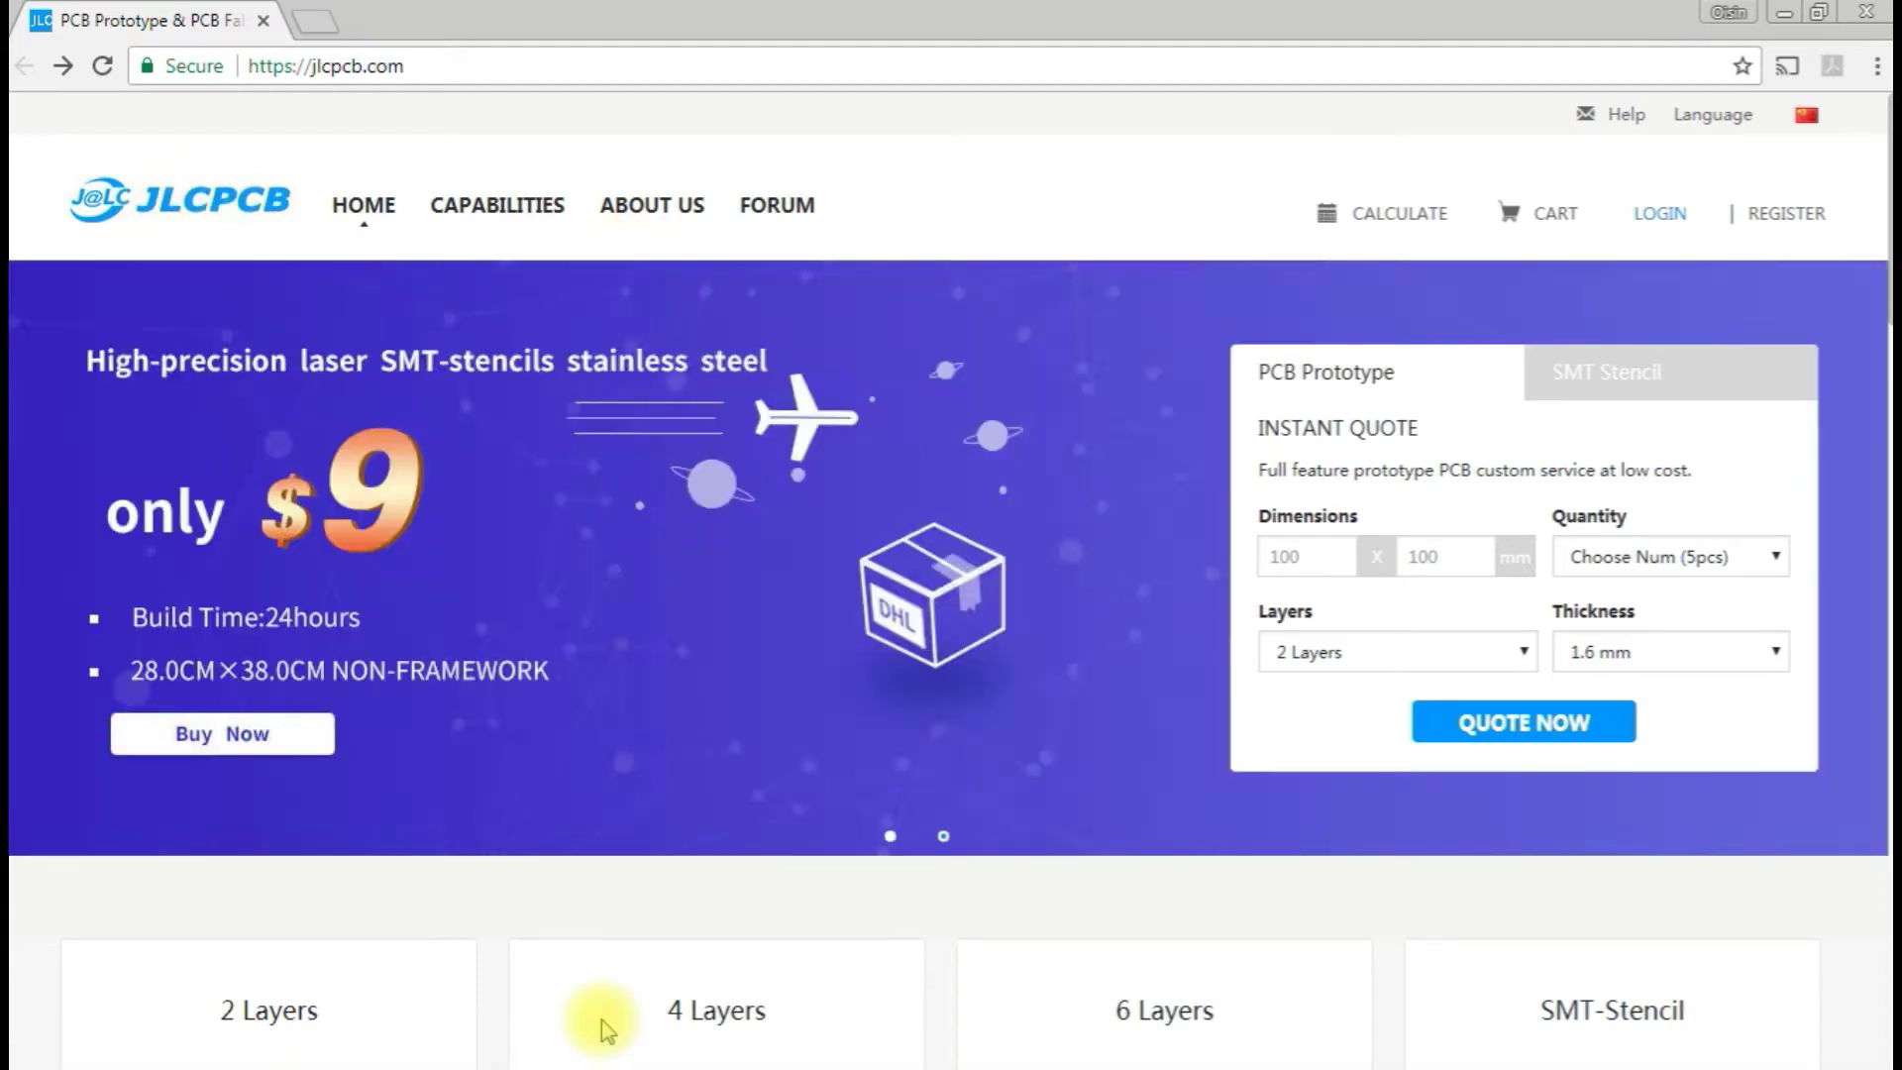
Scroll the homepage and highlight the $99/m² 2-layer price, then the 4-layer and stencil pricing.
scroll(552, 858, down, 5)
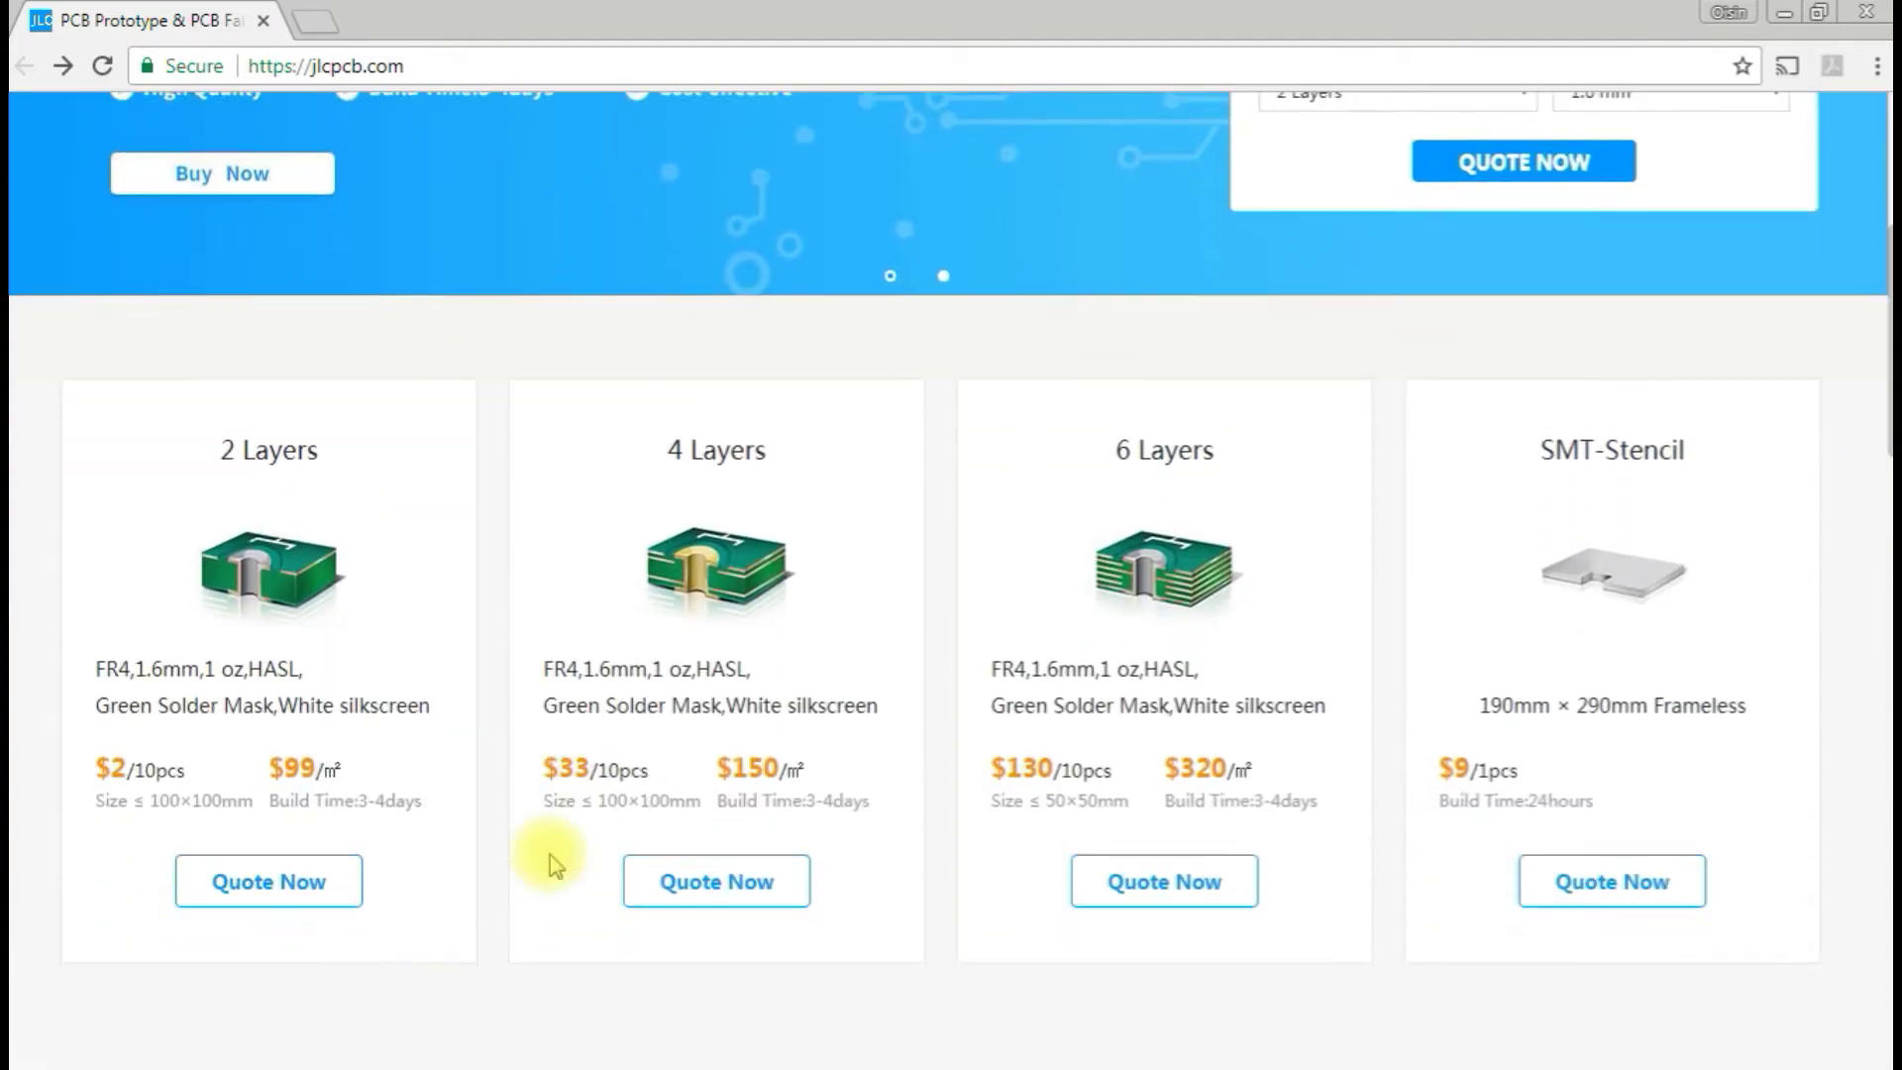
scroll(551, 856, down, 5)
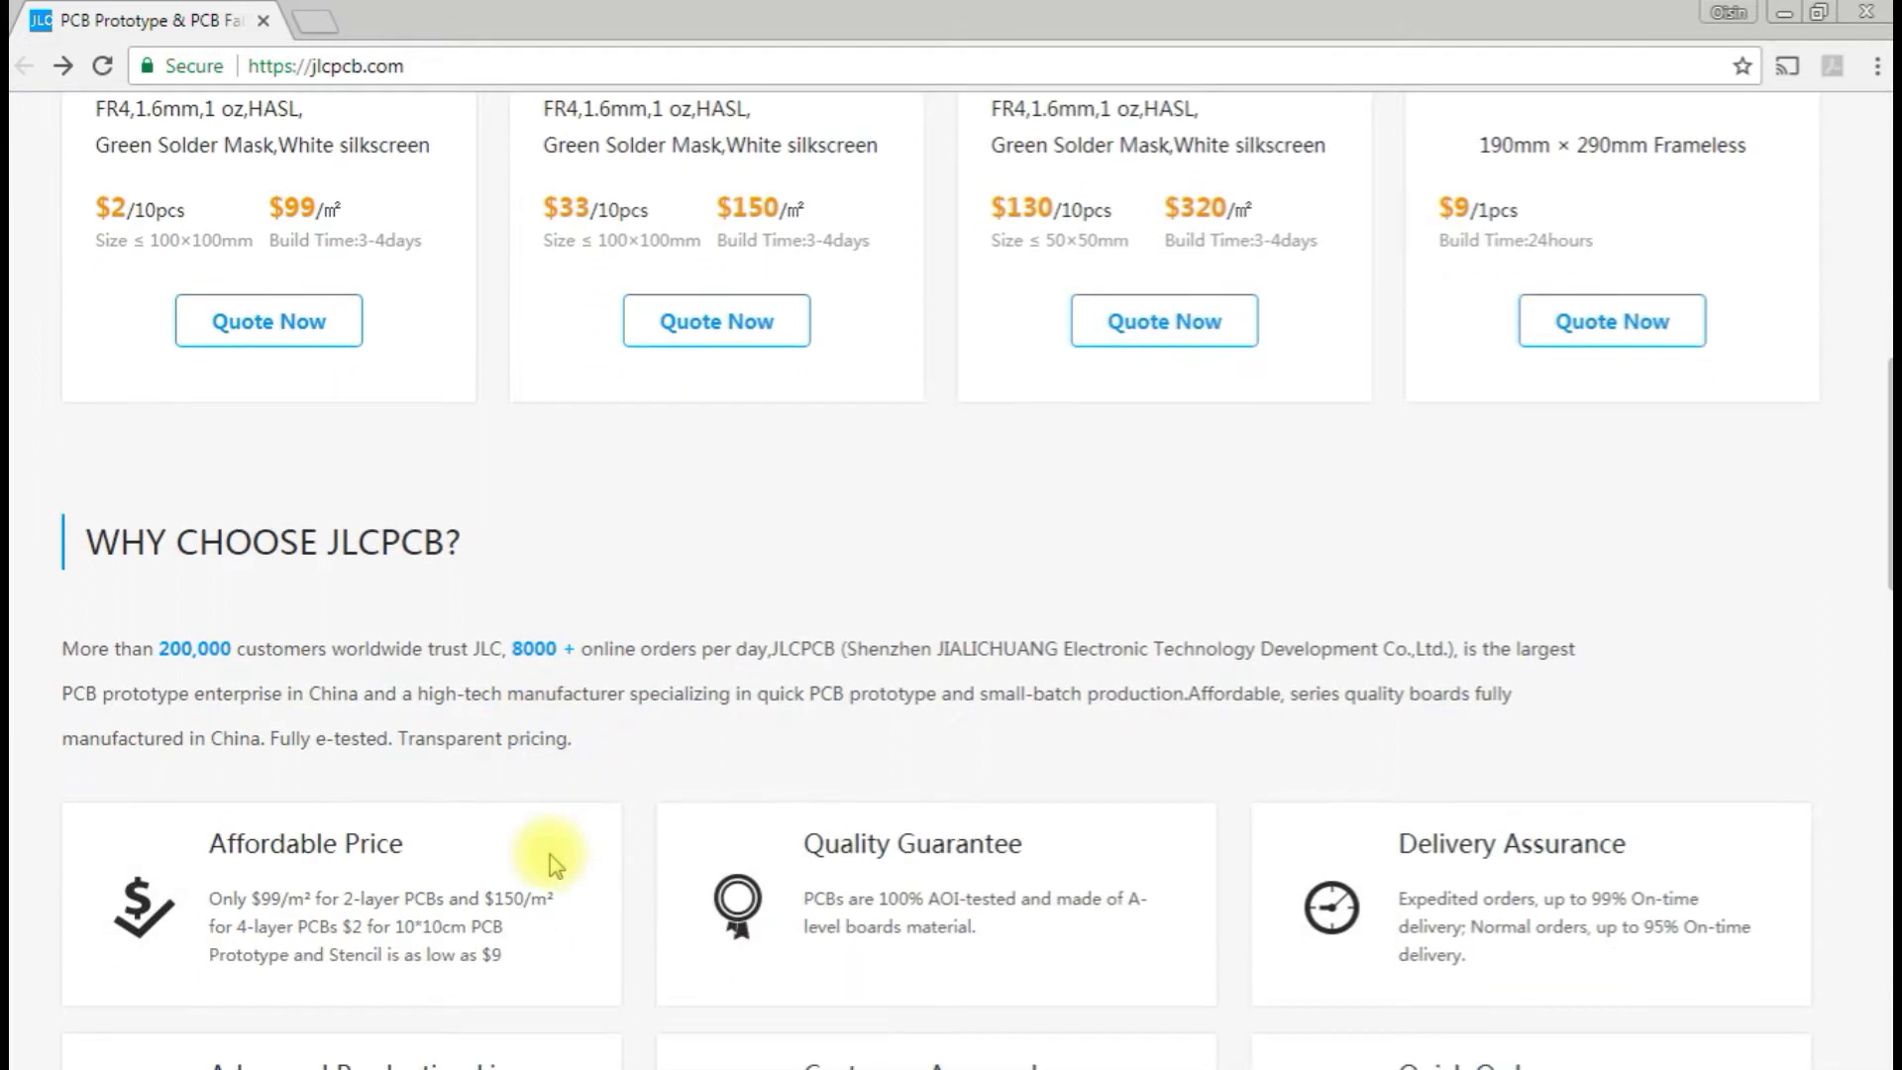
scroll(597, 848, down, 2)
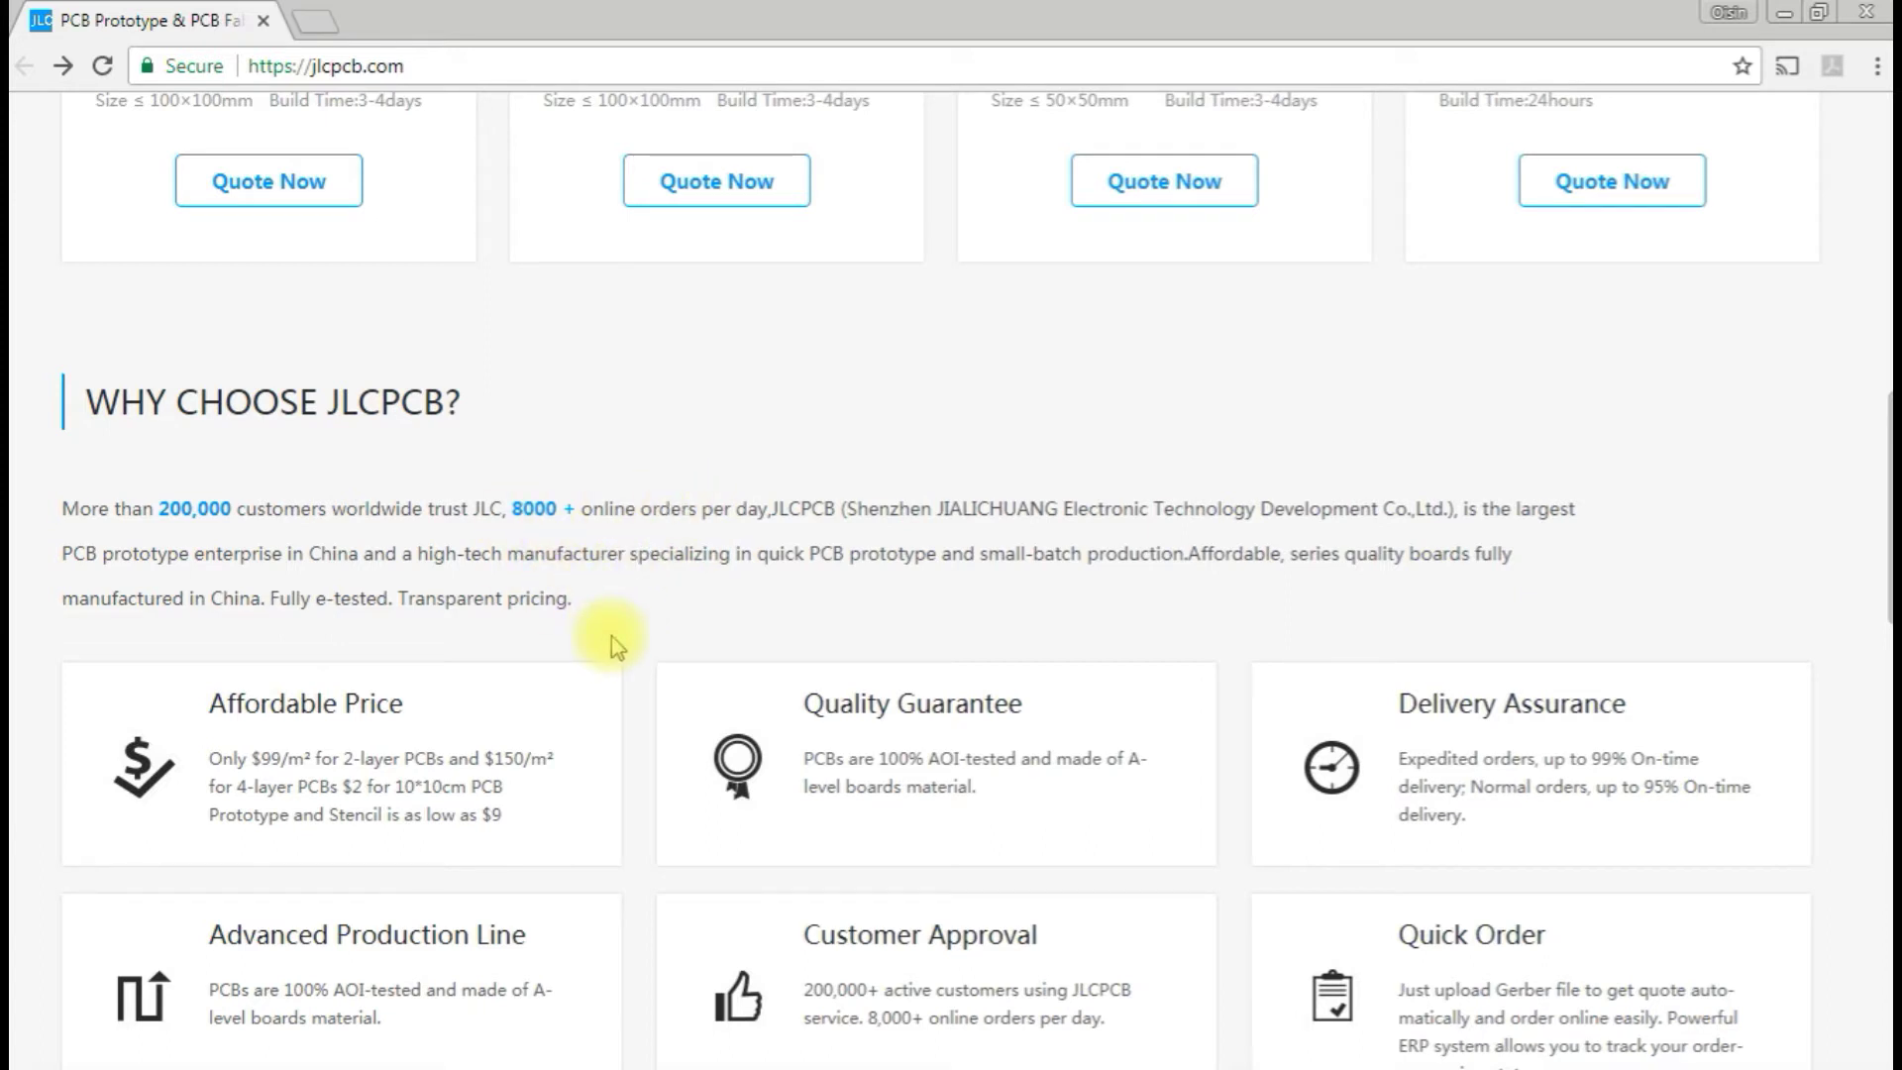
scroll(610, 634, down, 8)
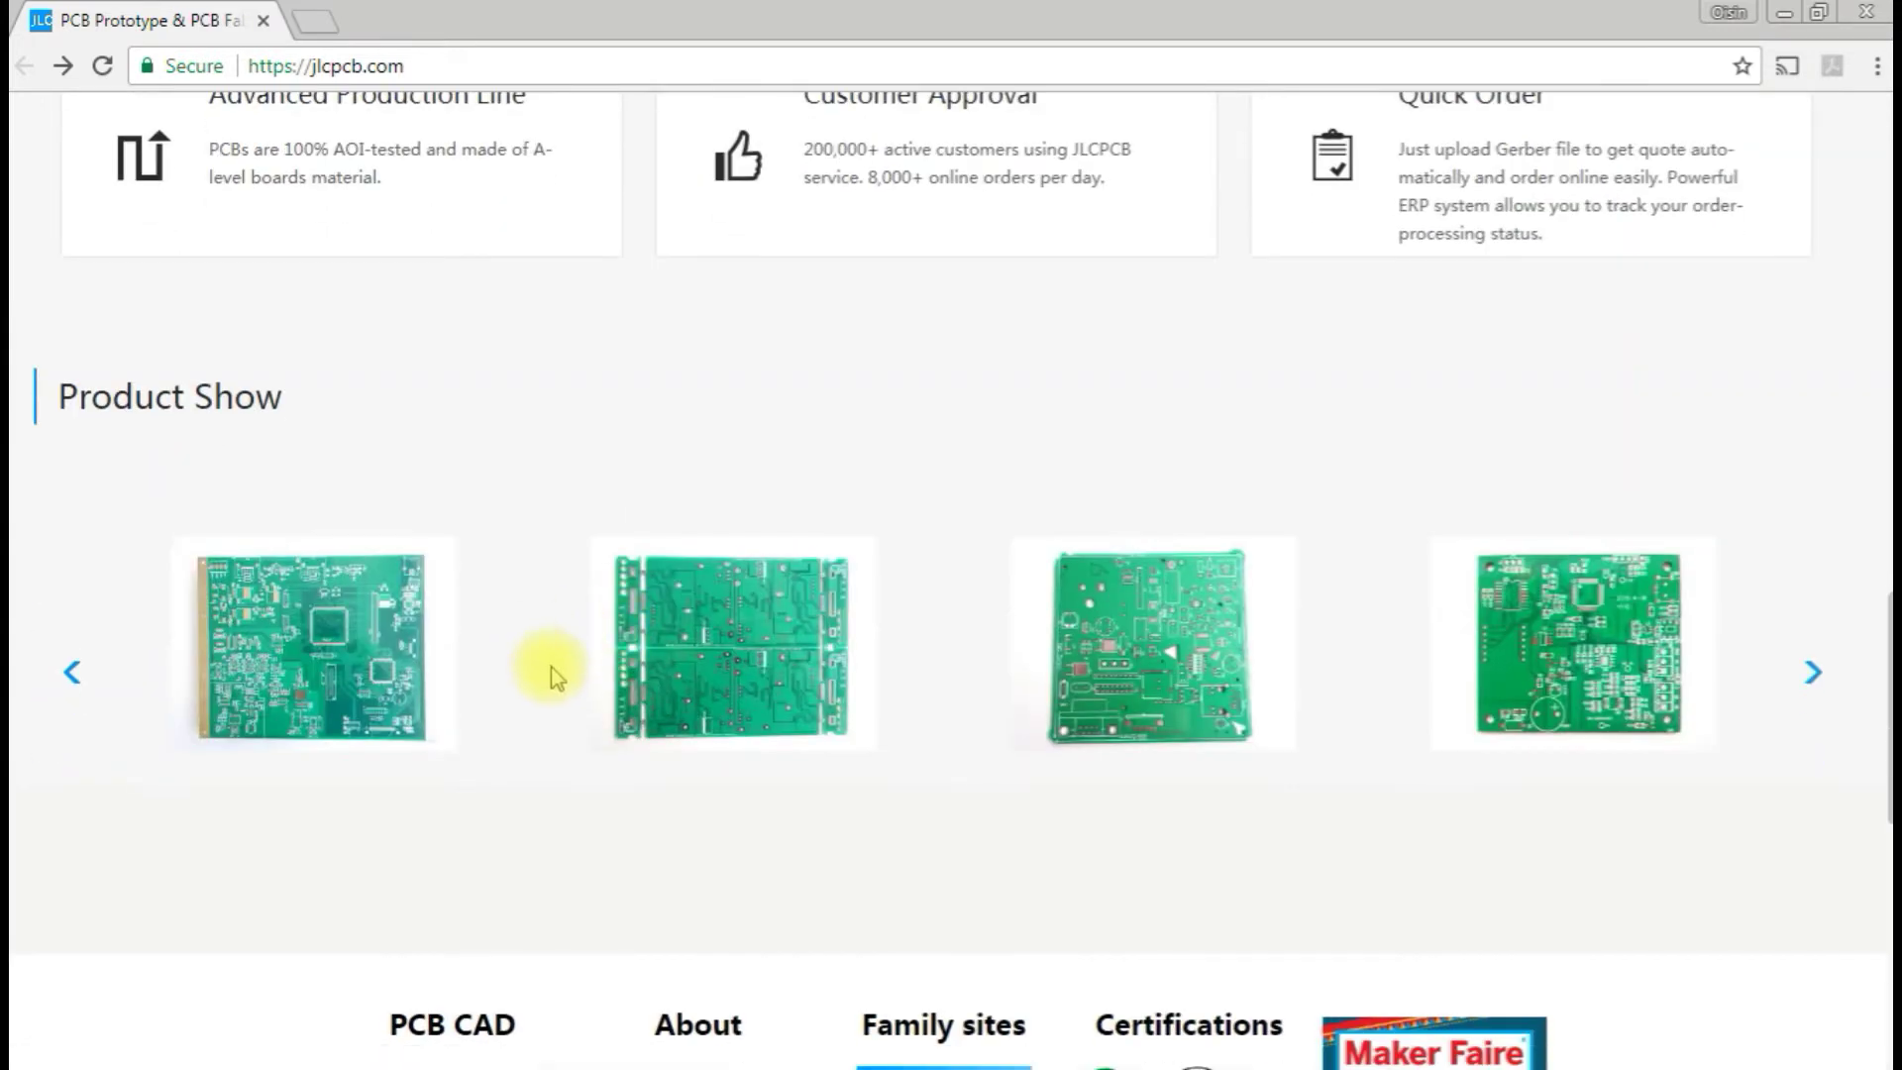
scroll(545, 668, down, 1)
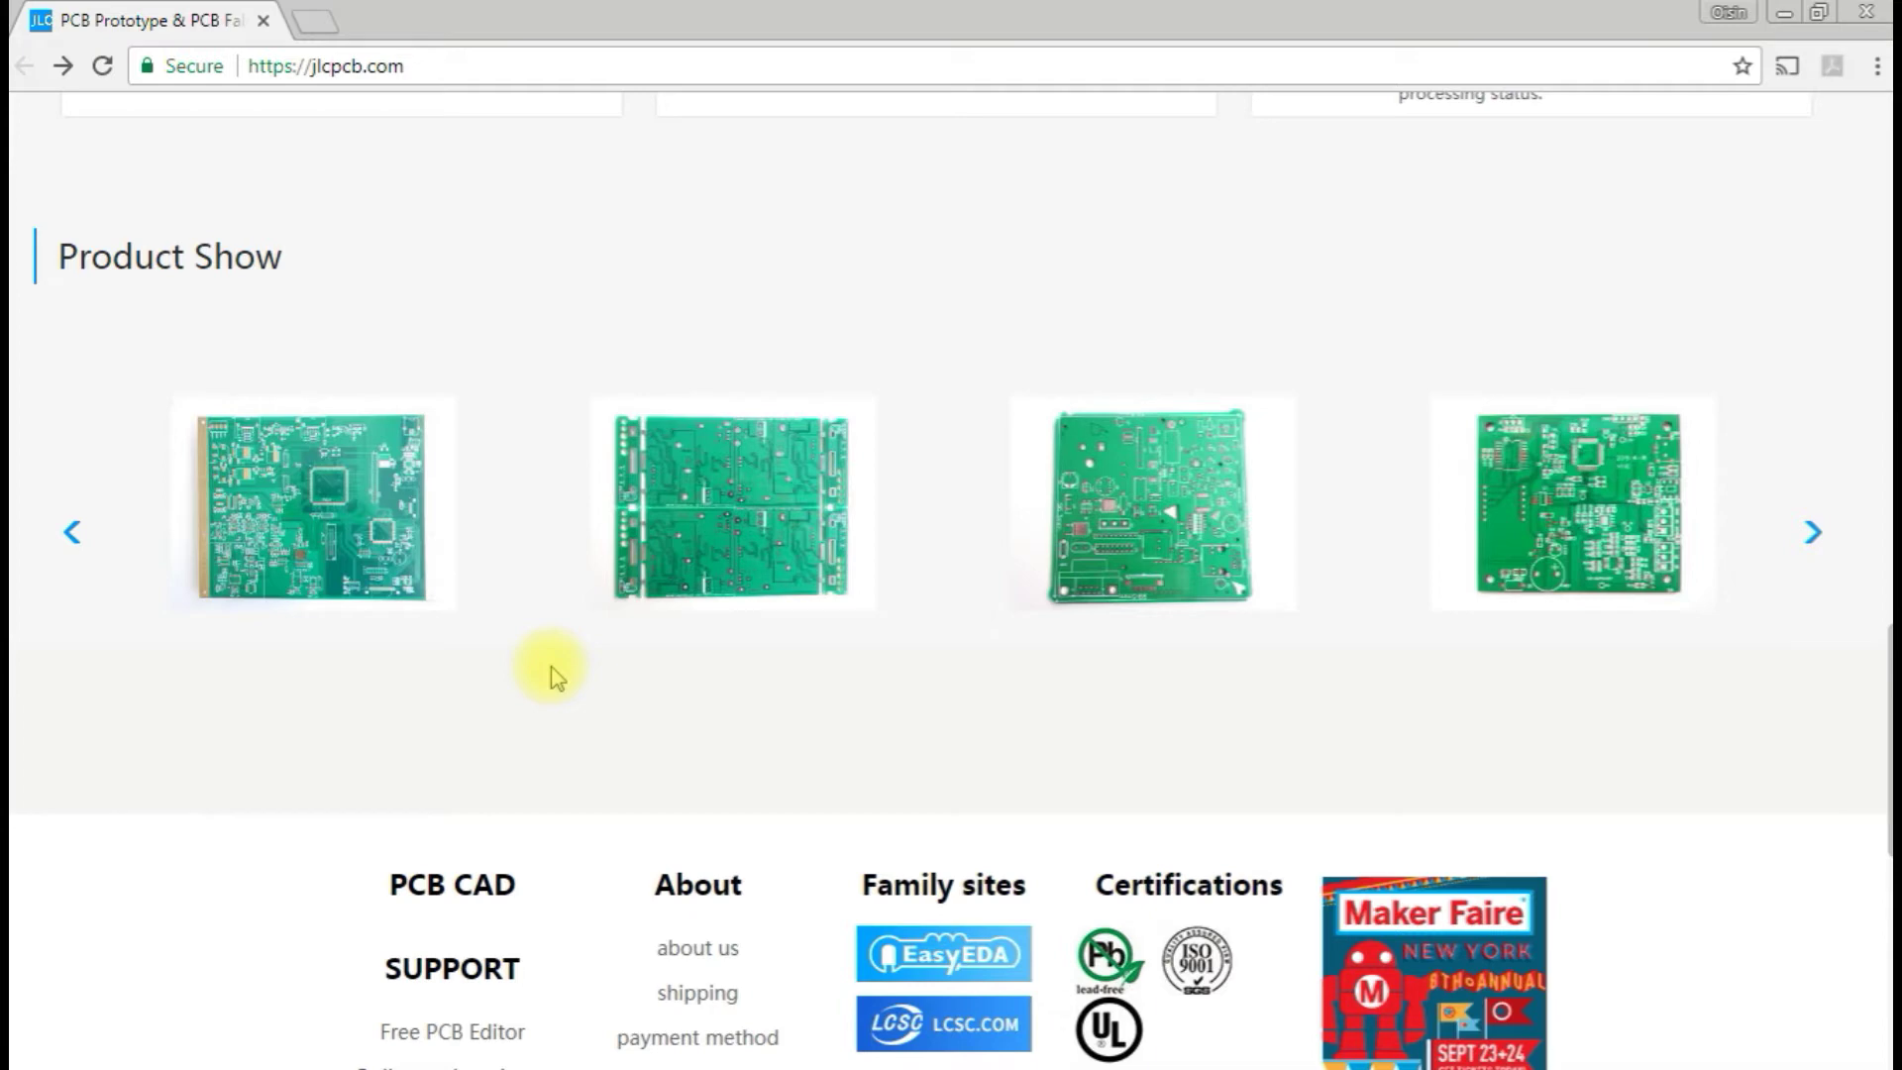
scroll(542, 673, down, 9)
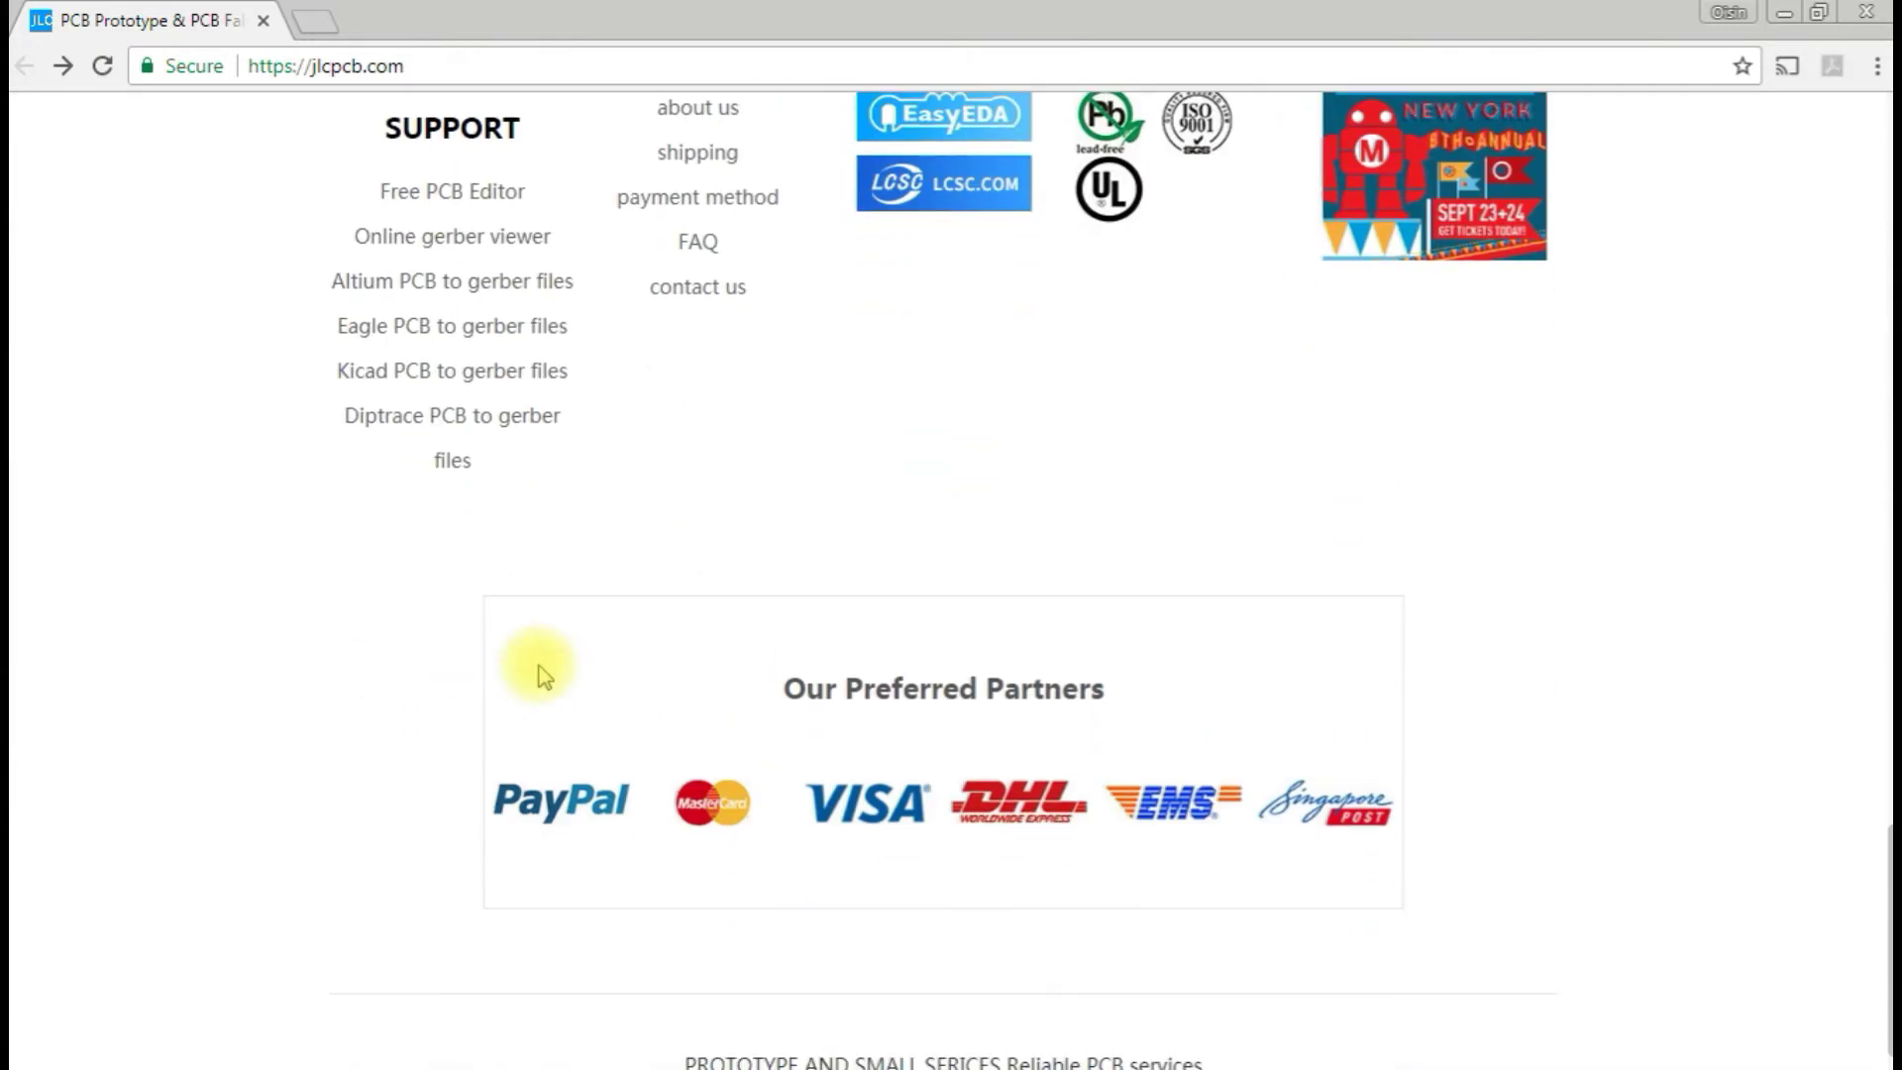
scroll(543, 675, up, 9)
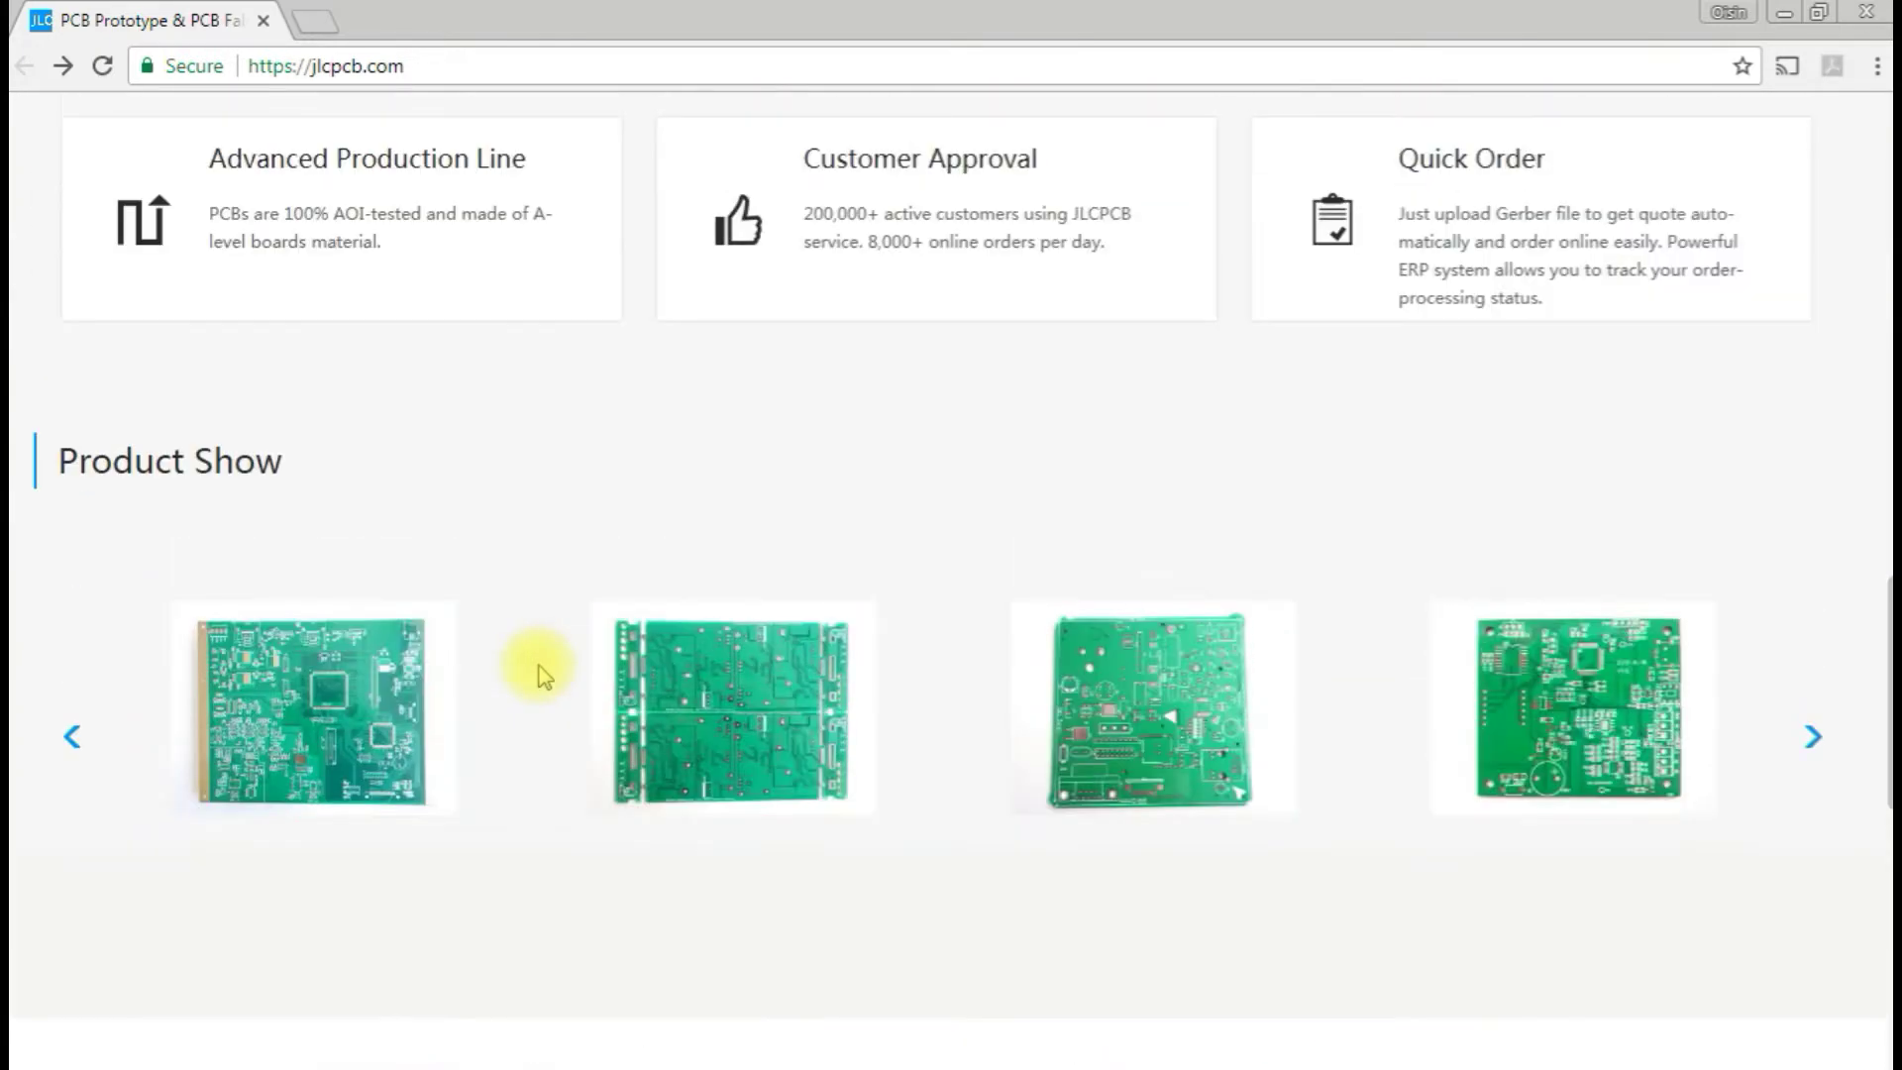
scroll(542, 675, up, 11)
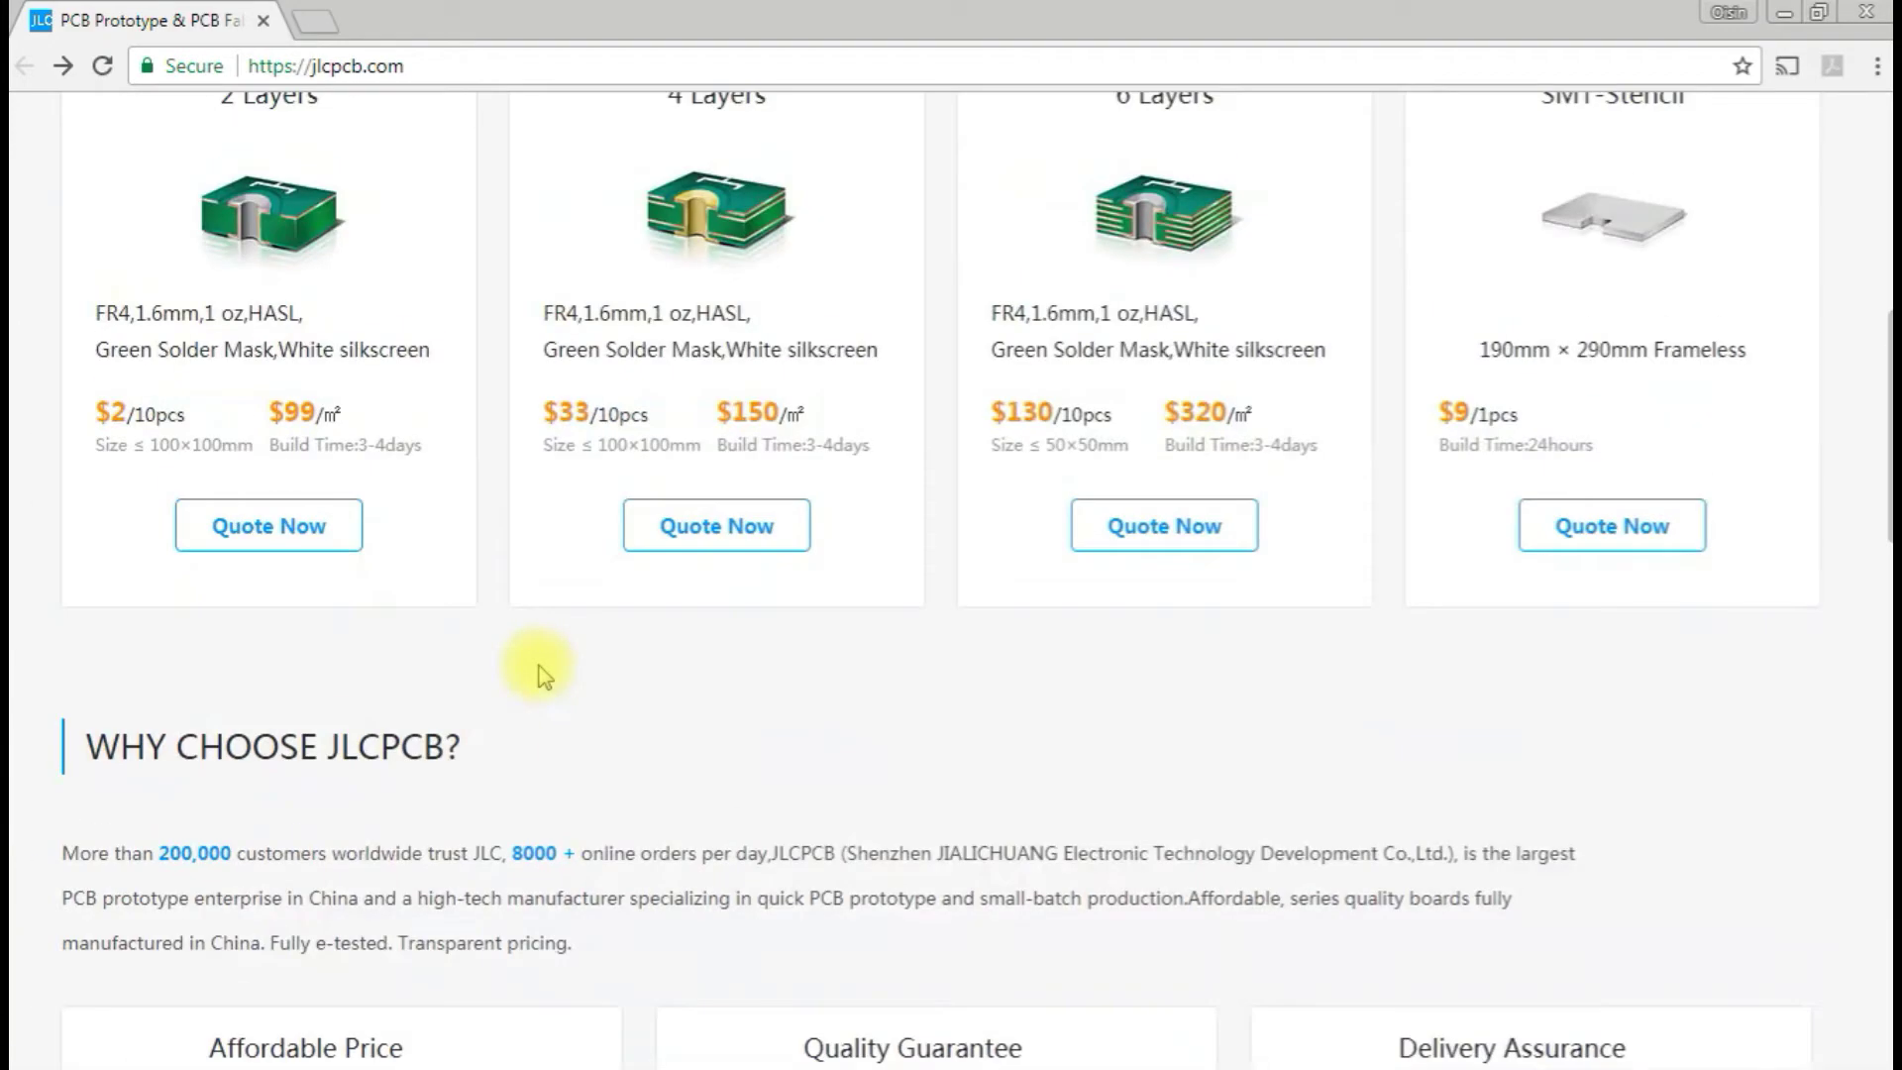
scroll(551, 709, down, 6)
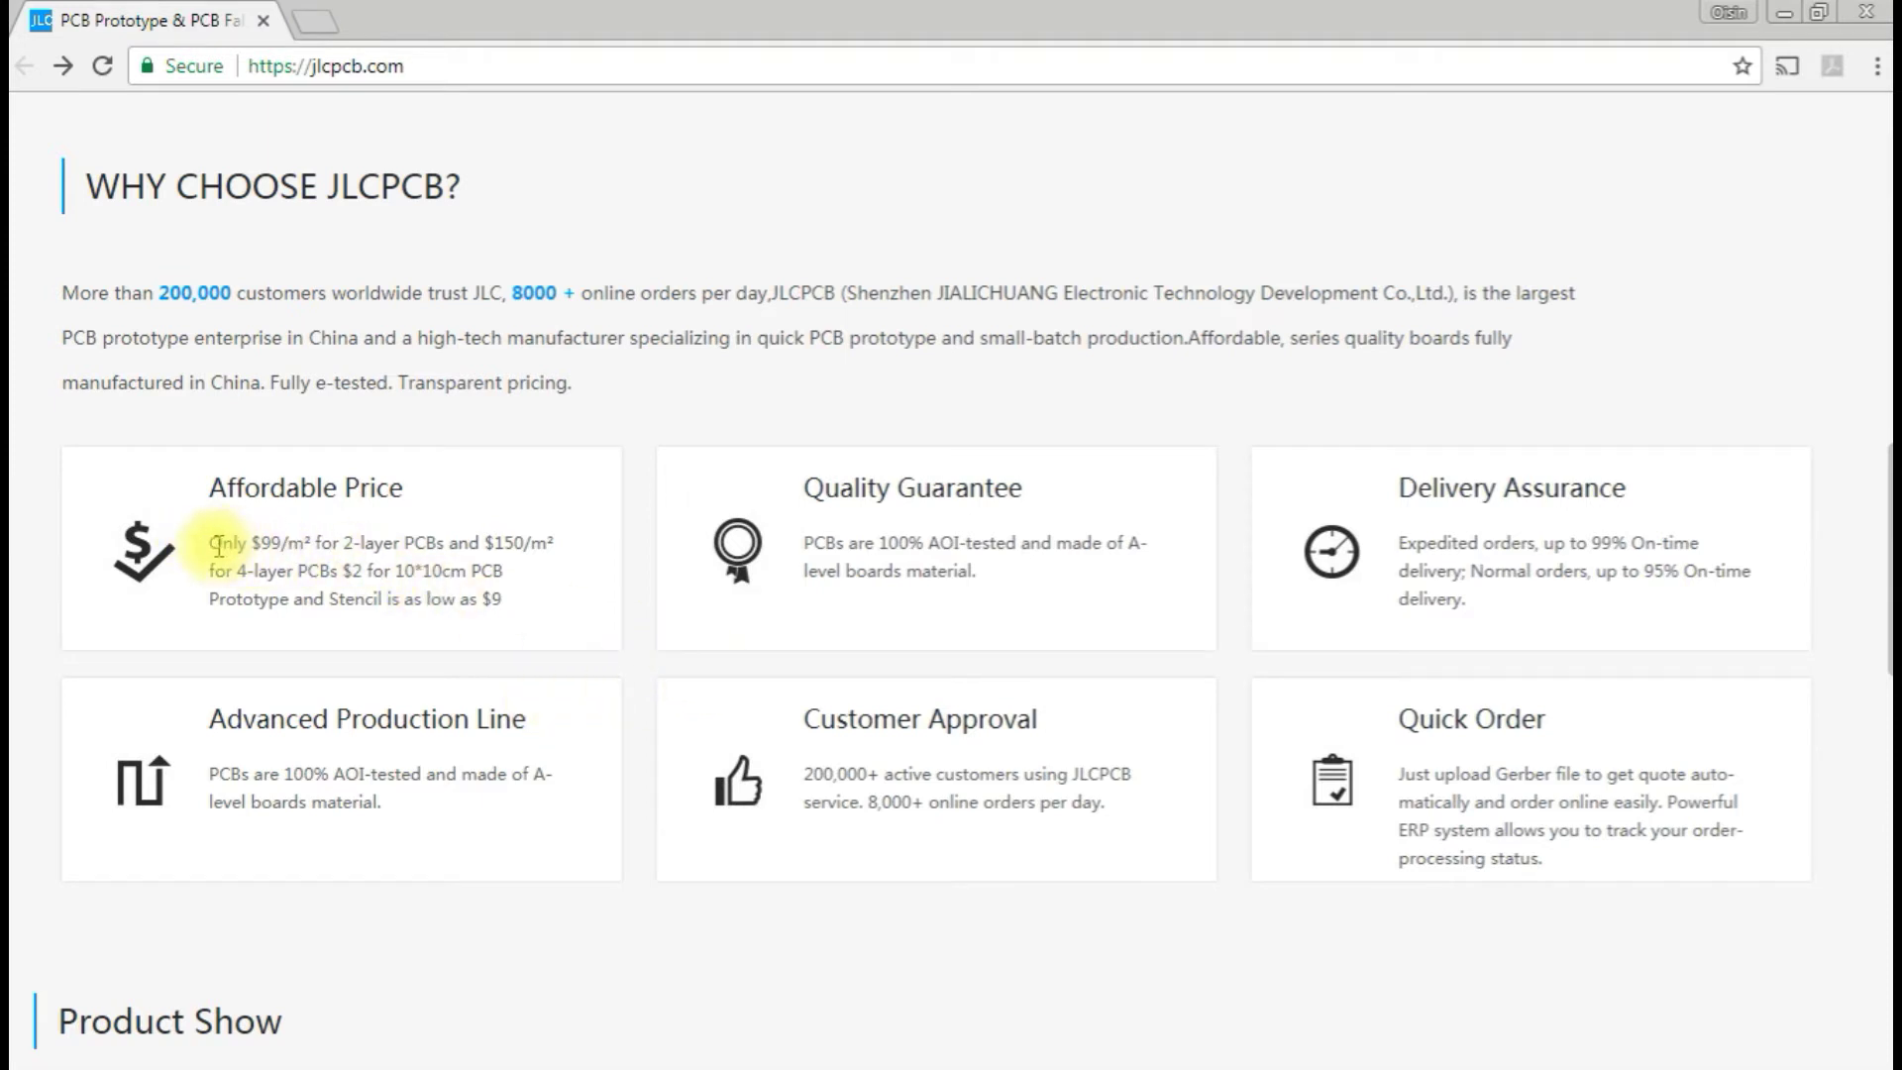
drag(252, 545, 319, 544)
double_click(293, 543)
click(597, 624)
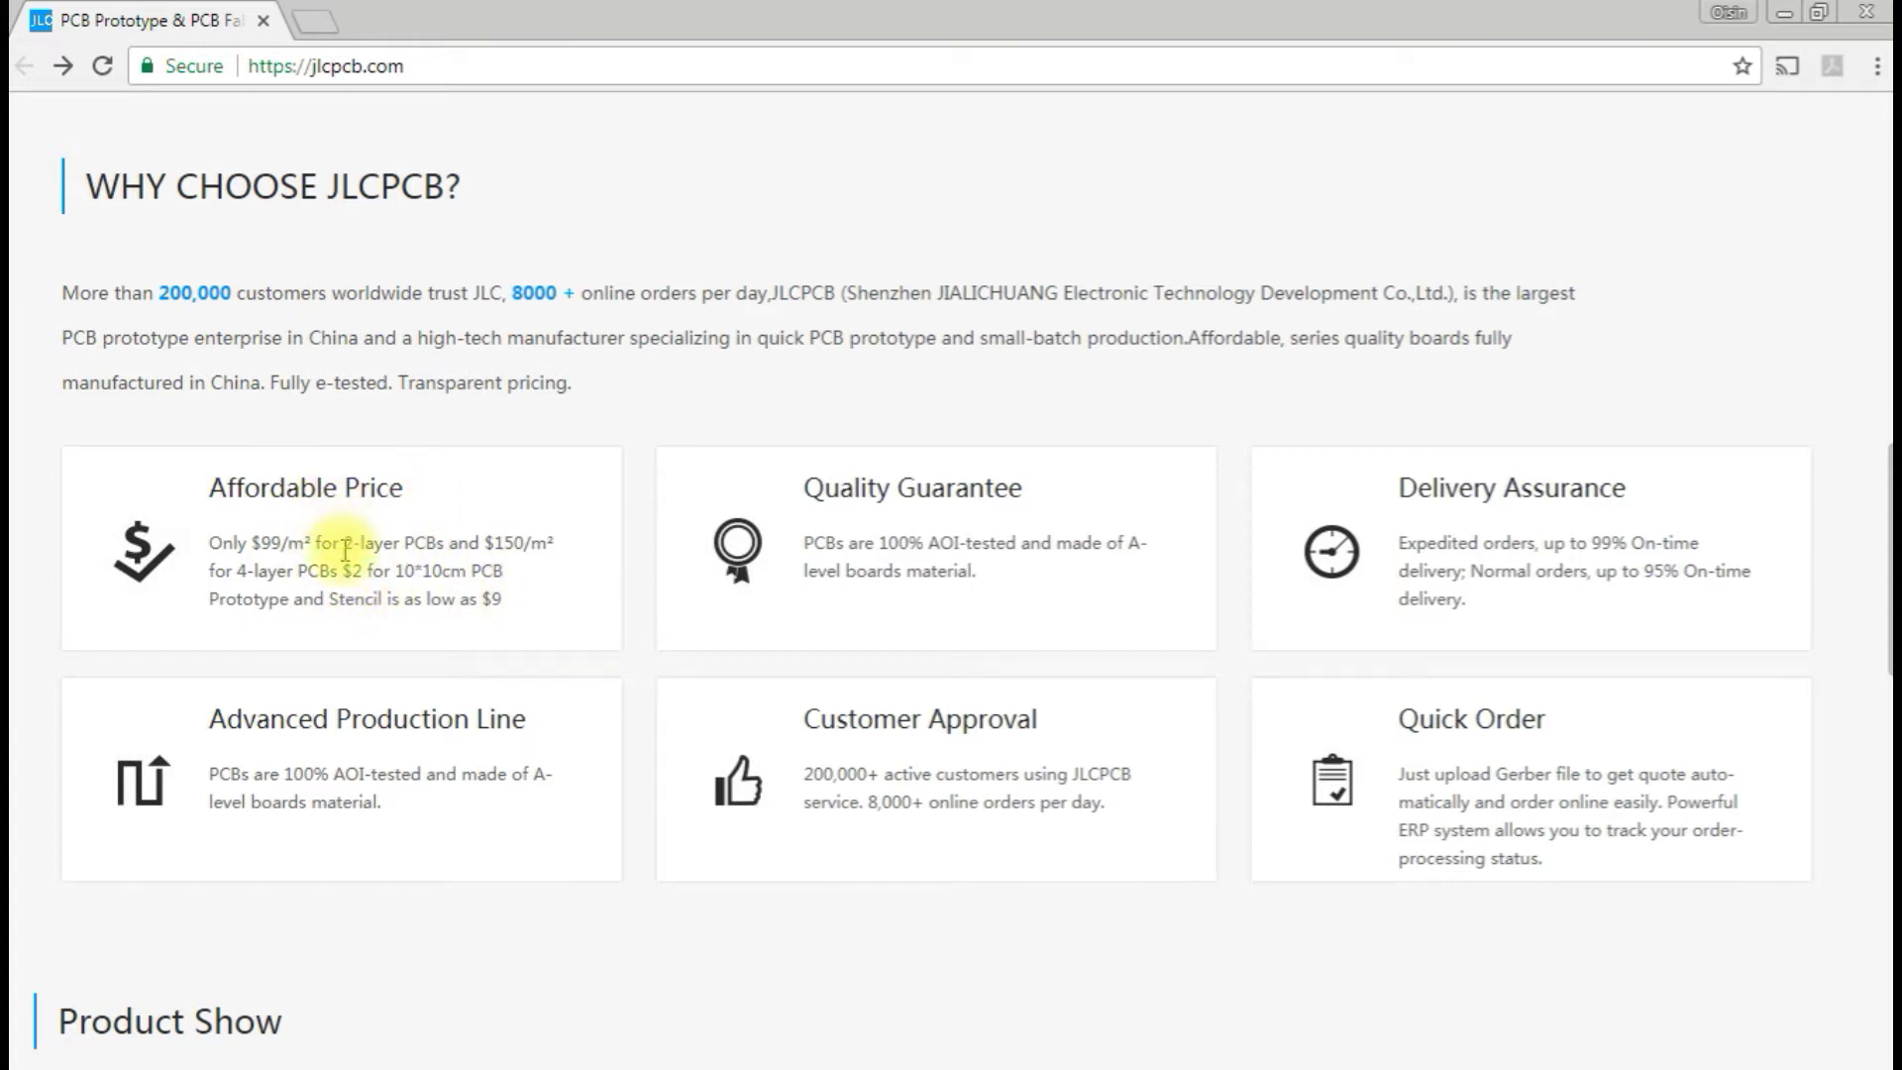
drag(345, 549, 397, 547)
click(412, 547)
drag(236, 574, 446, 605)
click(525, 626)
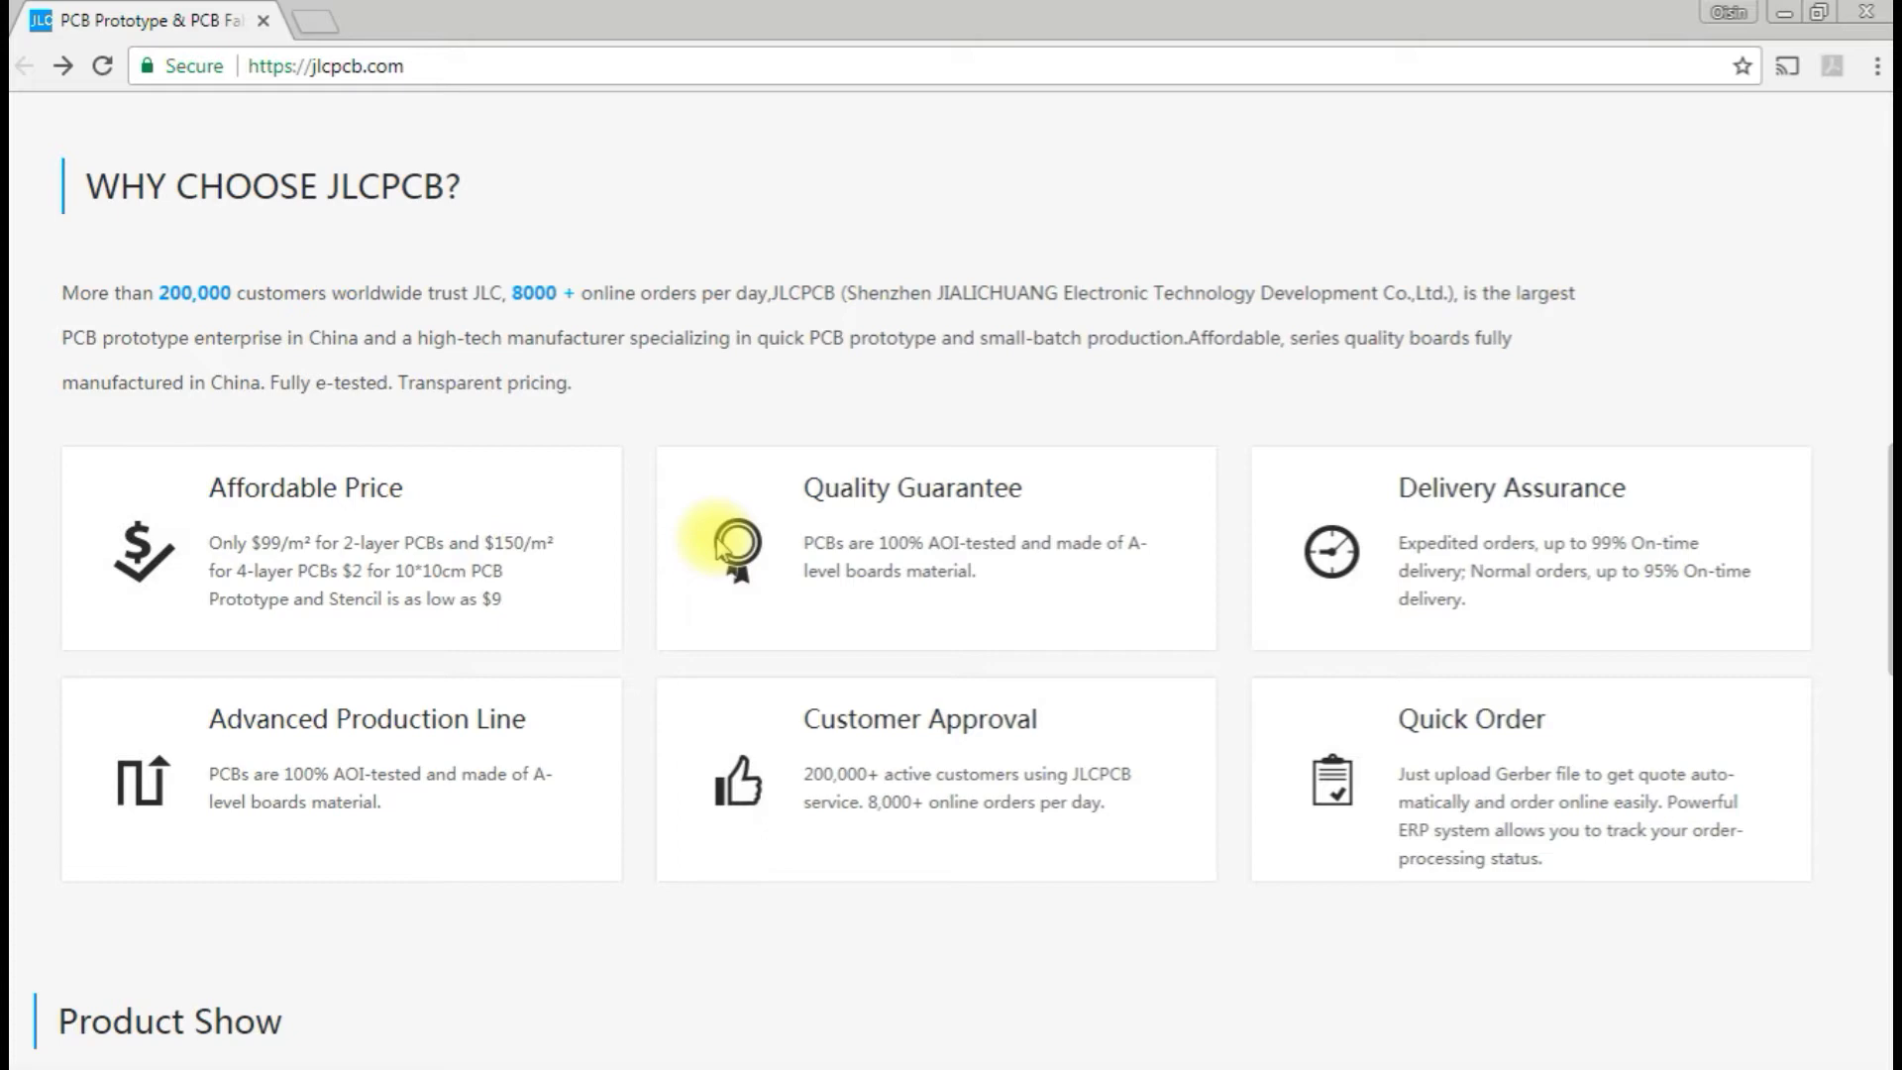
scroll(731, 543, down, 7)
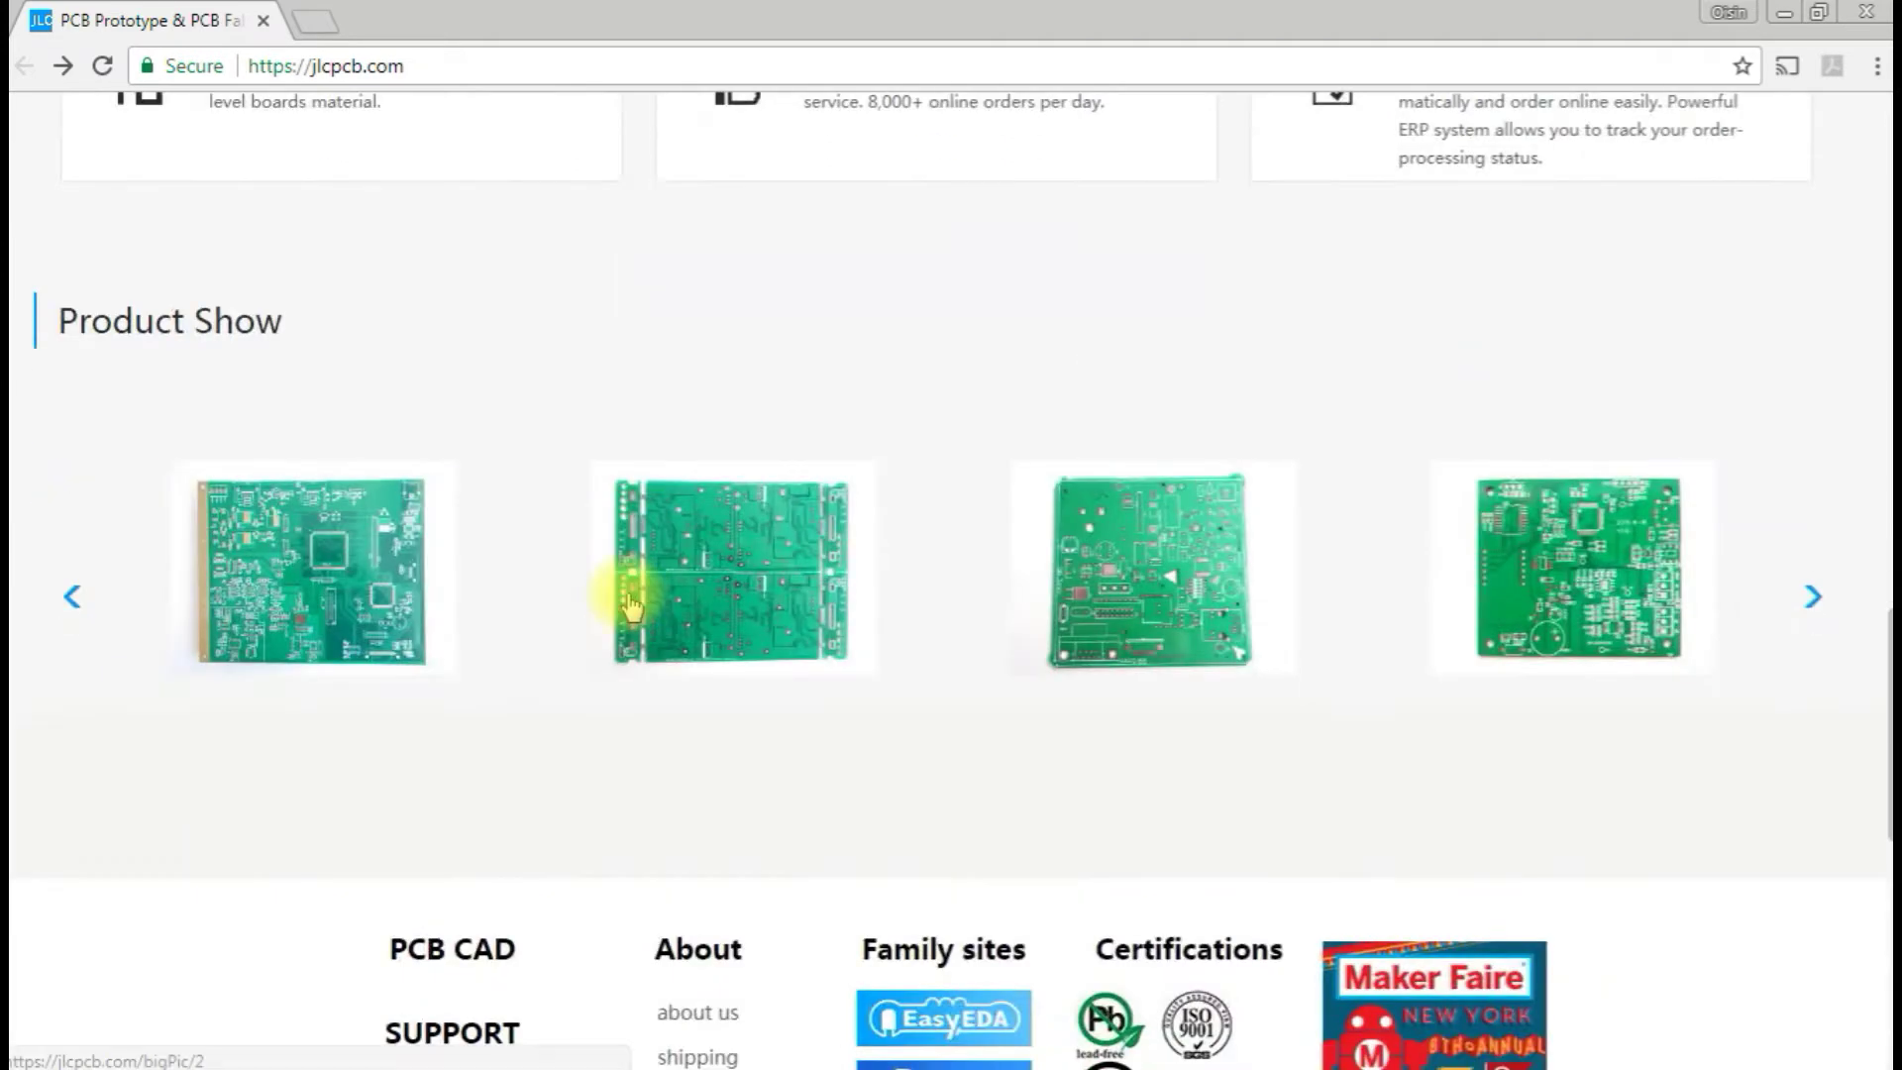
scroll(631, 604, up, 17)
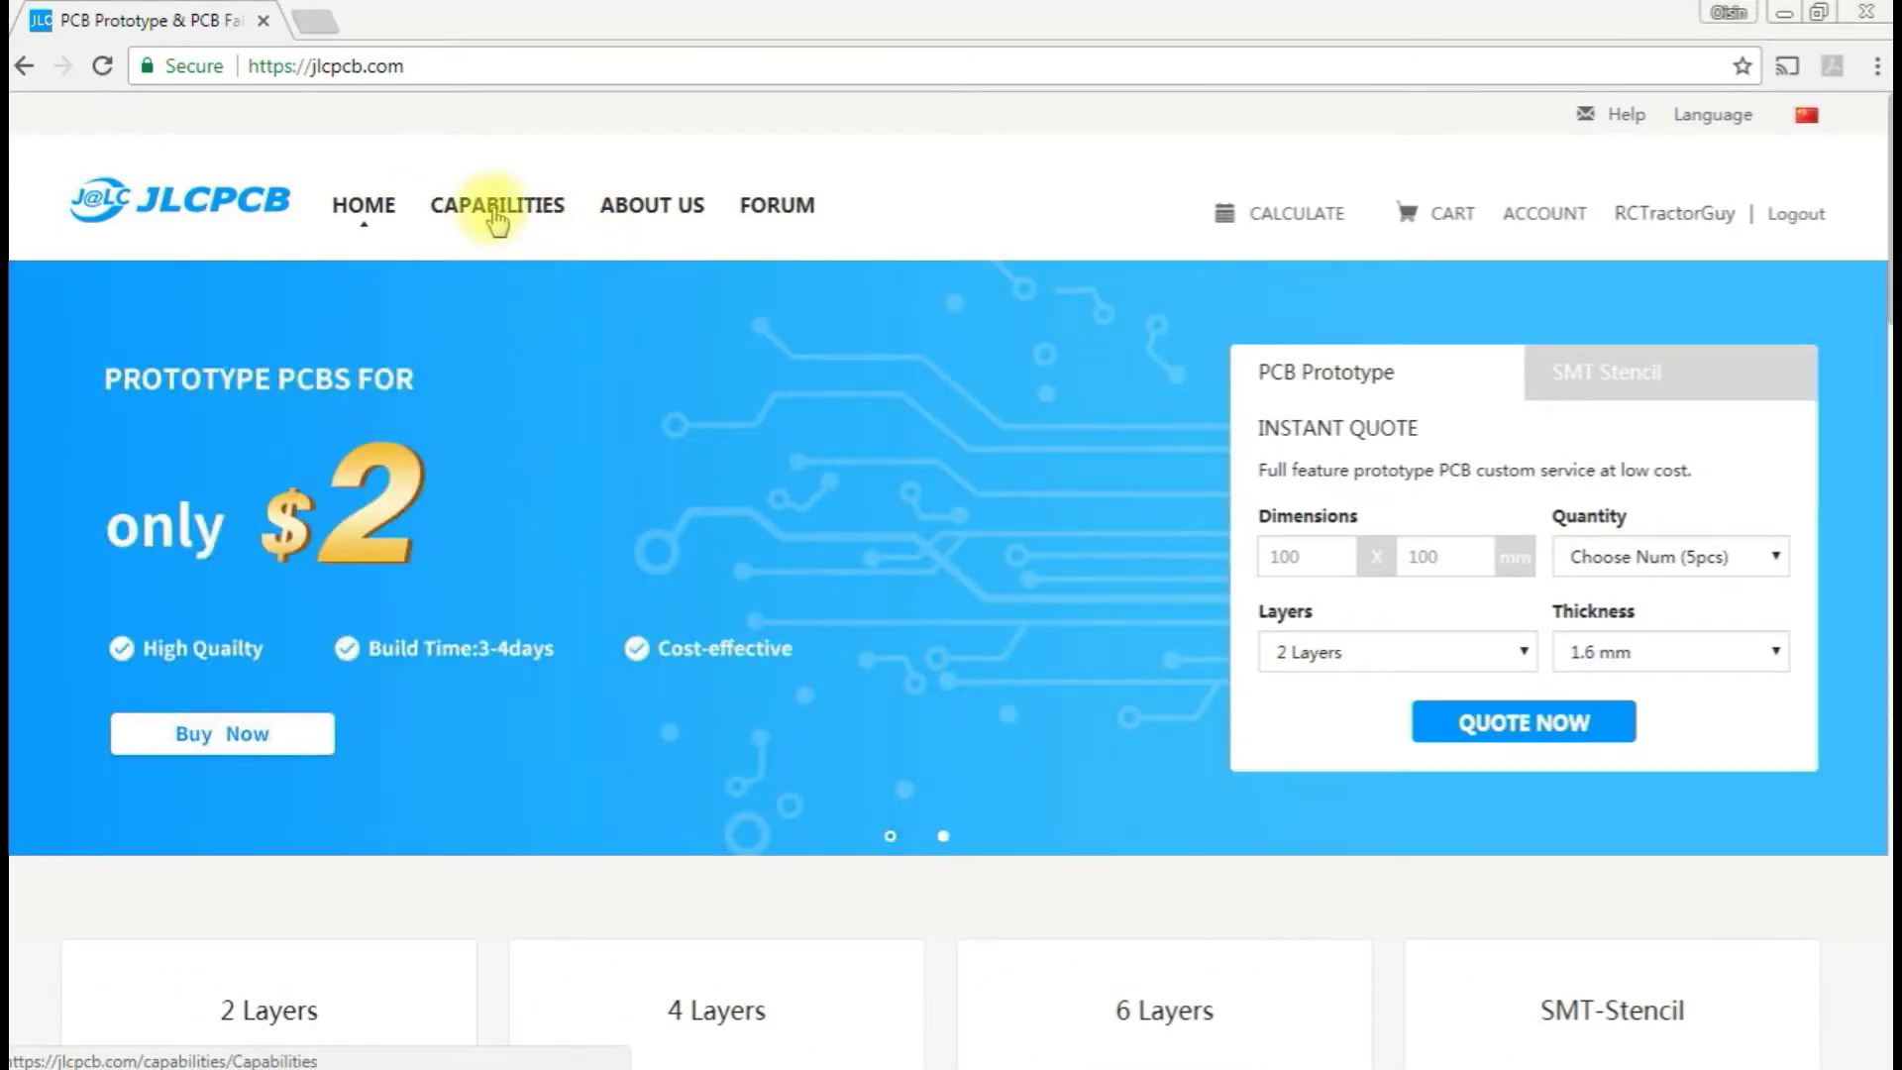
Open the Capabilities page and highlight the 1-6 layer count and FR-4 material.
click(495, 220)
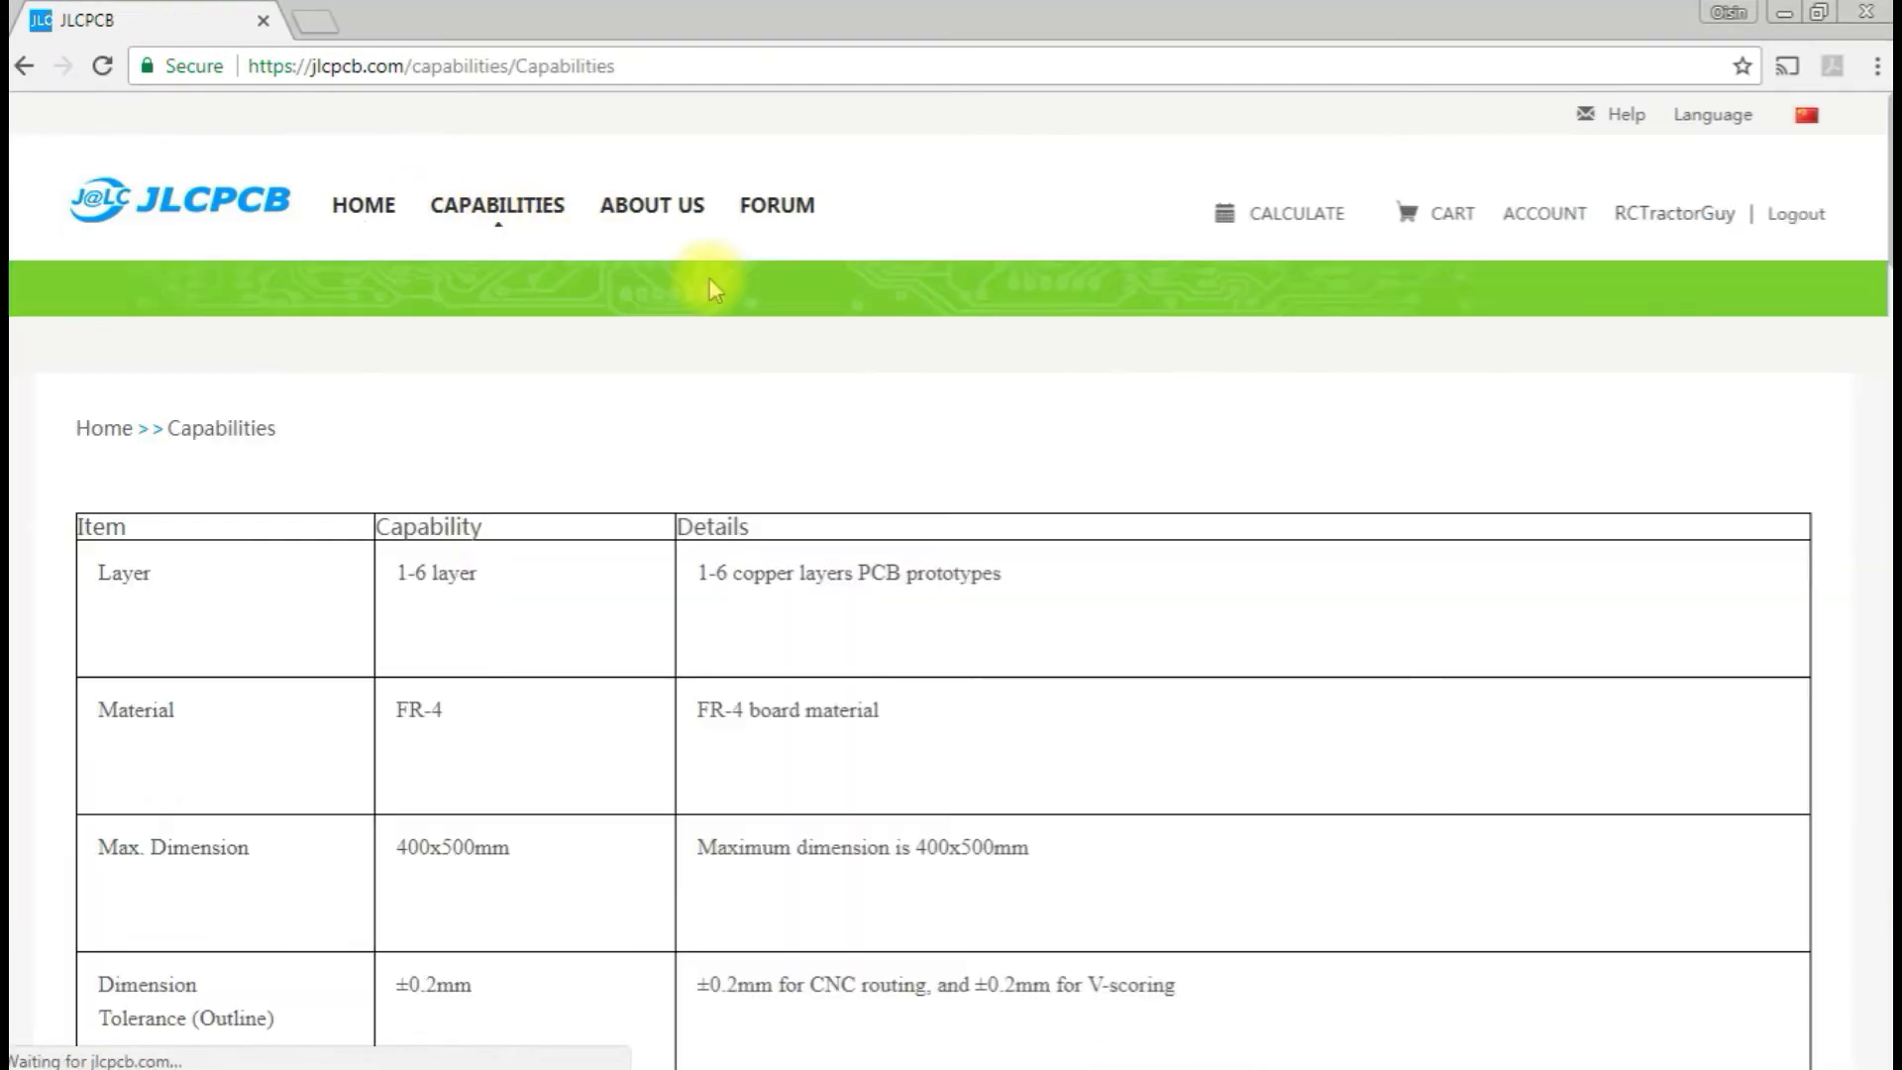
scroll(598, 343, down, 2)
scroll(597, 343, down, 2)
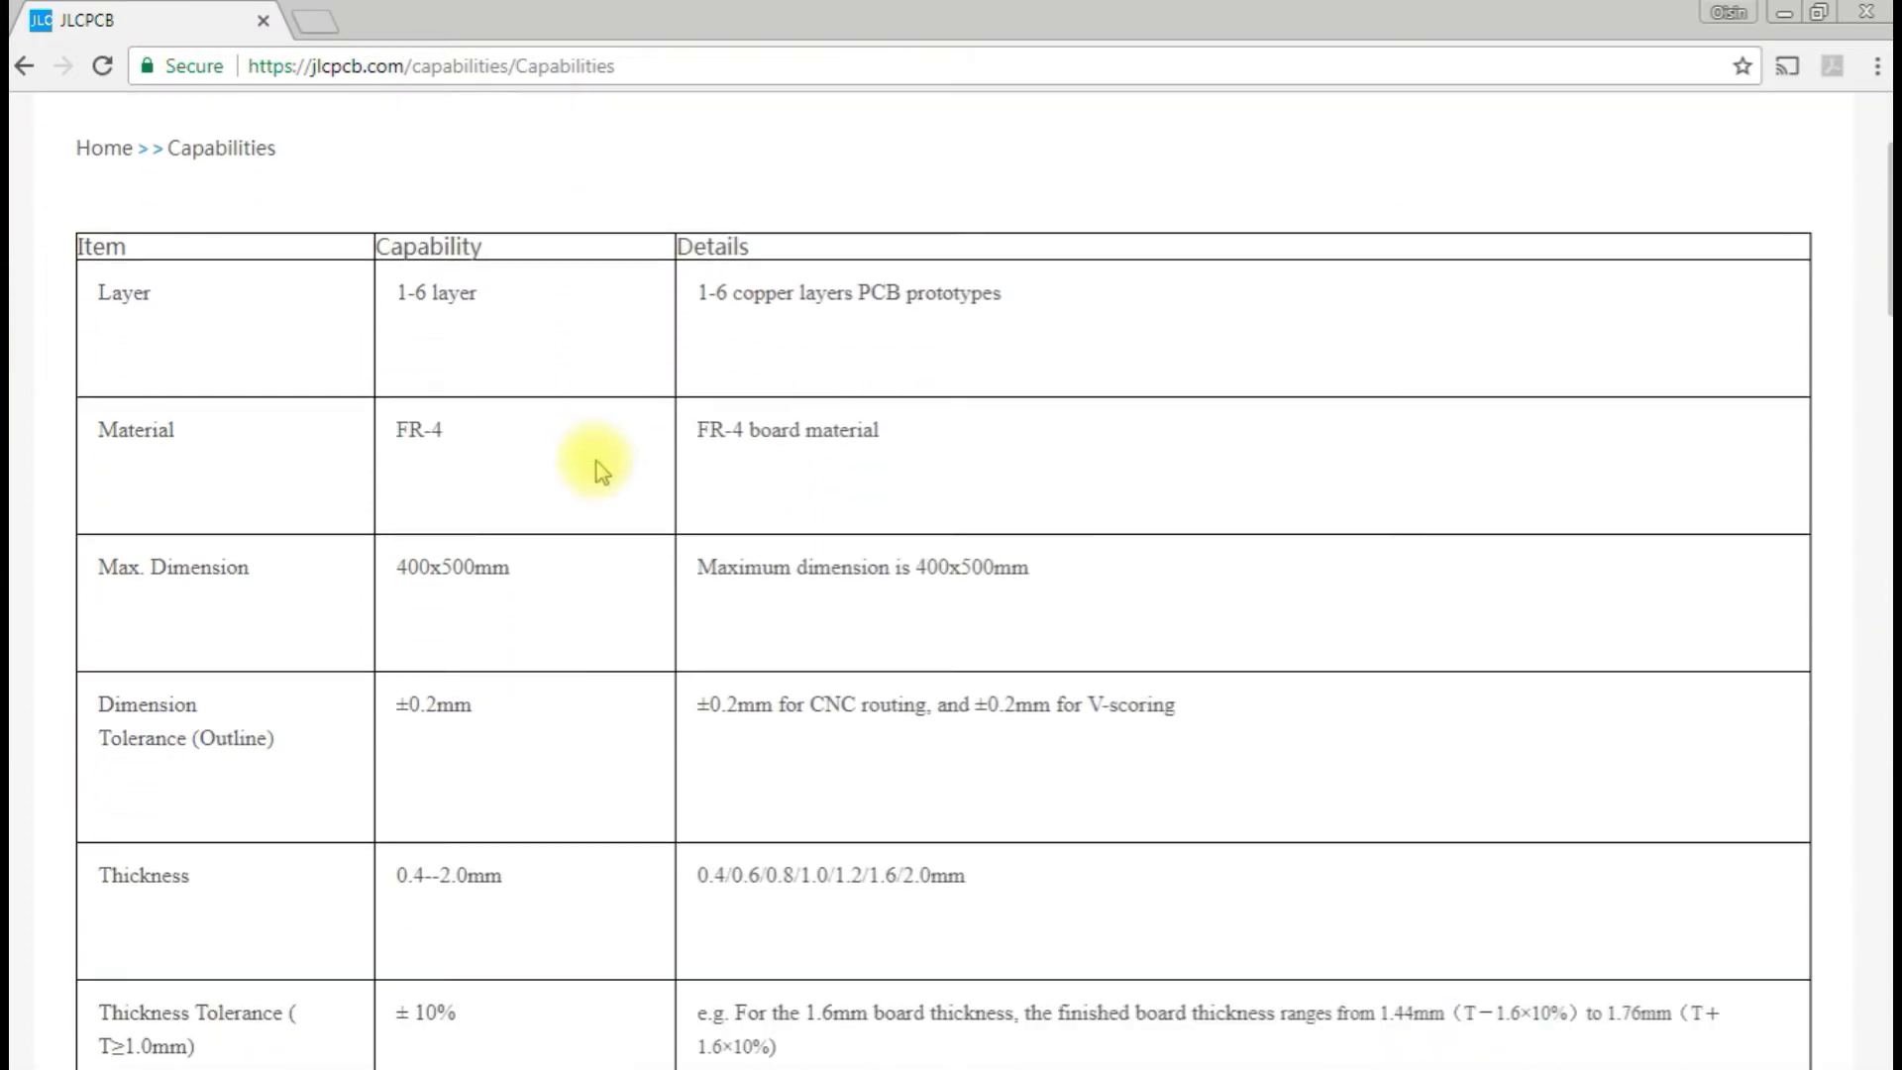
drag(399, 291, 509, 303)
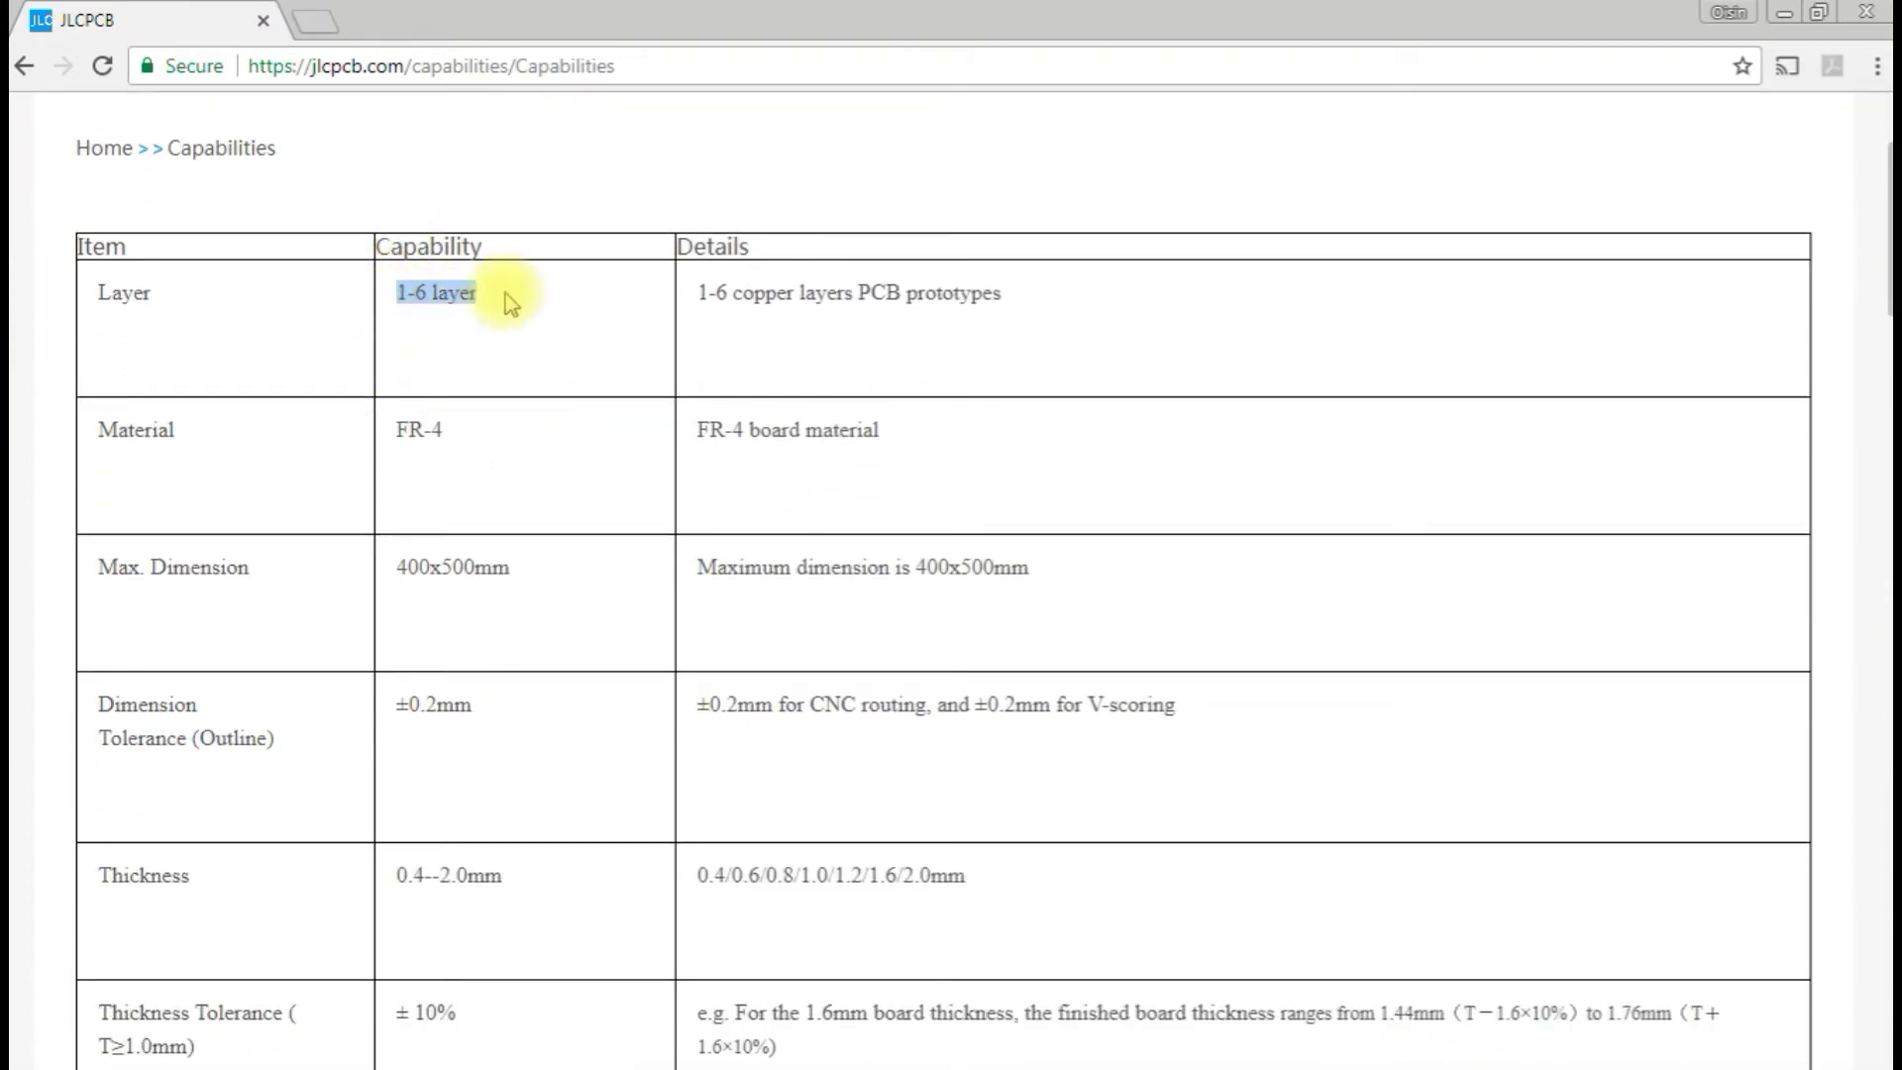
click(496, 304)
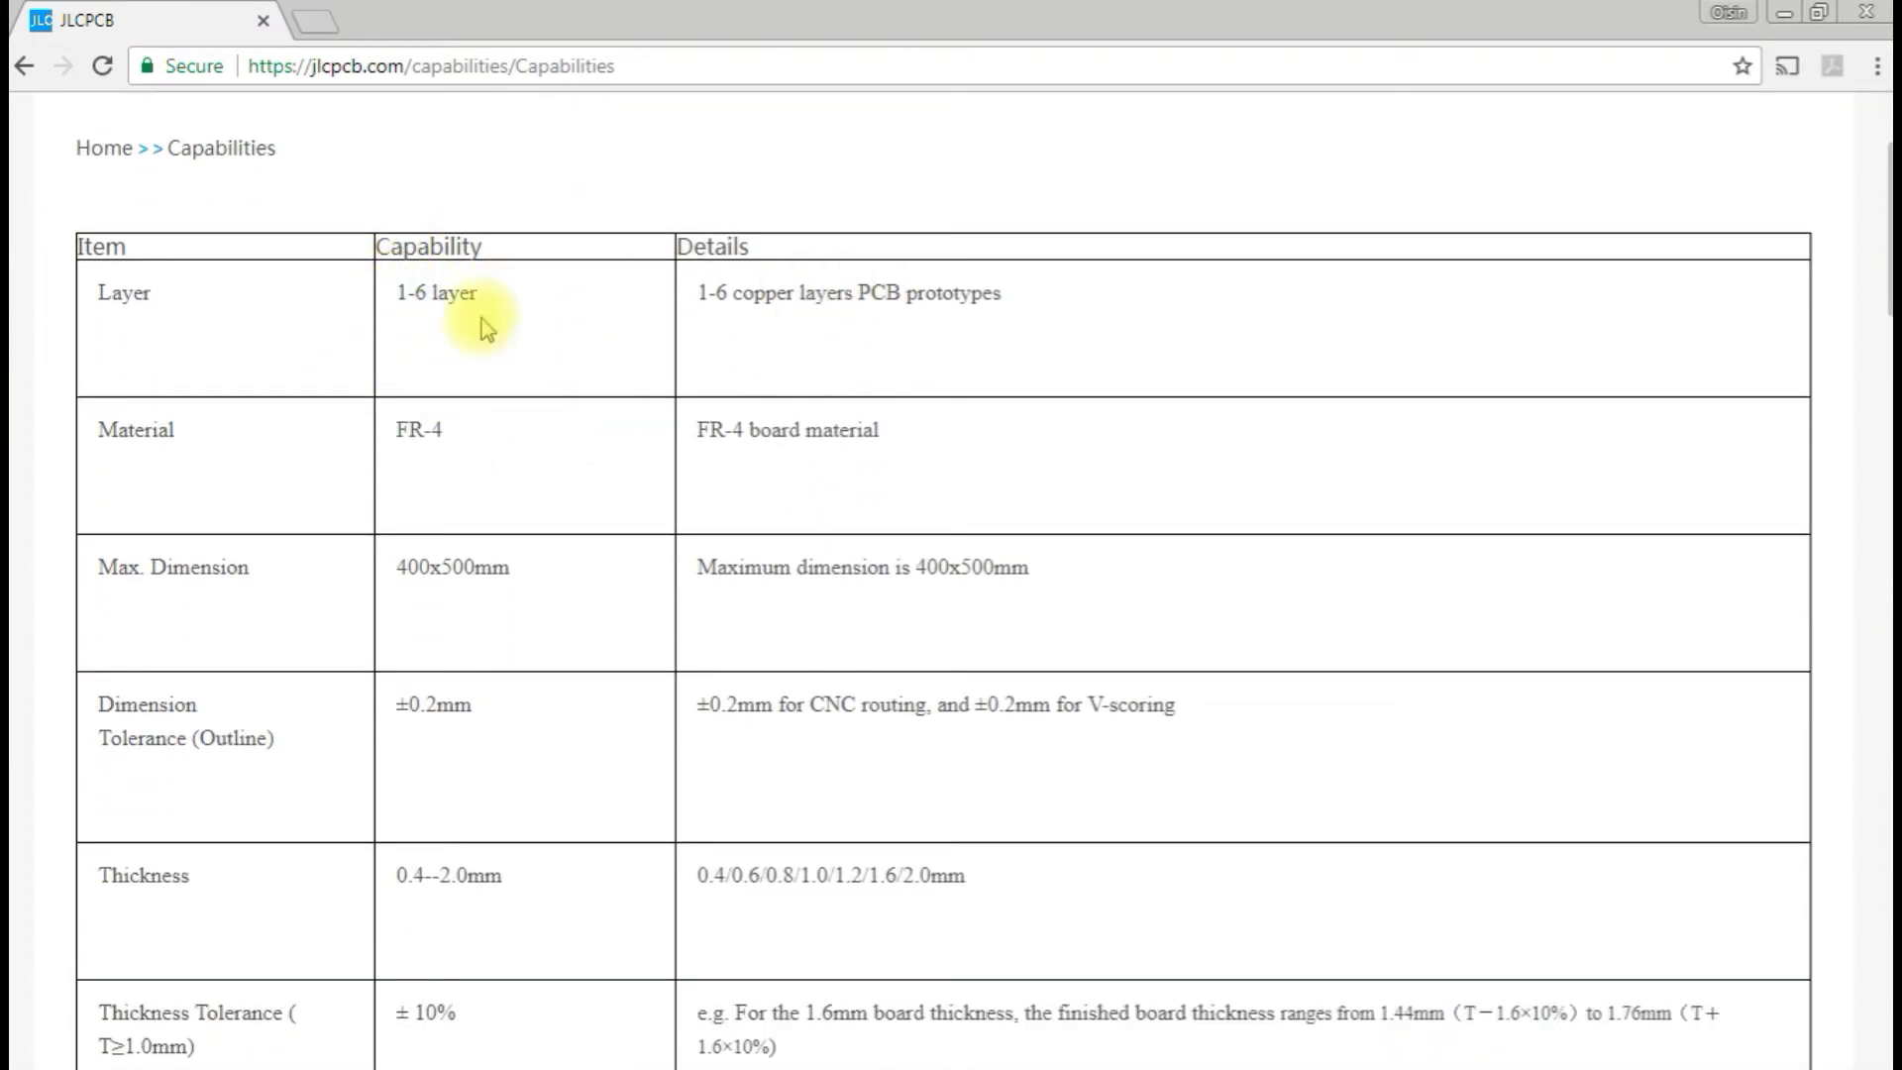
scroll(458, 428, down, 2)
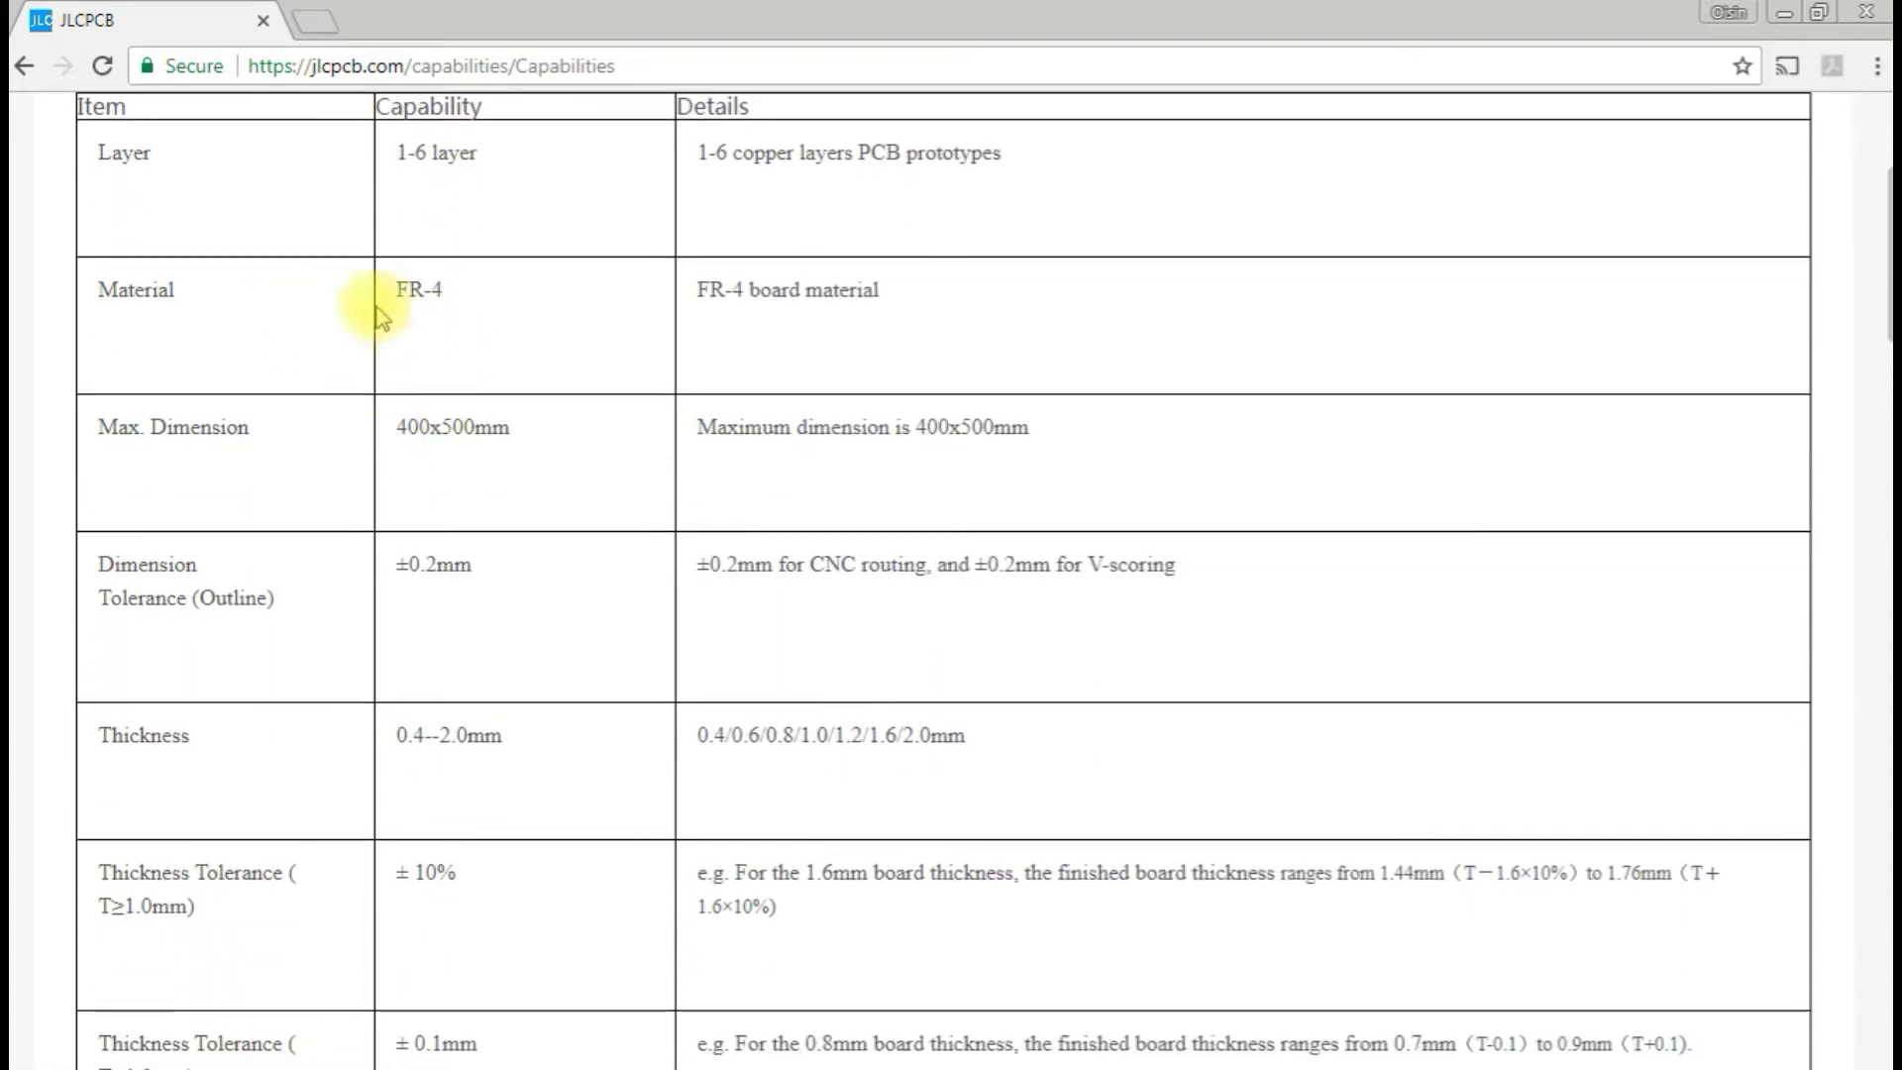
drag(386, 290, 563, 329)
click(509, 309)
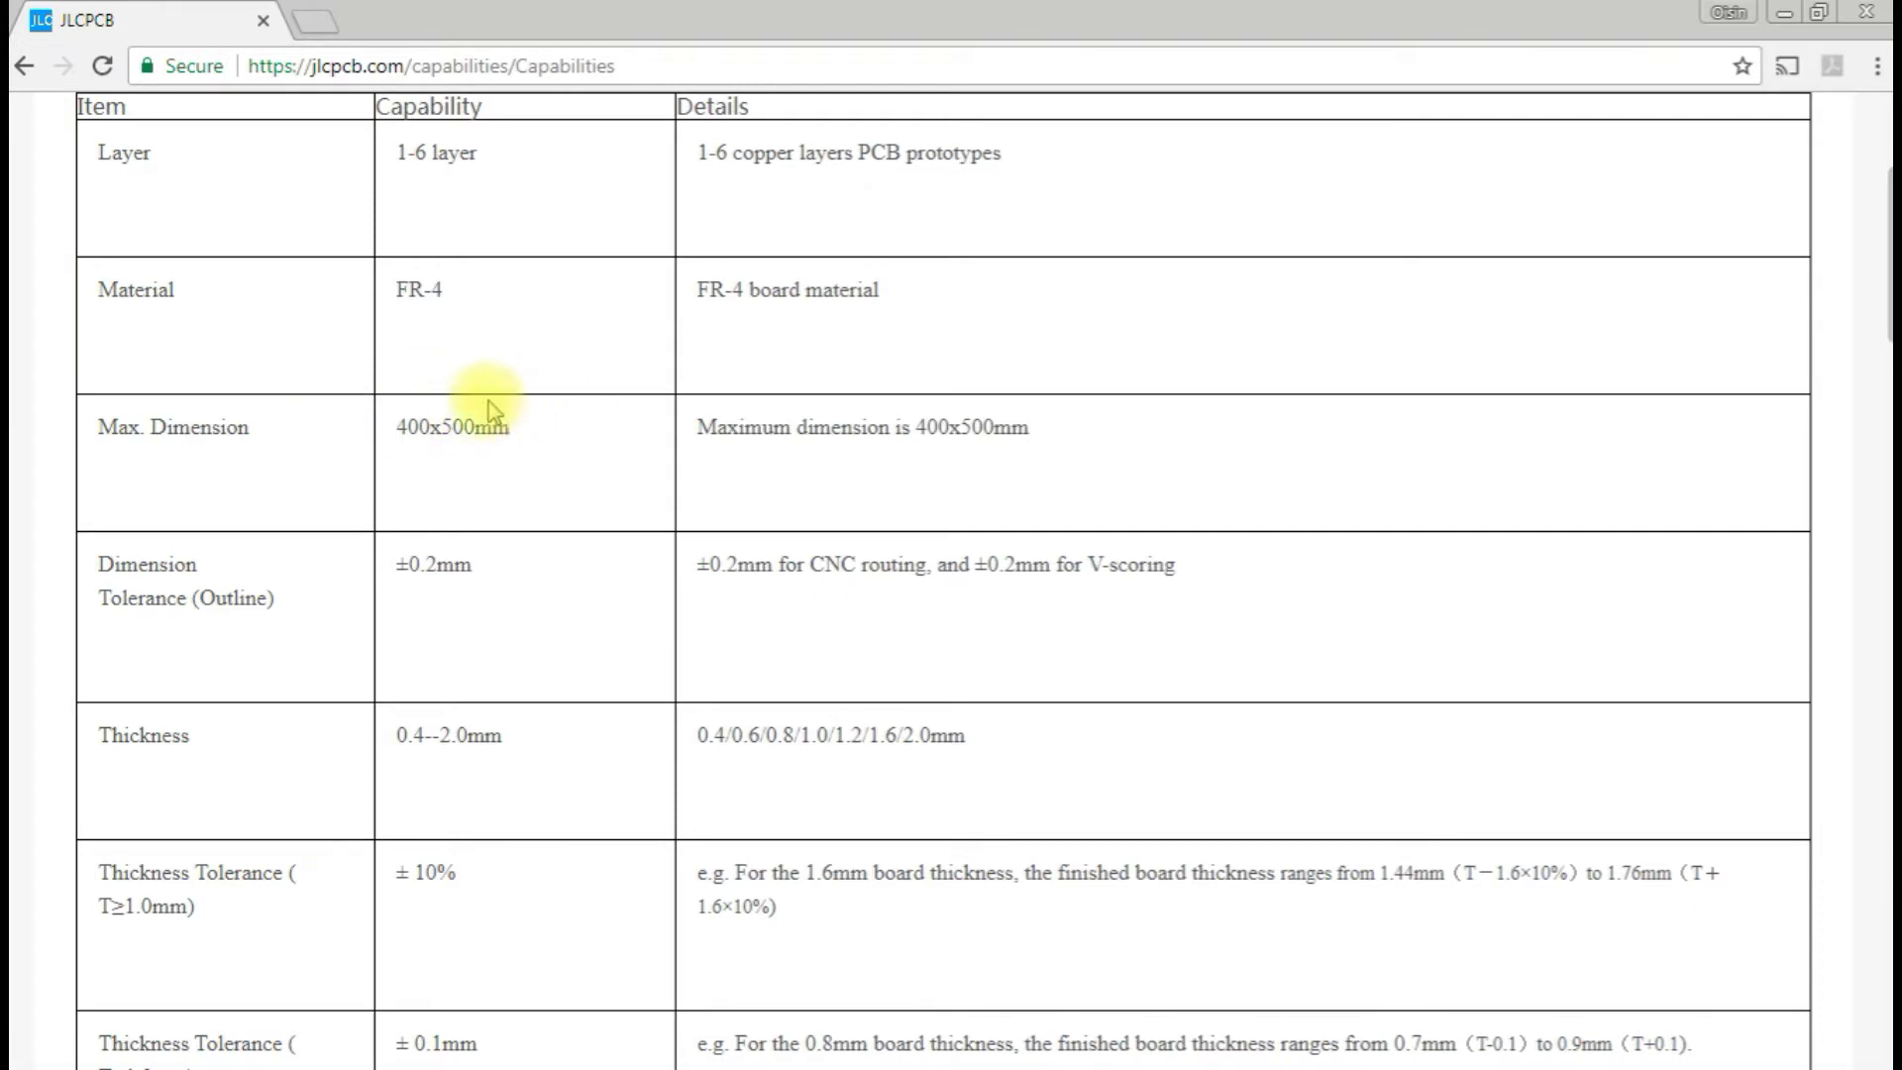
Highlight the 400x500mm maximum board size and the available board thicknesses, then scroll further.
scroll(515, 416, down, 2)
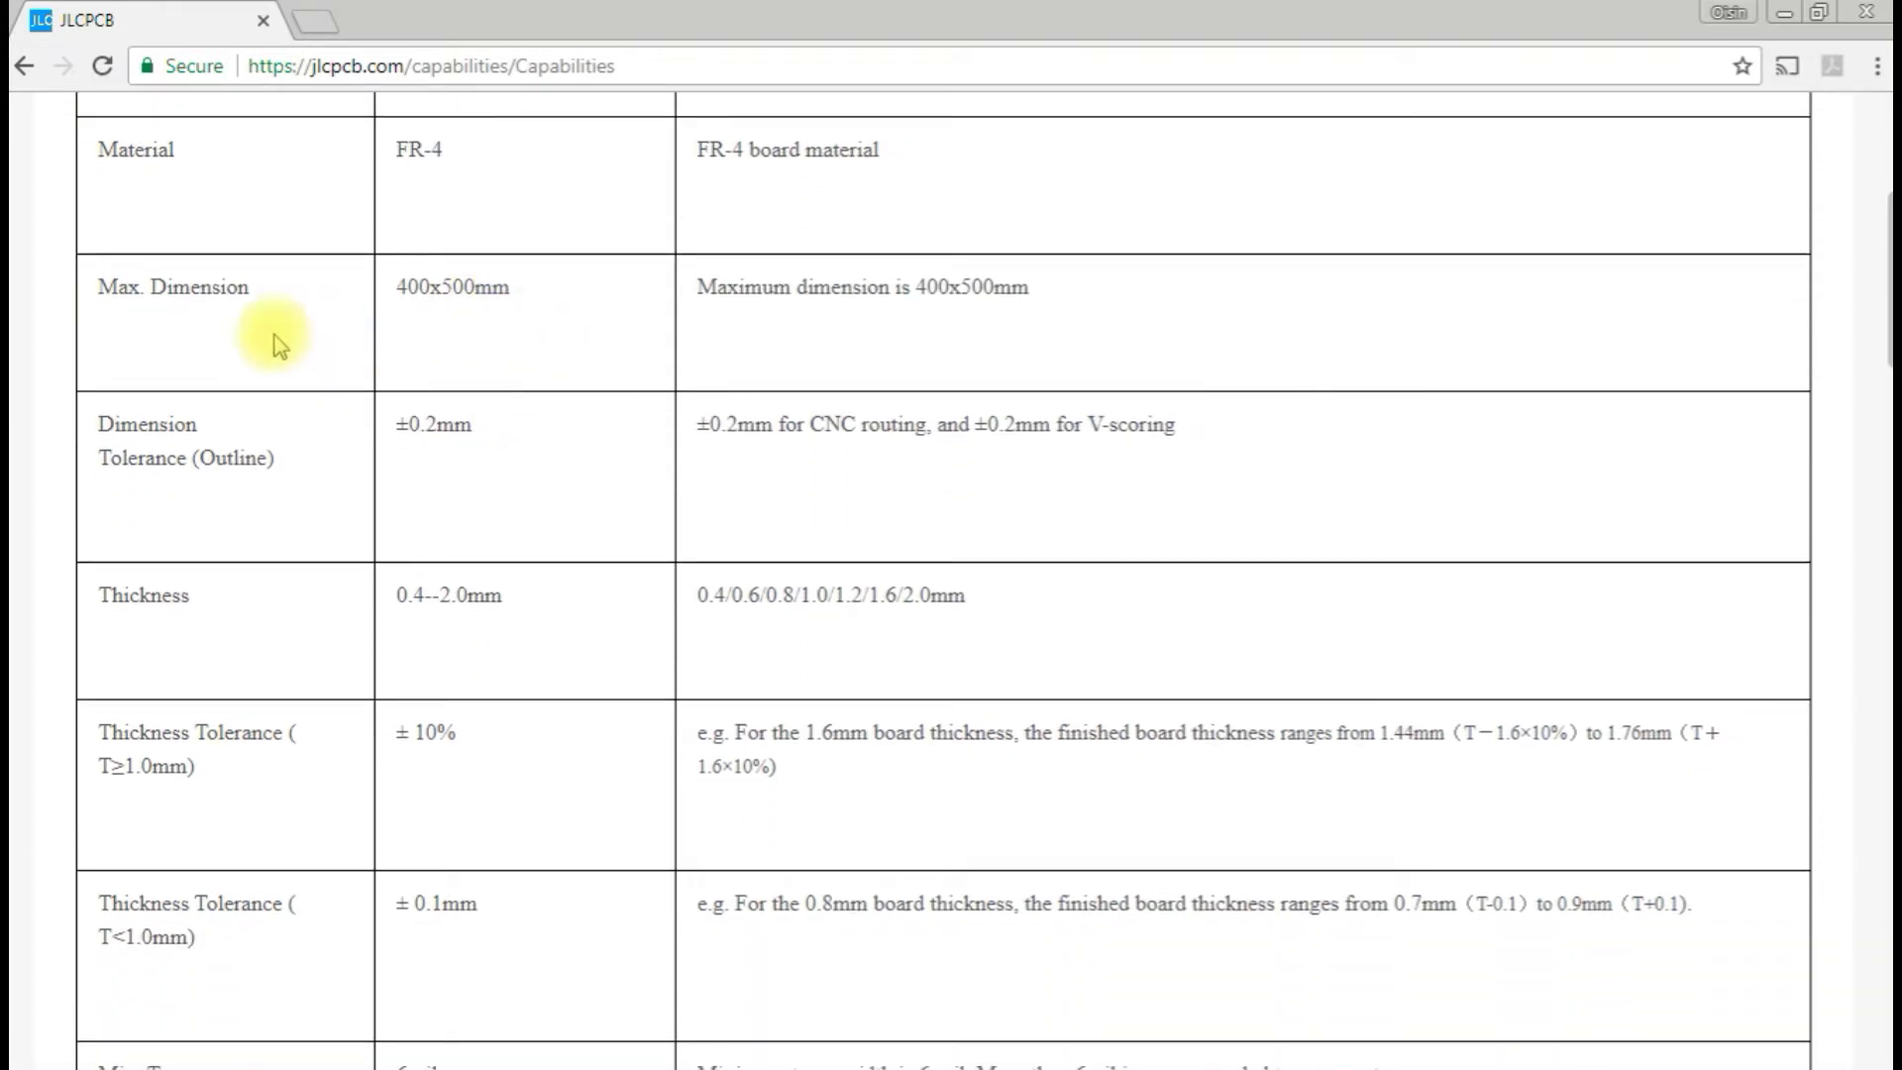
drag(405, 282, 552, 303)
click(535, 304)
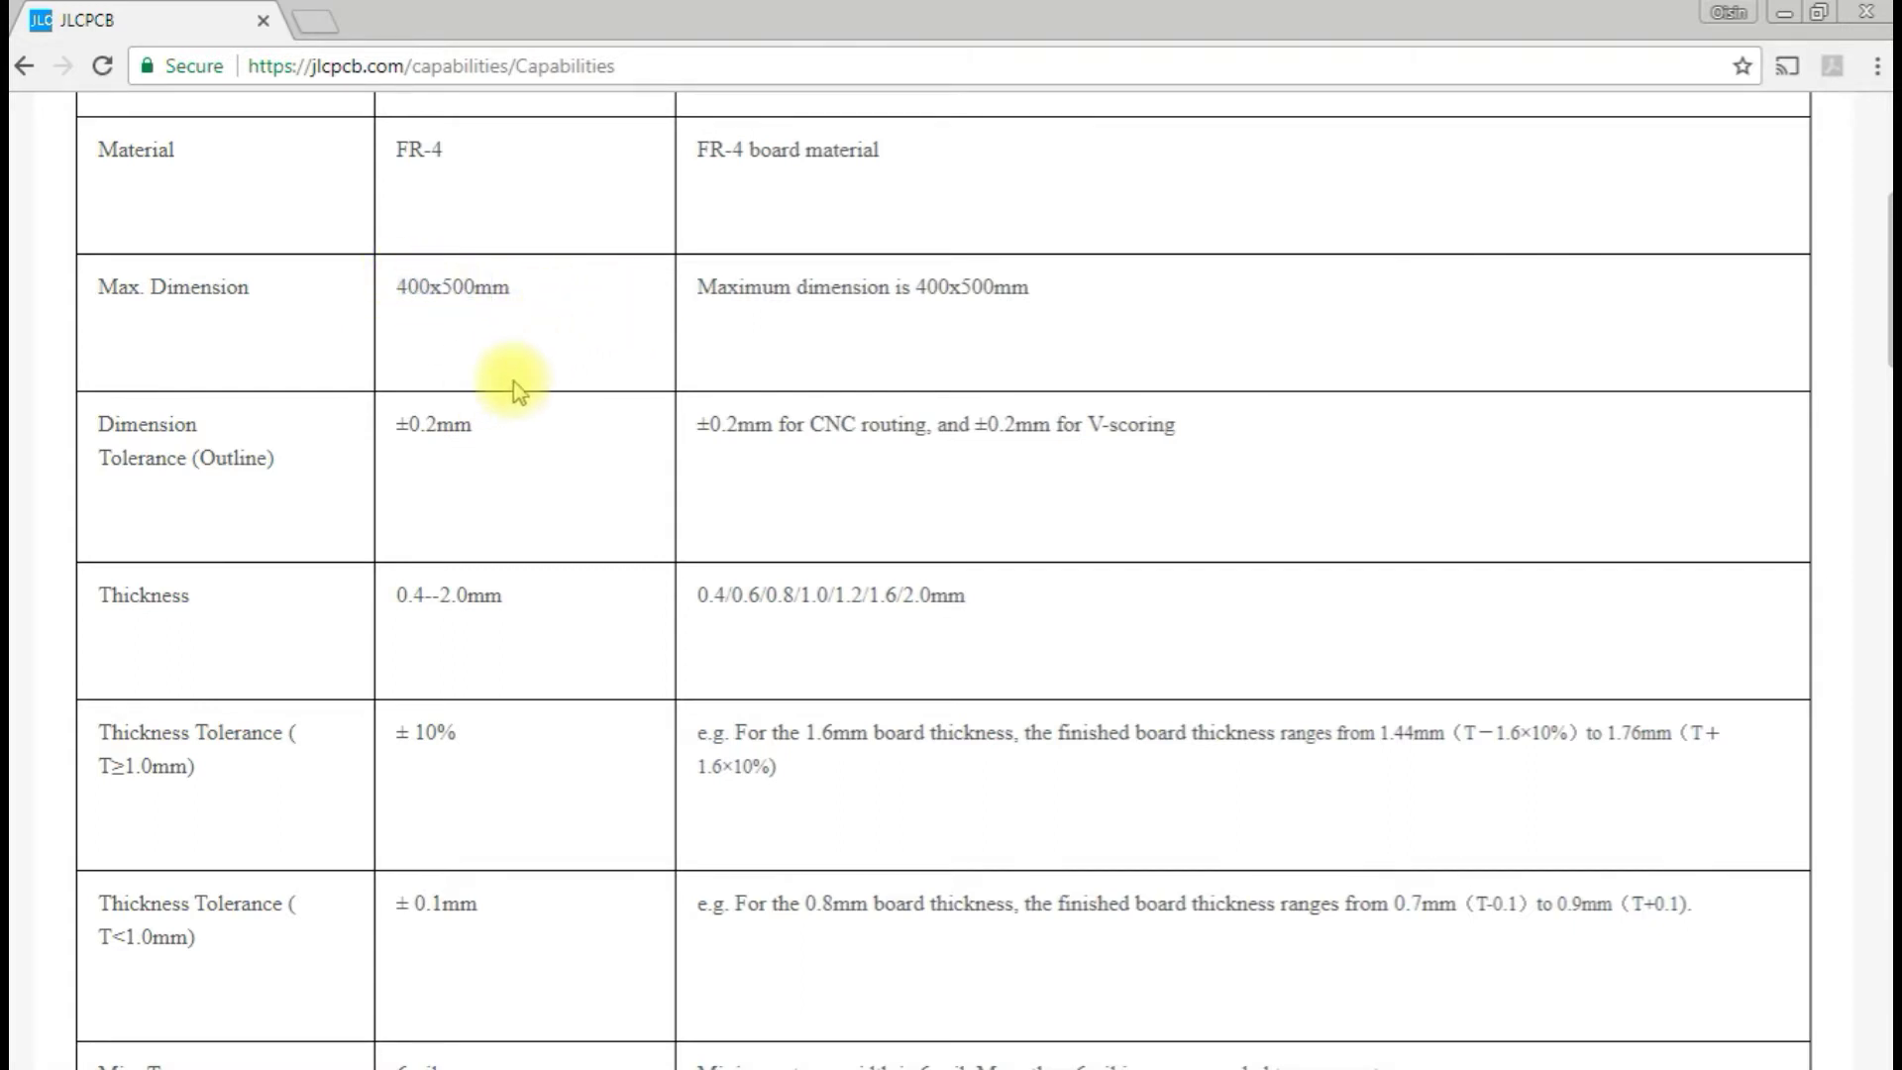
scroll(525, 386, down, 3)
scroll(510, 373, up, 2)
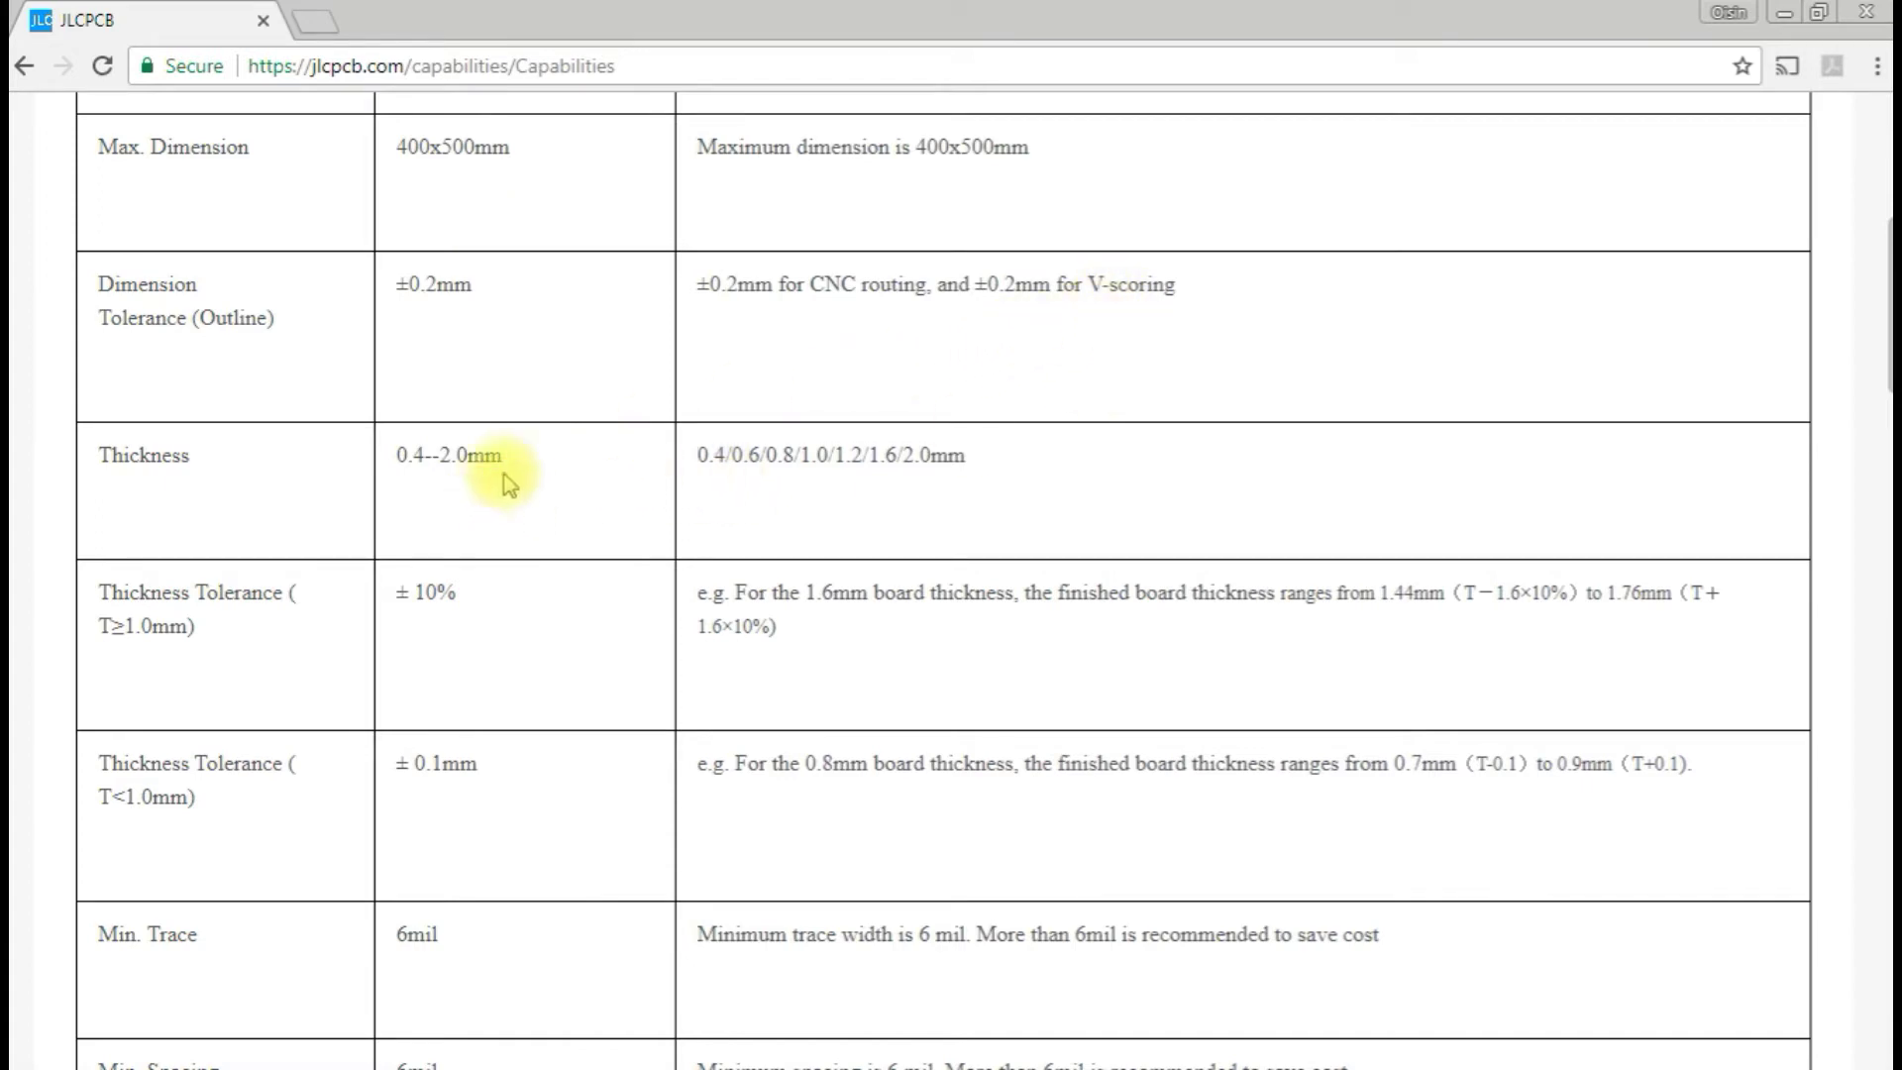
scroll(534, 467, down, 1)
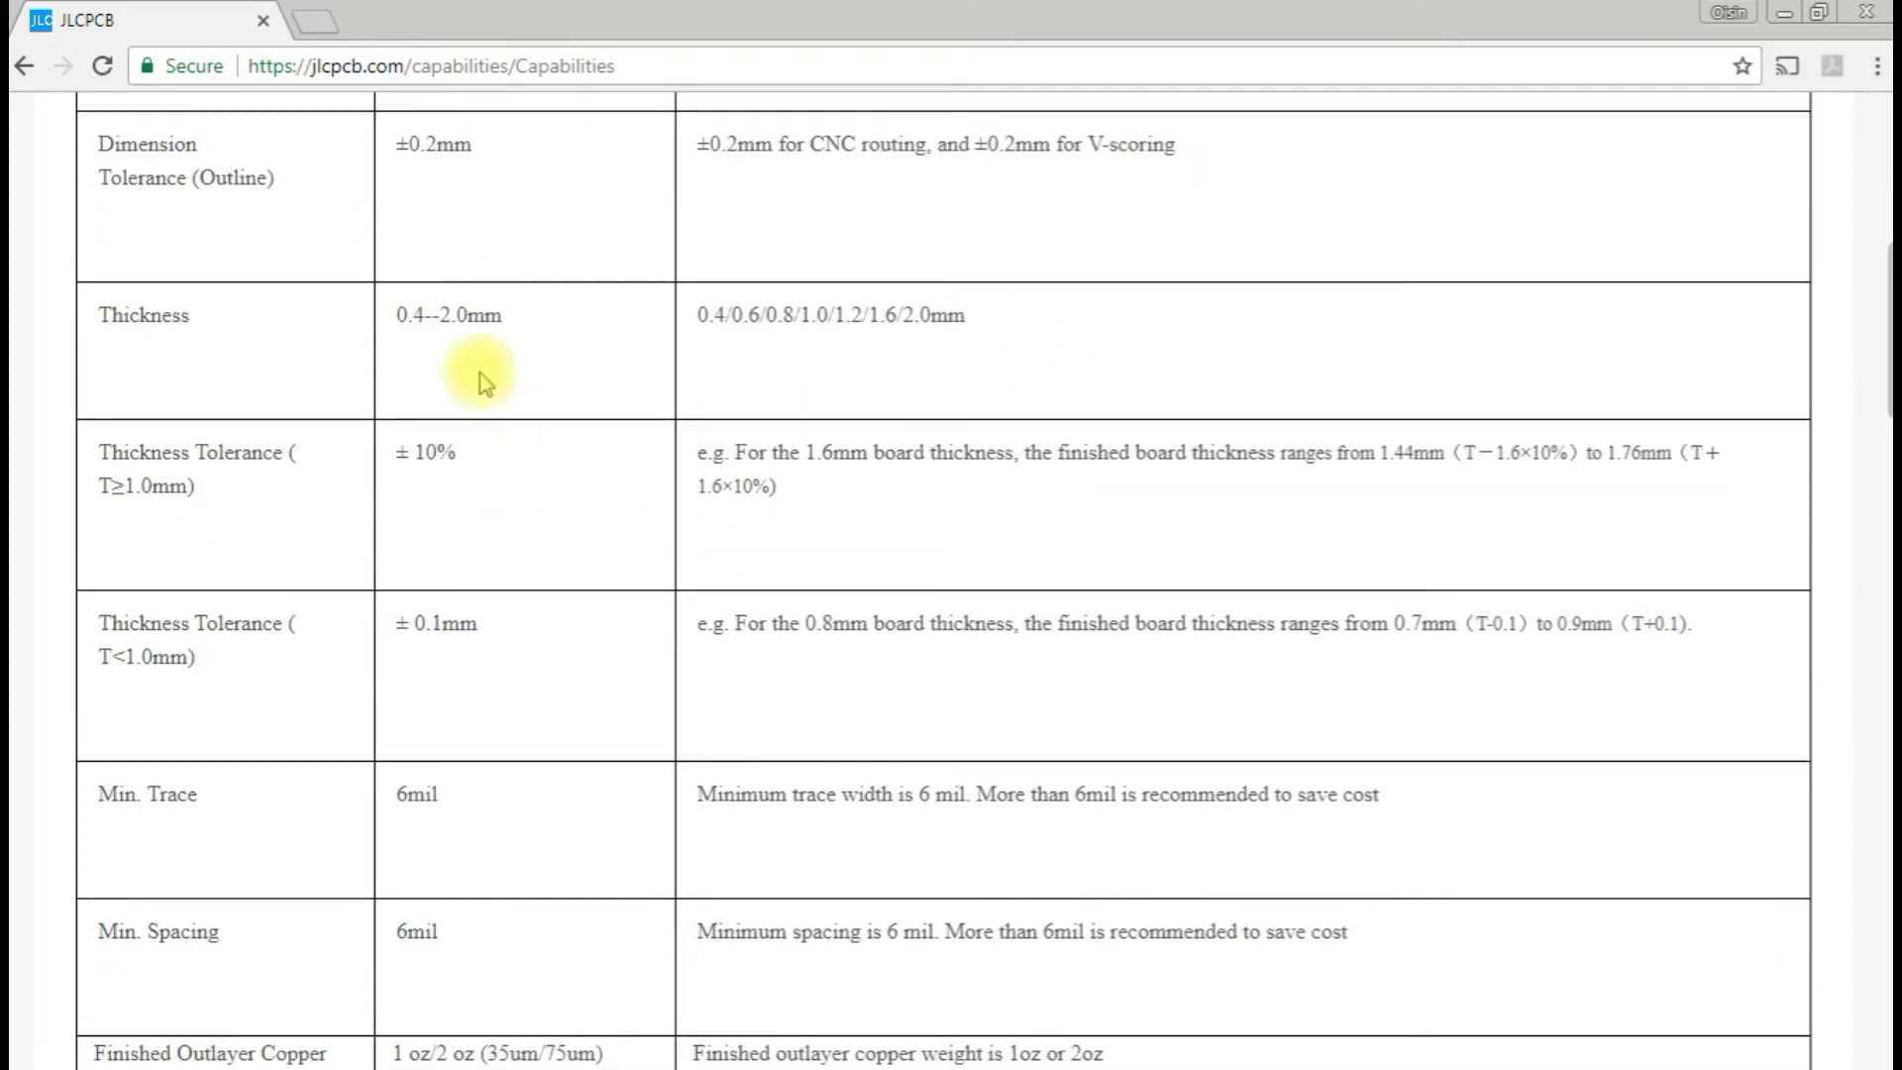
drag(704, 324, 955, 352)
click(708, 326)
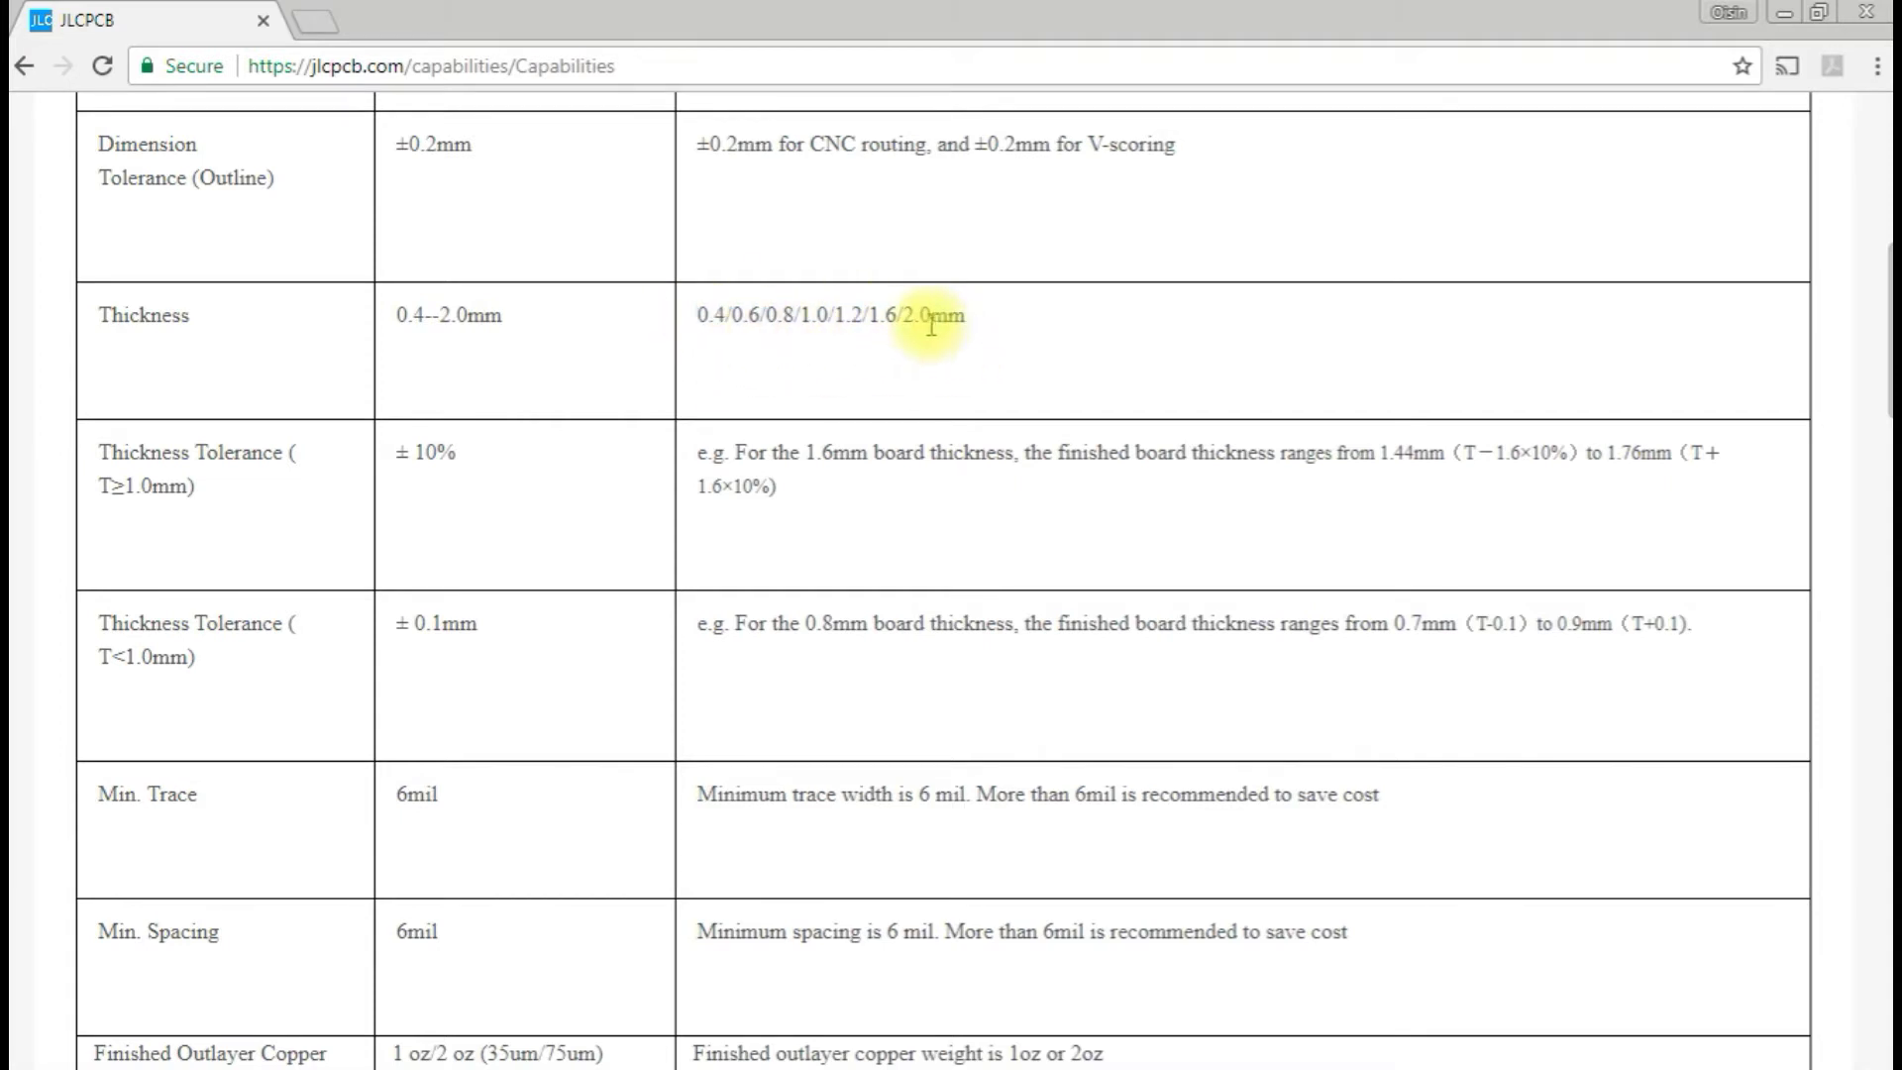
scroll(505, 554, down, 1)
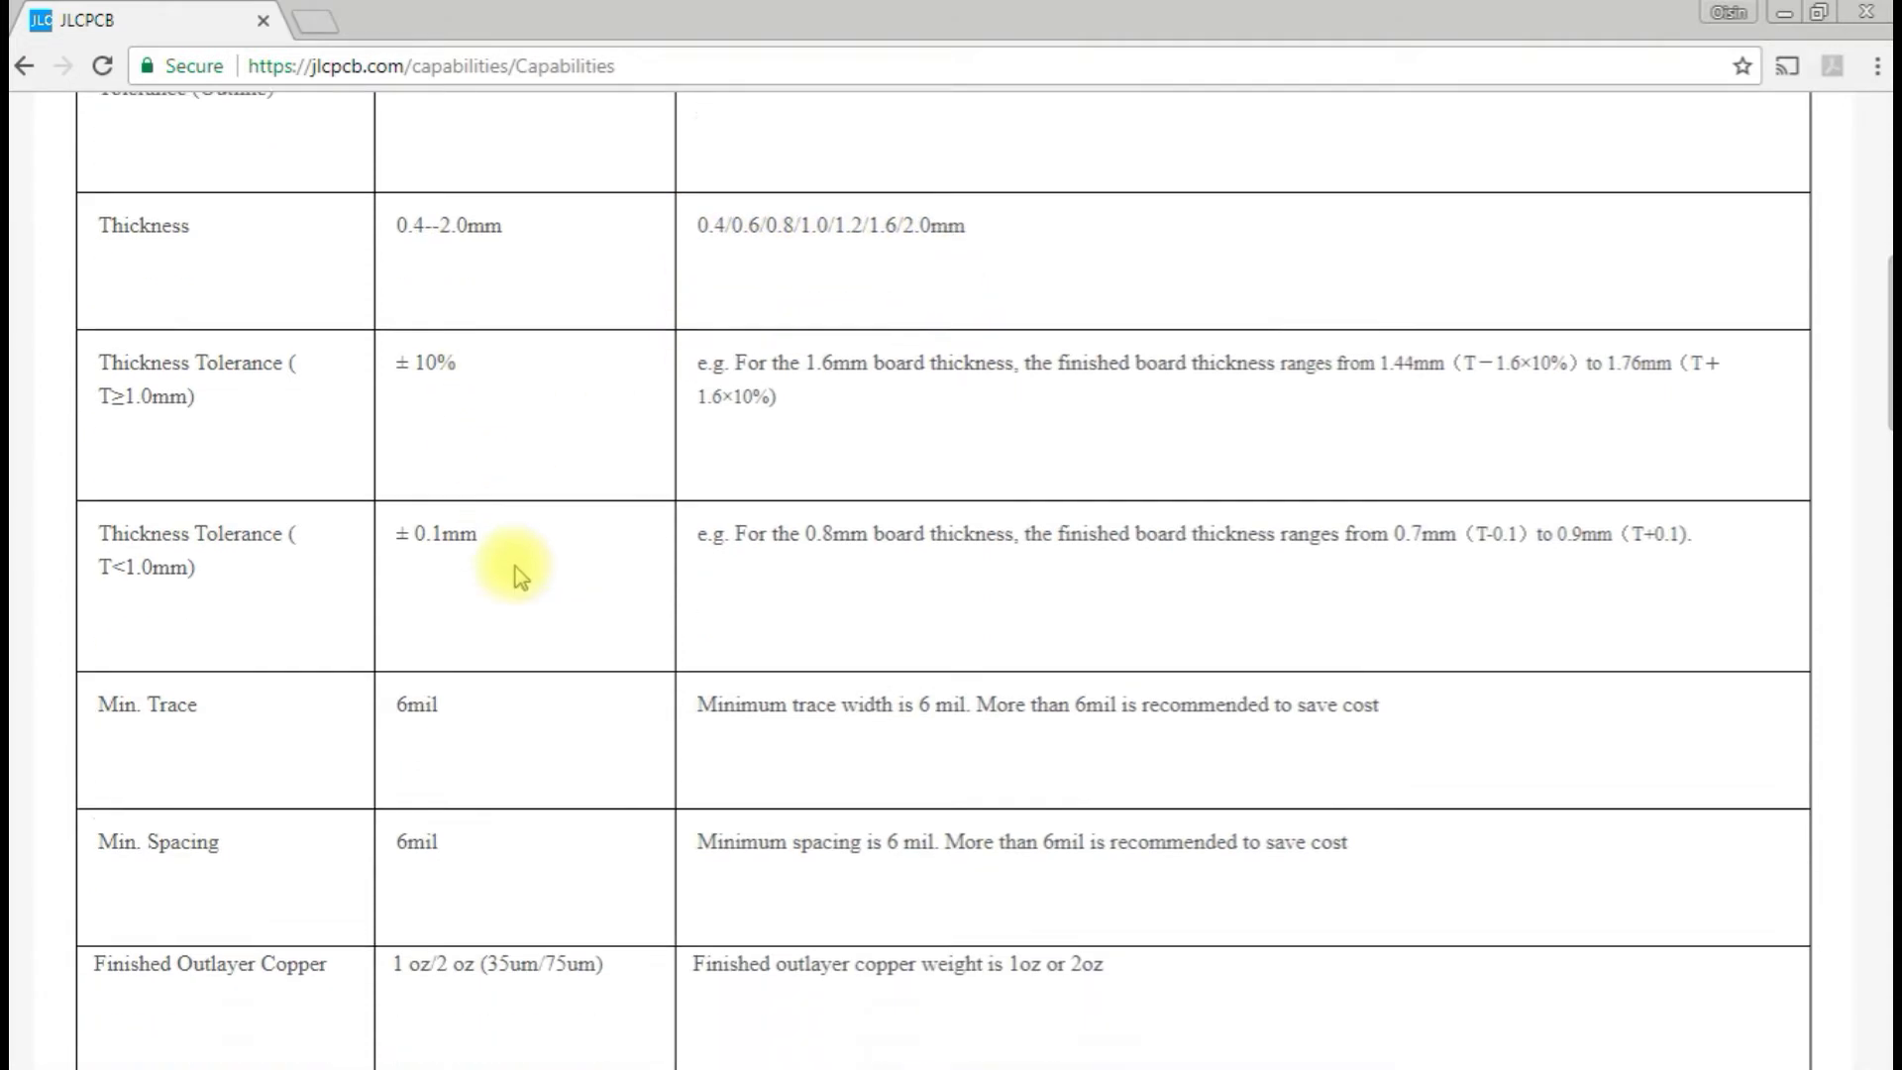
scroll(515, 570, down, 1)
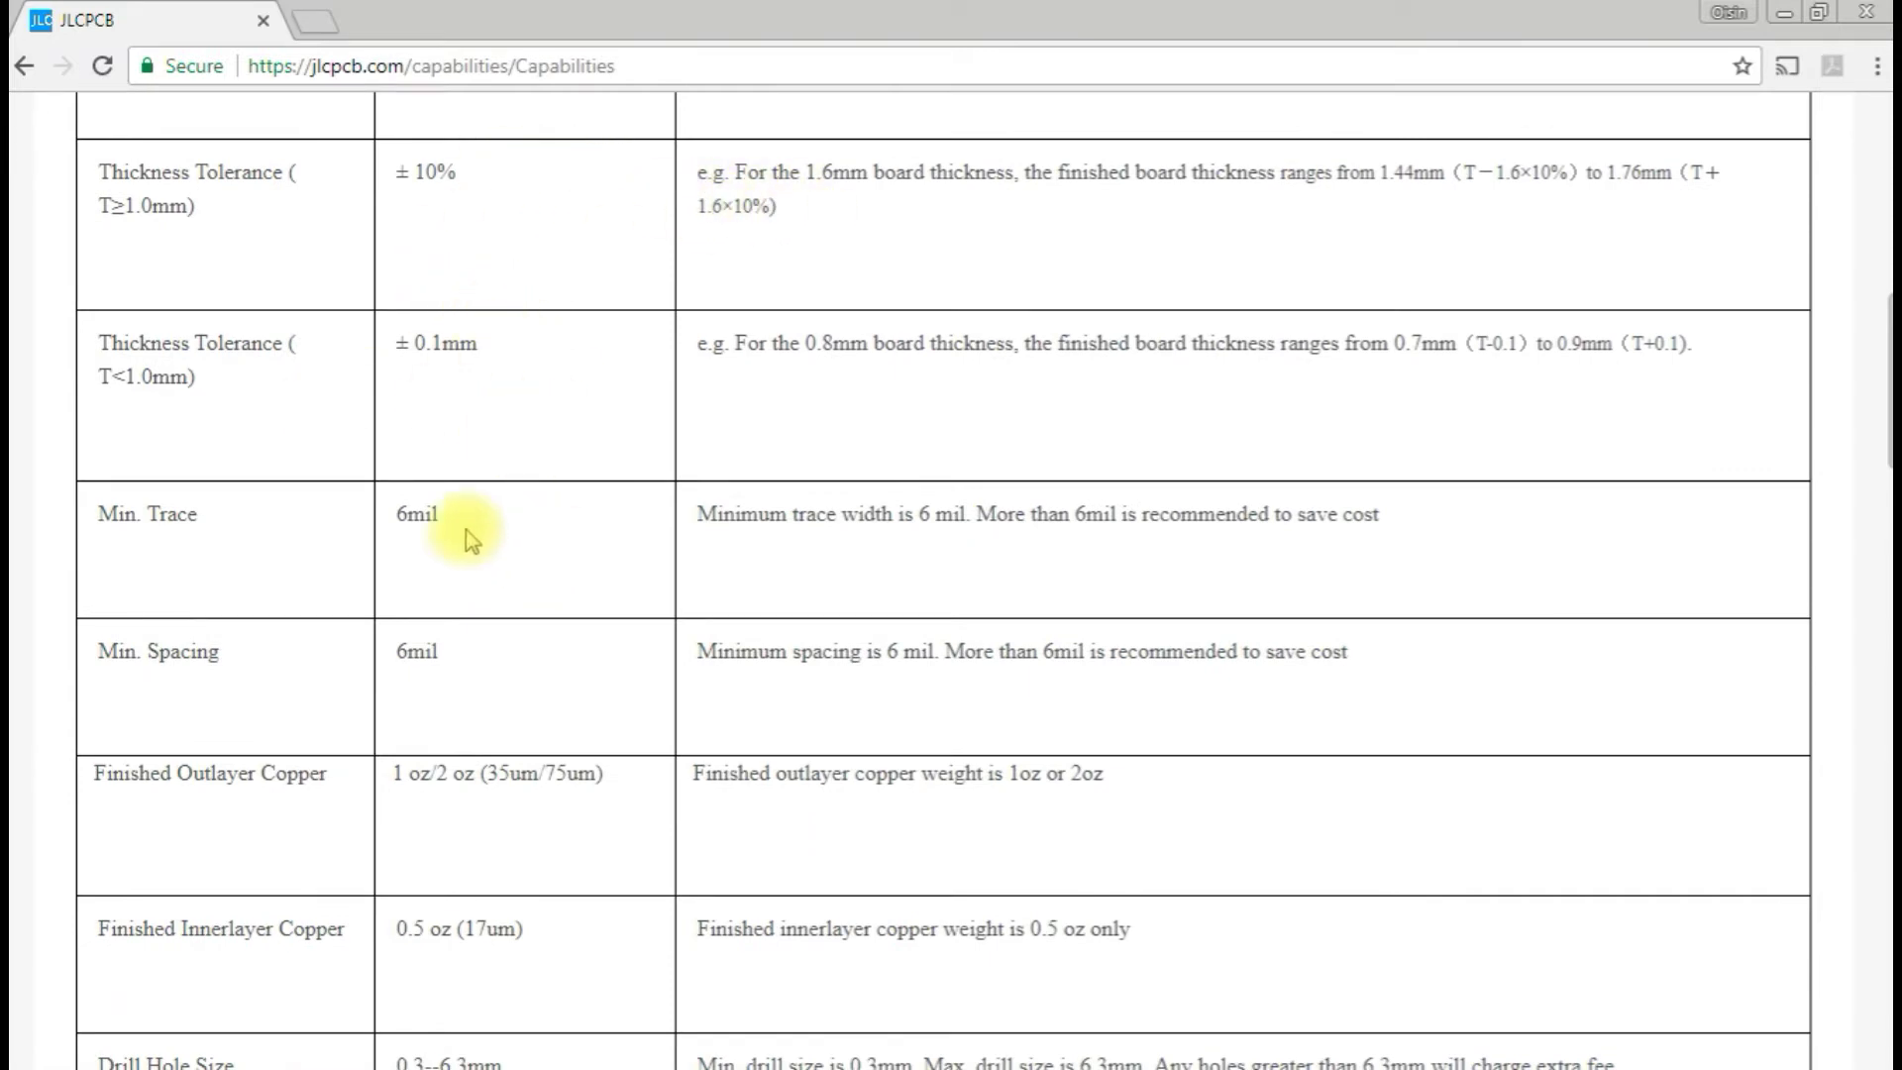
scroll(469, 545, down, 1)
scroll(446, 445, down, 1)
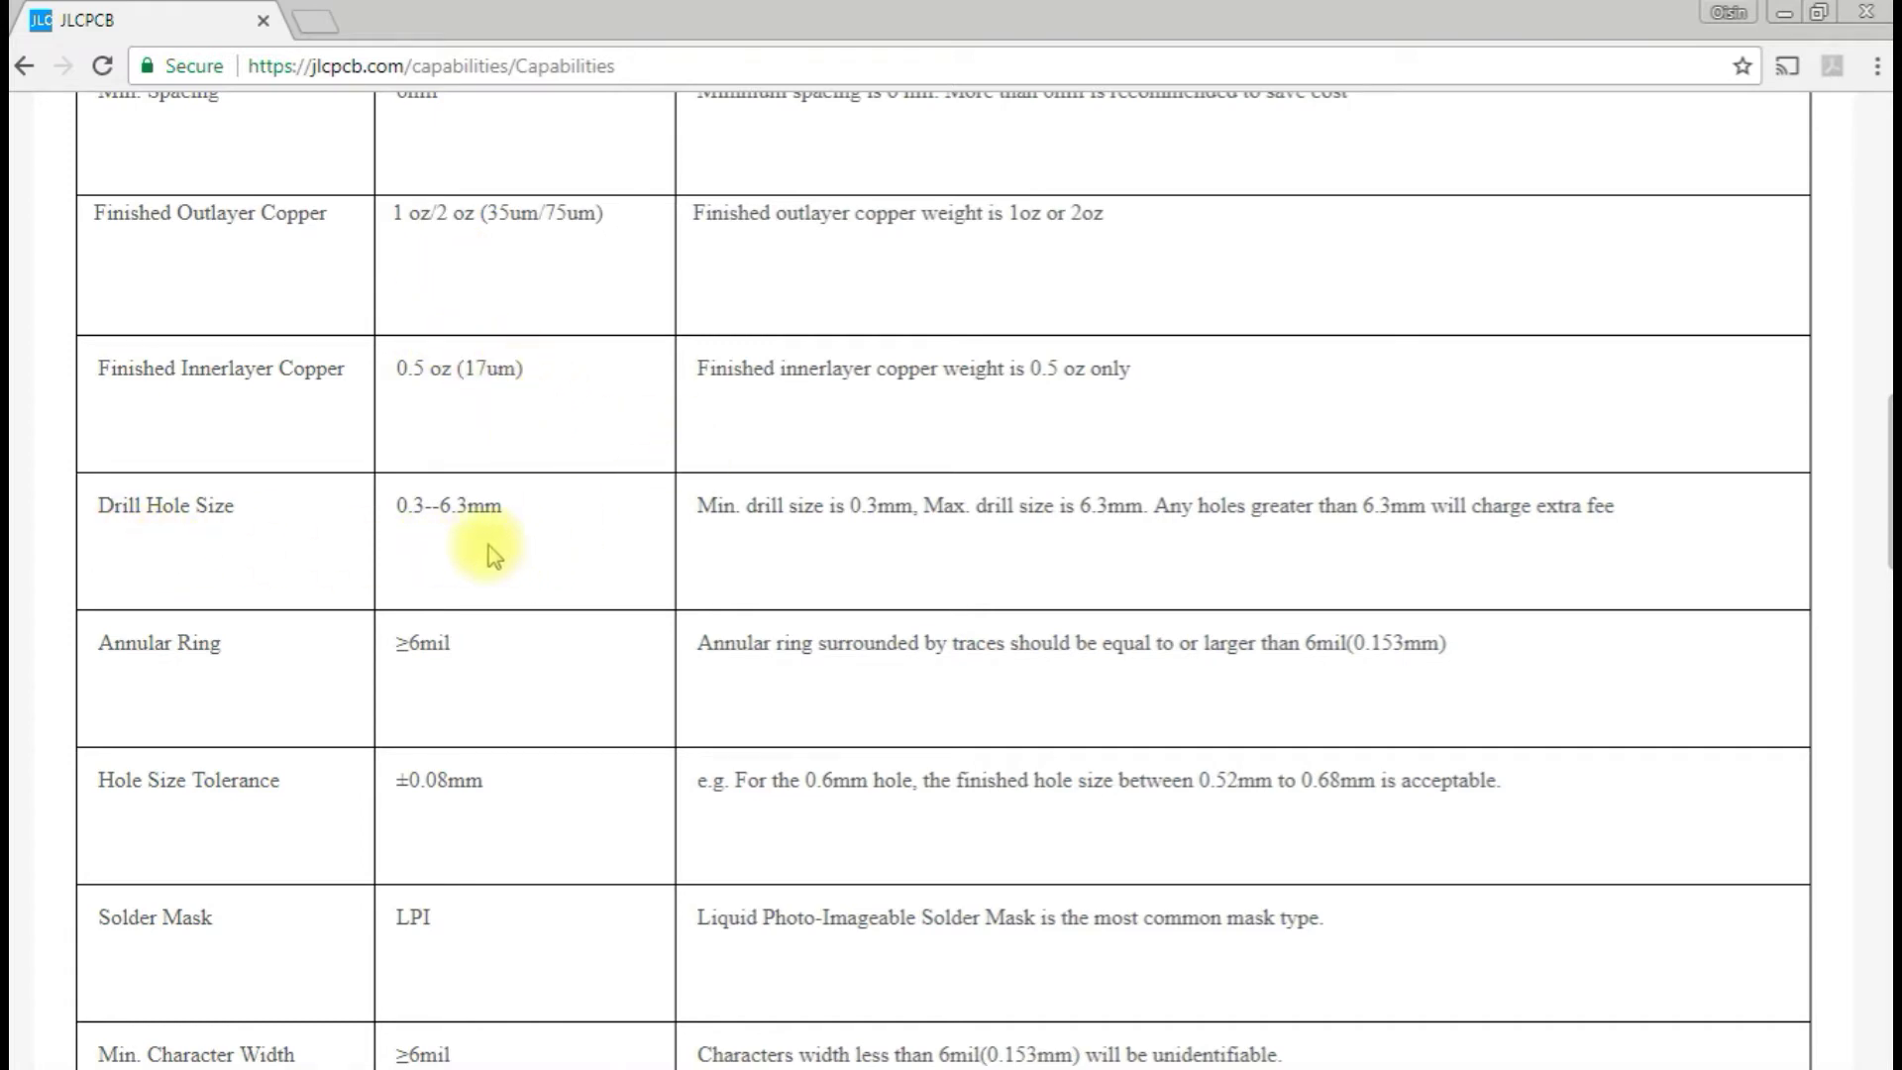
scroll(634, 538, down, 1)
scroll(634, 538, down, 3)
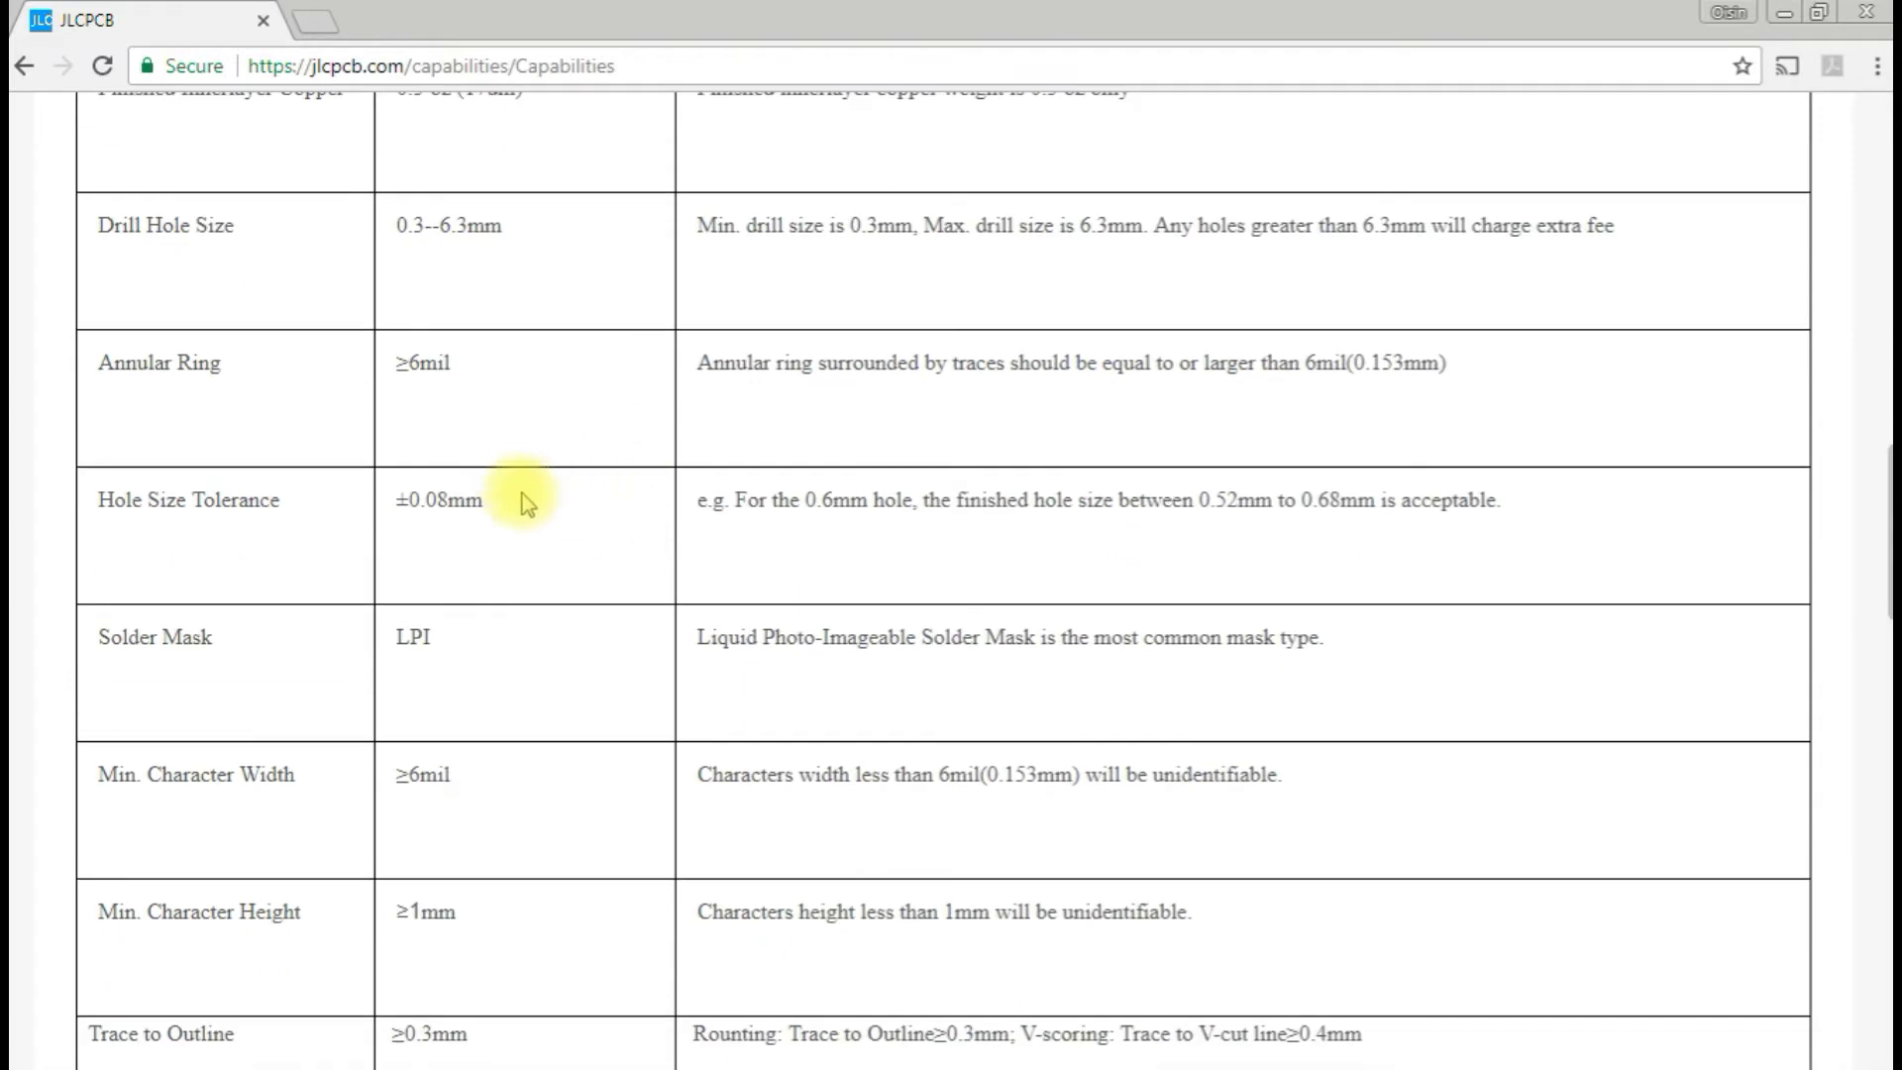
scroll(523, 501, down, 4)
scroll(531, 353, up, 4)
scroll(515, 646, down, 1)
scroll(519, 654, down, 4)
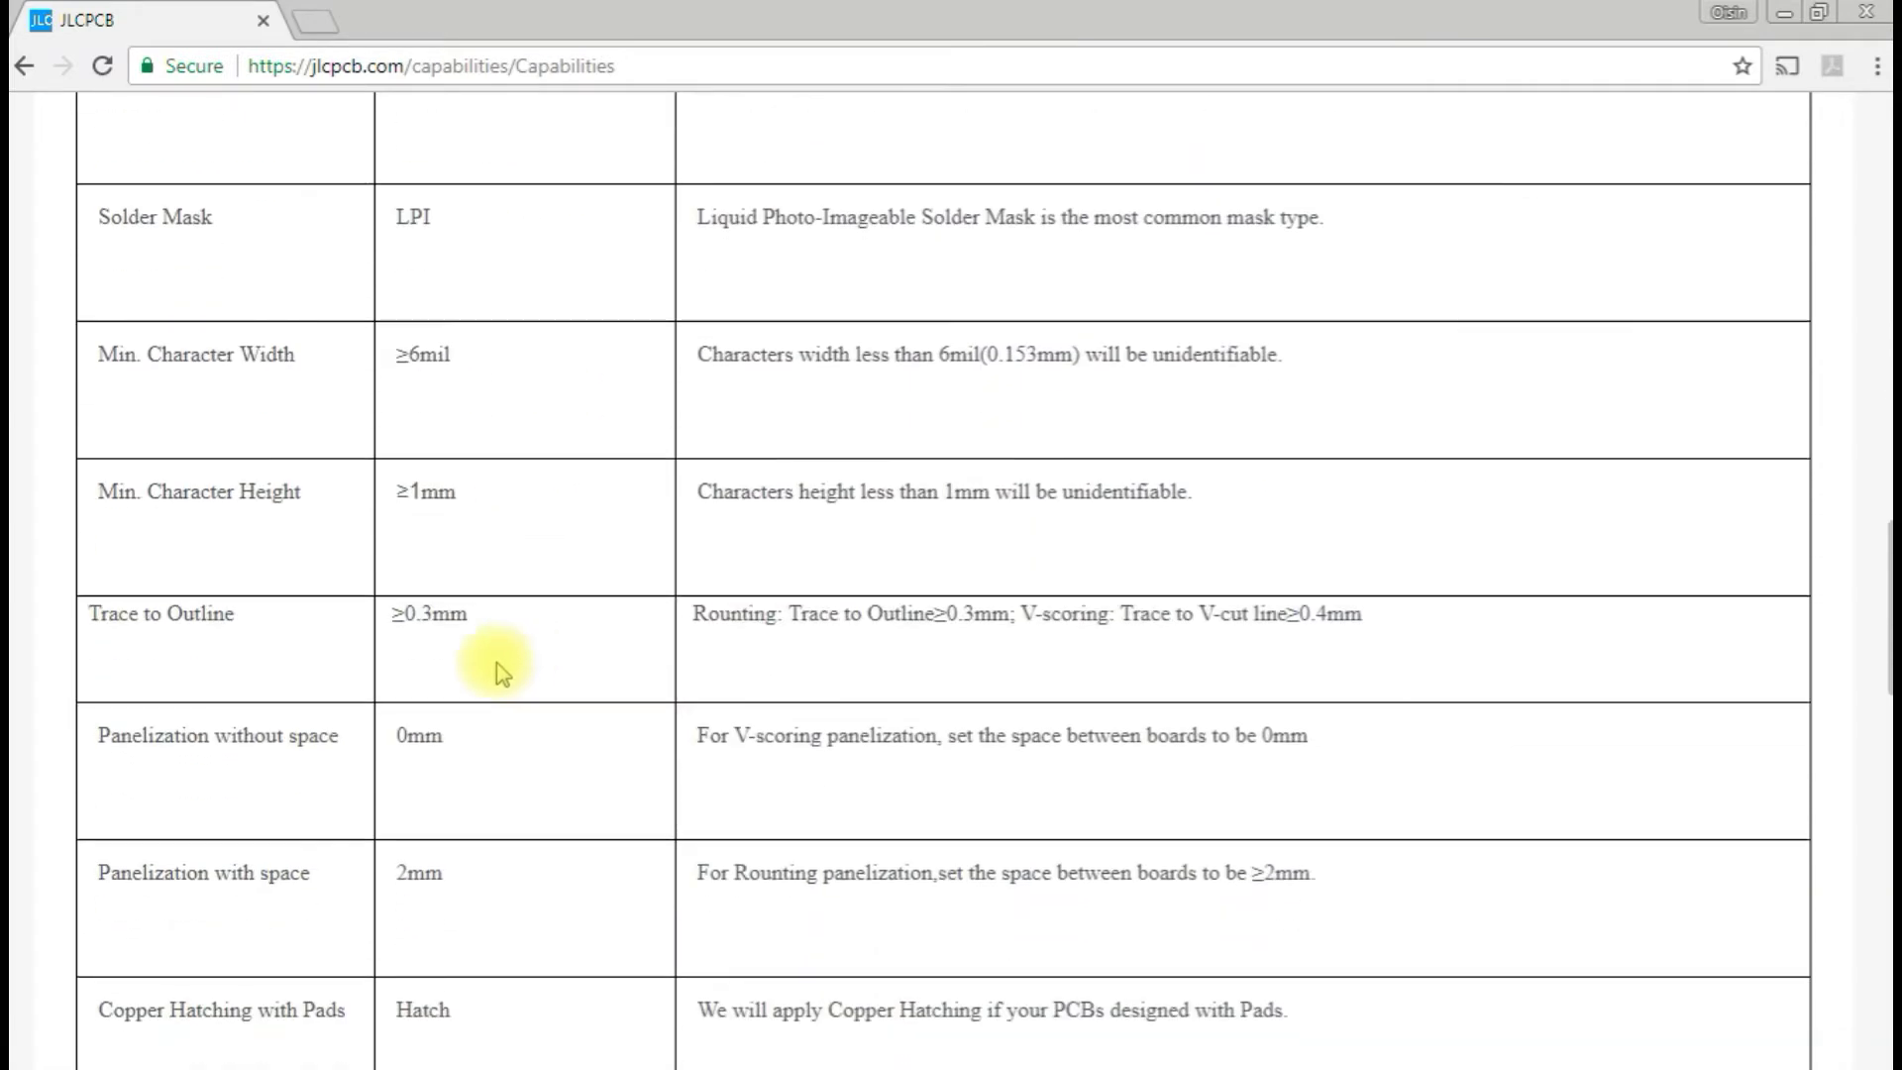
scroll(552, 649, down, 3)
scroll(582, 753, down, 9)
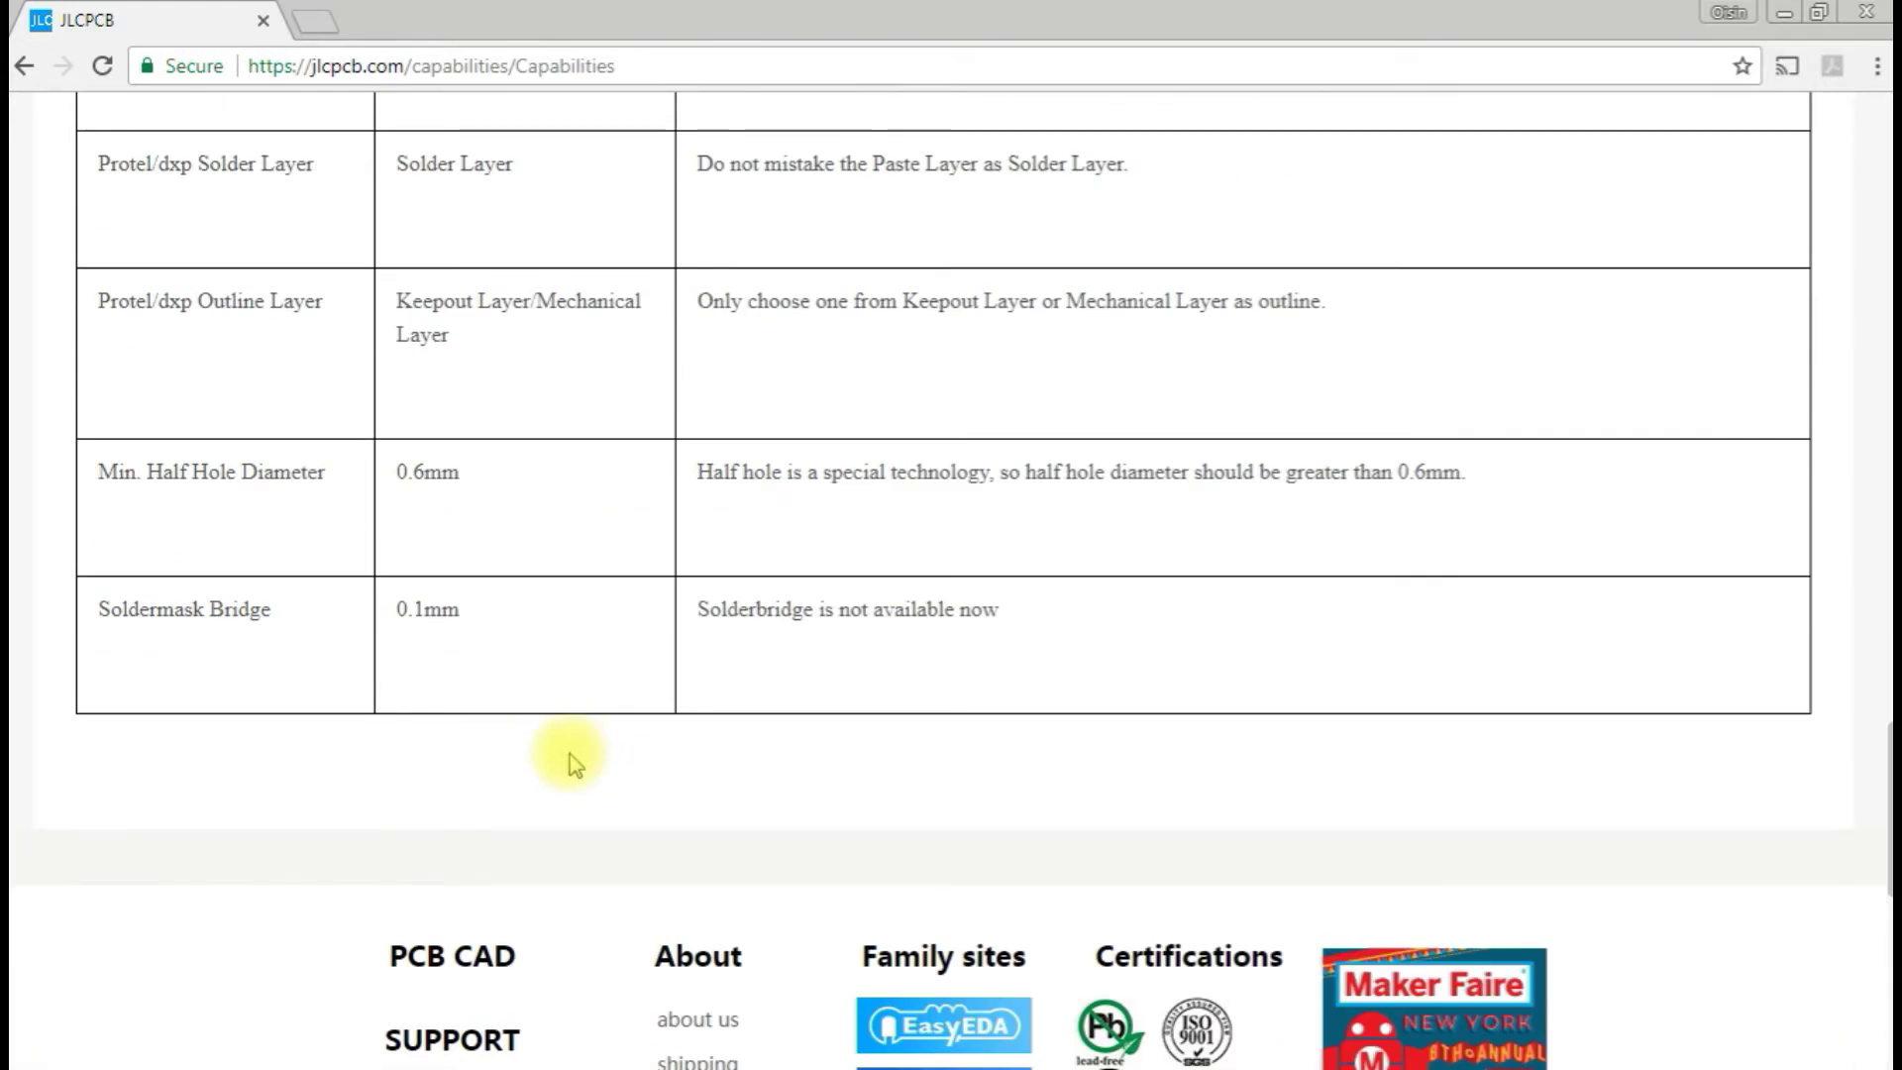
scroll(574, 763, up, 16)
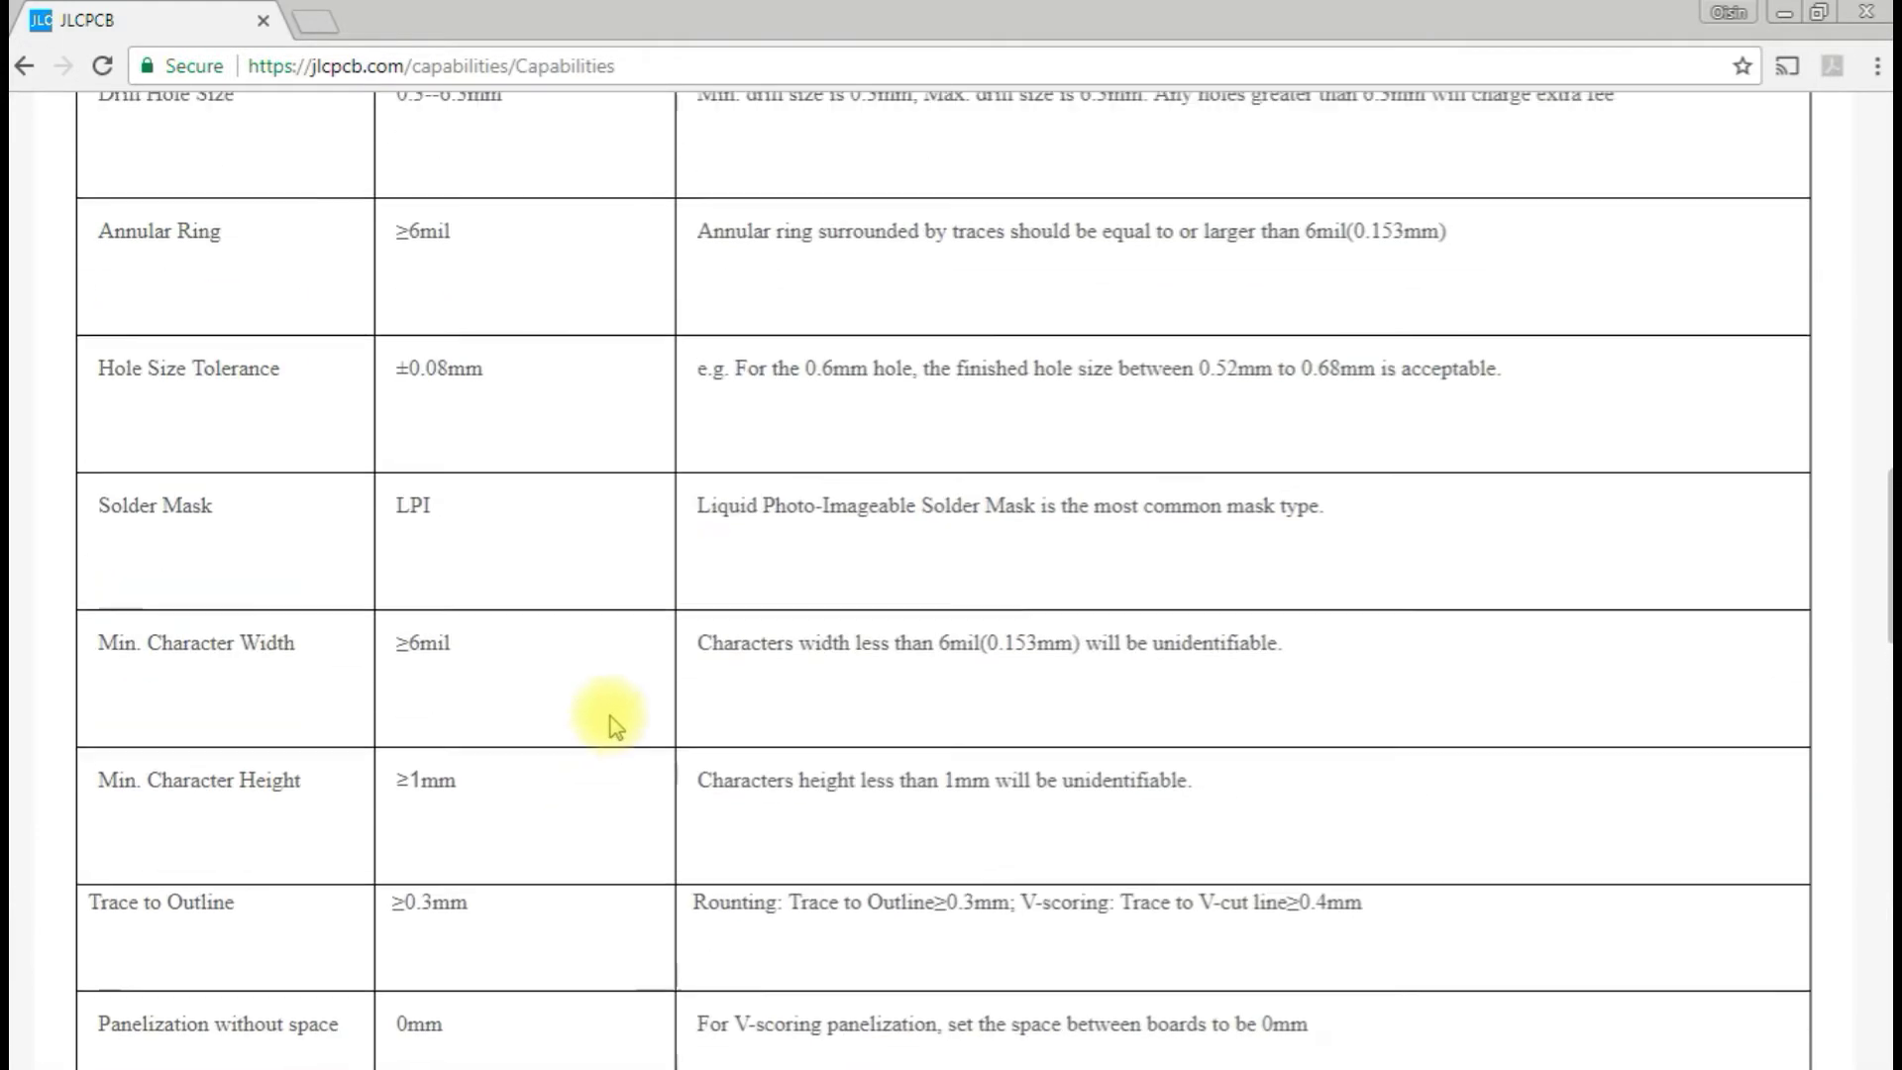
scroll(609, 719, up, 17)
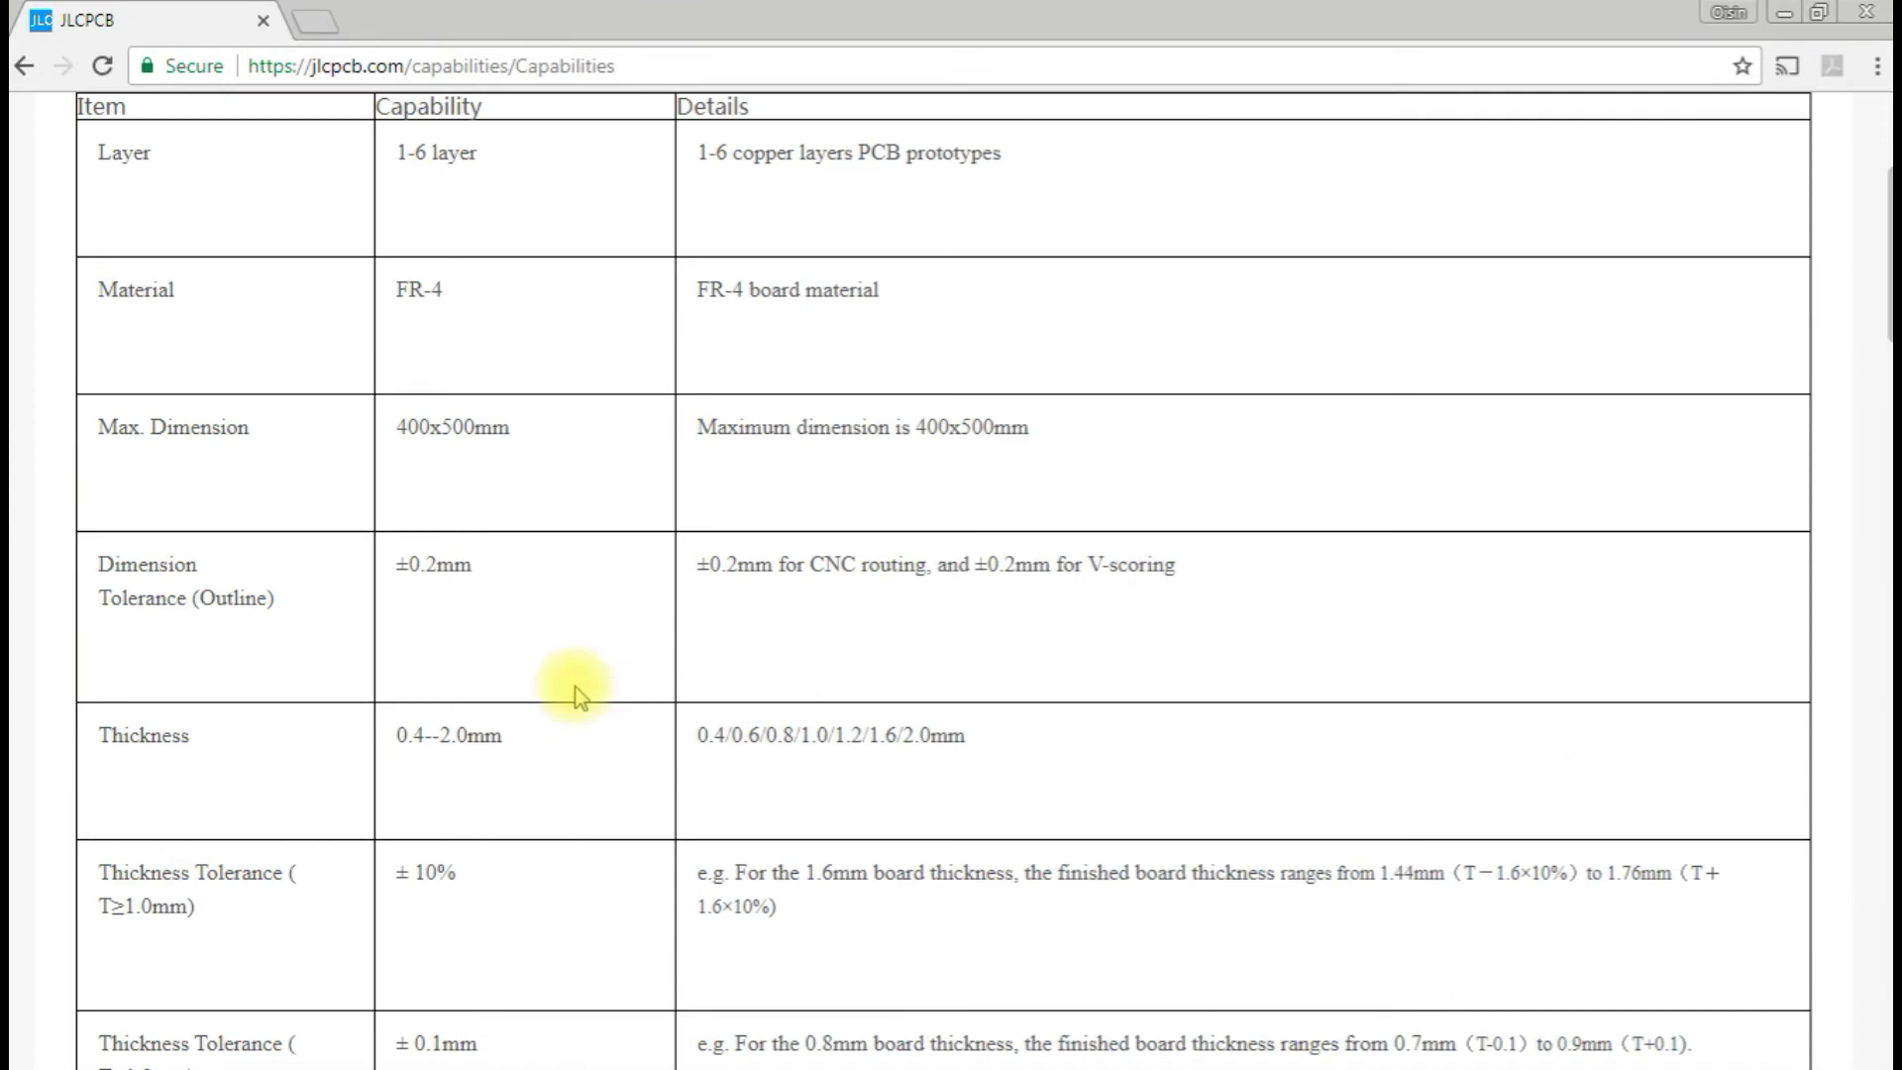
scroll(569, 703, up, 5)
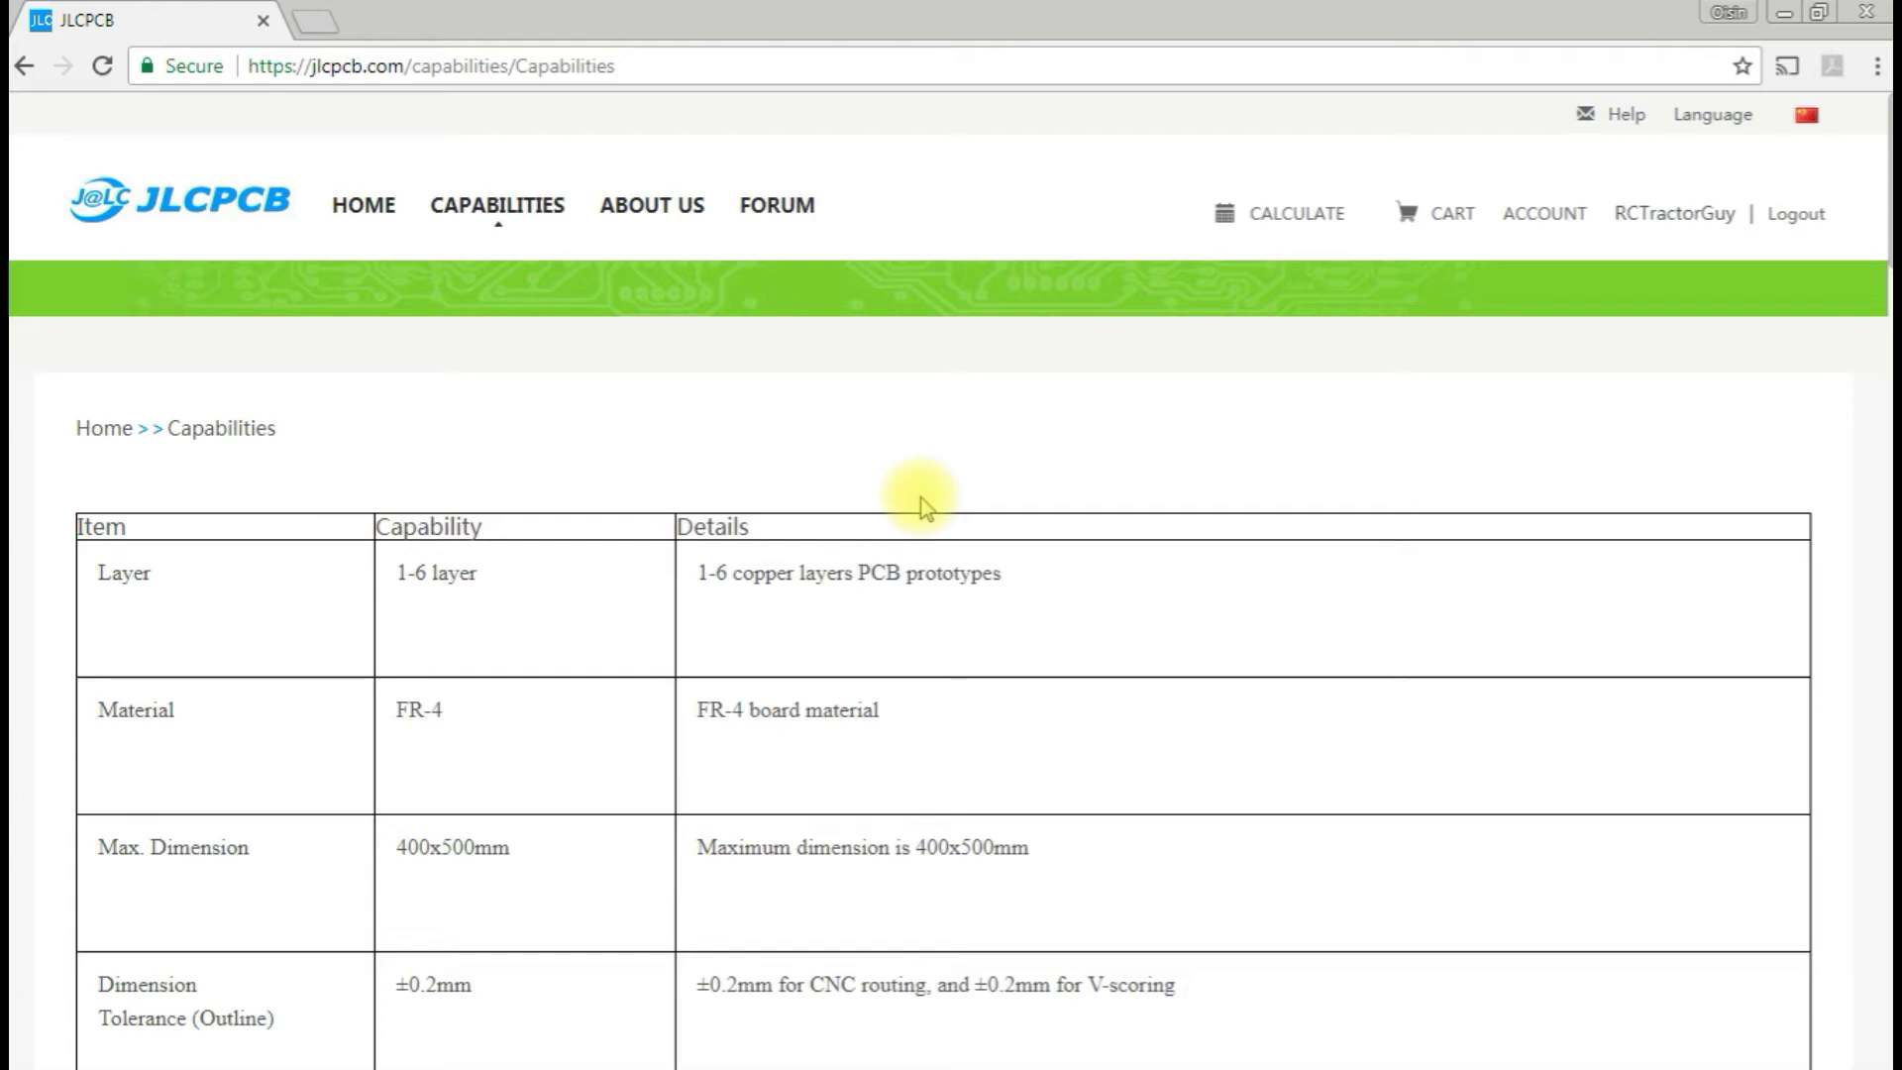
Go back twice in browser history, past the EasyEDA login, to jlcpcb.com.
key(alt+Left)
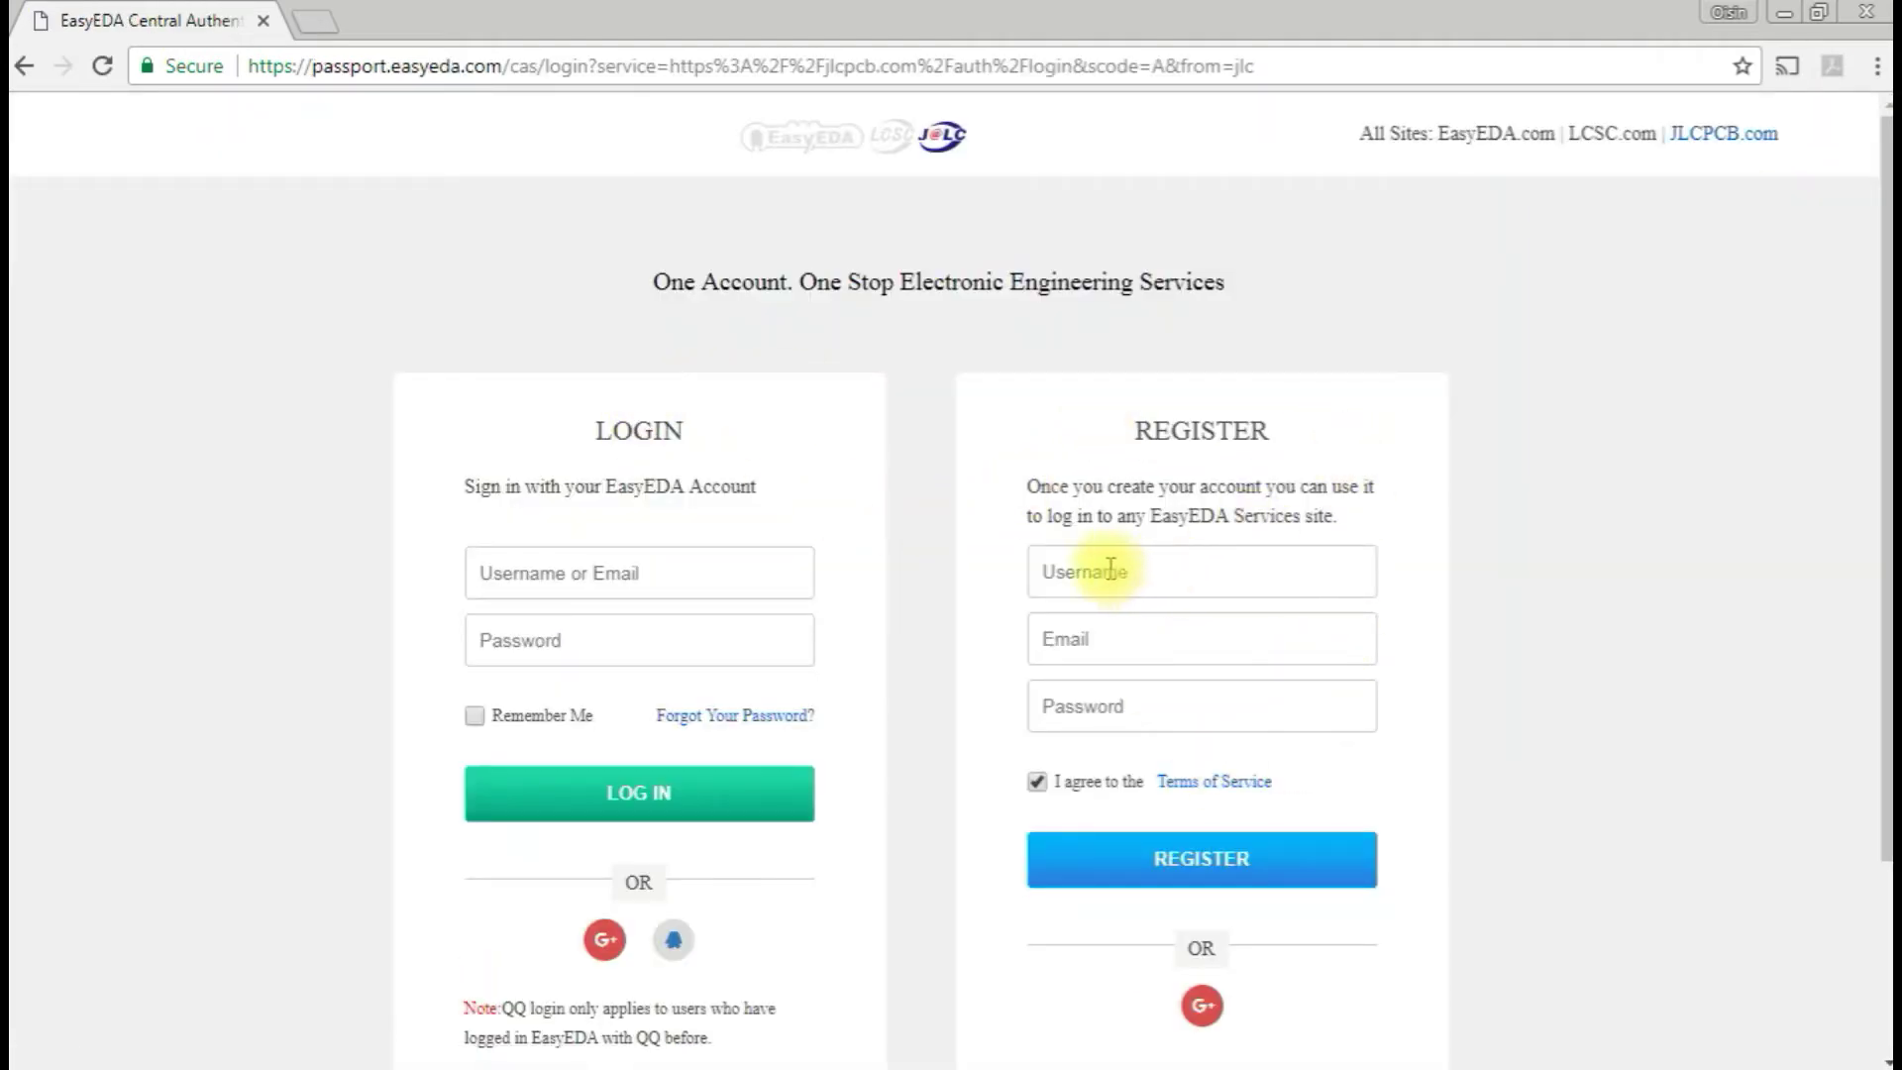
key(alt+Left)
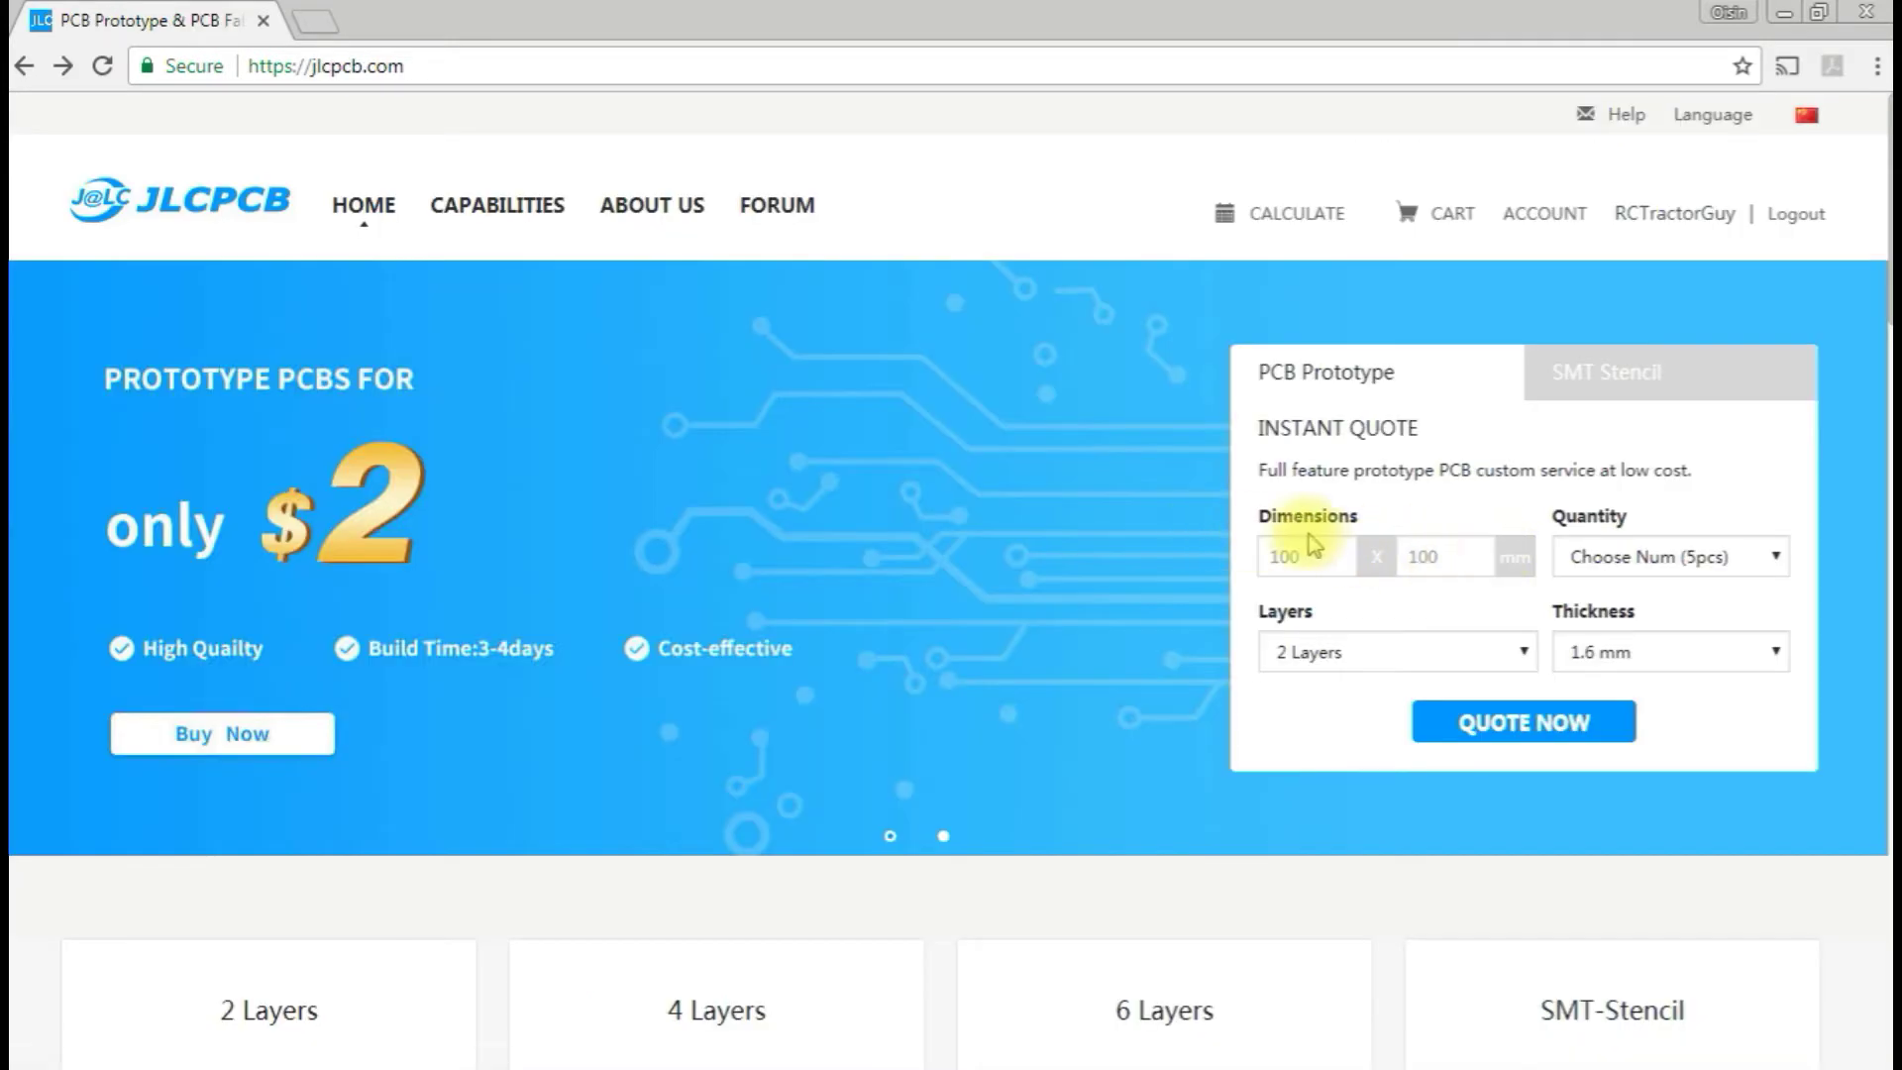
Enter 14.7 × 22 mm board dimensions and choose a quantity of 20pcs.
drag(1298, 551, 1210, 551)
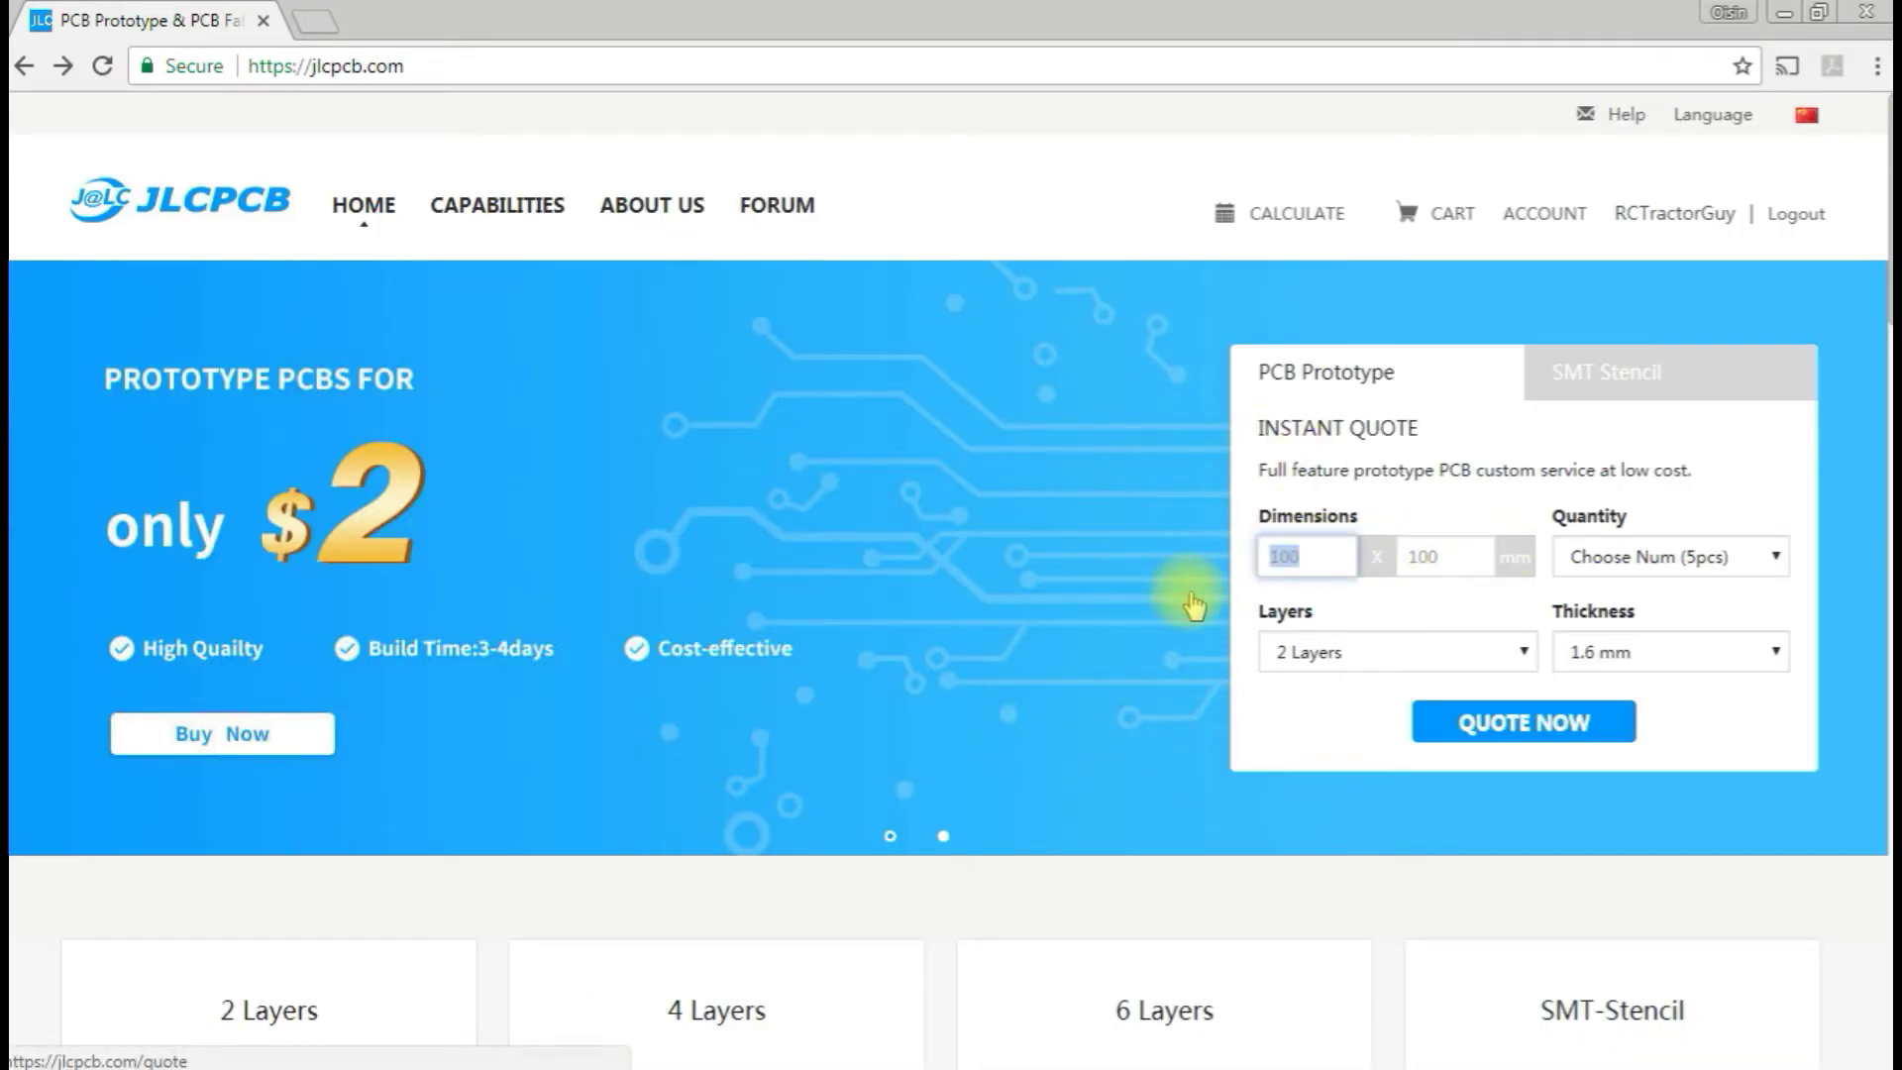
text(14)
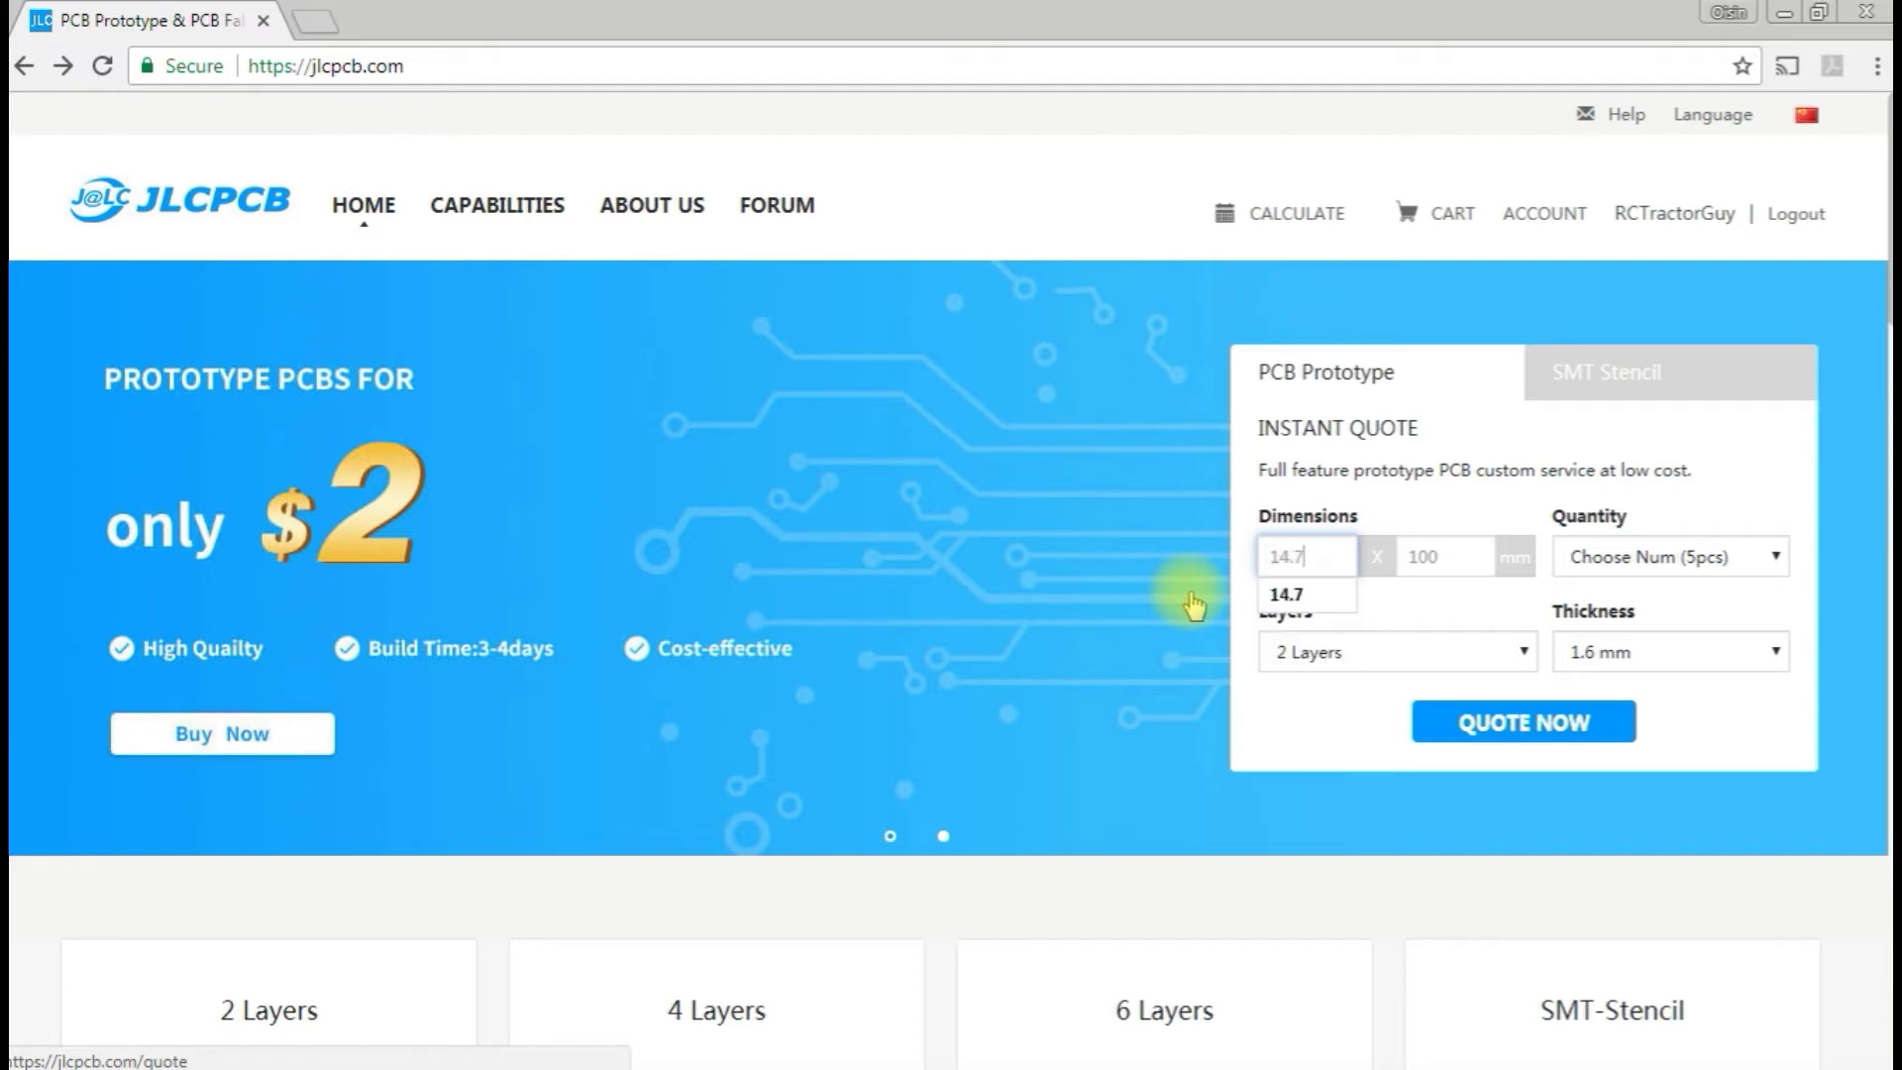
text(.7)
key(Tab)
text(2)
click(1751, 554)
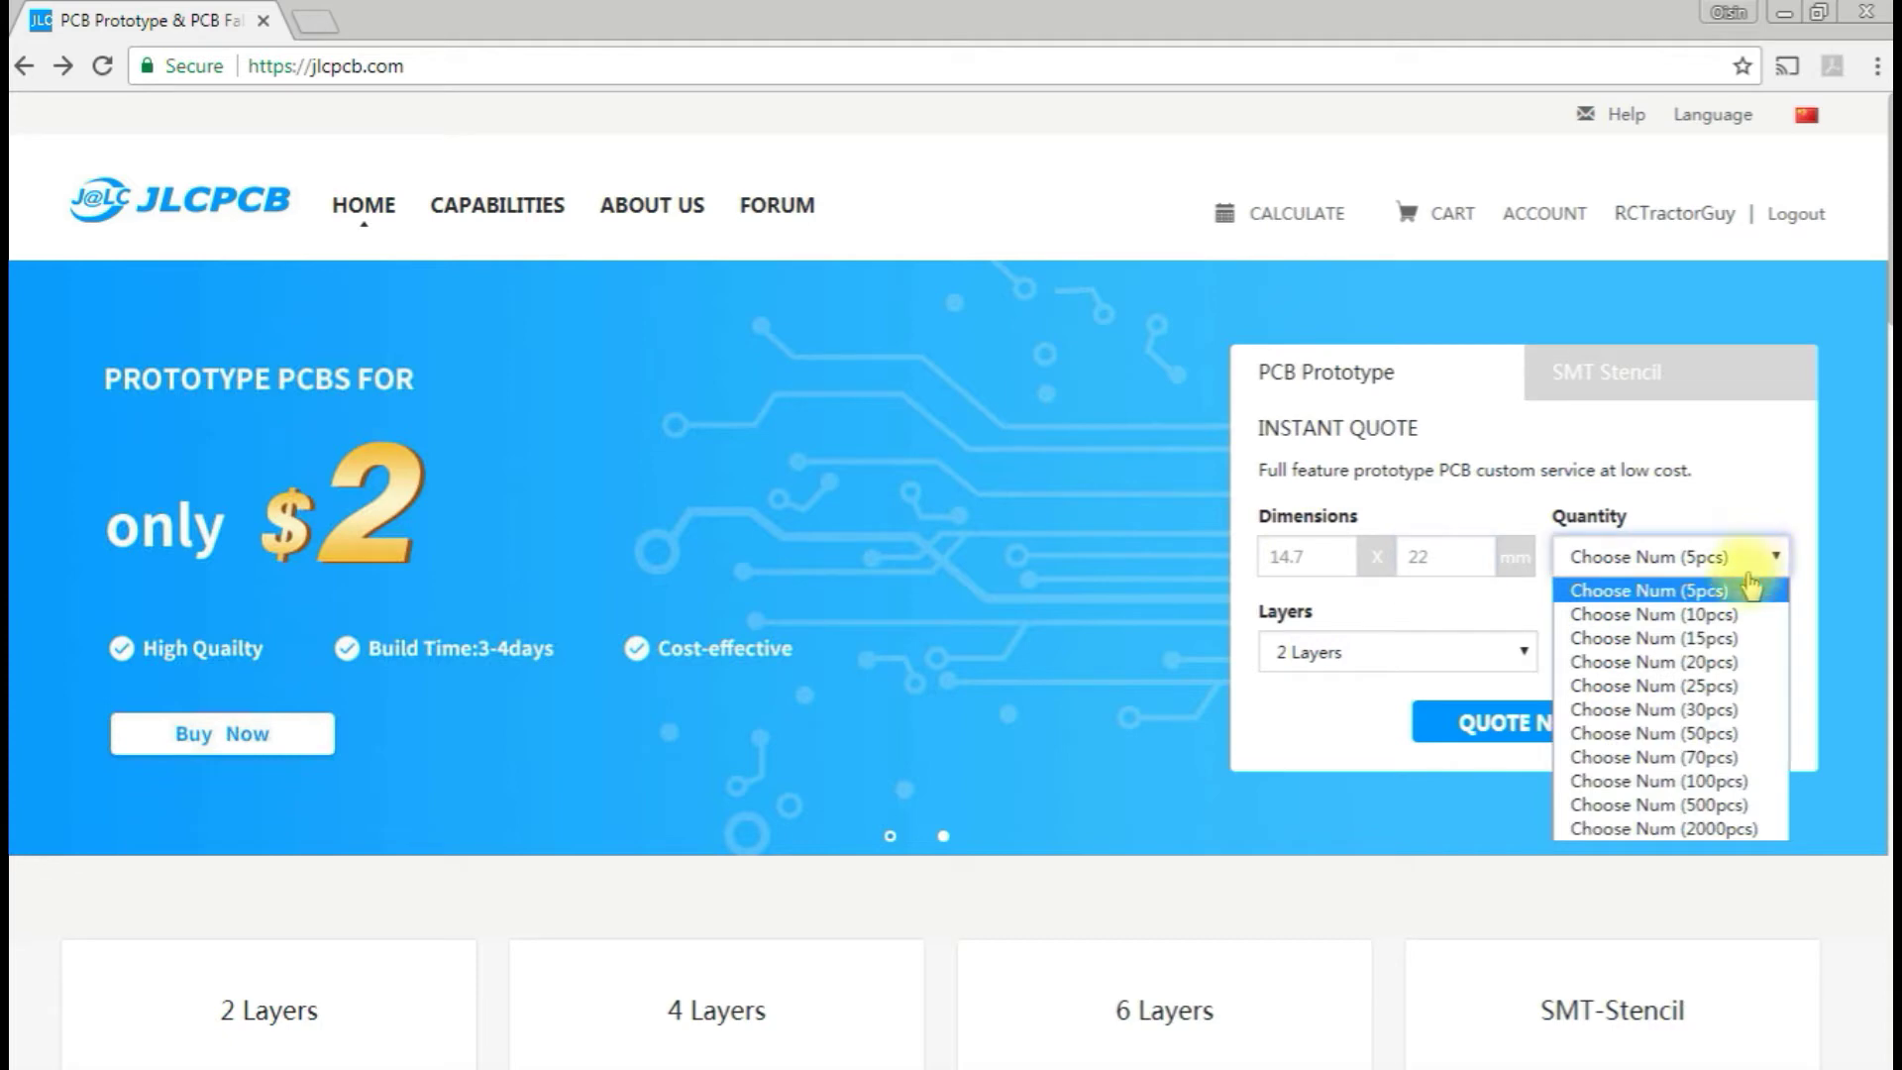
click(1736, 661)
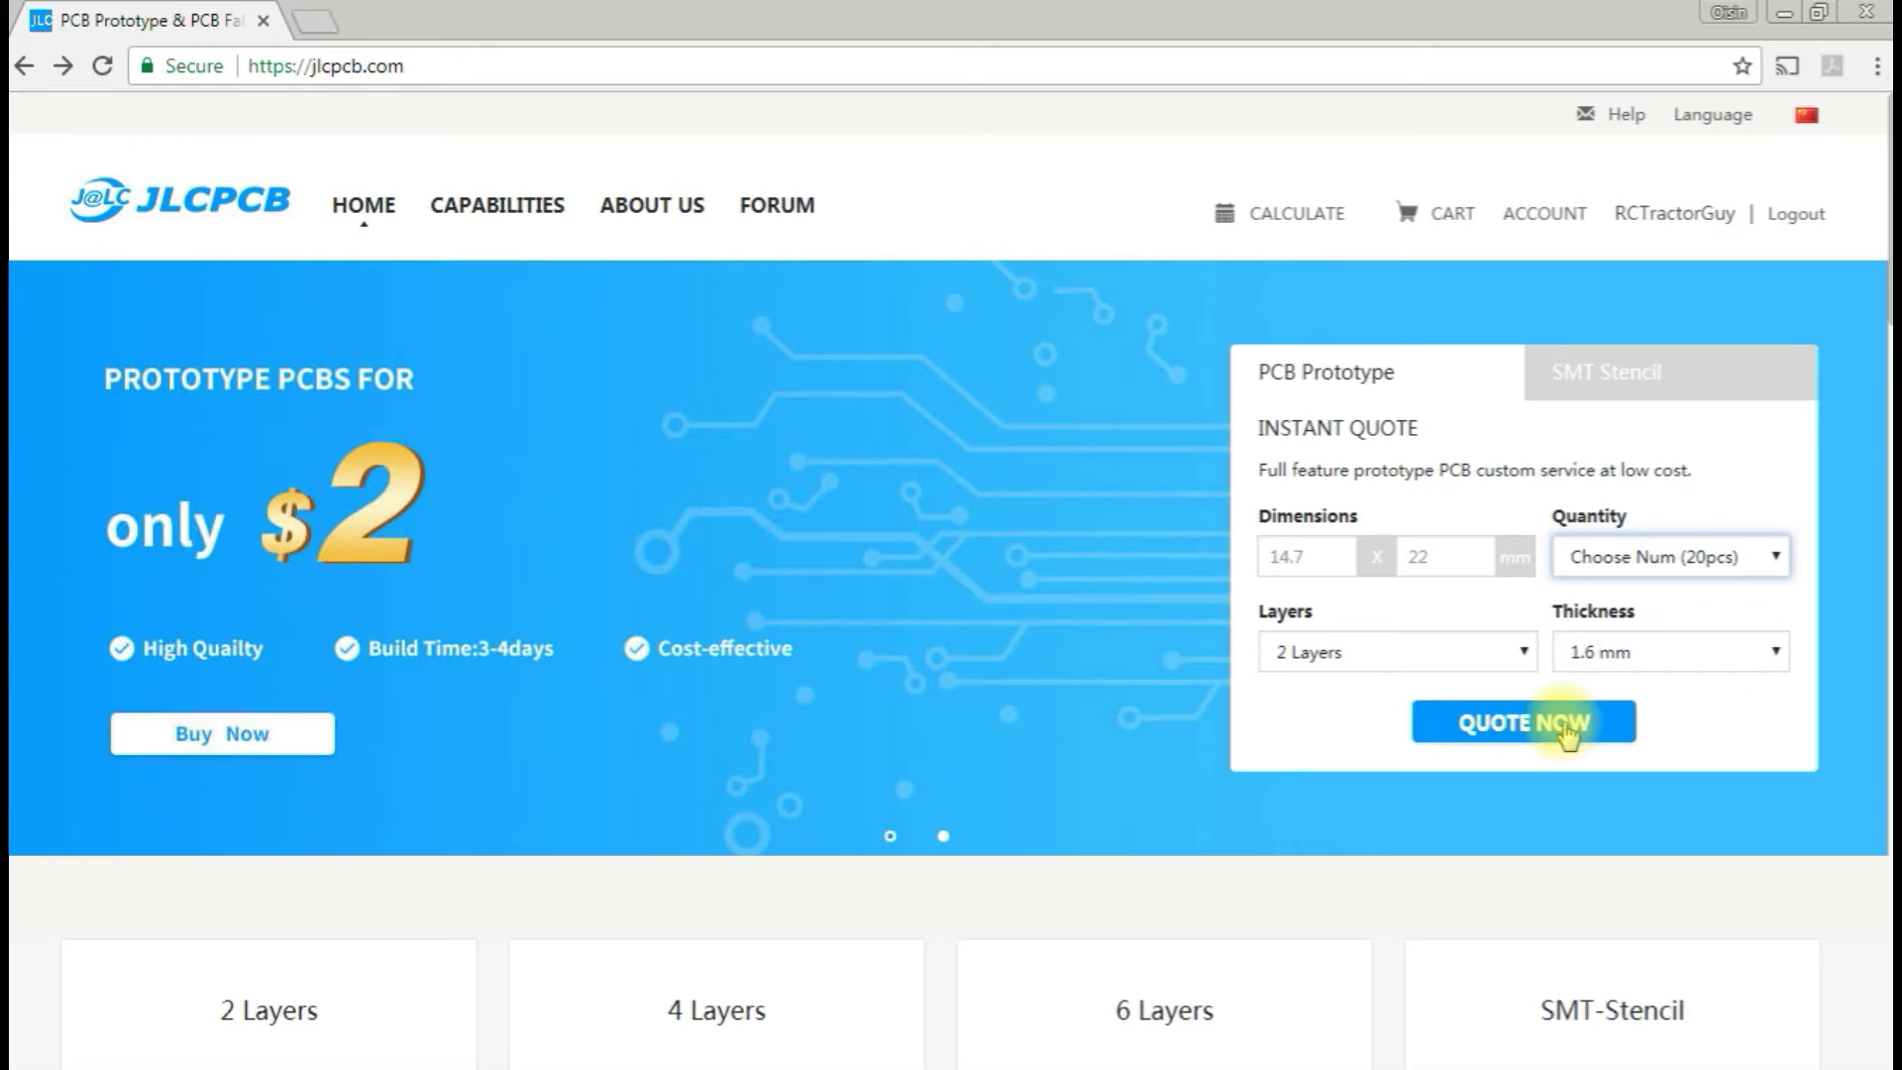
Compare 1.0, 1.6, 2.0 and 2.4 mm PCB thickness prices, finishing on 1.6 mm.
click(1635, 661)
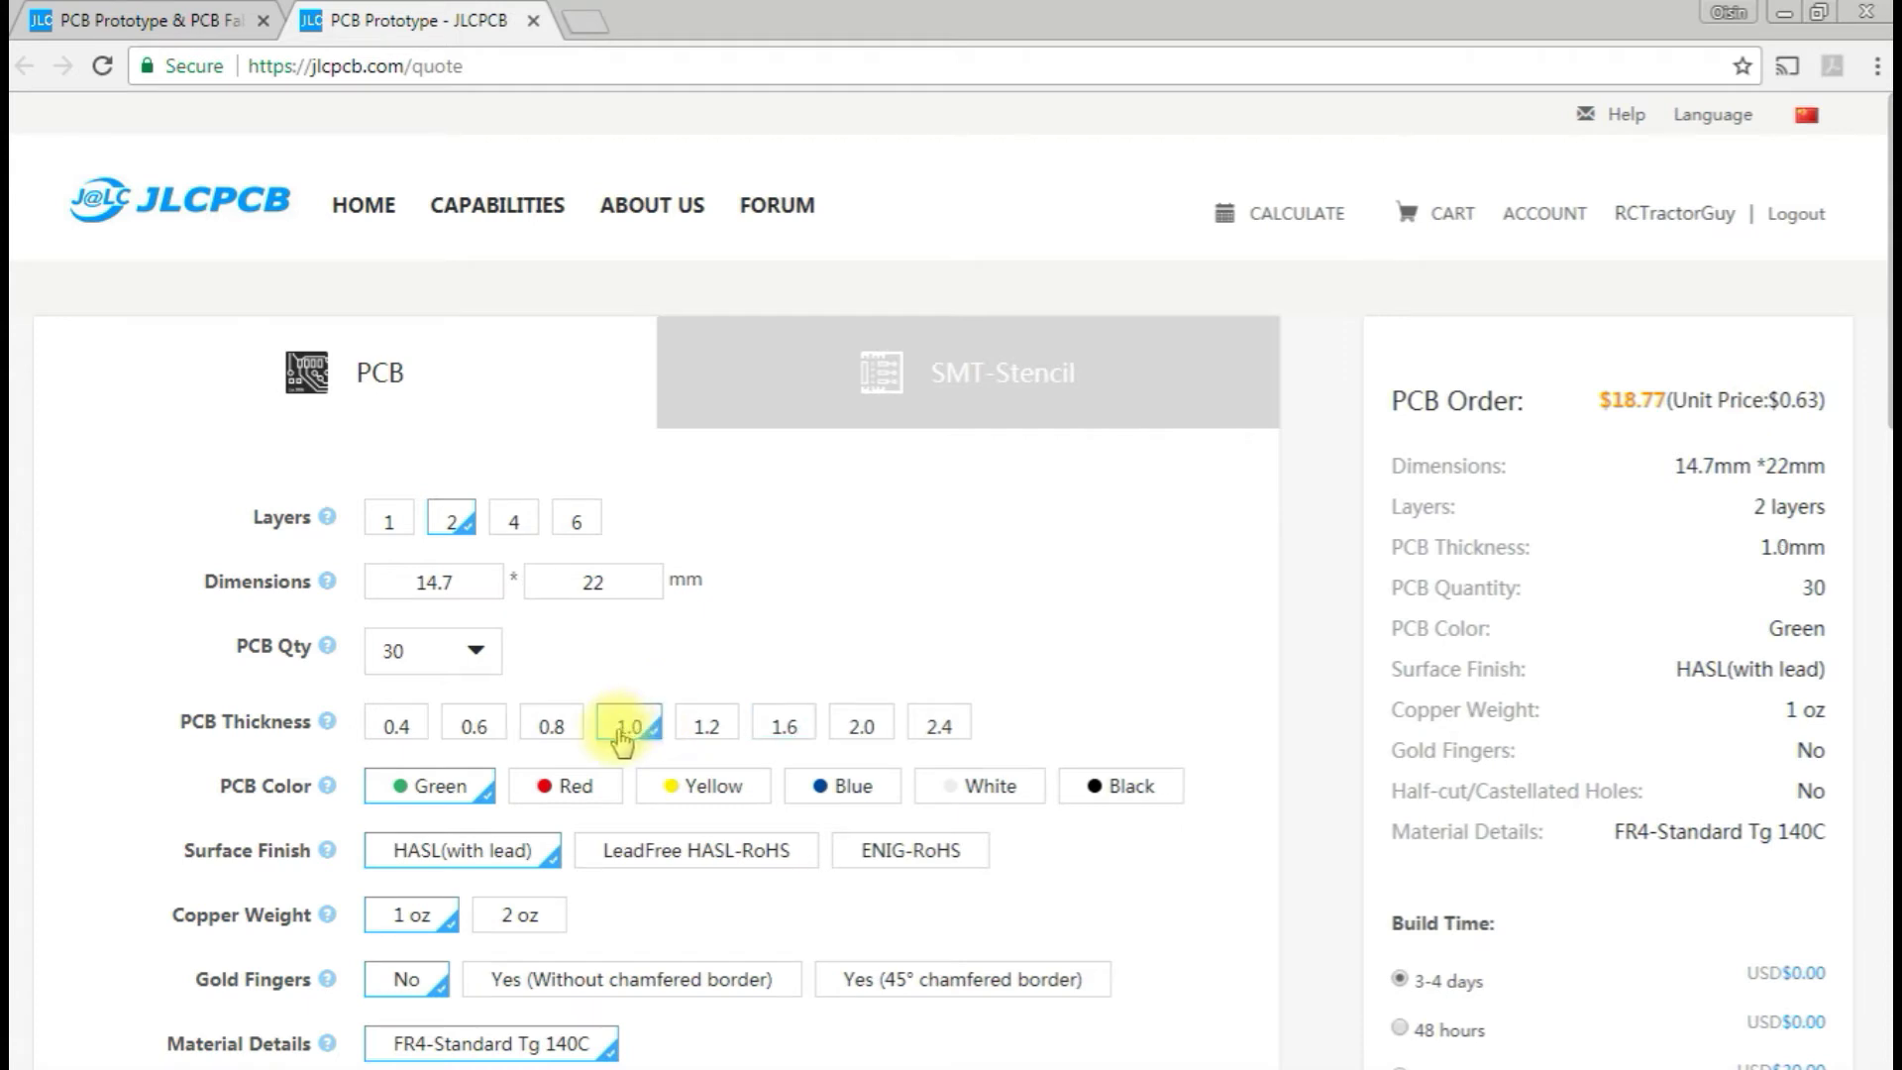
click(544, 732)
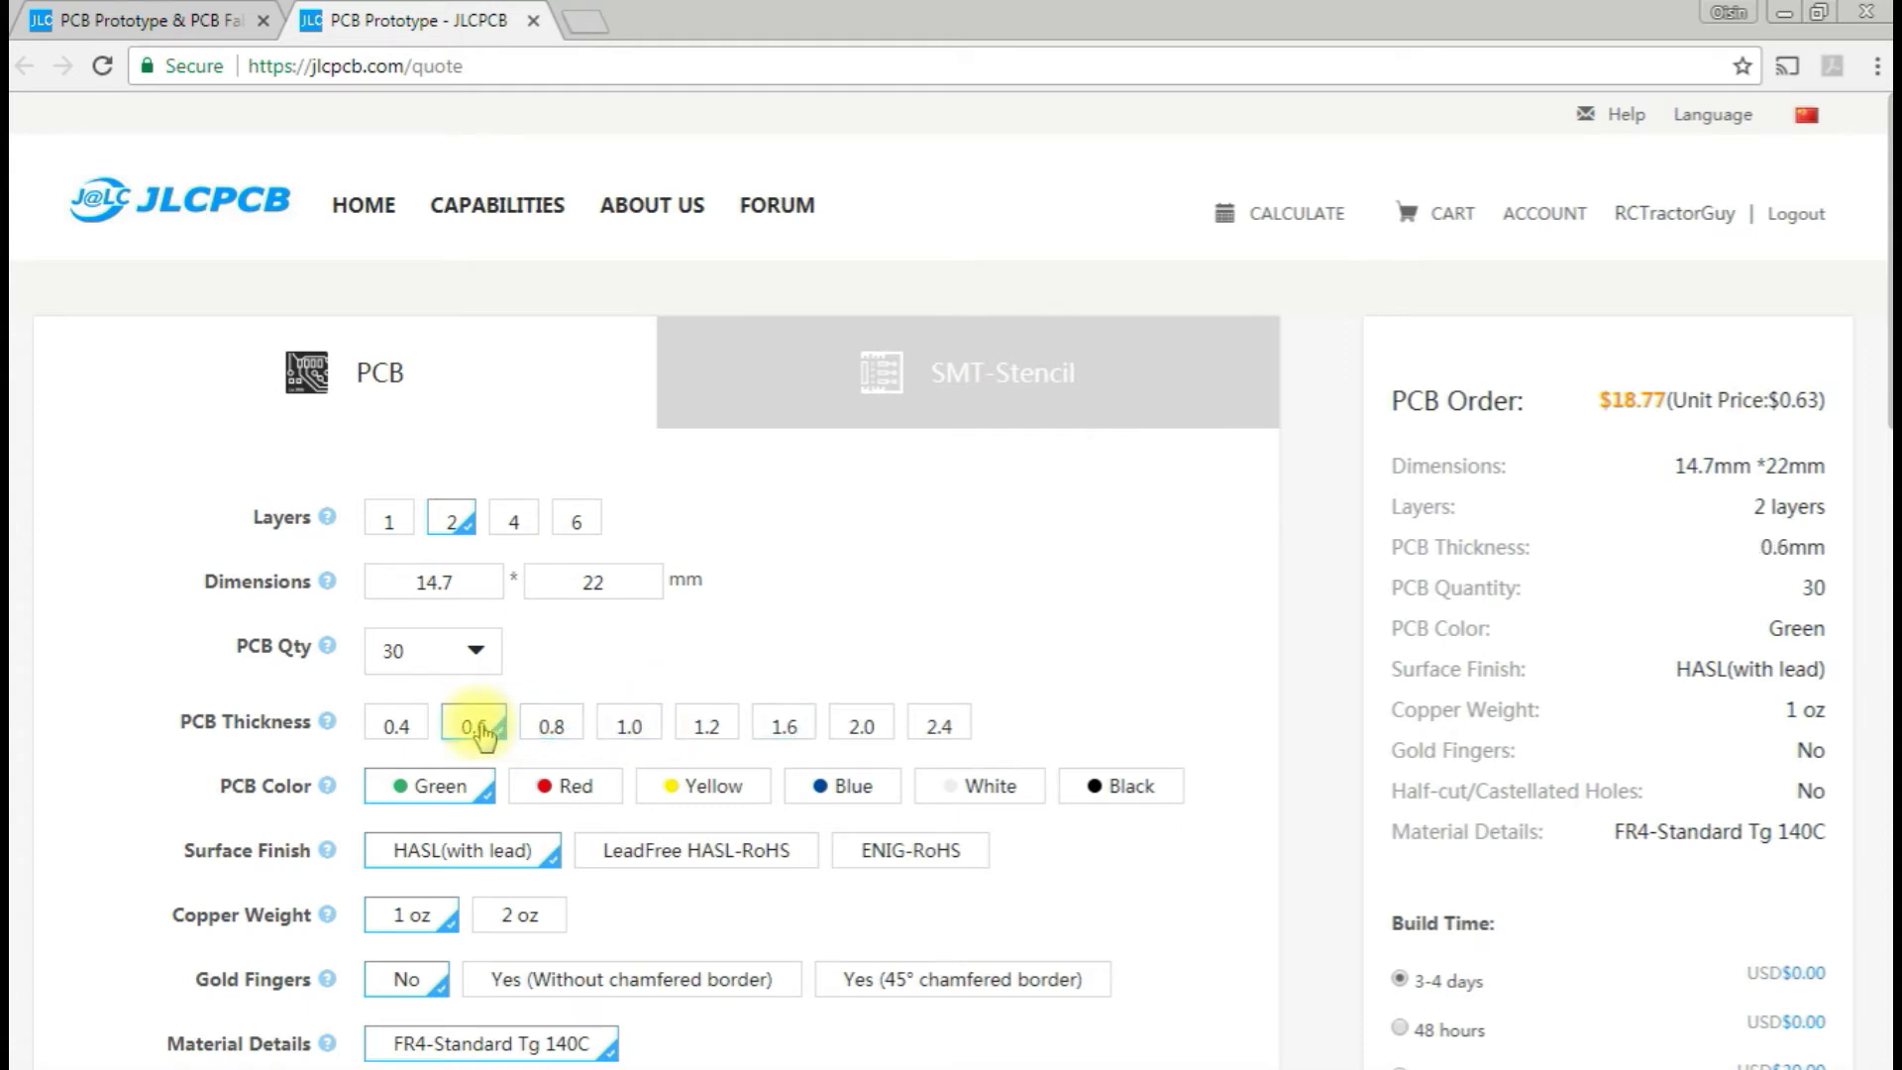
click(709, 733)
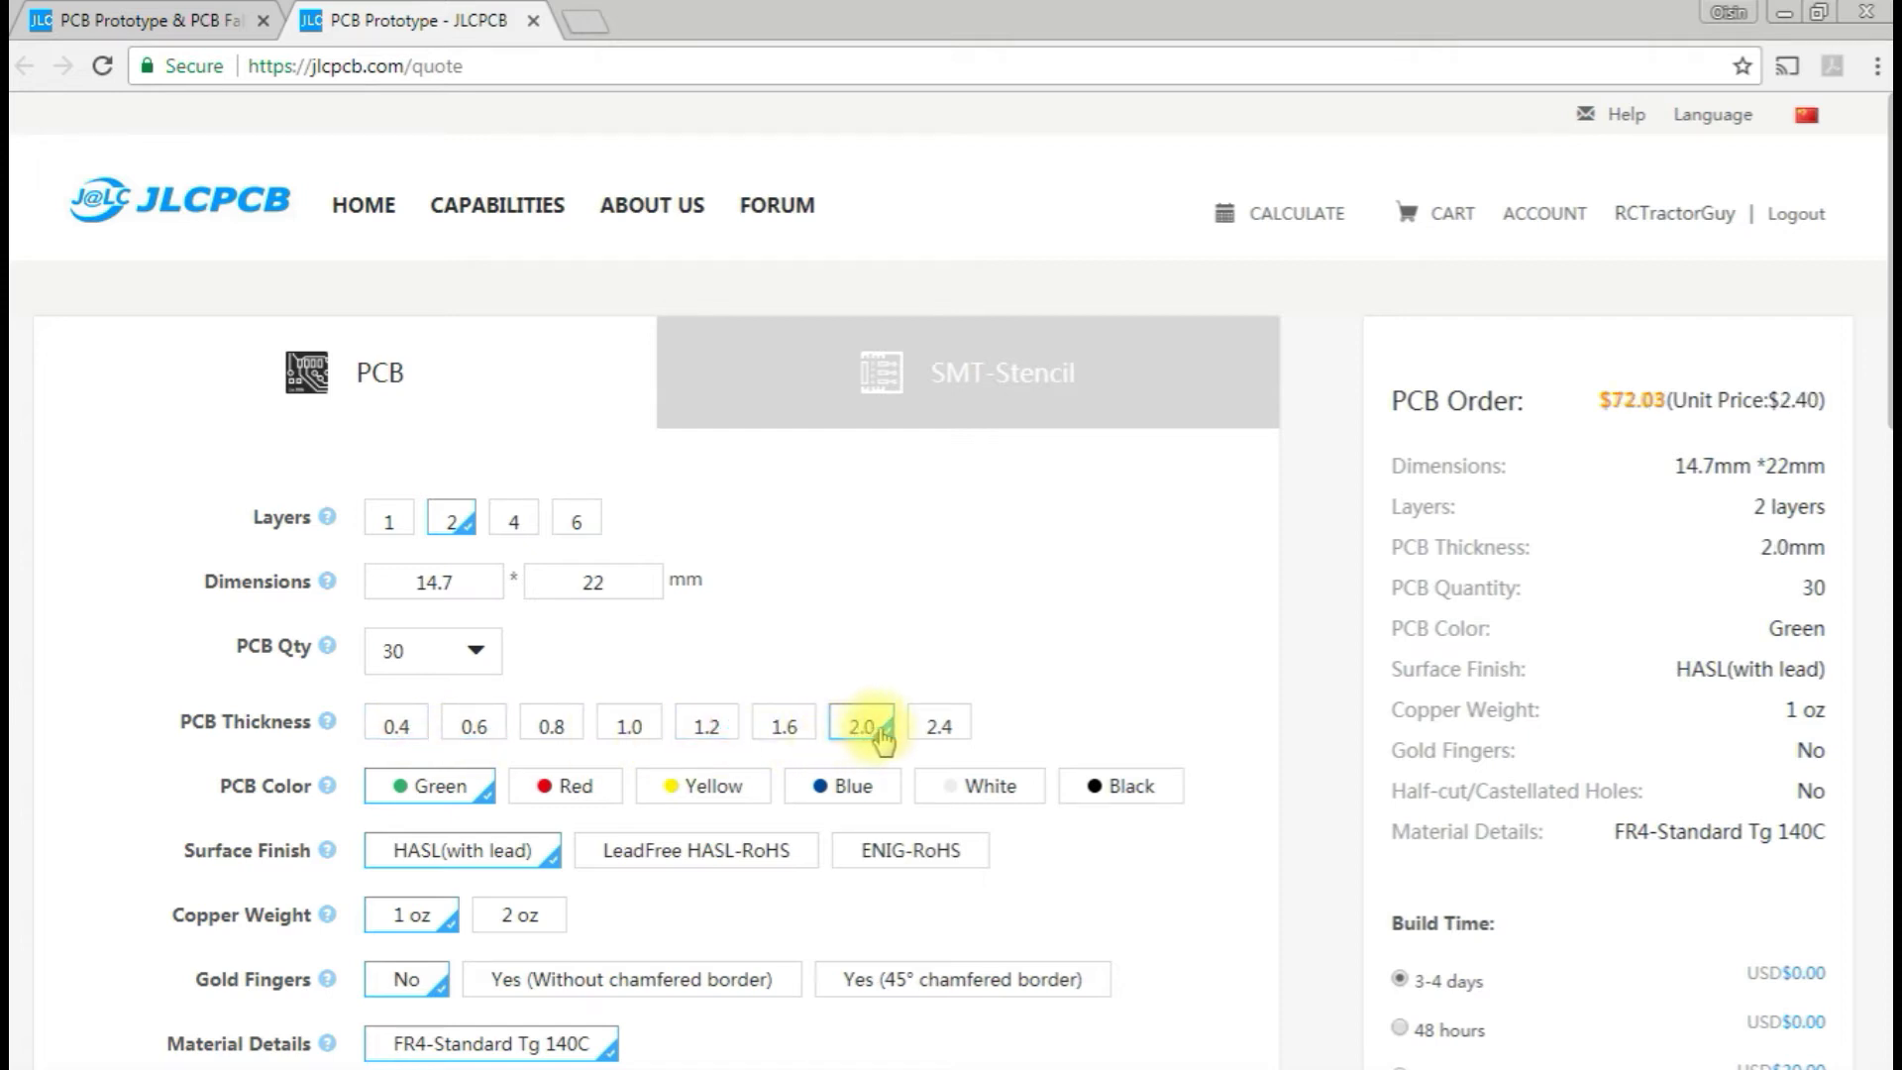
click(783, 730)
click(788, 733)
click(939, 733)
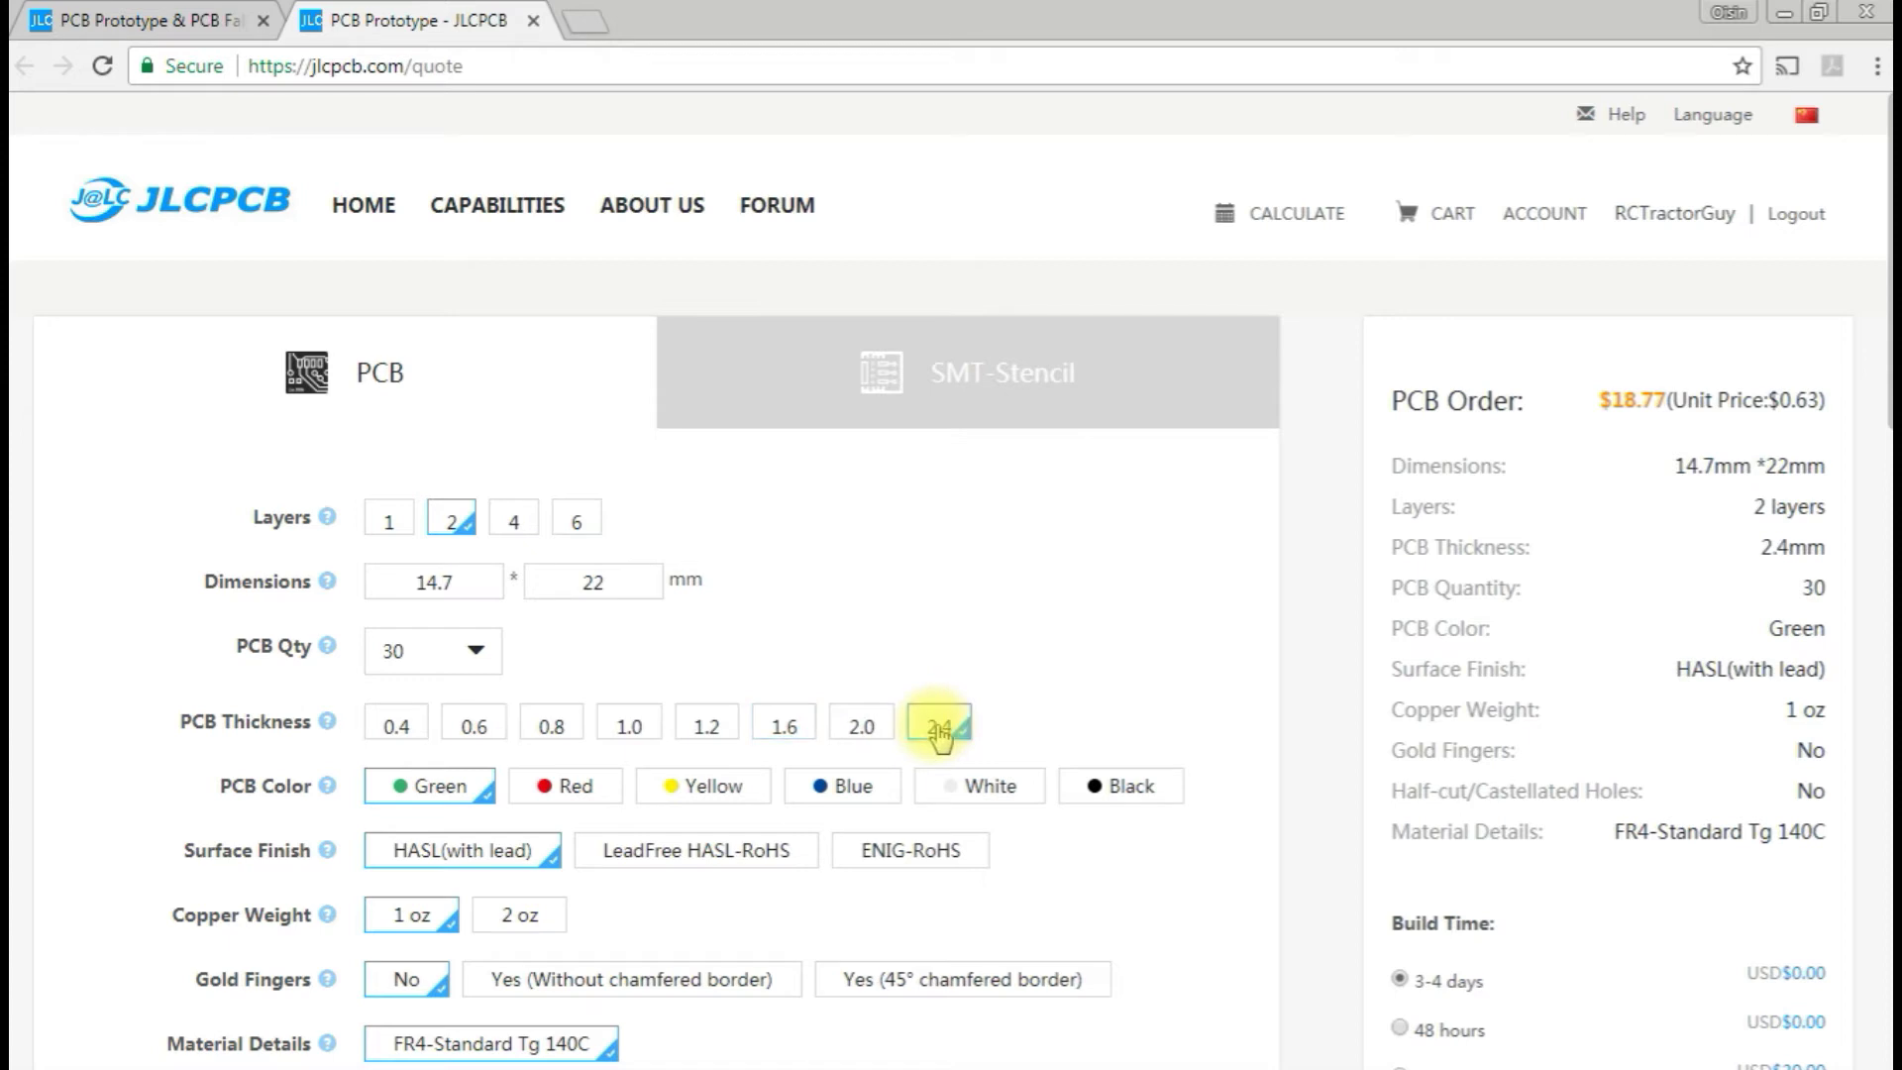
click(869, 729)
click(924, 733)
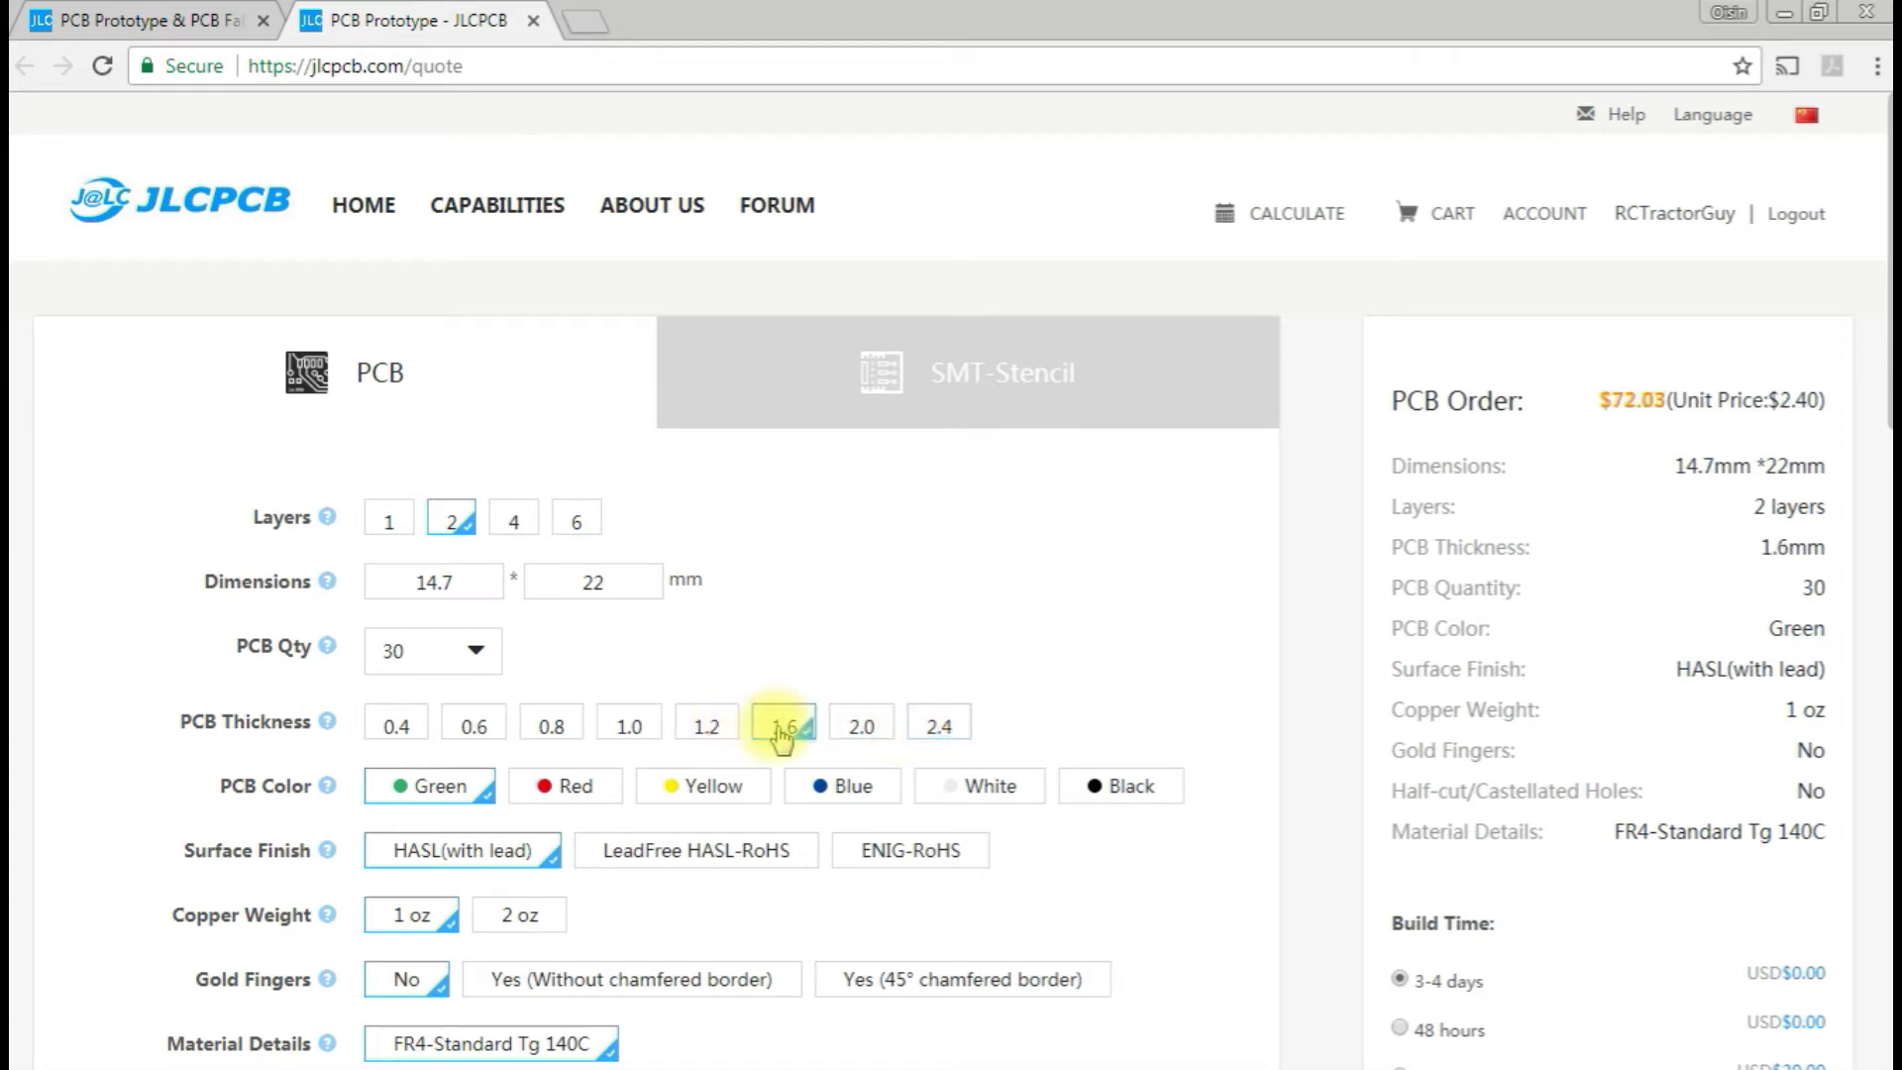
click(634, 731)
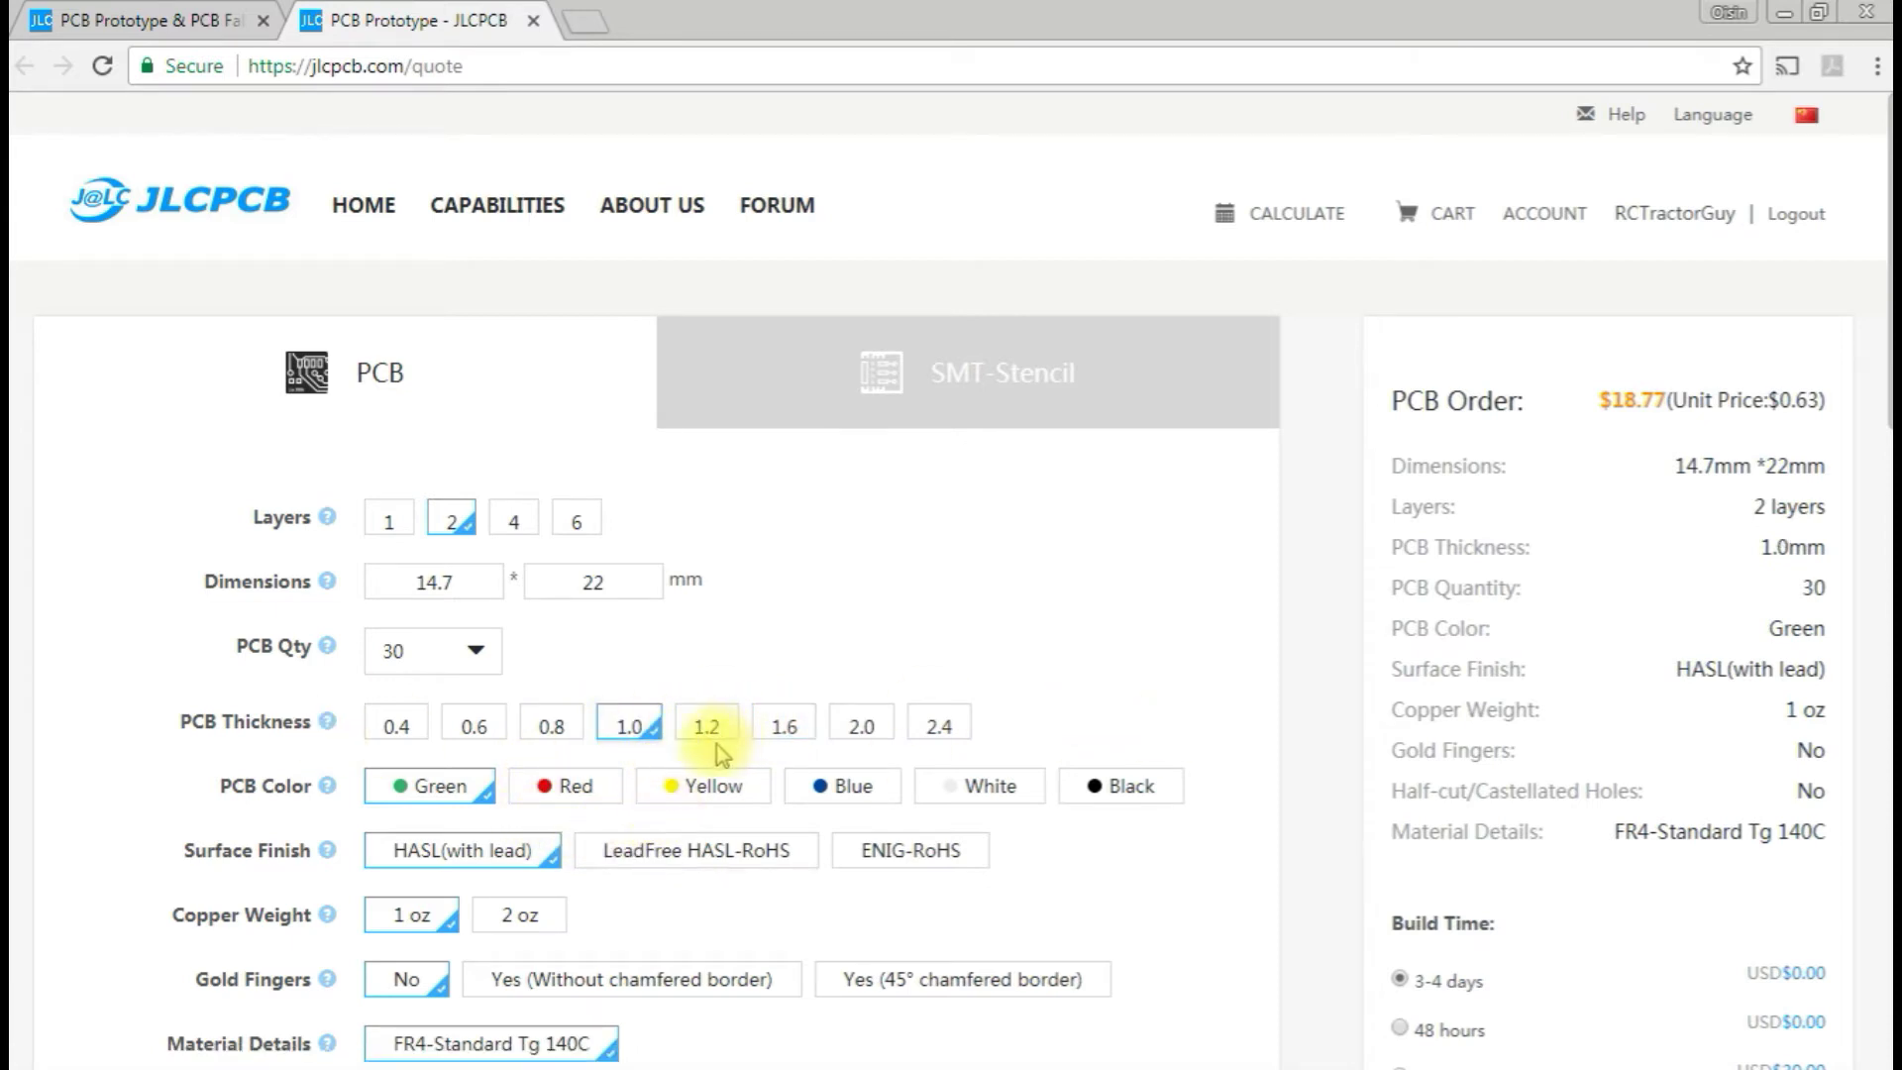
click(783, 728)
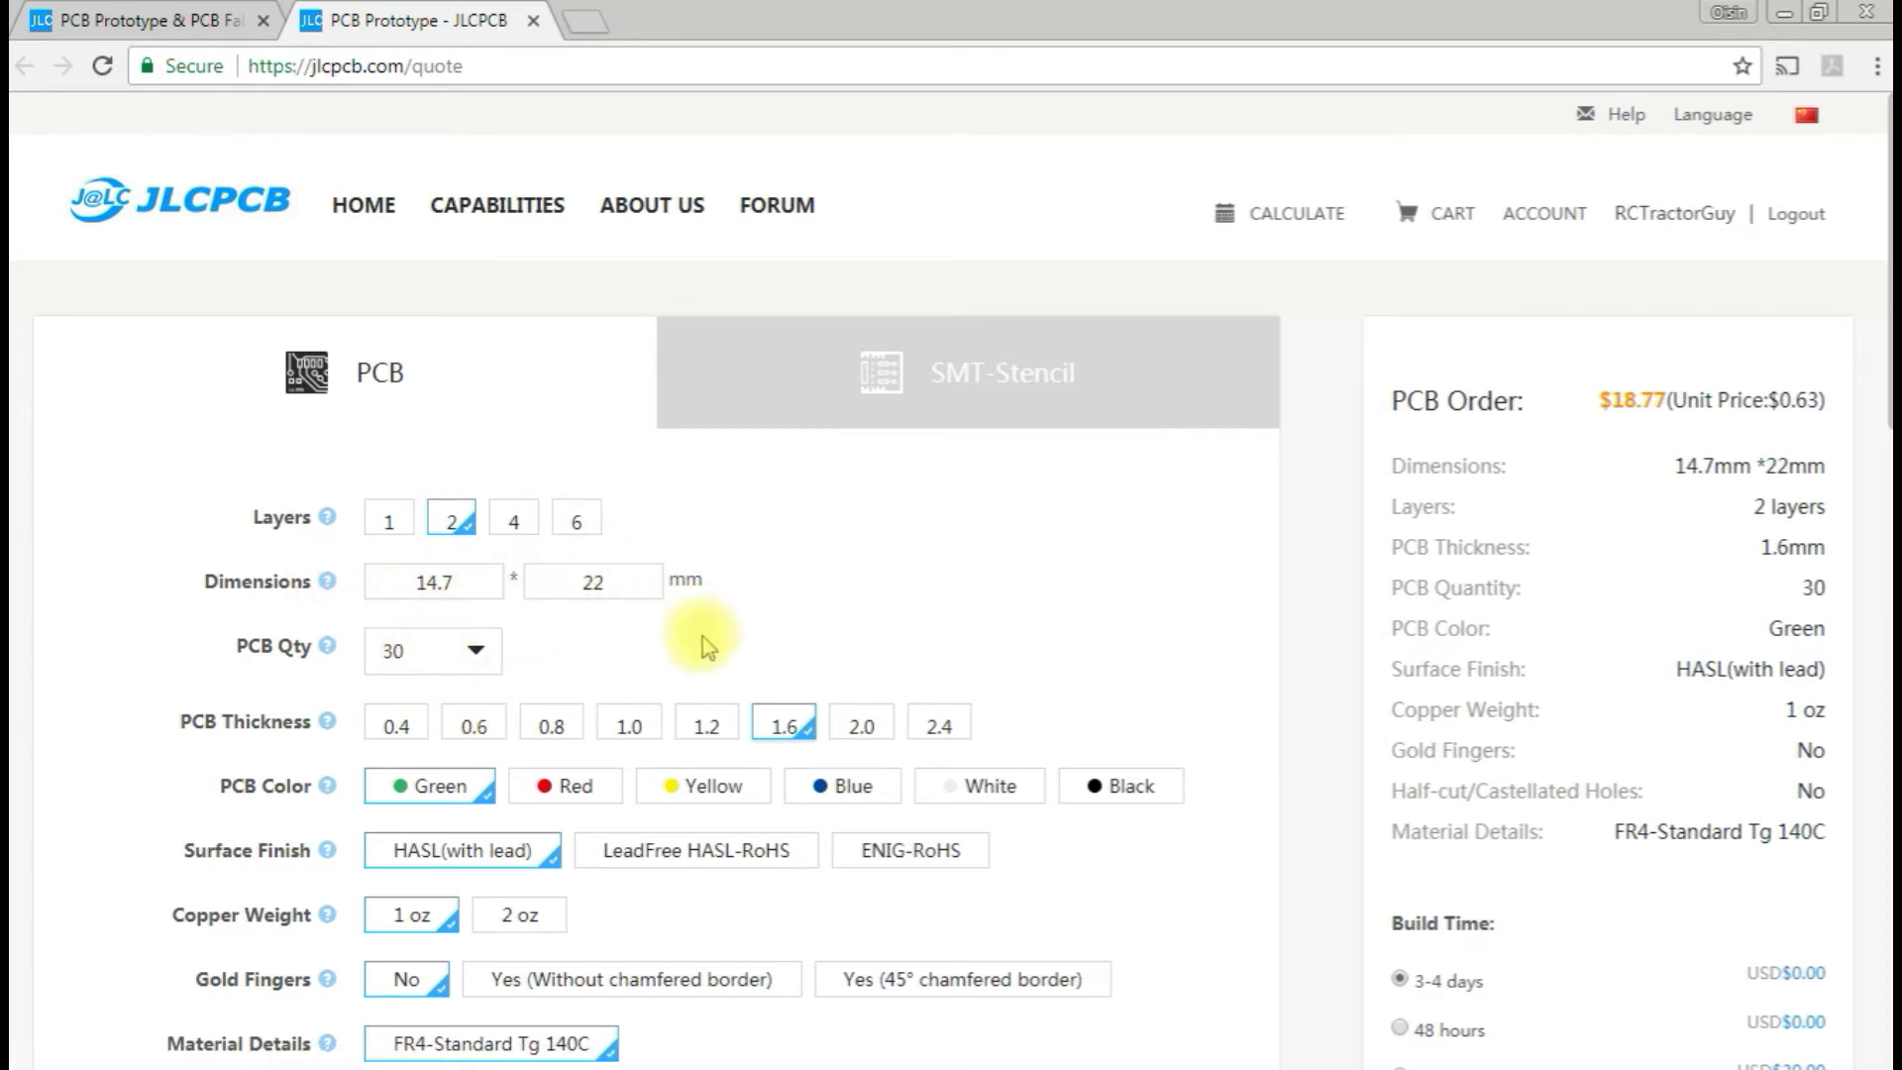
Compare quote prices for 5, 50, 30 and 25 boards in the PCB Qty list.
scroll(683, 634, down, 3)
scroll(501, 629, up, 2)
click(481, 505)
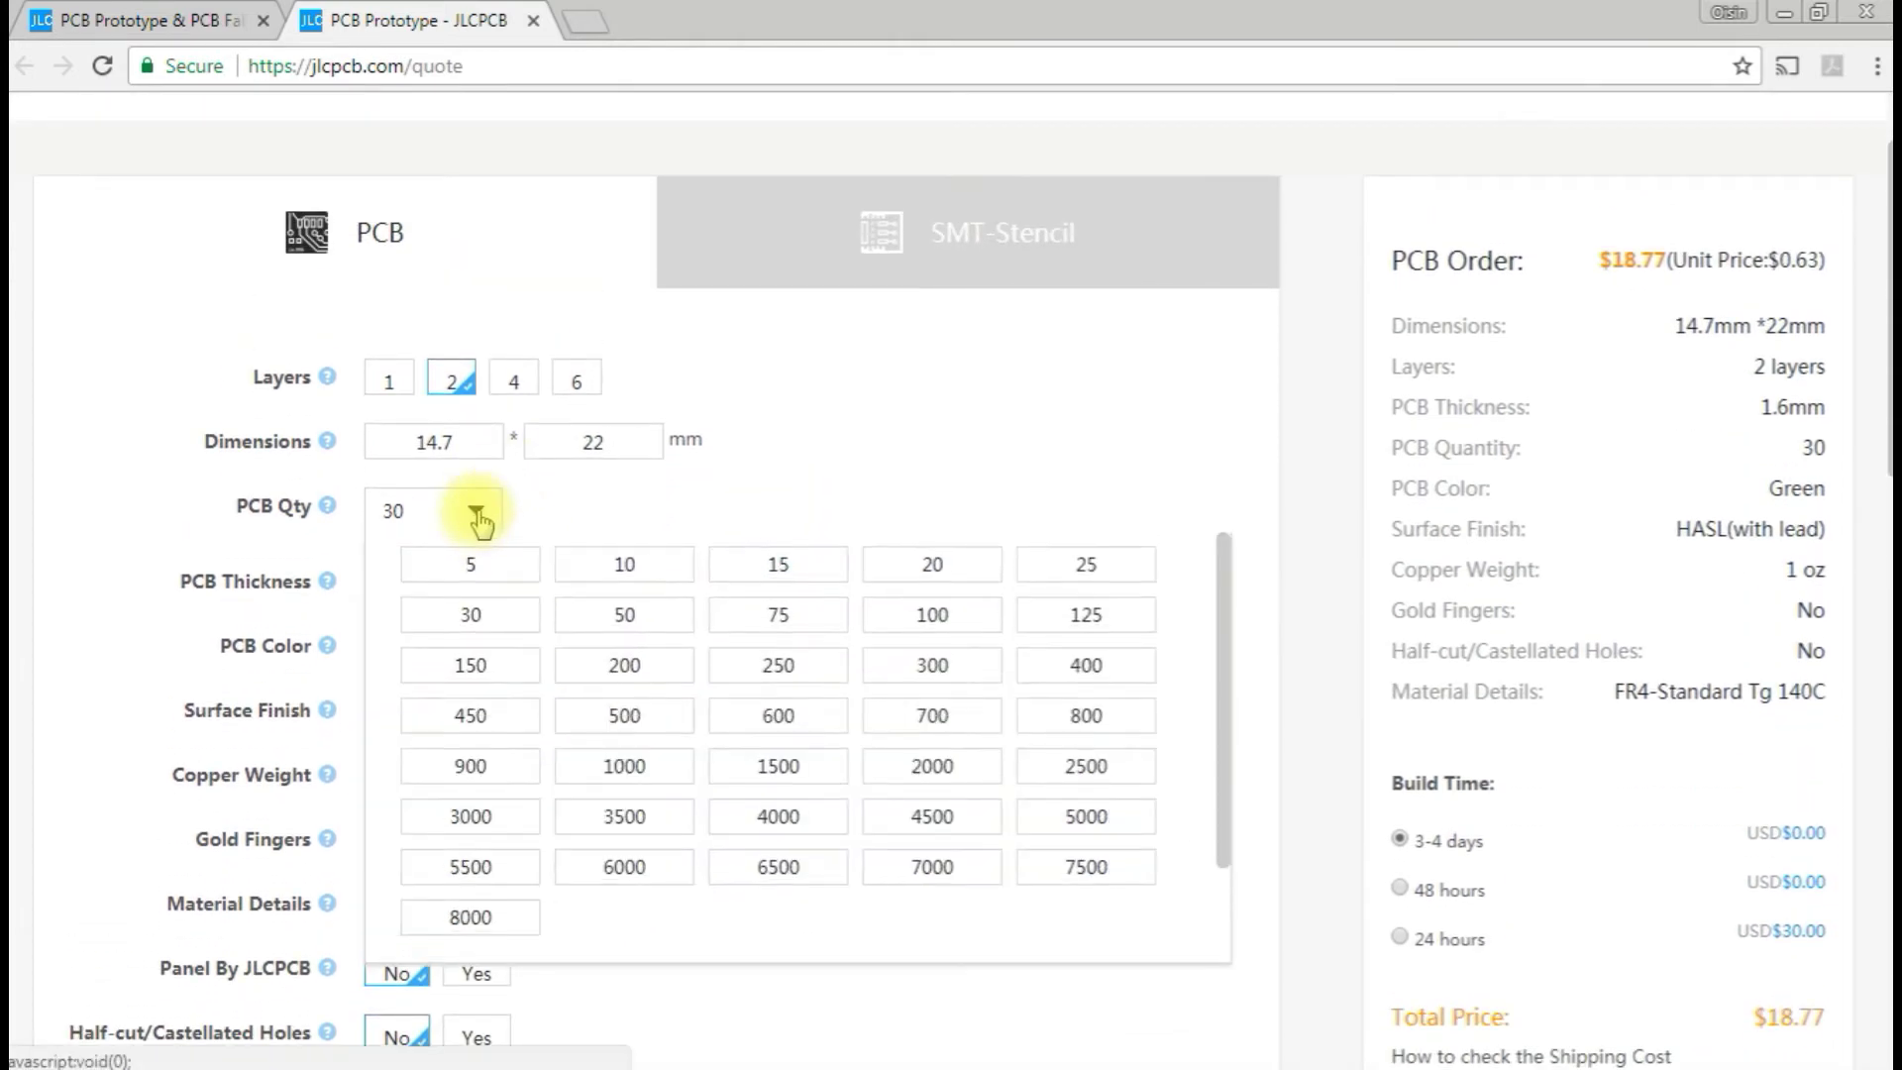
click(497, 566)
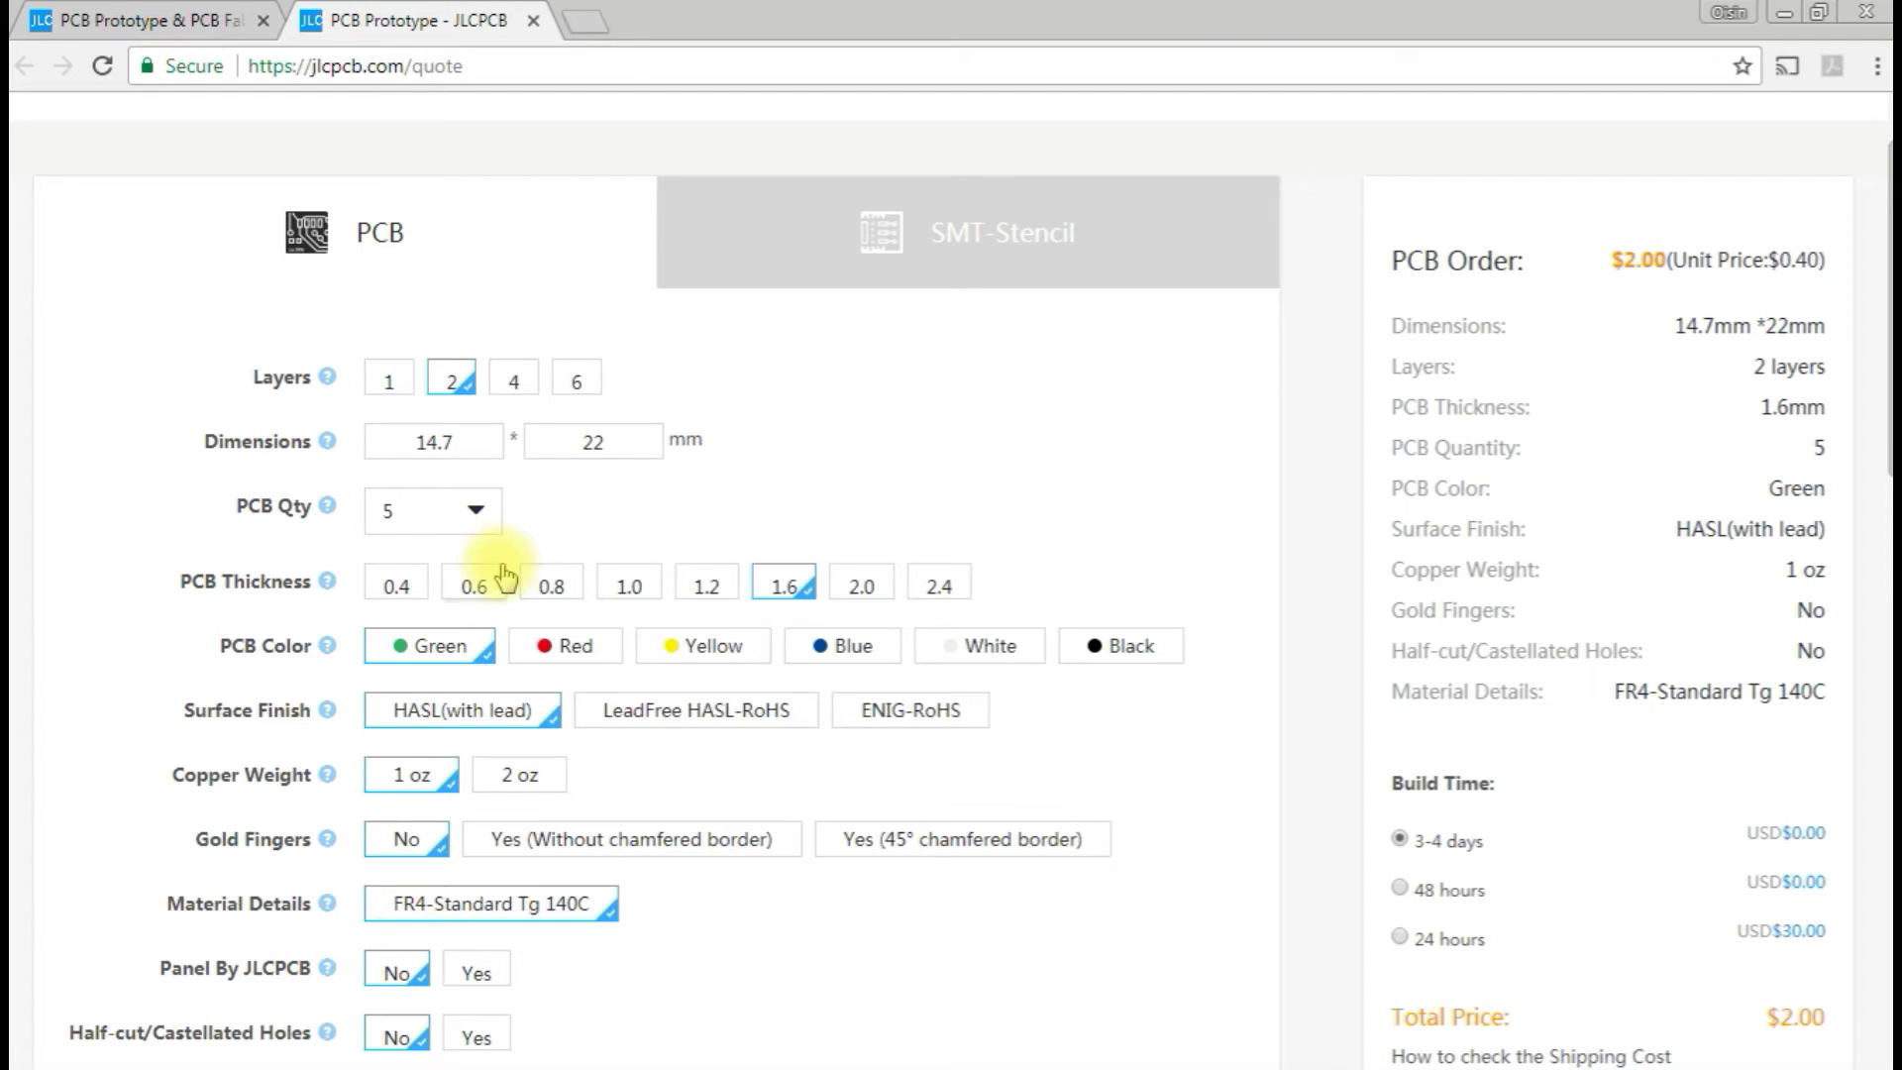
click(464, 528)
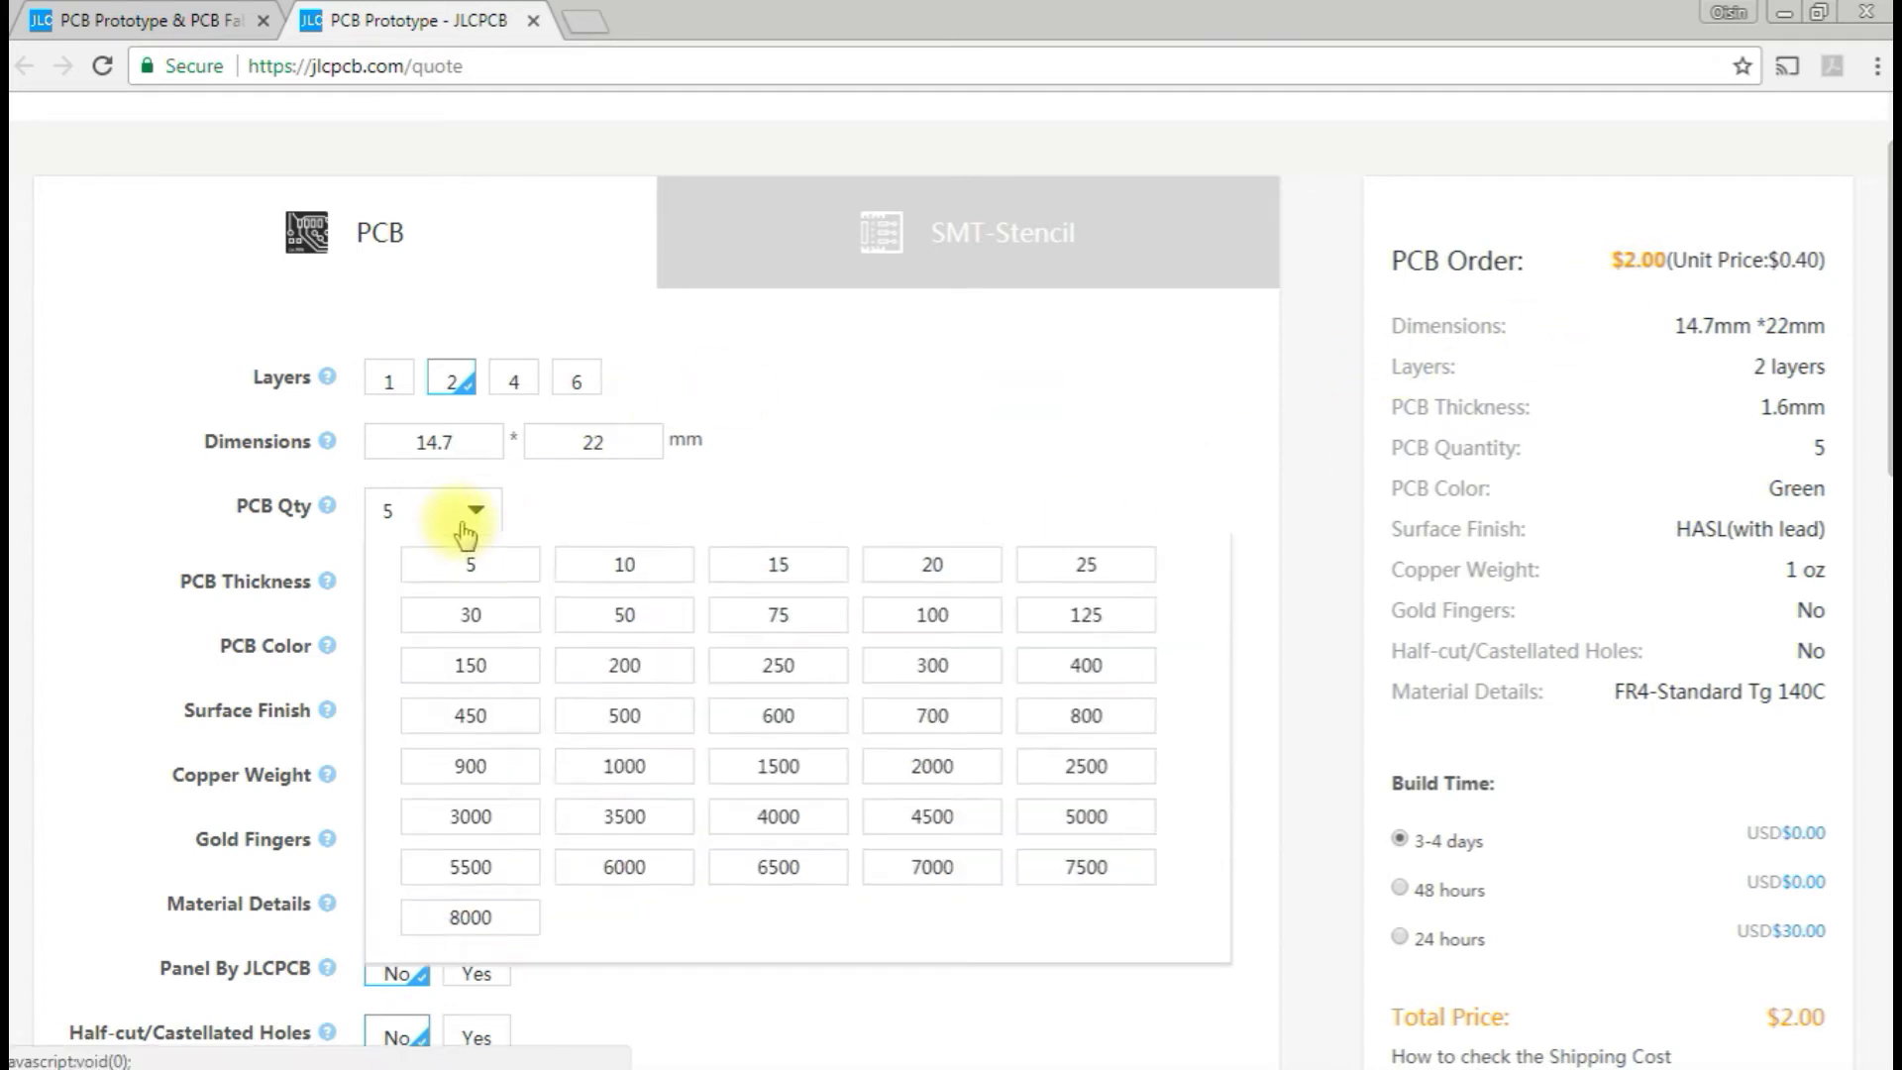
click(624, 614)
click(476, 510)
click(500, 610)
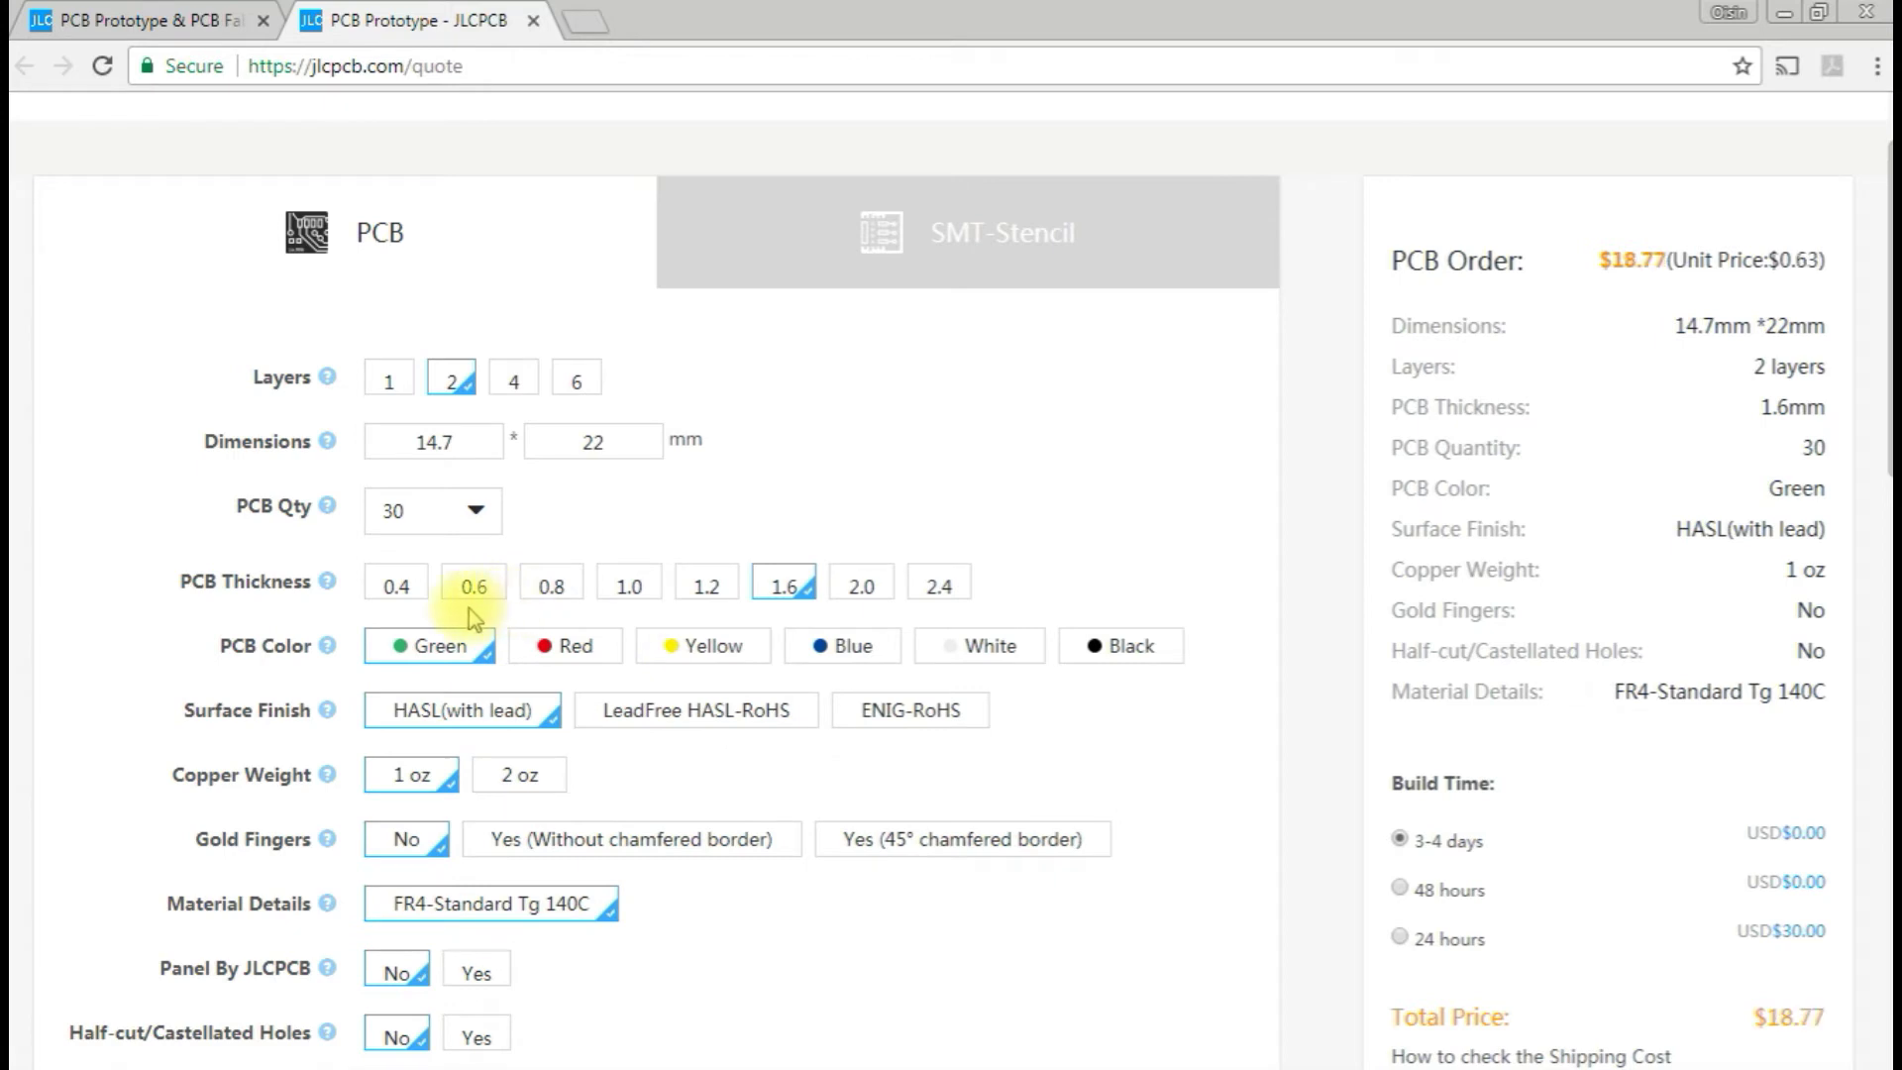
click(455, 515)
click(463, 562)
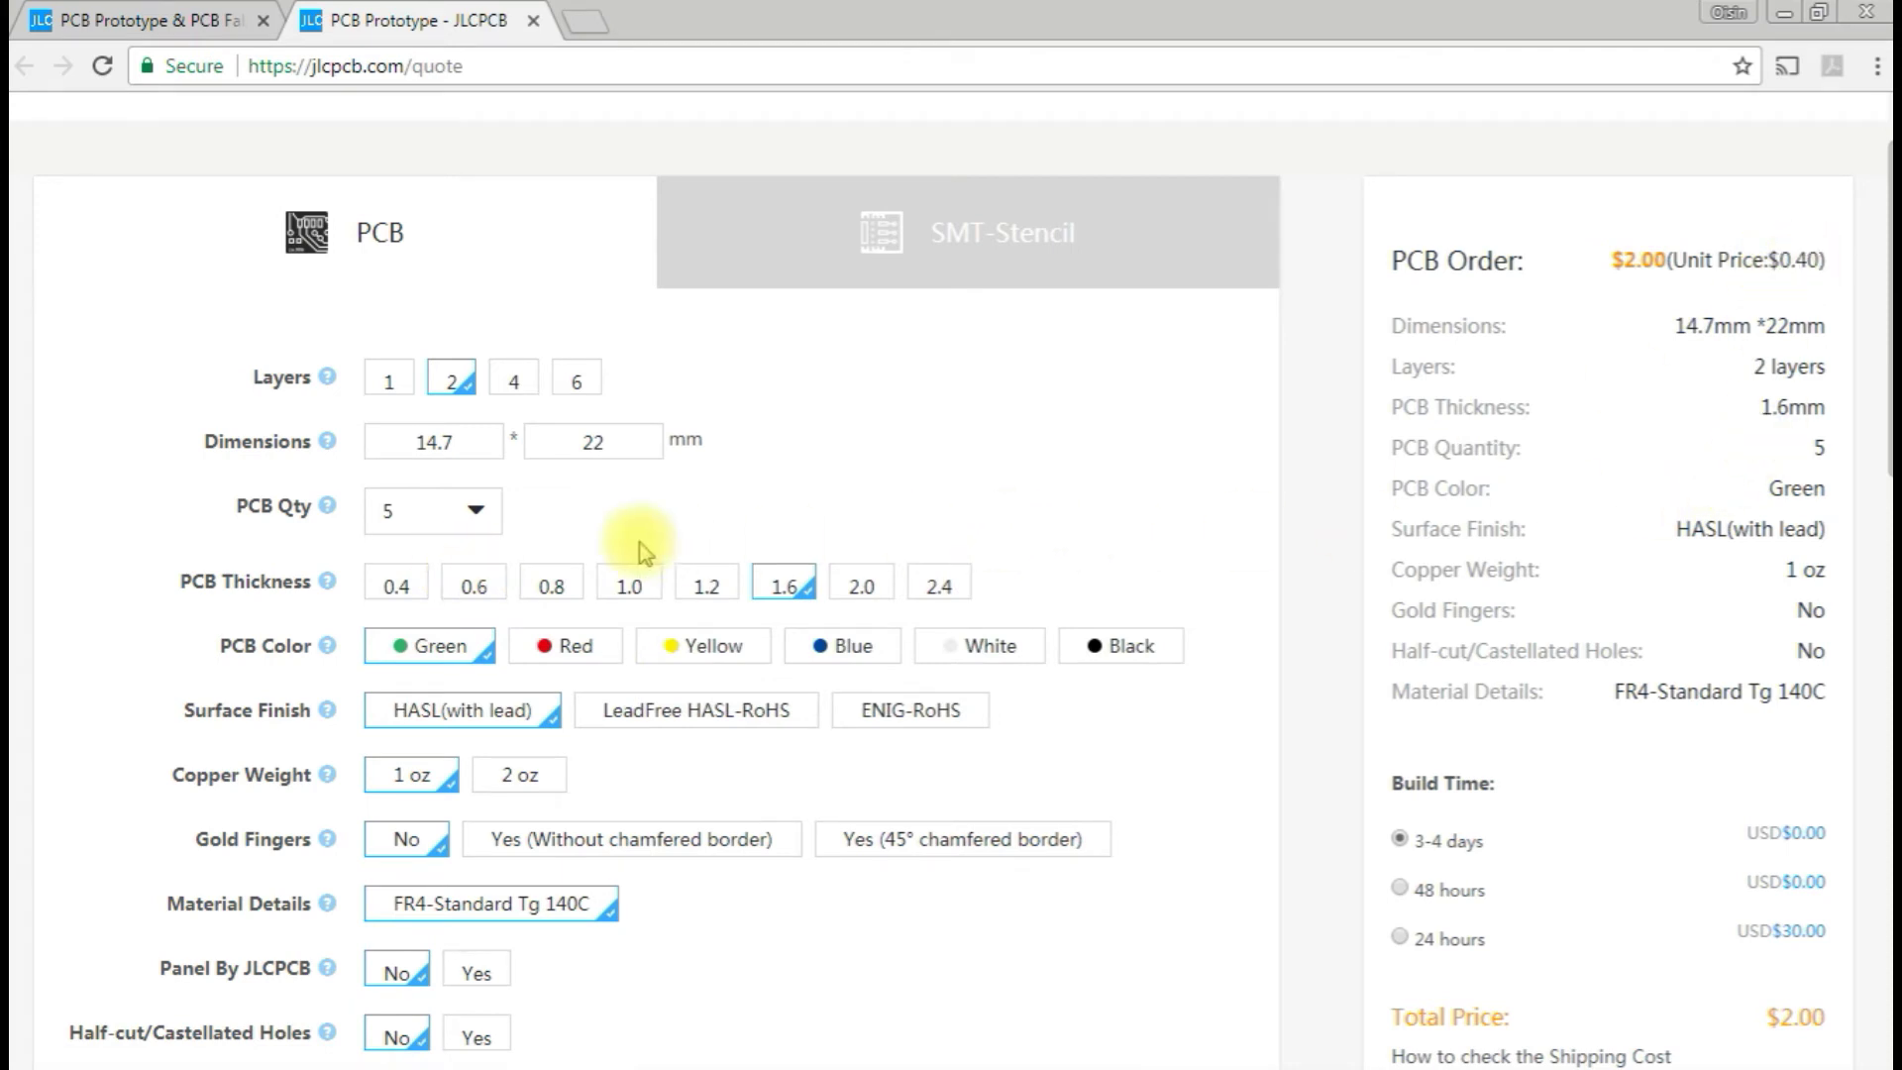
click(469, 515)
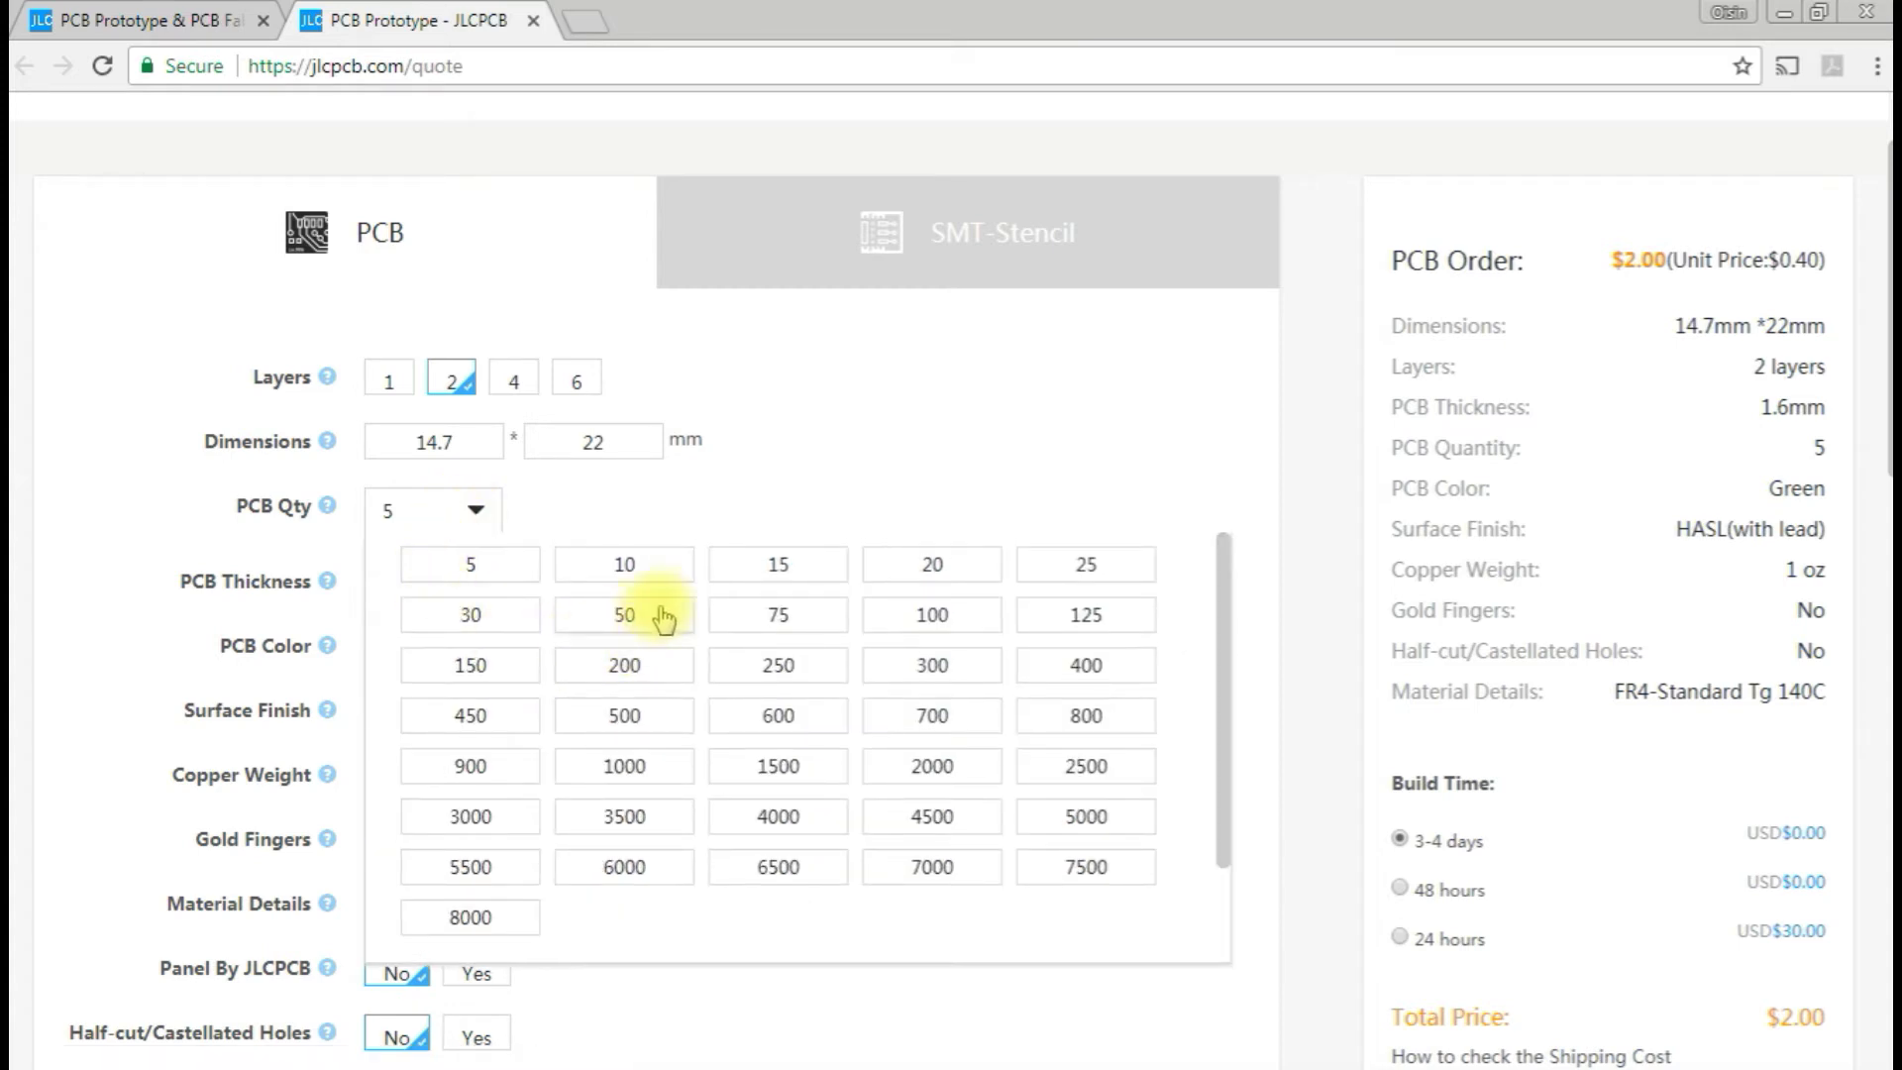
click(1094, 564)
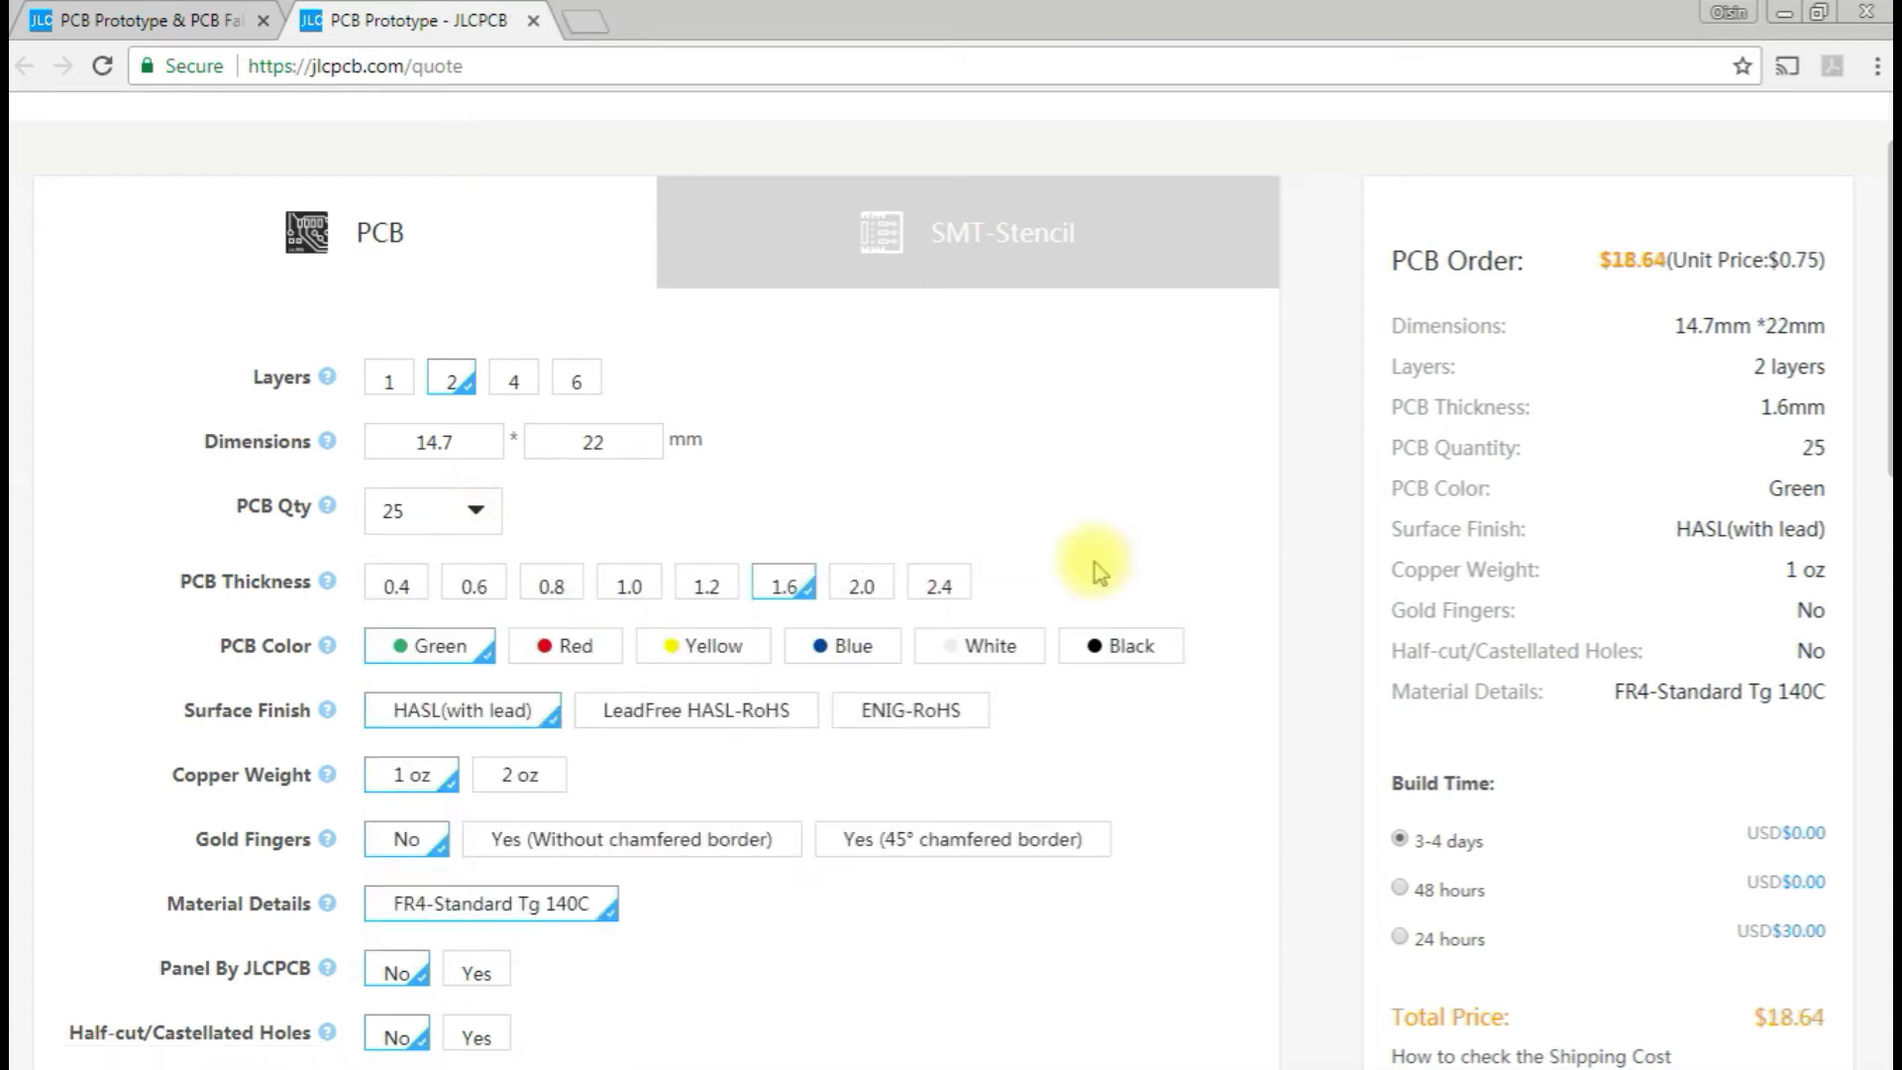
click(469, 510)
click(475, 609)
Check prices for 15, 10, 50, 100, 125 and 1000 boards.
click(470, 510)
click(779, 565)
click(469, 510)
click(597, 564)
click(468, 510)
click(622, 614)
click(469, 515)
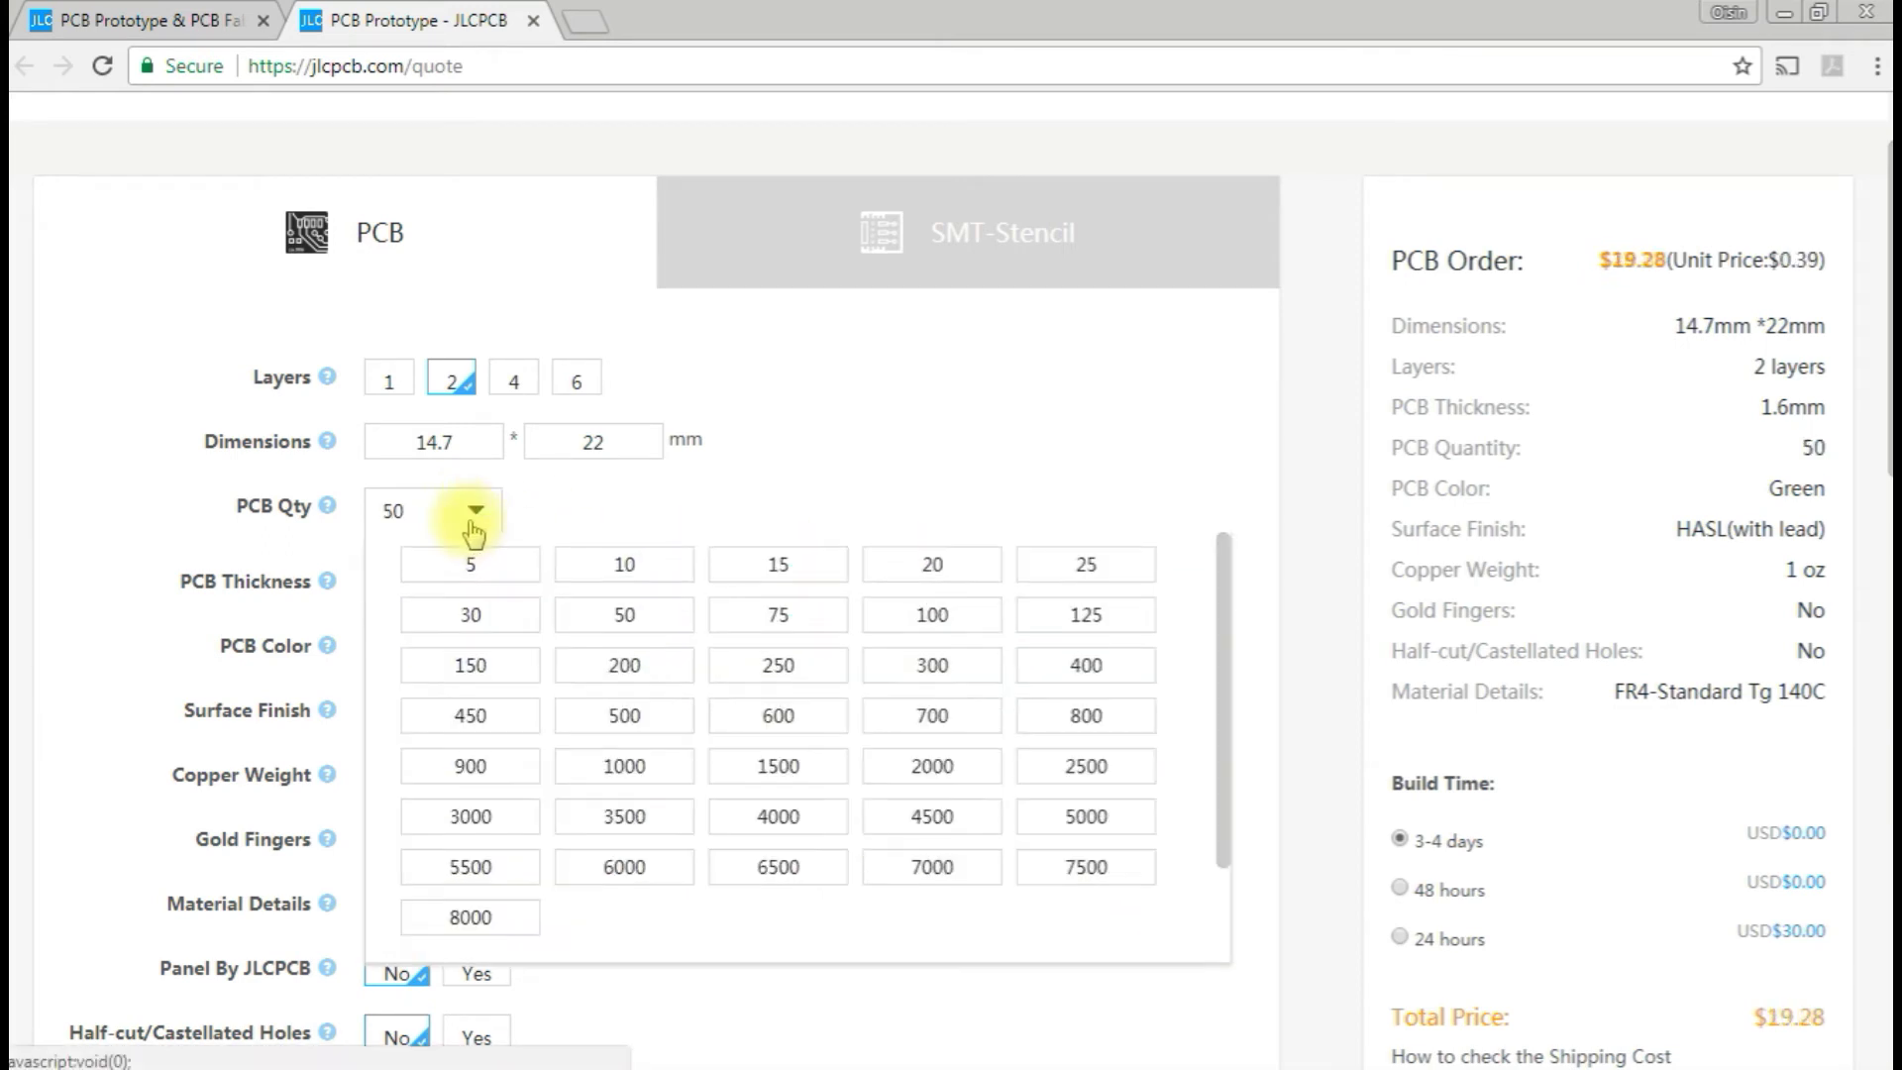
click(918, 618)
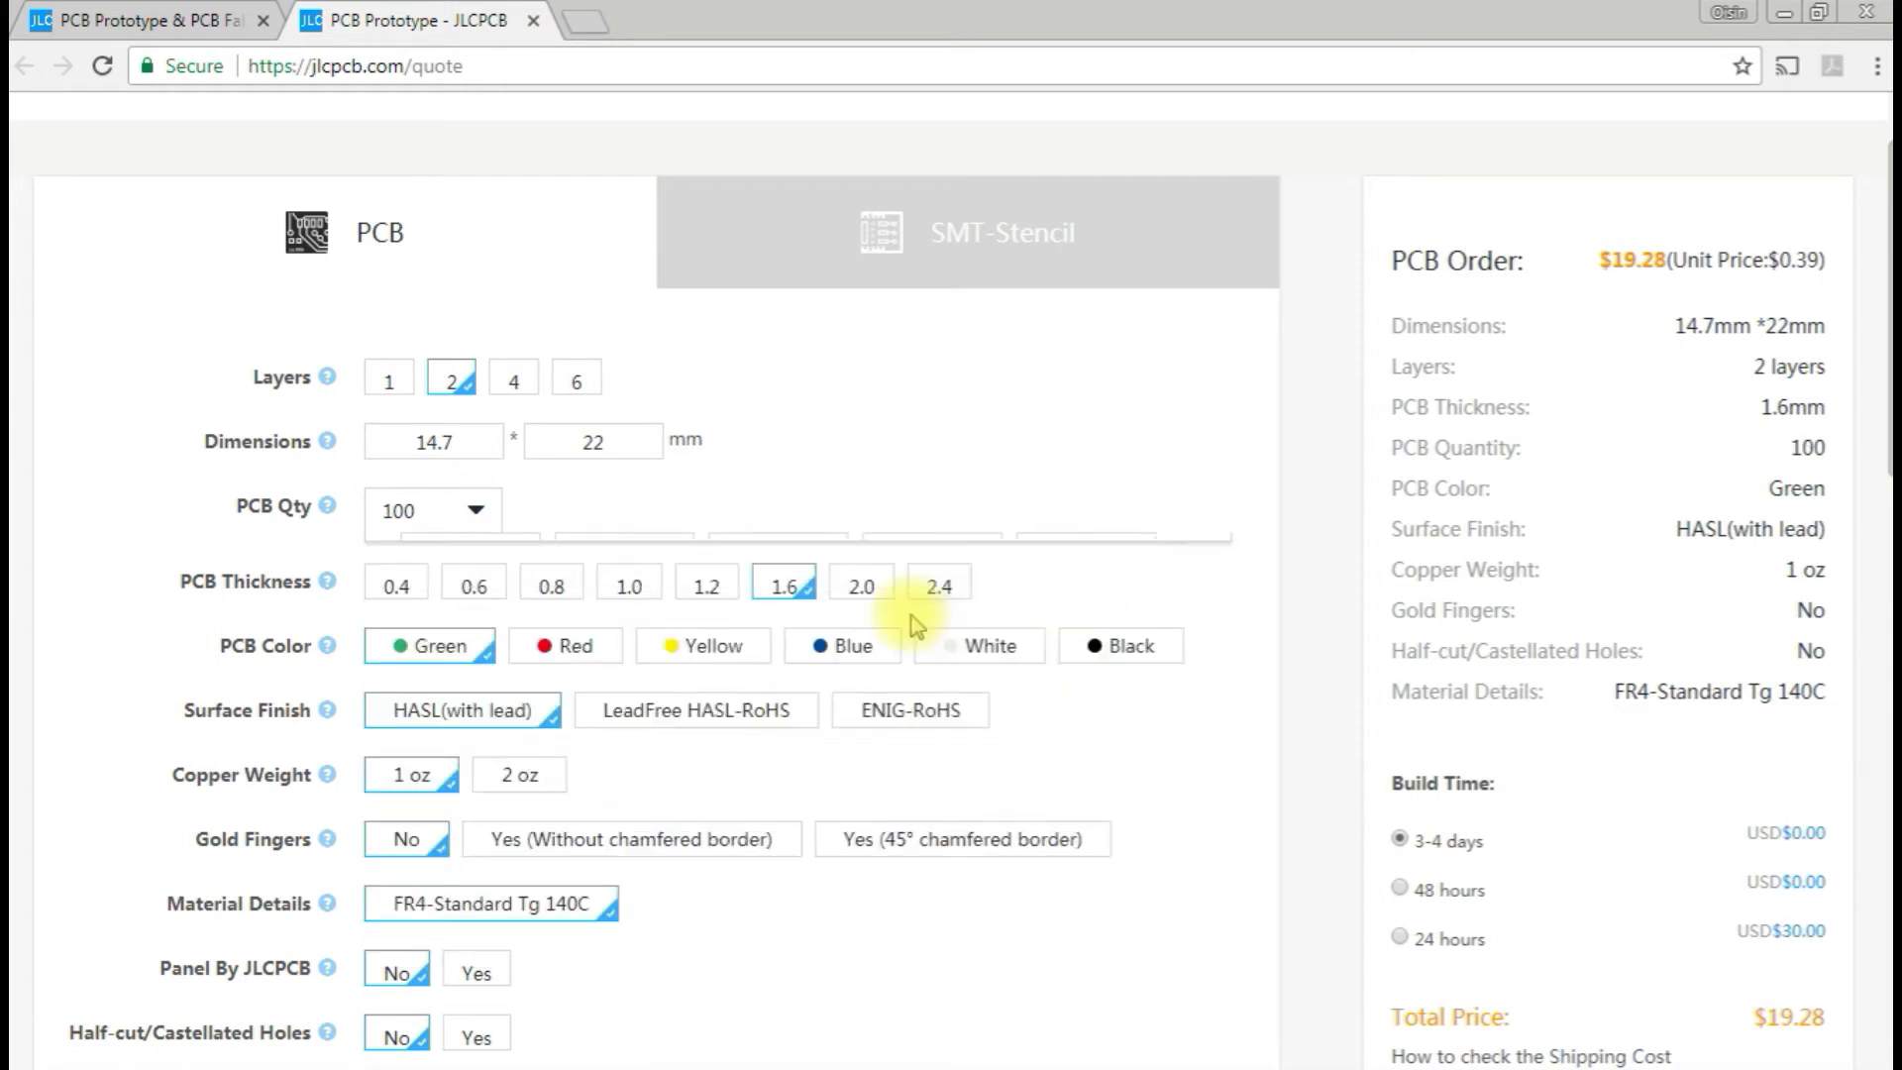
click(474, 515)
click(1083, 611)
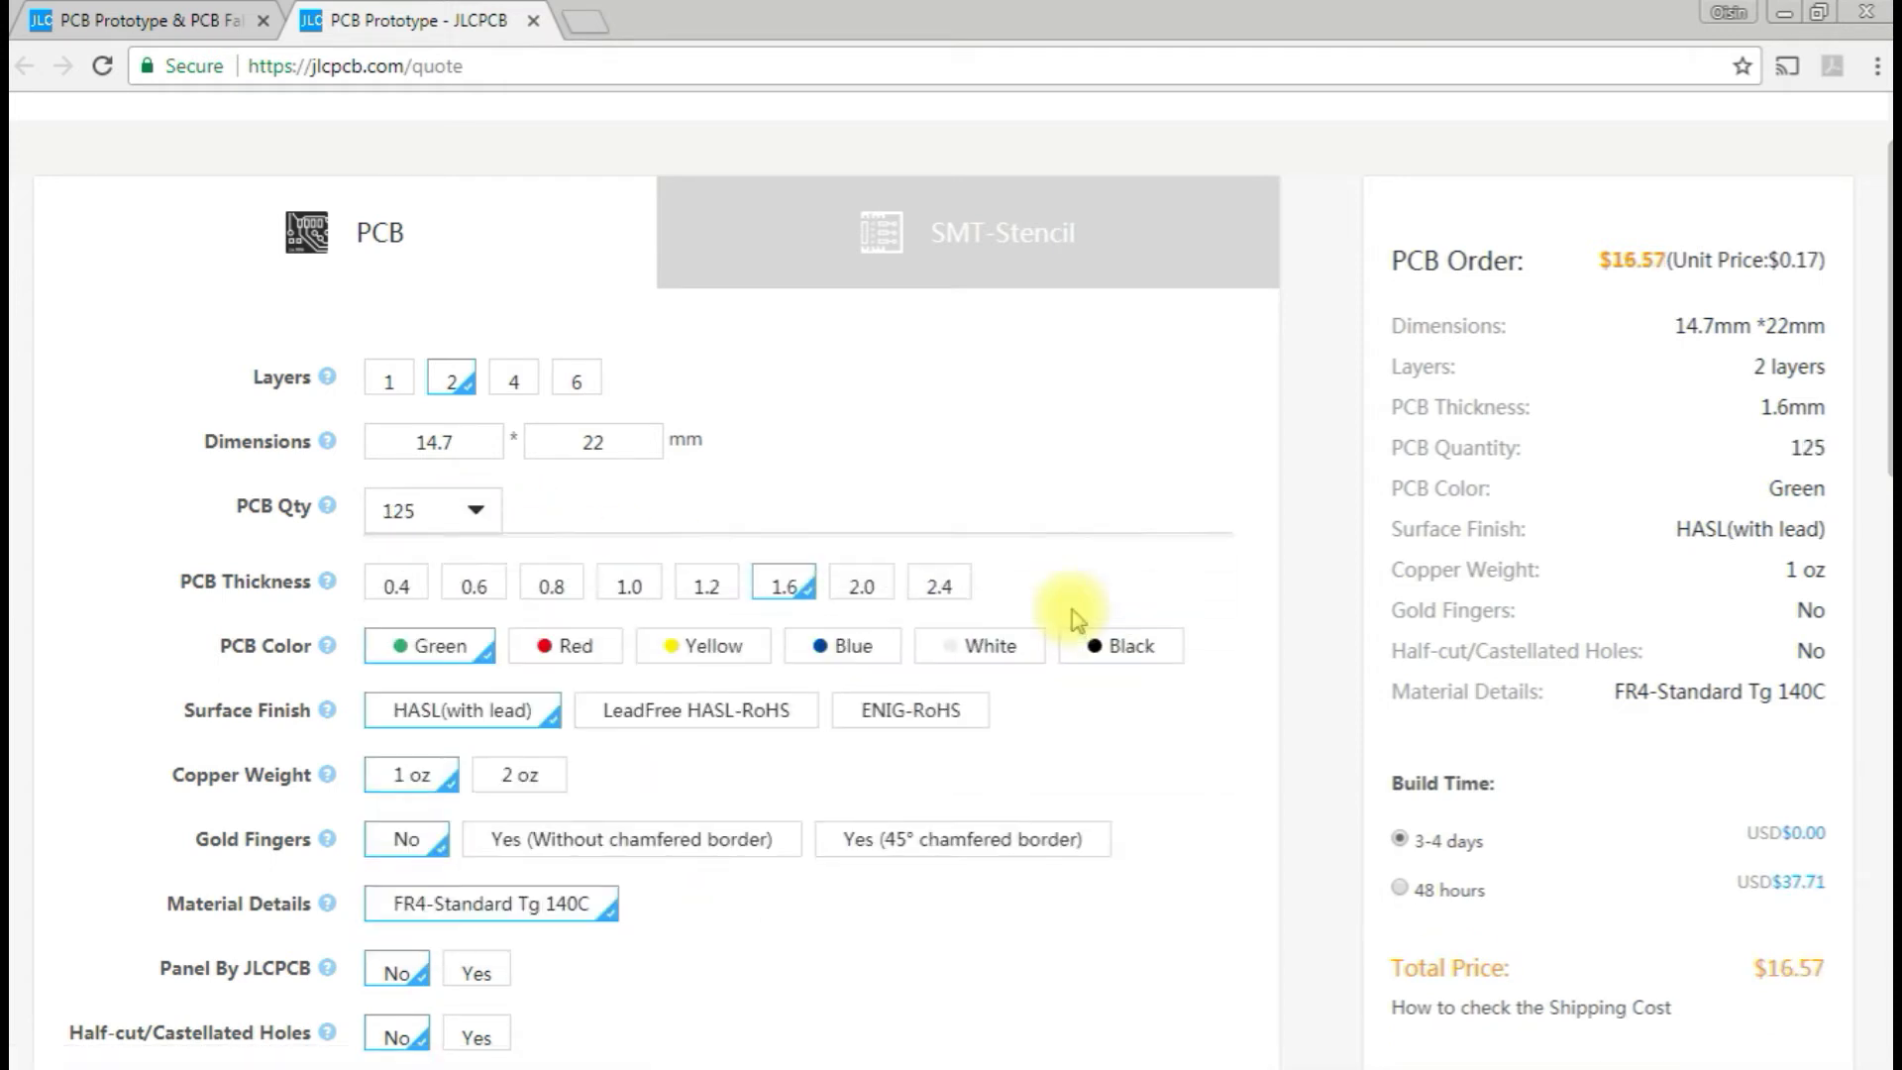
click(476, 513)
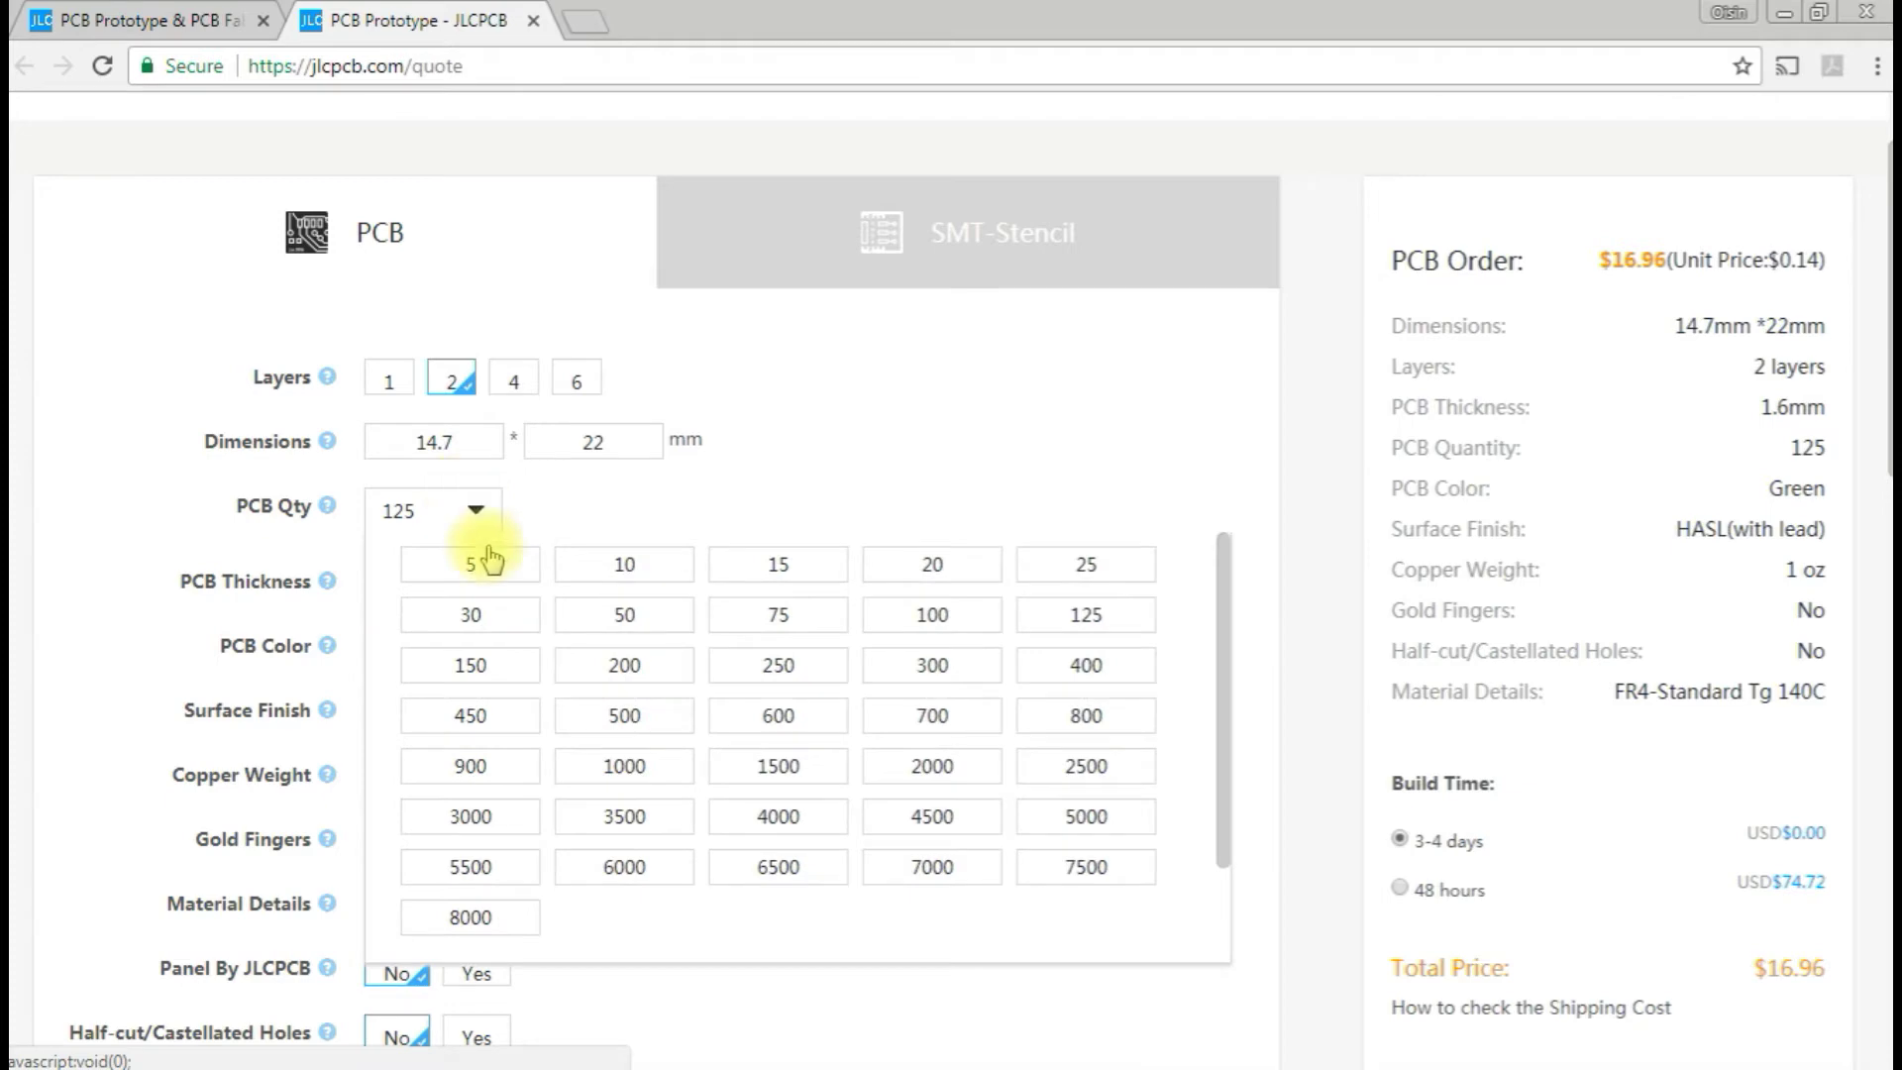
click(628, 762)
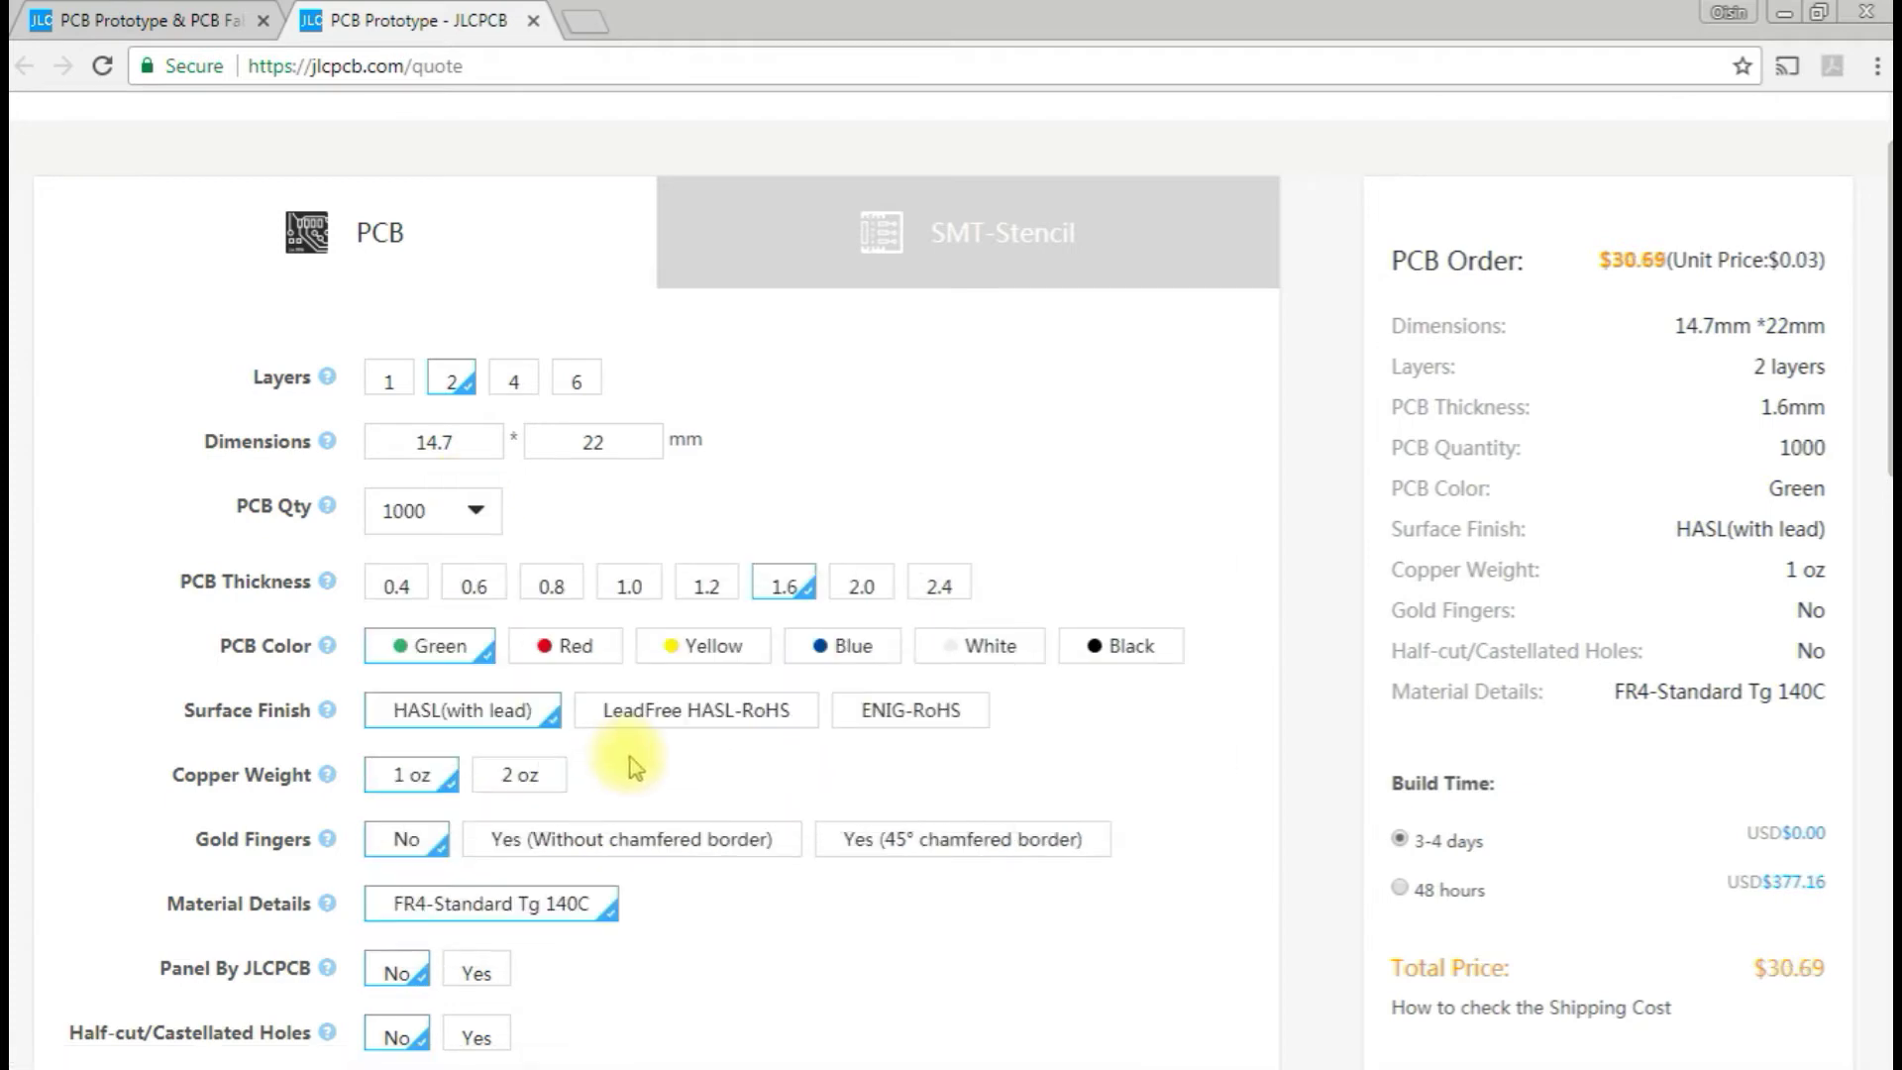
Weigh 50, 75, 100, 20 and 125 boards against each other, settling on 100.
click(501, 507)
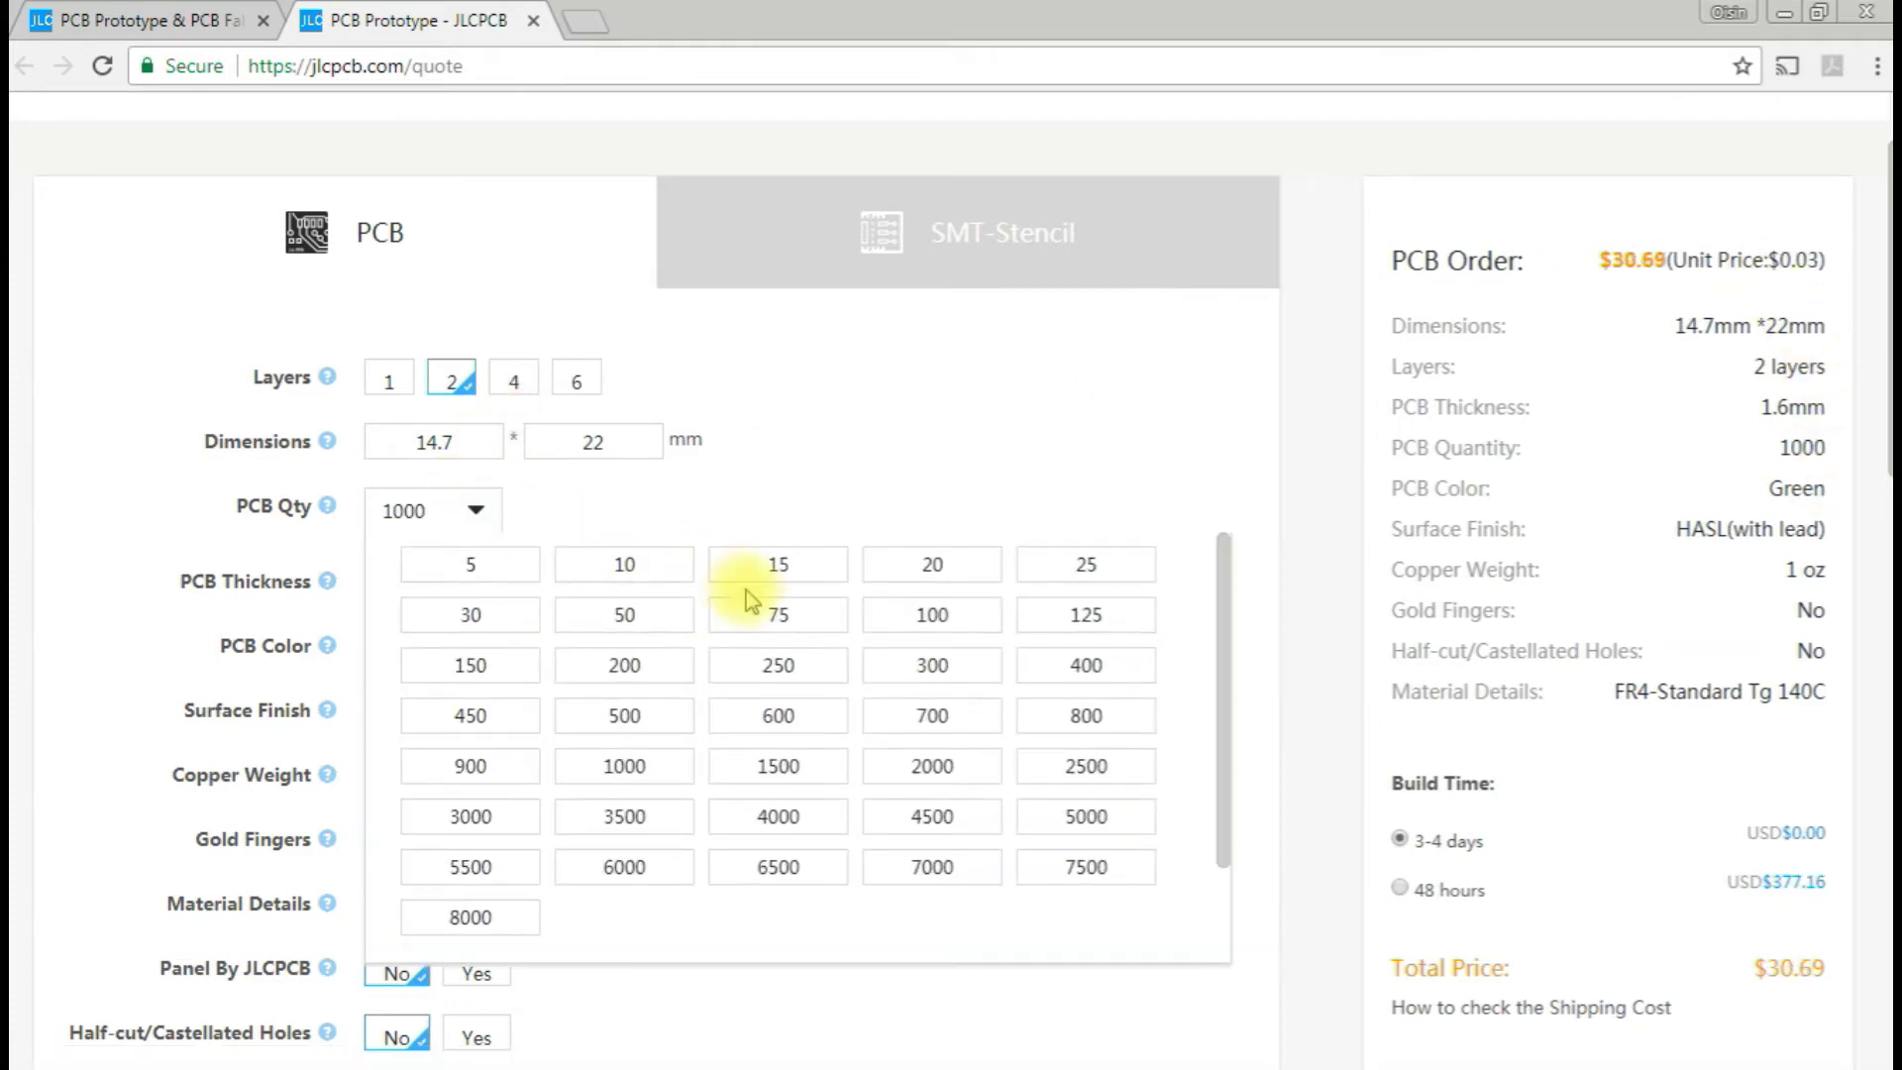
click(624, 614)
click(475, 509)
click(777, 614)
click(481, 510)
click(932, 615)
click(473, 511)
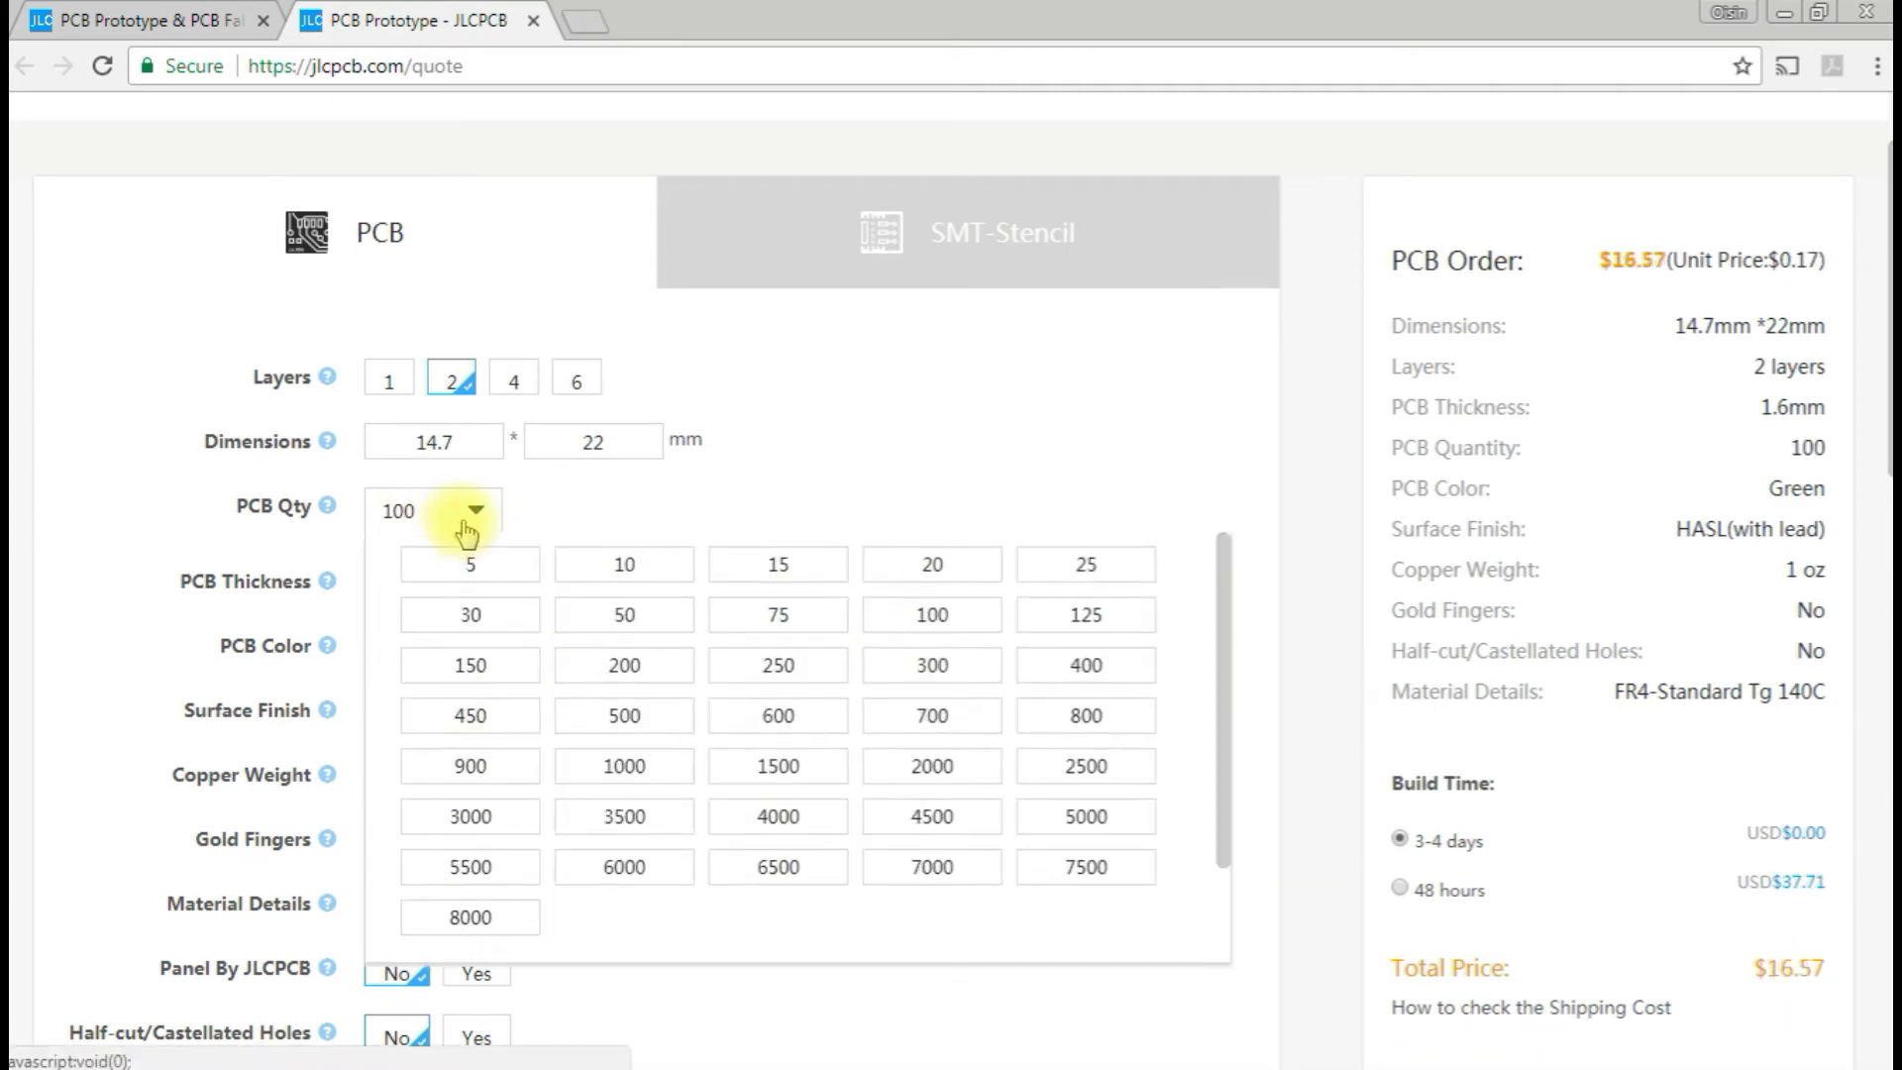
click(901, 572)
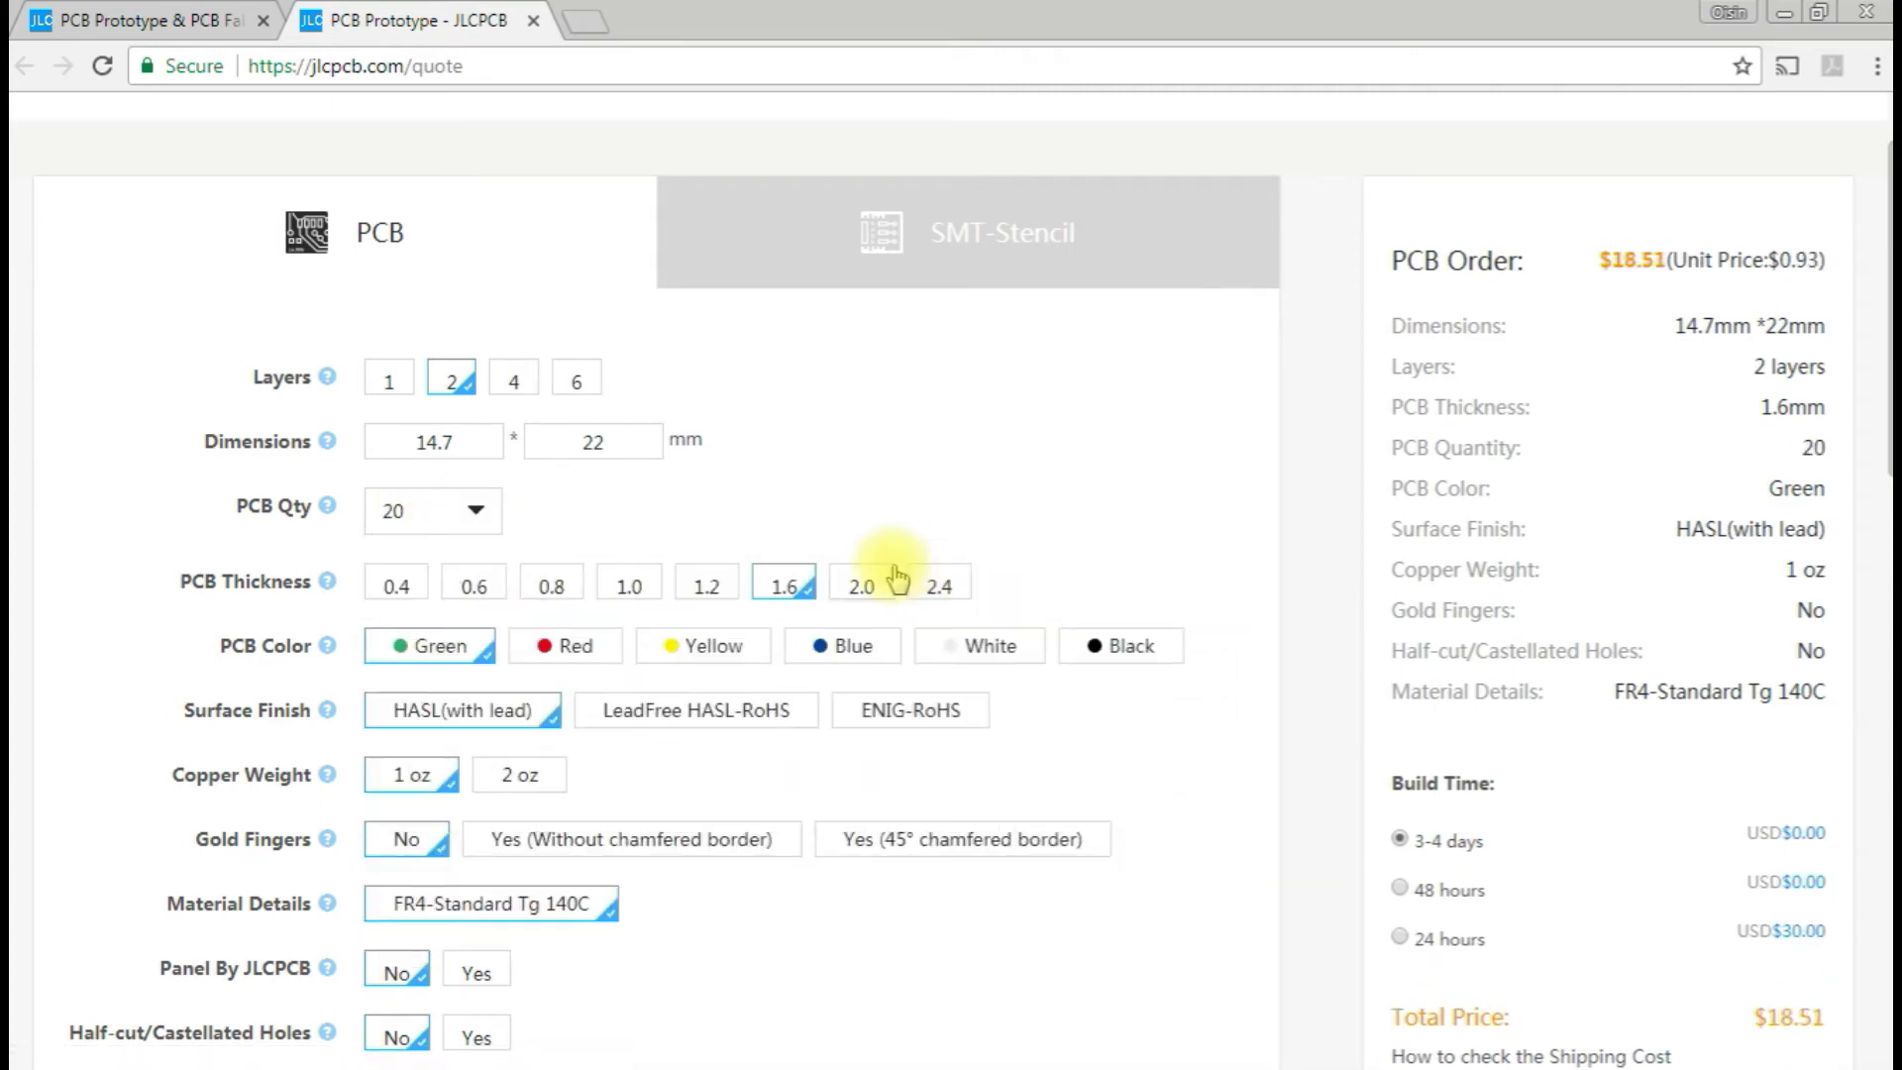
click(481, 513)
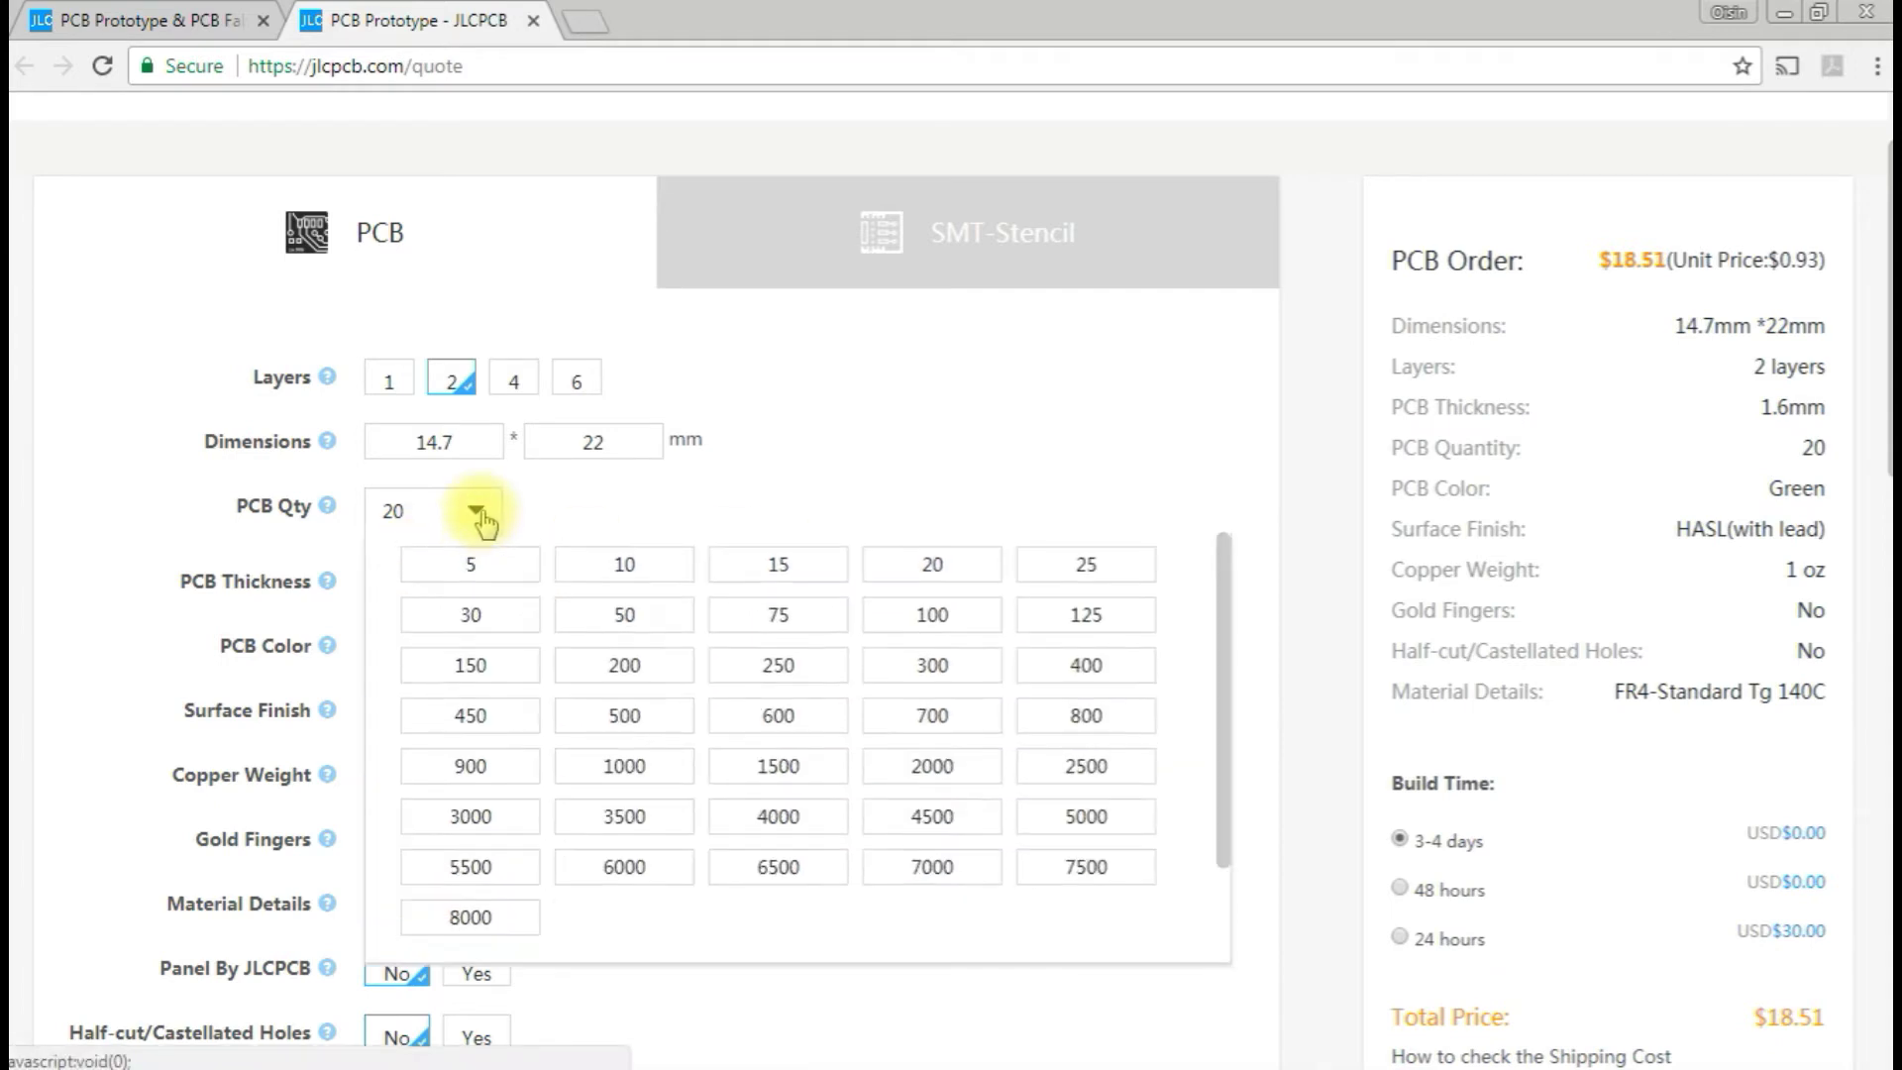
click(957, 616)
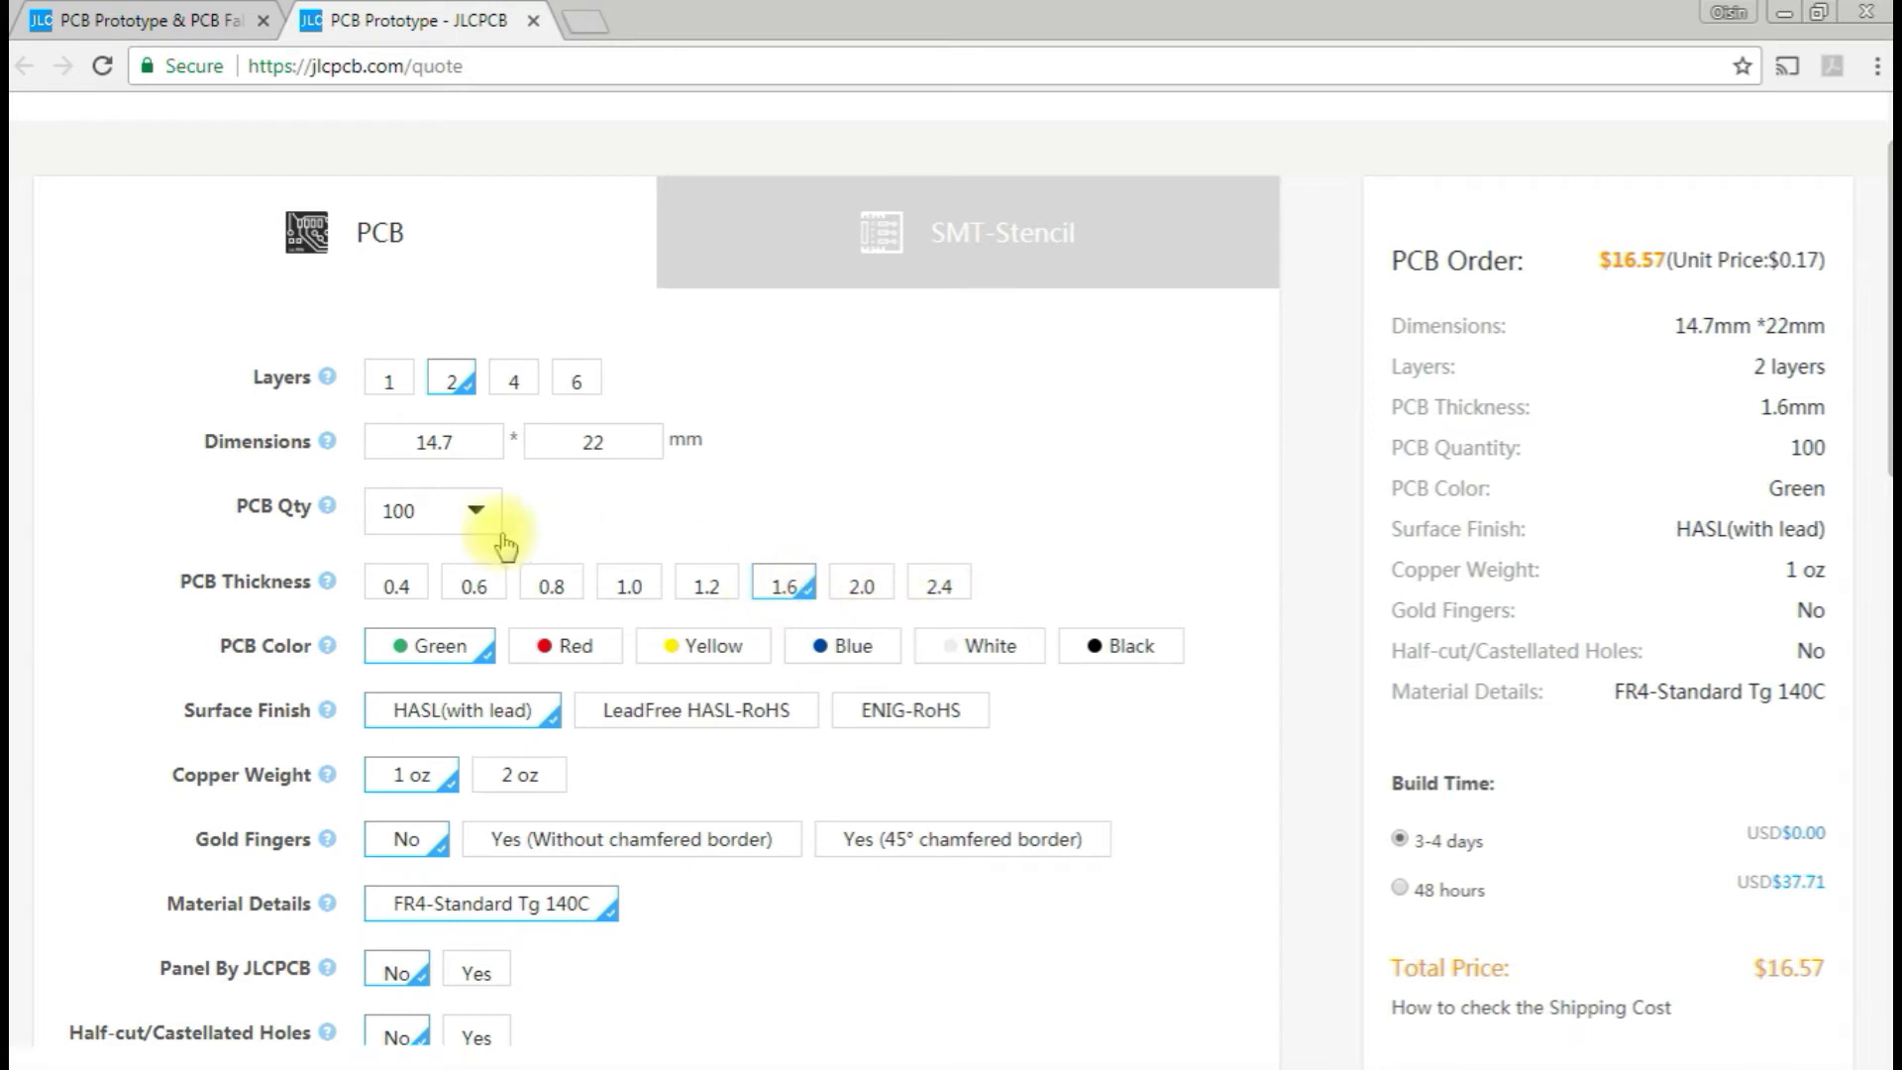
click(474, 515)
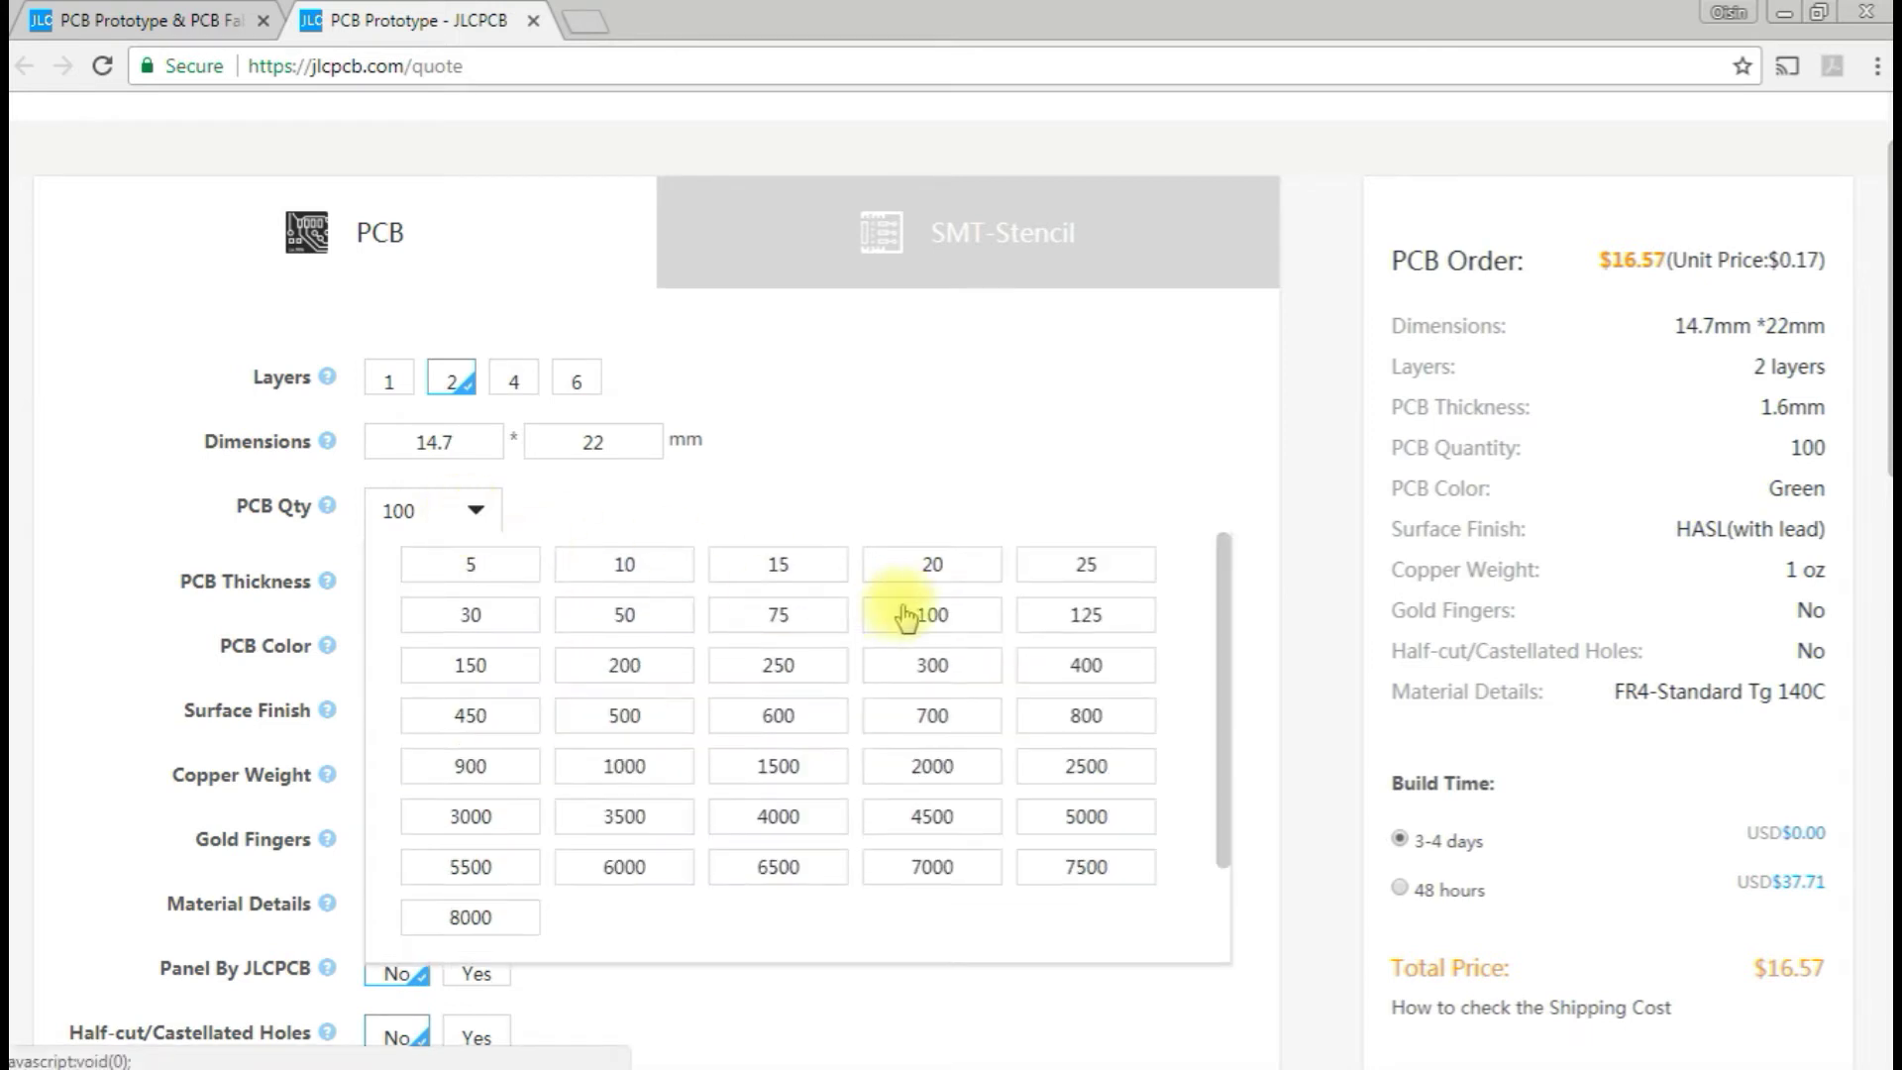
click(1080, 618)
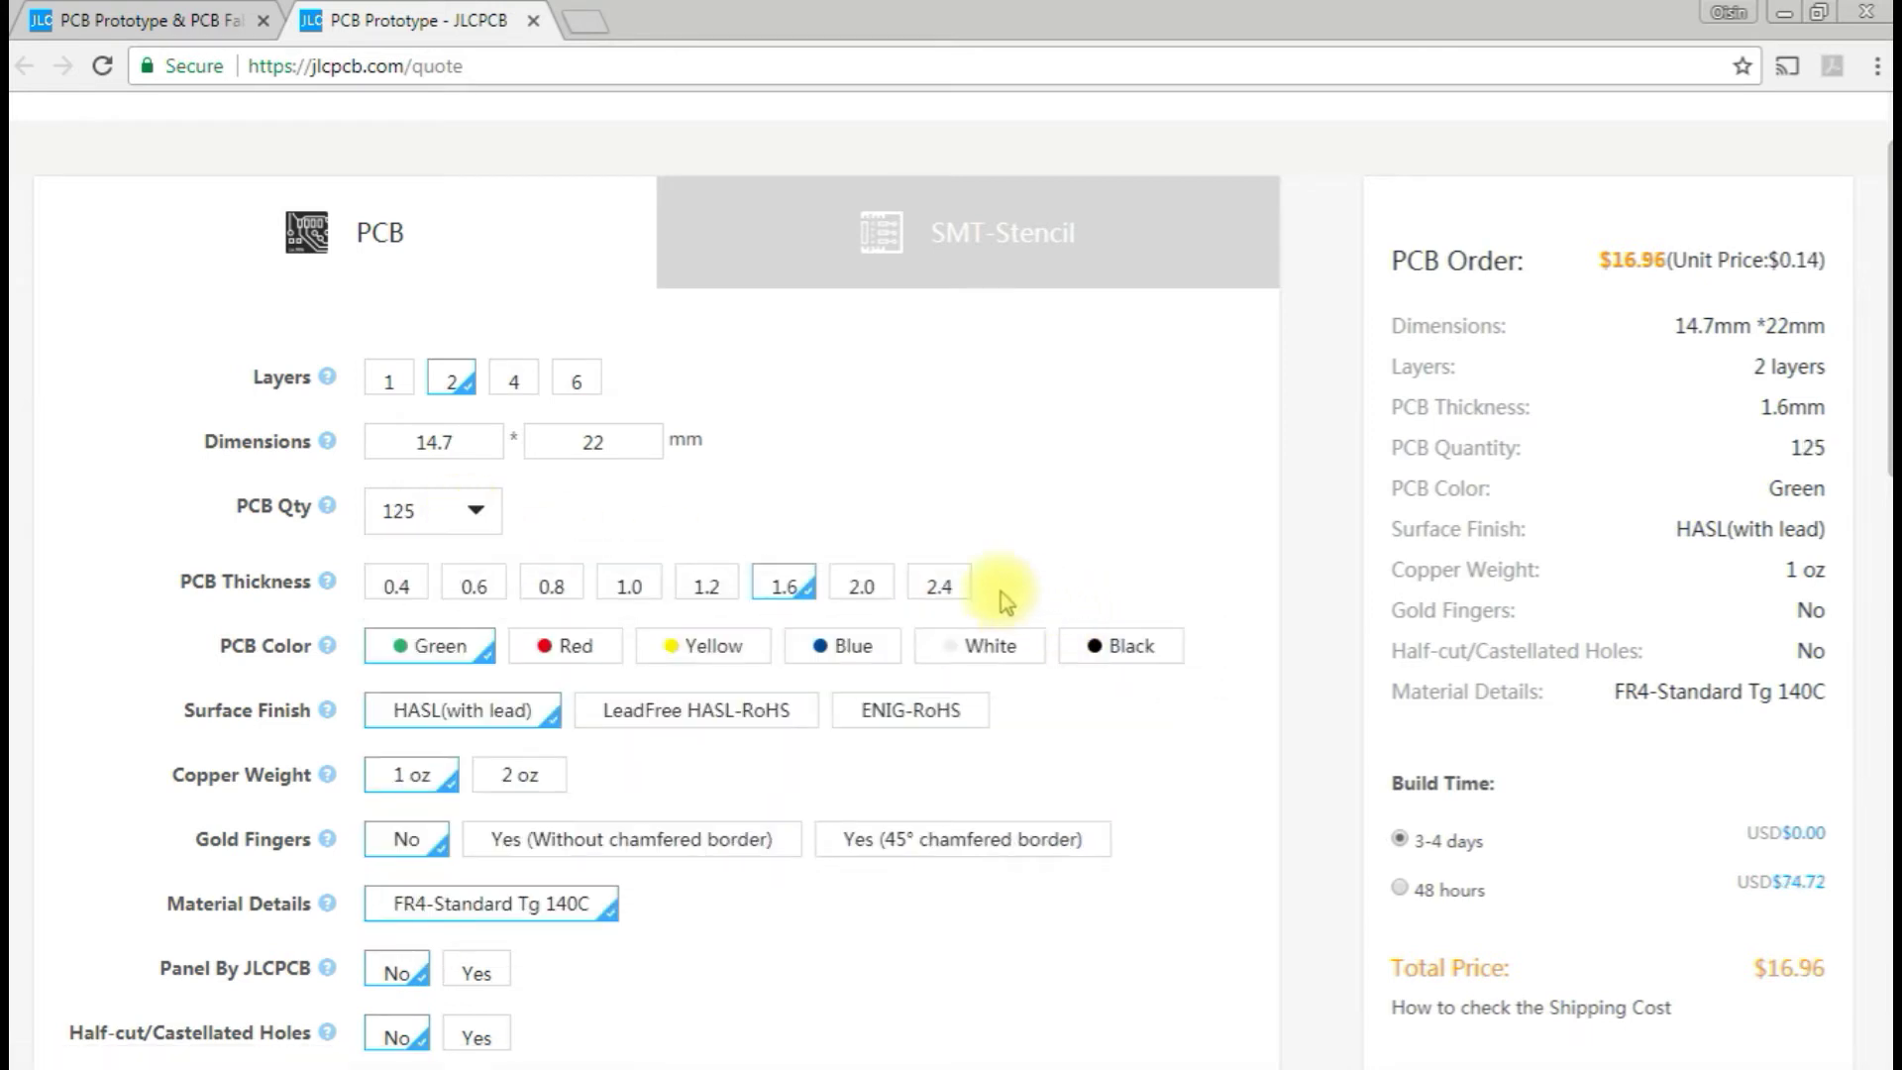
click(474, 511)
click(953, 626)
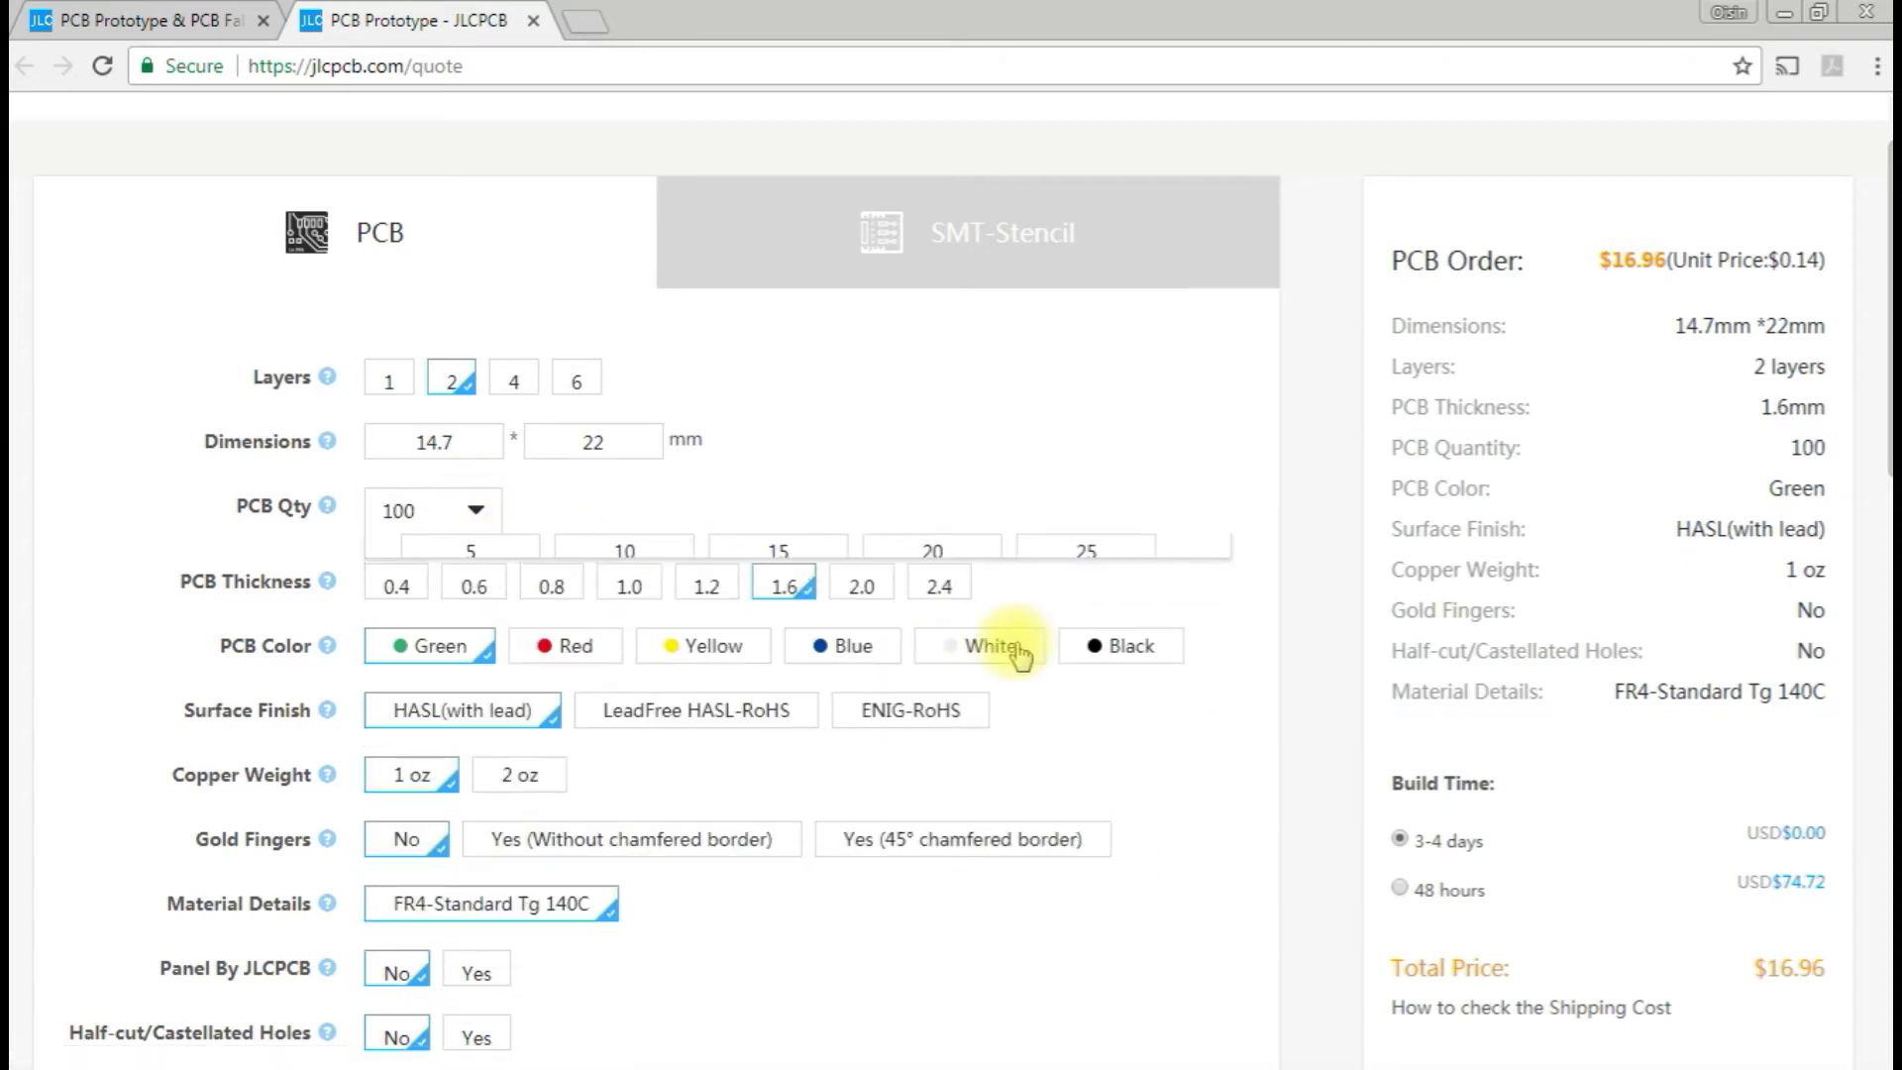
click(478, 511)
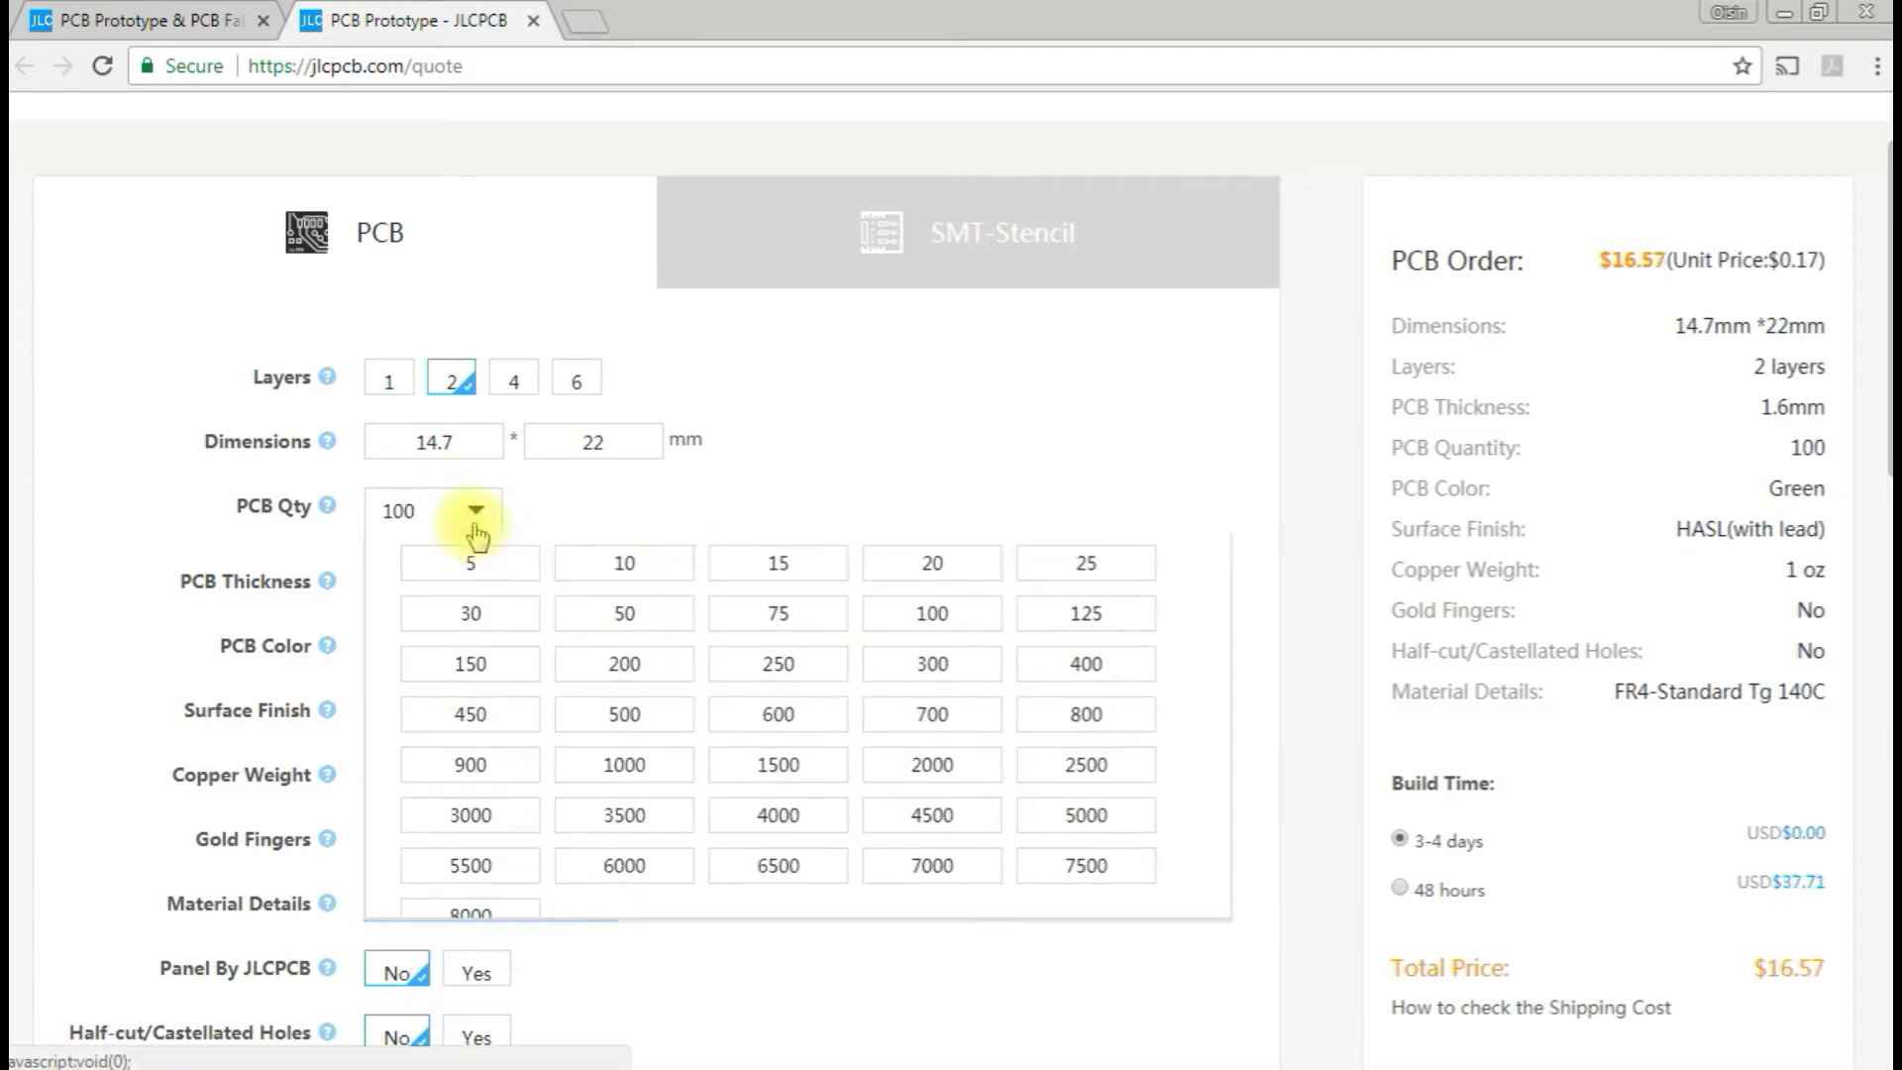
click(634, 618)
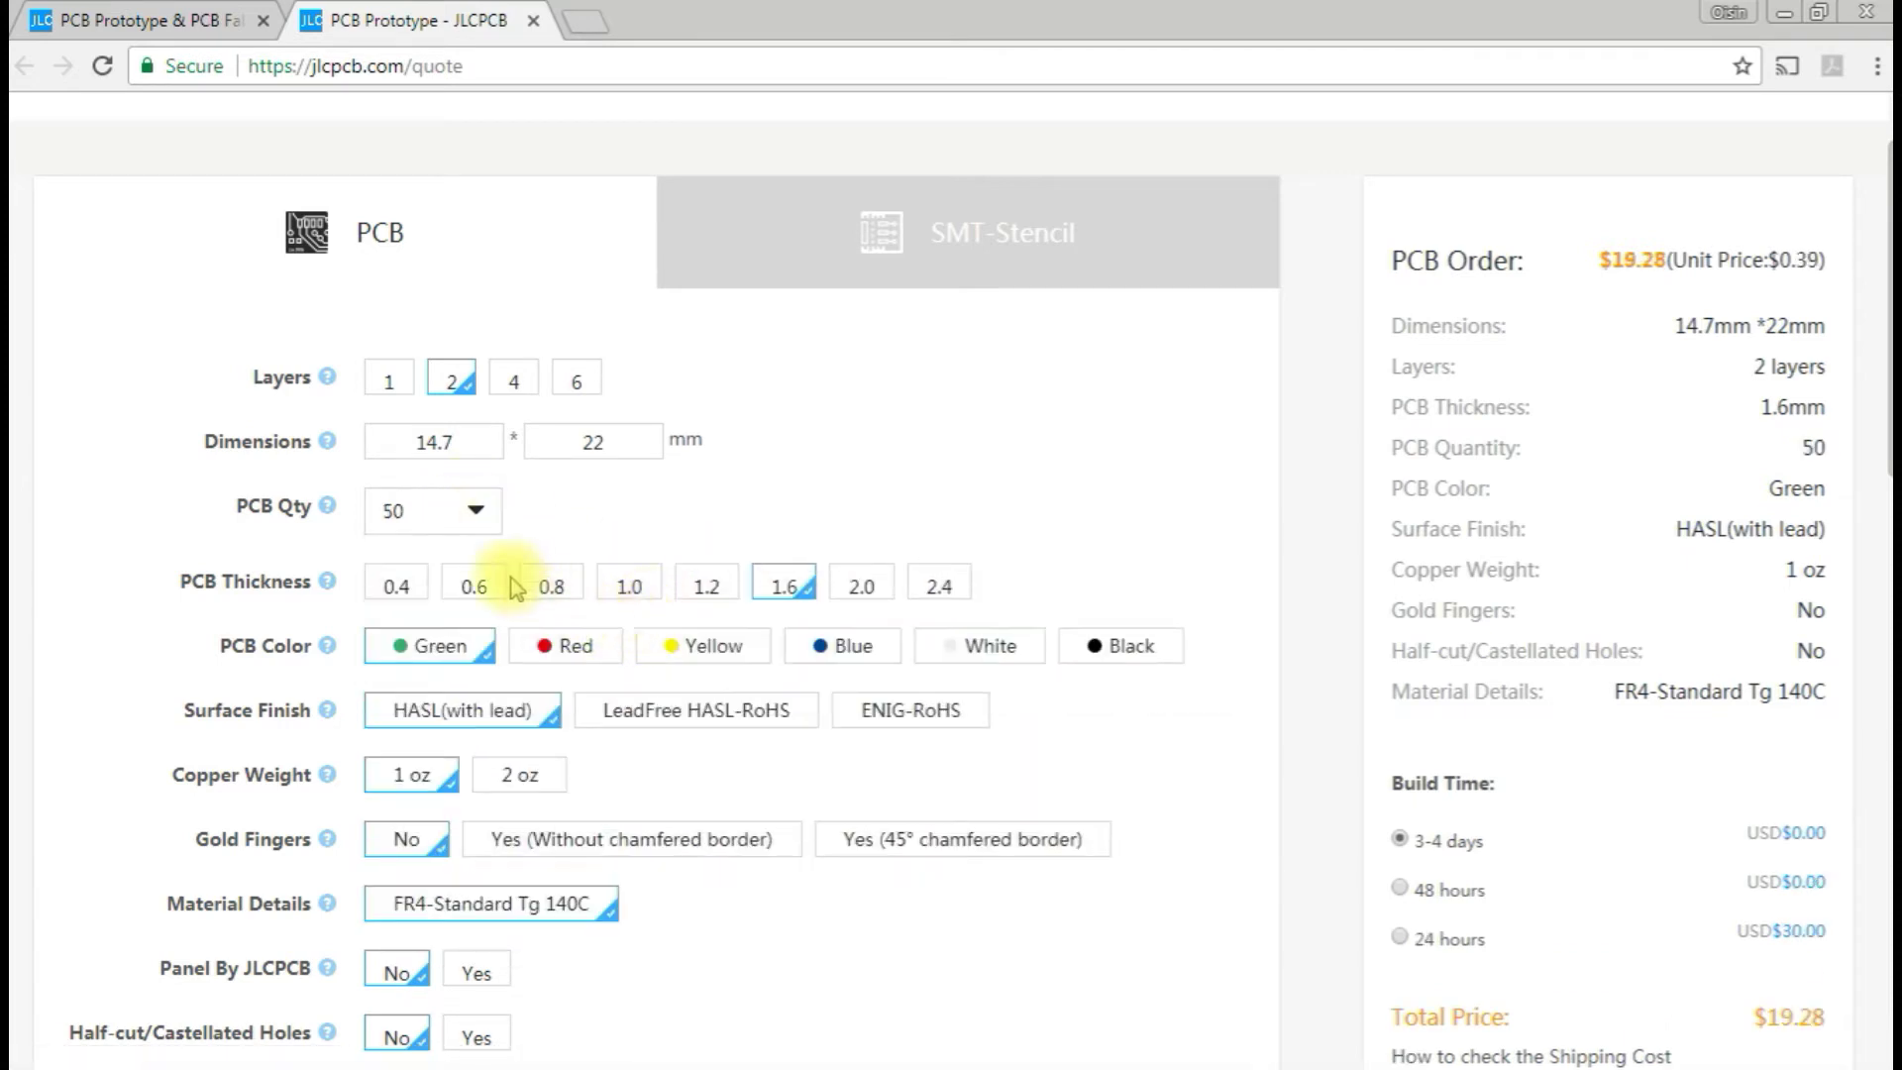
click(476, 511)
click(778, 615)
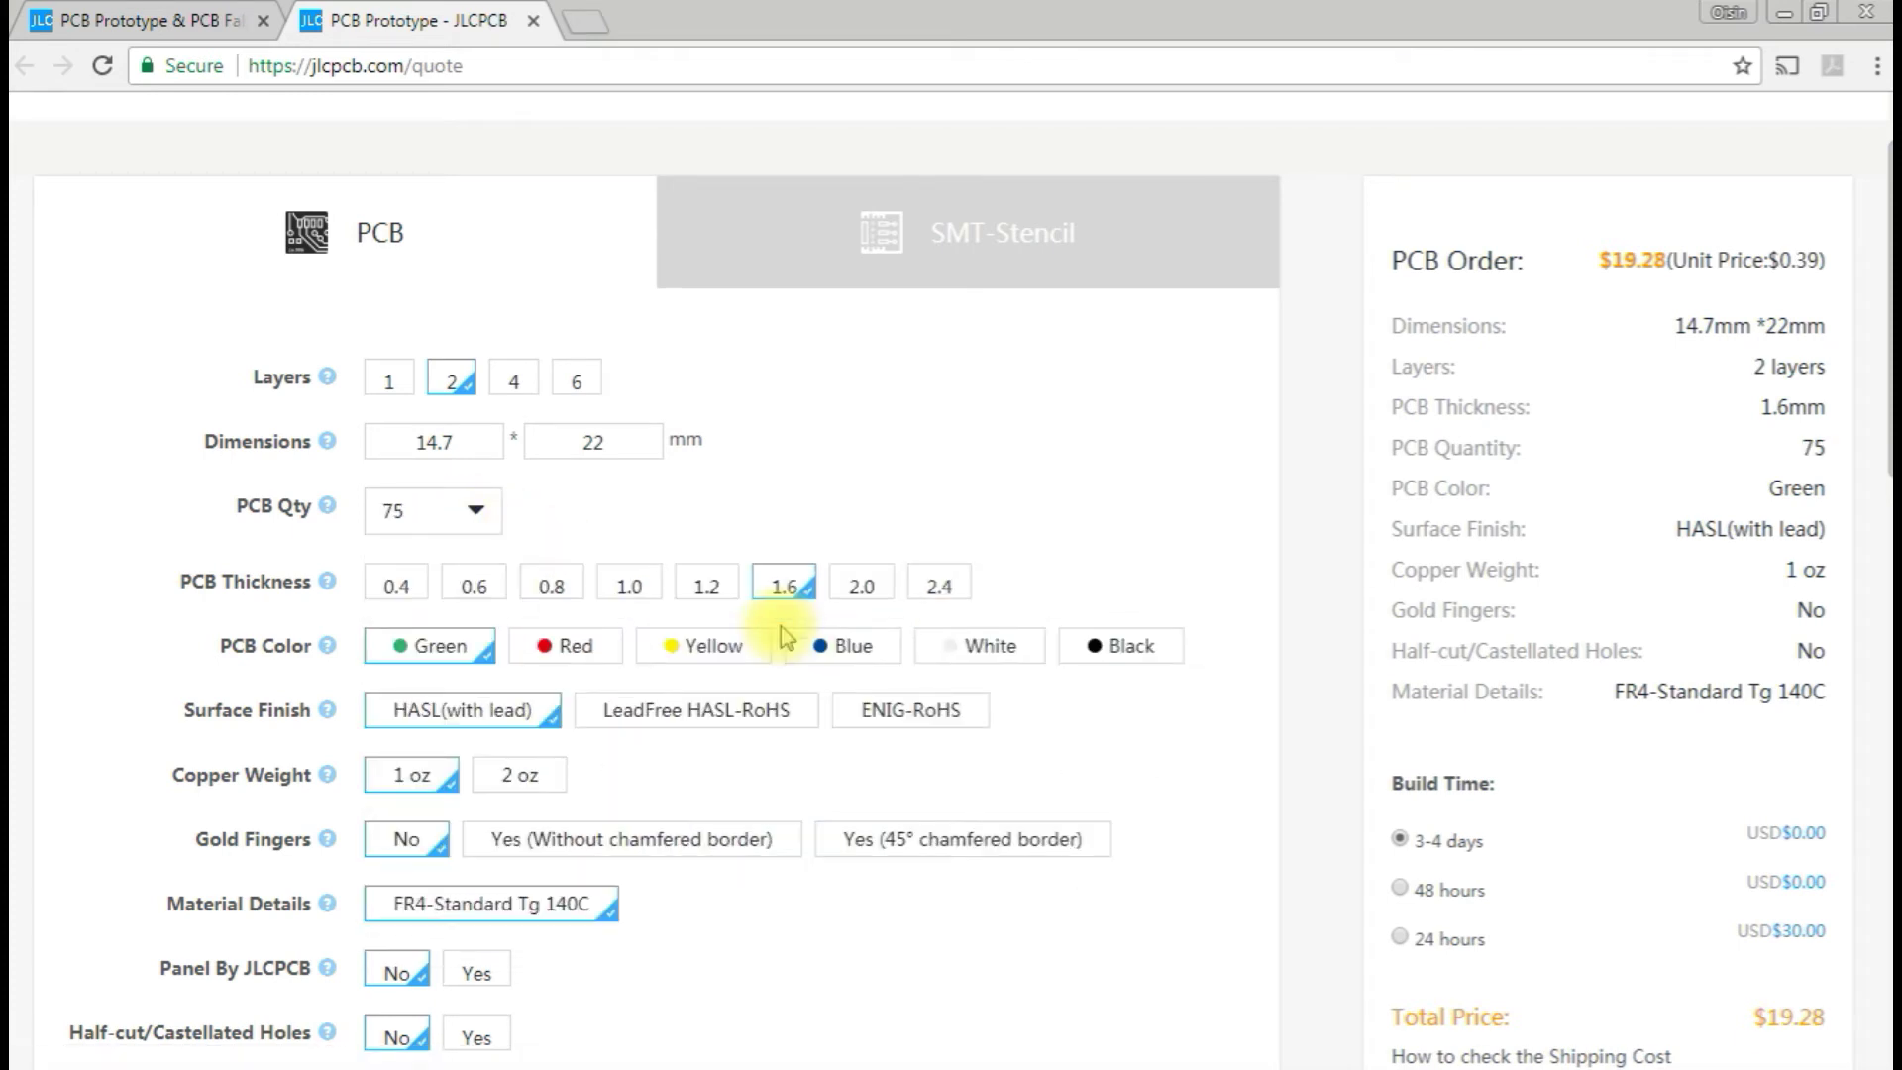
click(458, 535)
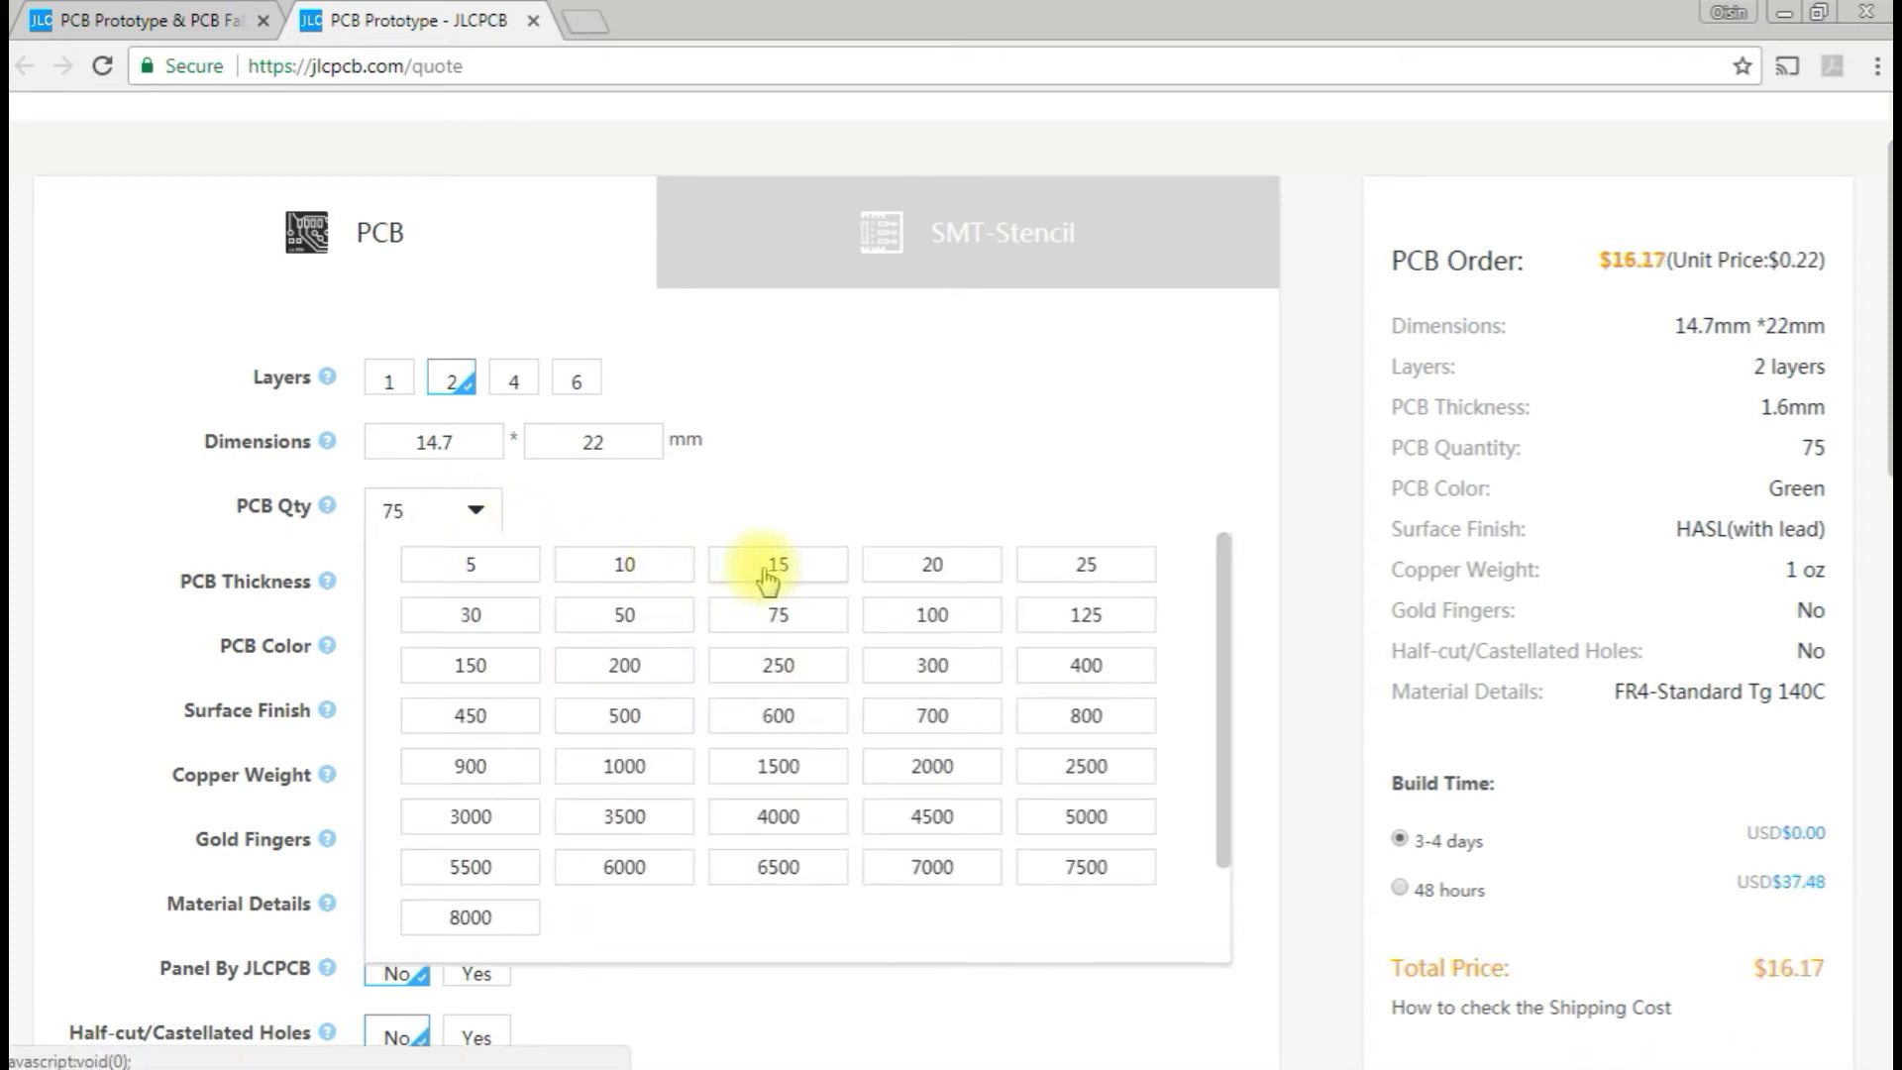
click(920, 608)
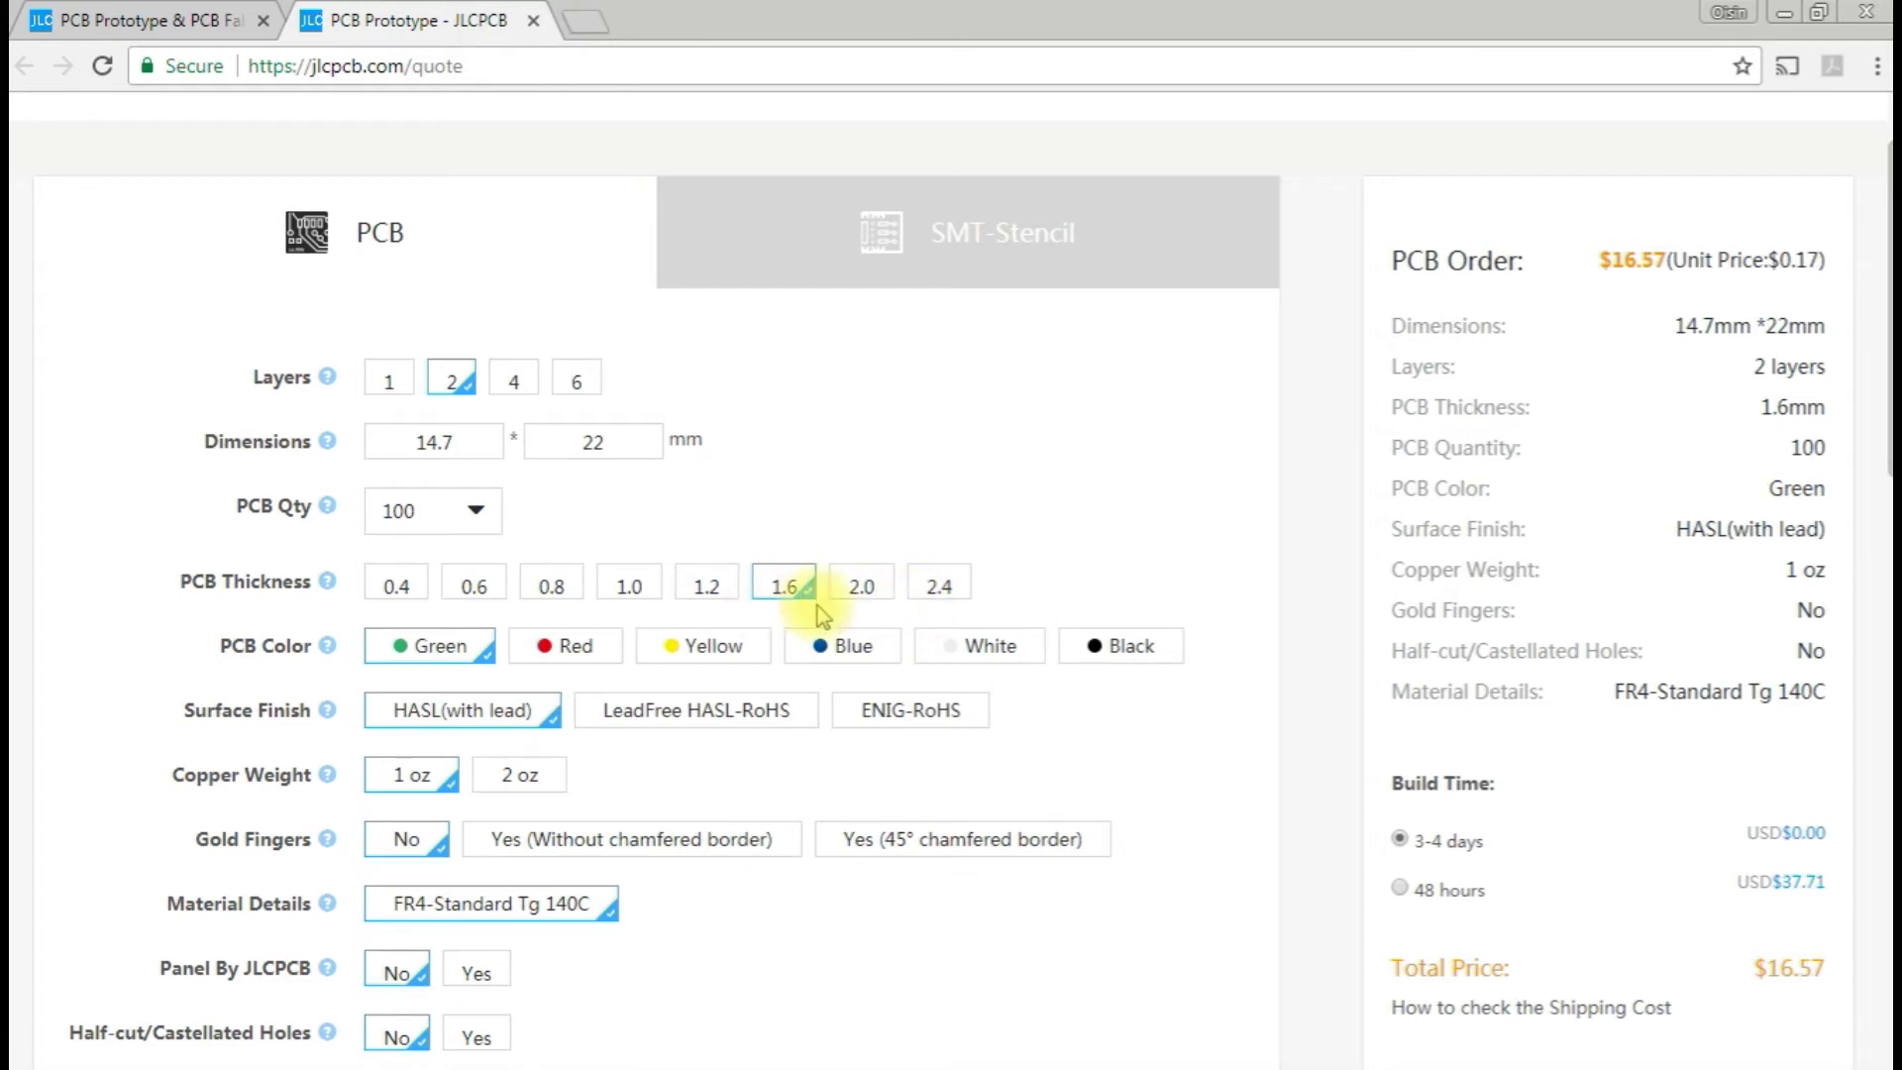
Try Red, Green, Yellow, Blue and White board colours, ending on Black.
click(567, 656)
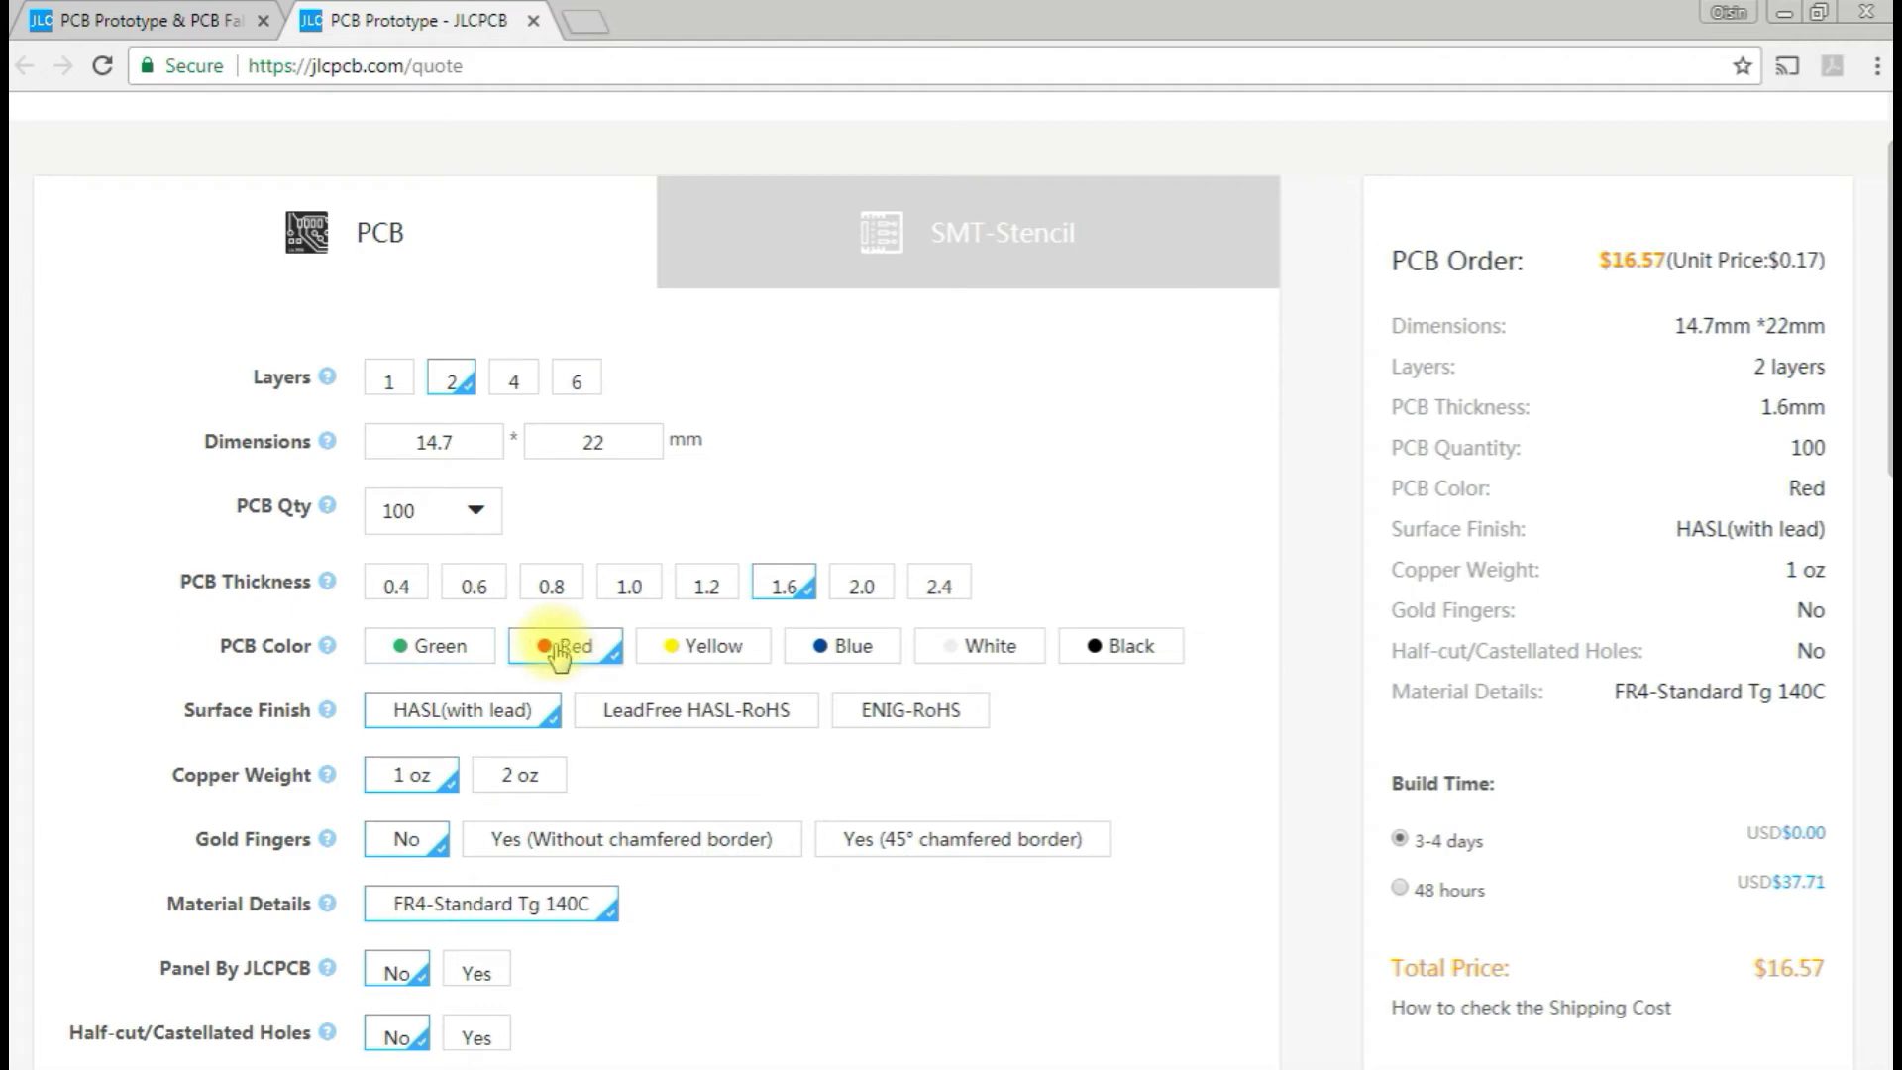
click(441, 645)
click(540, 649)
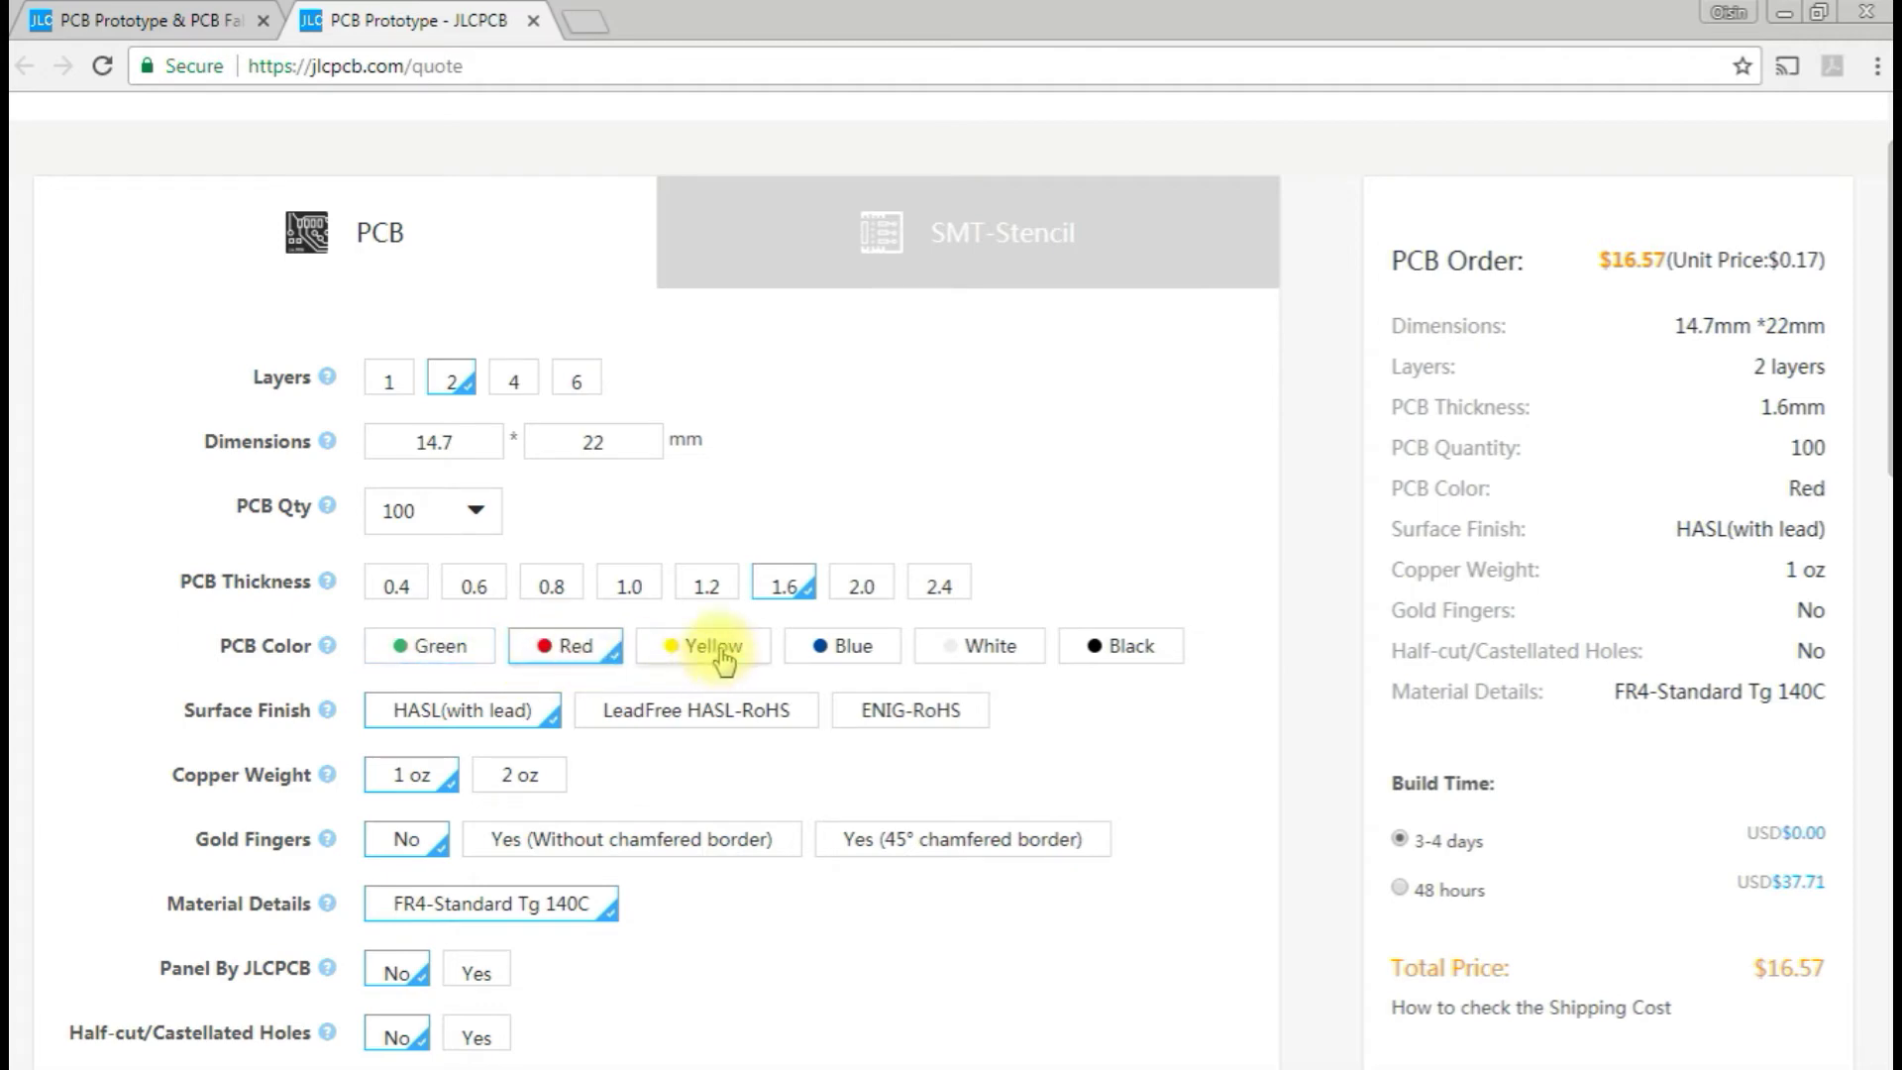
click(727, 658)
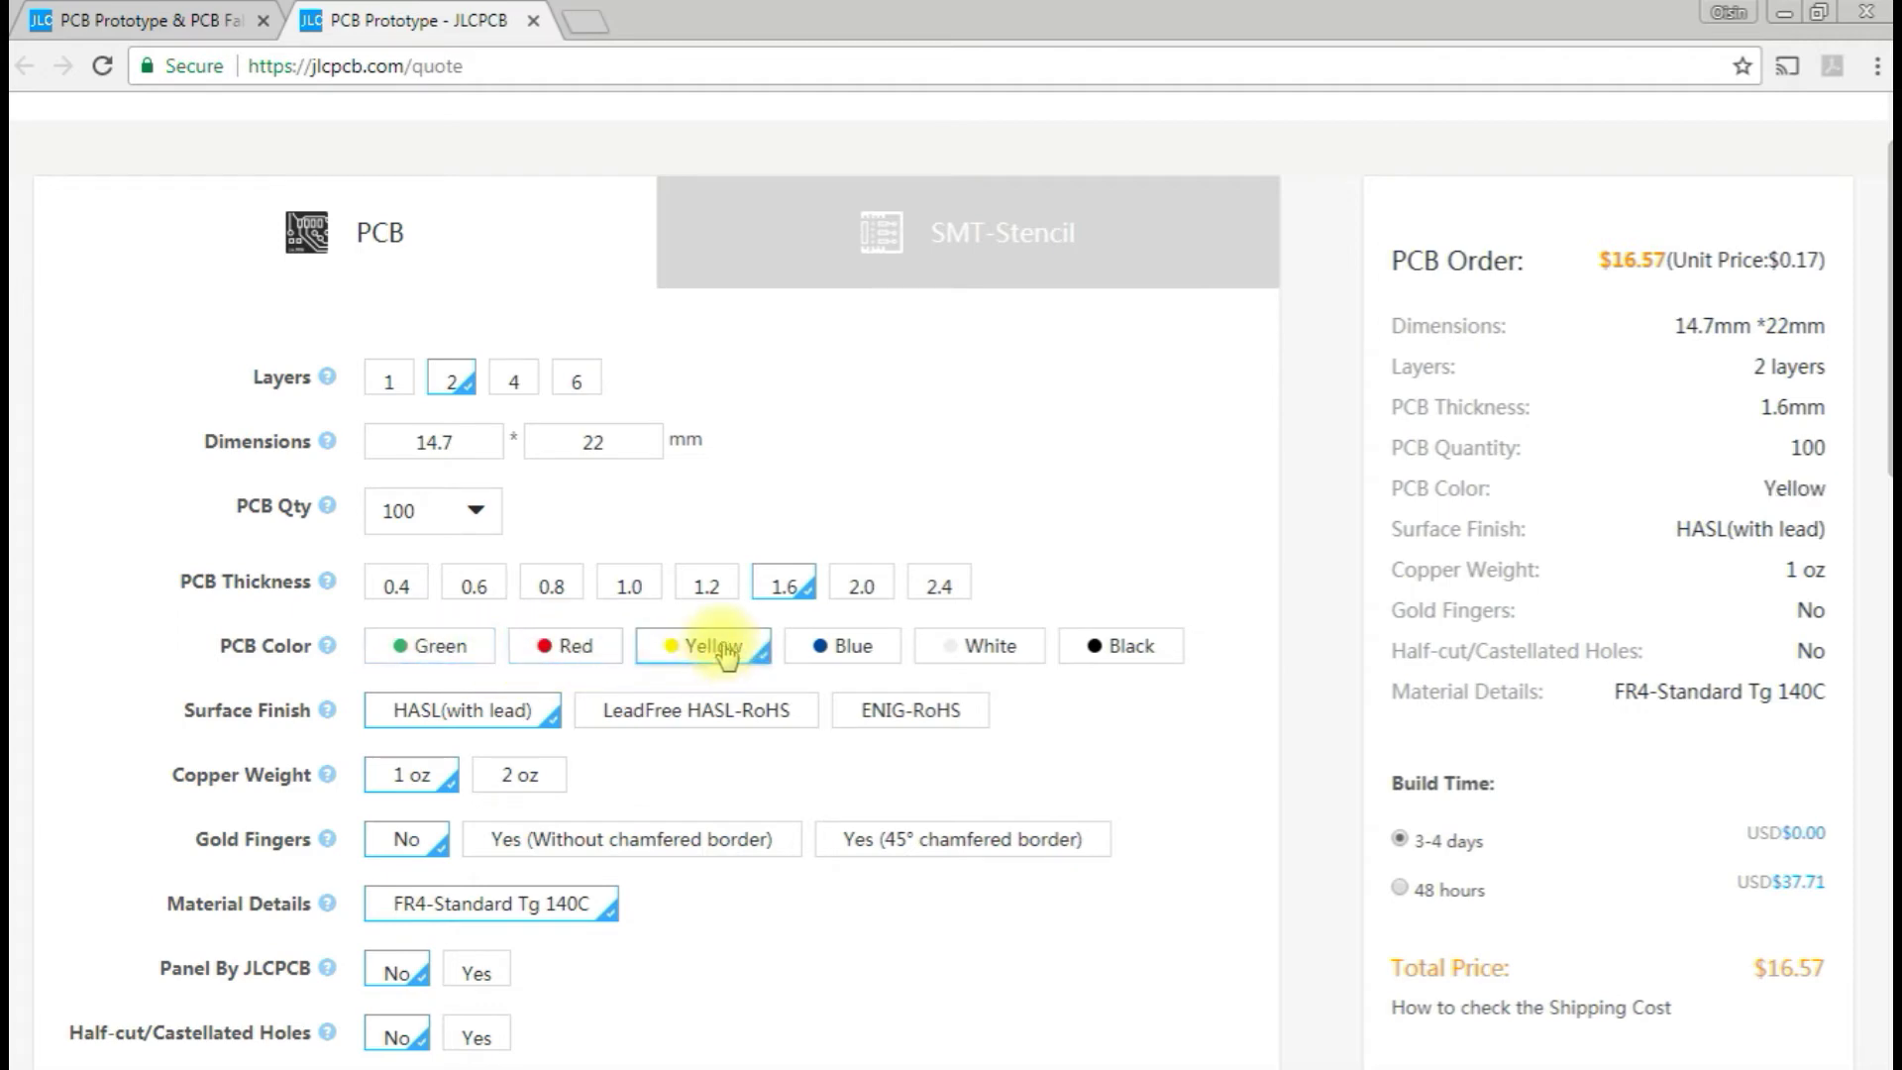
click(857, 652)
click(983, 649)
click(1086, 658)
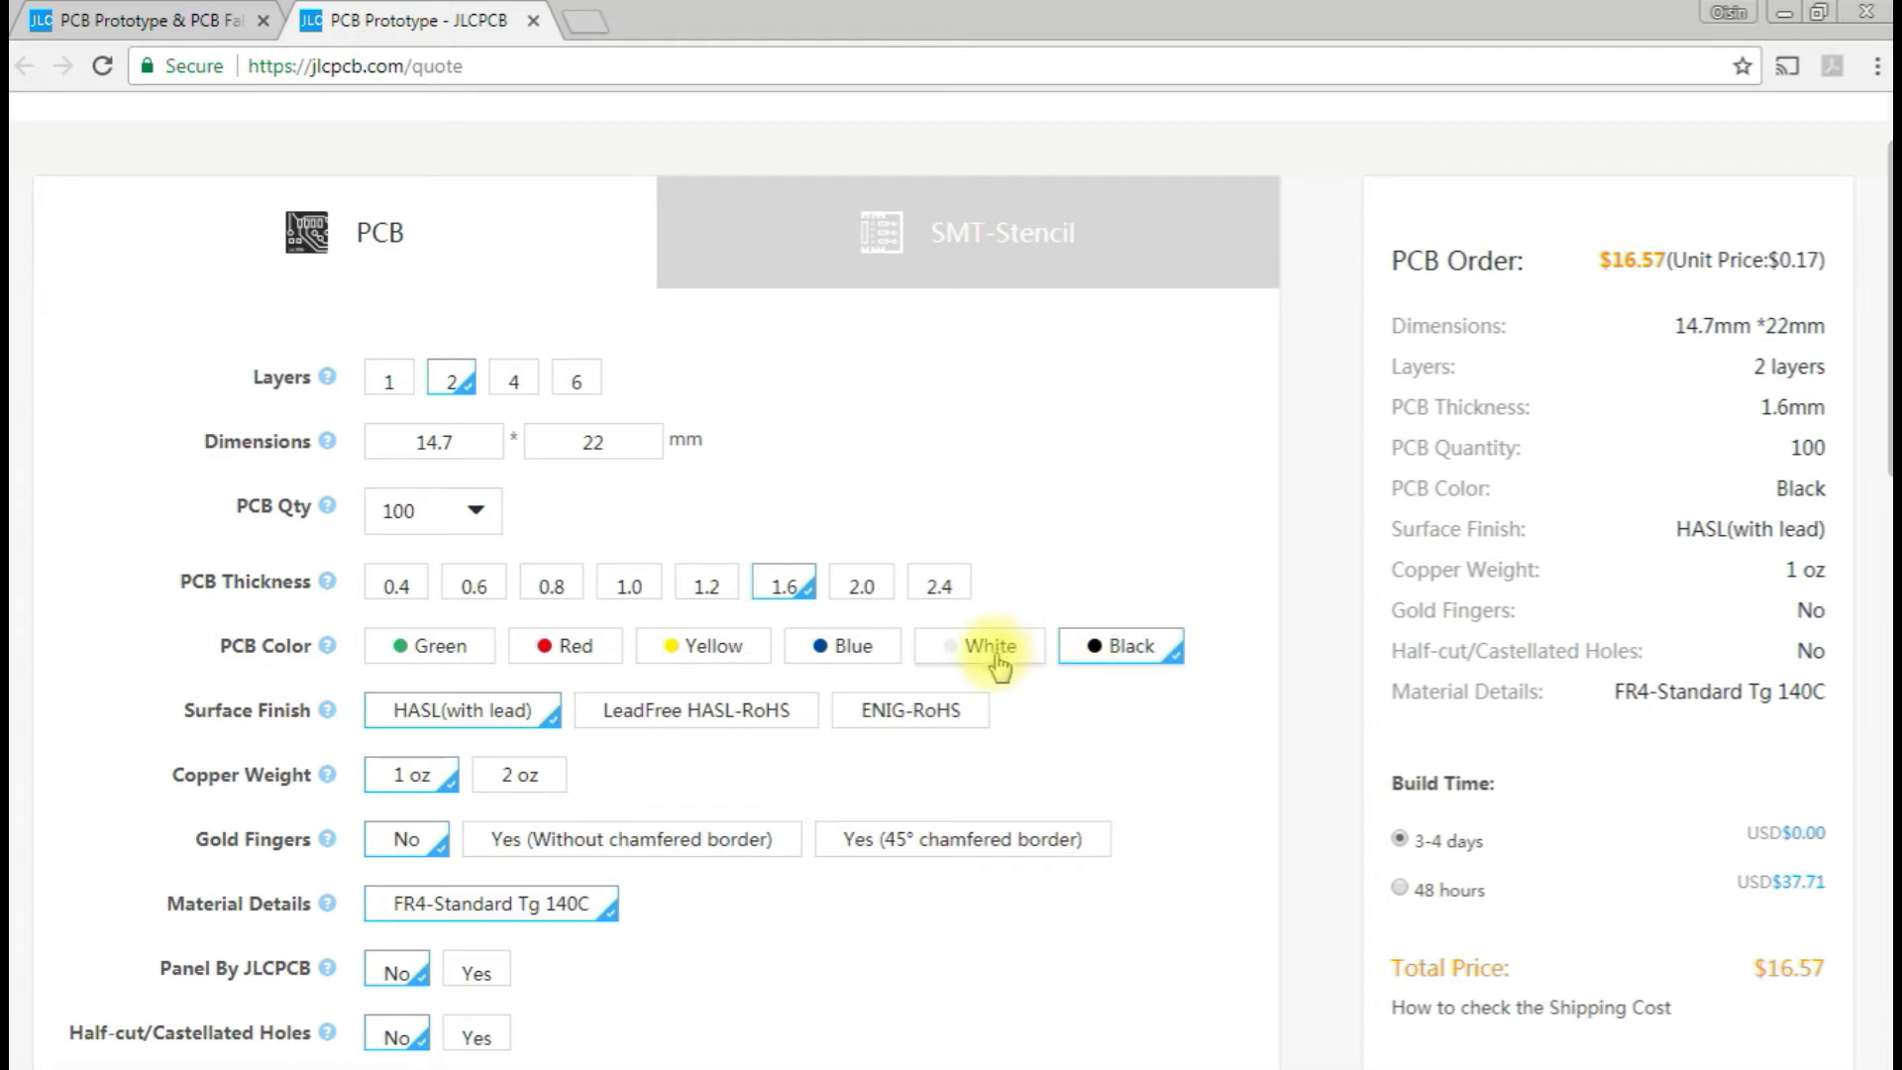
Switch the PCB colour to Blue and scroll down through the remaining options.
click(854, 664)
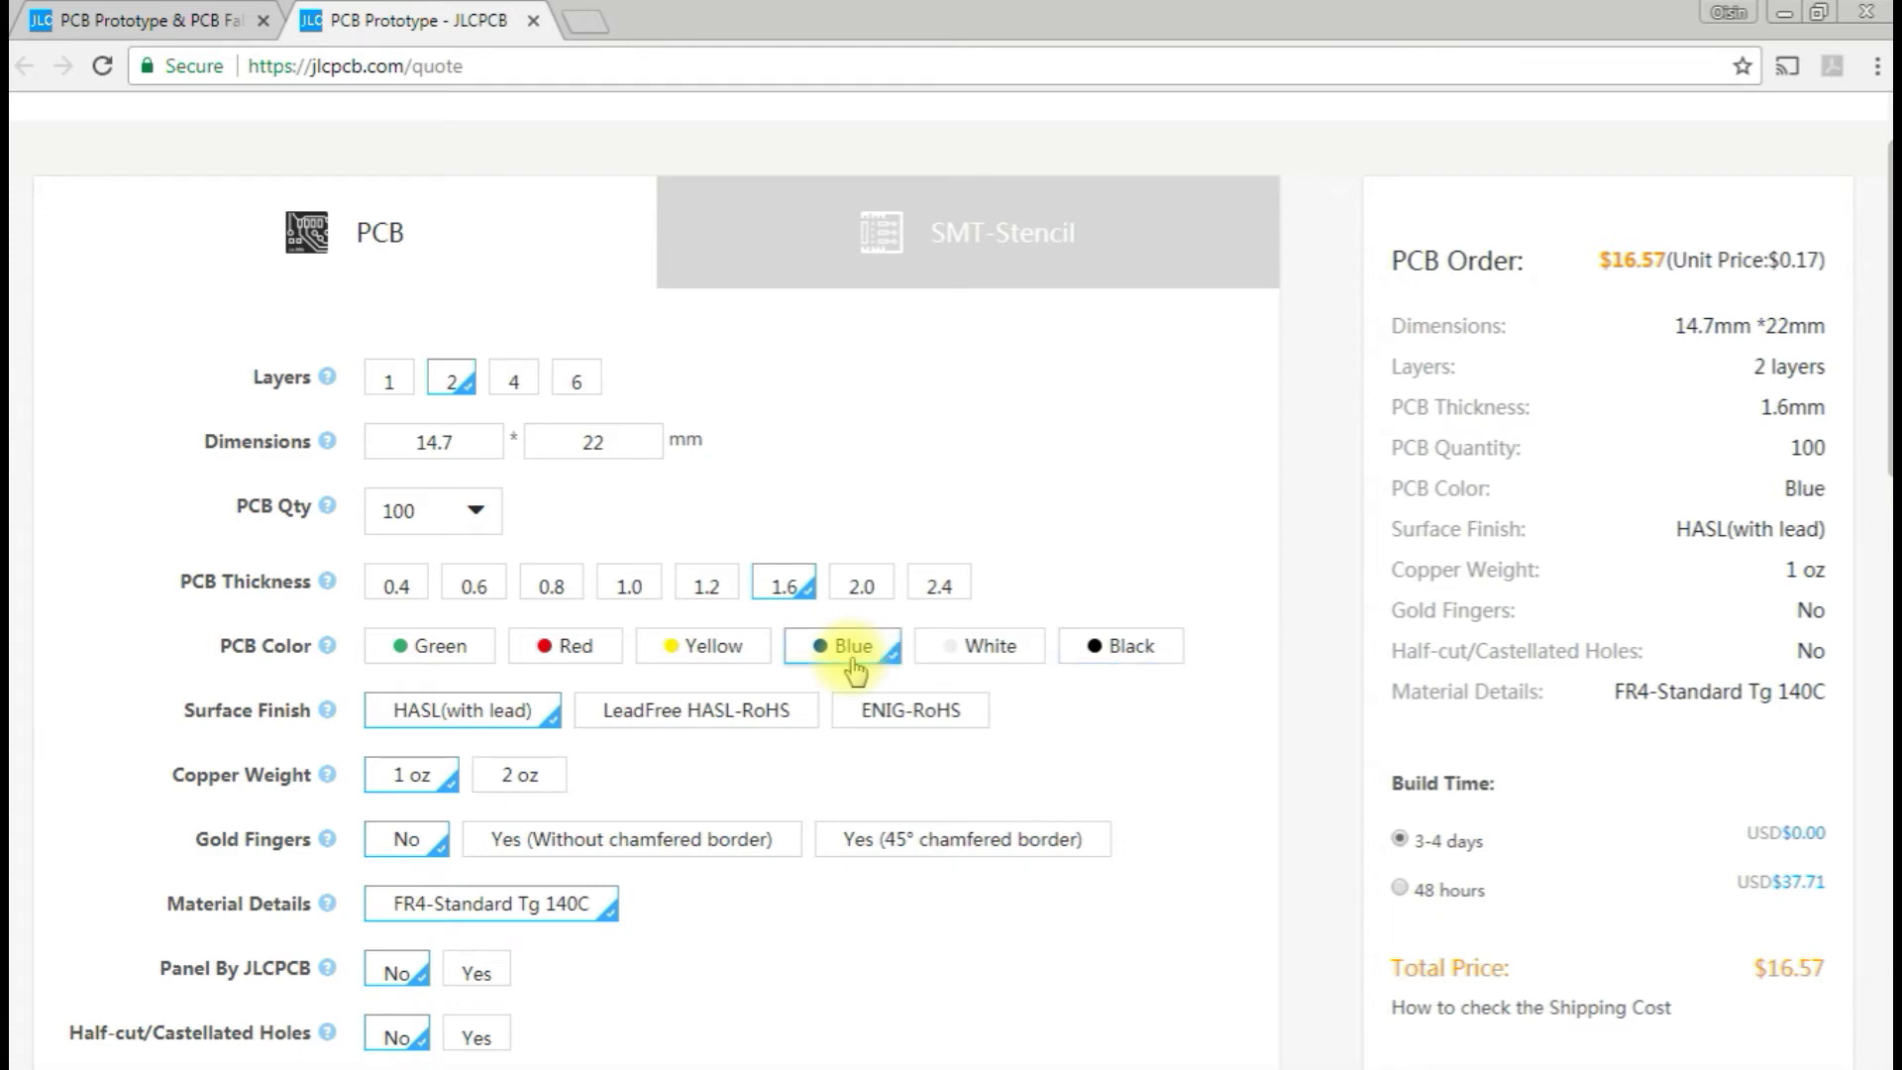
scroll(614, 575, down, 3)
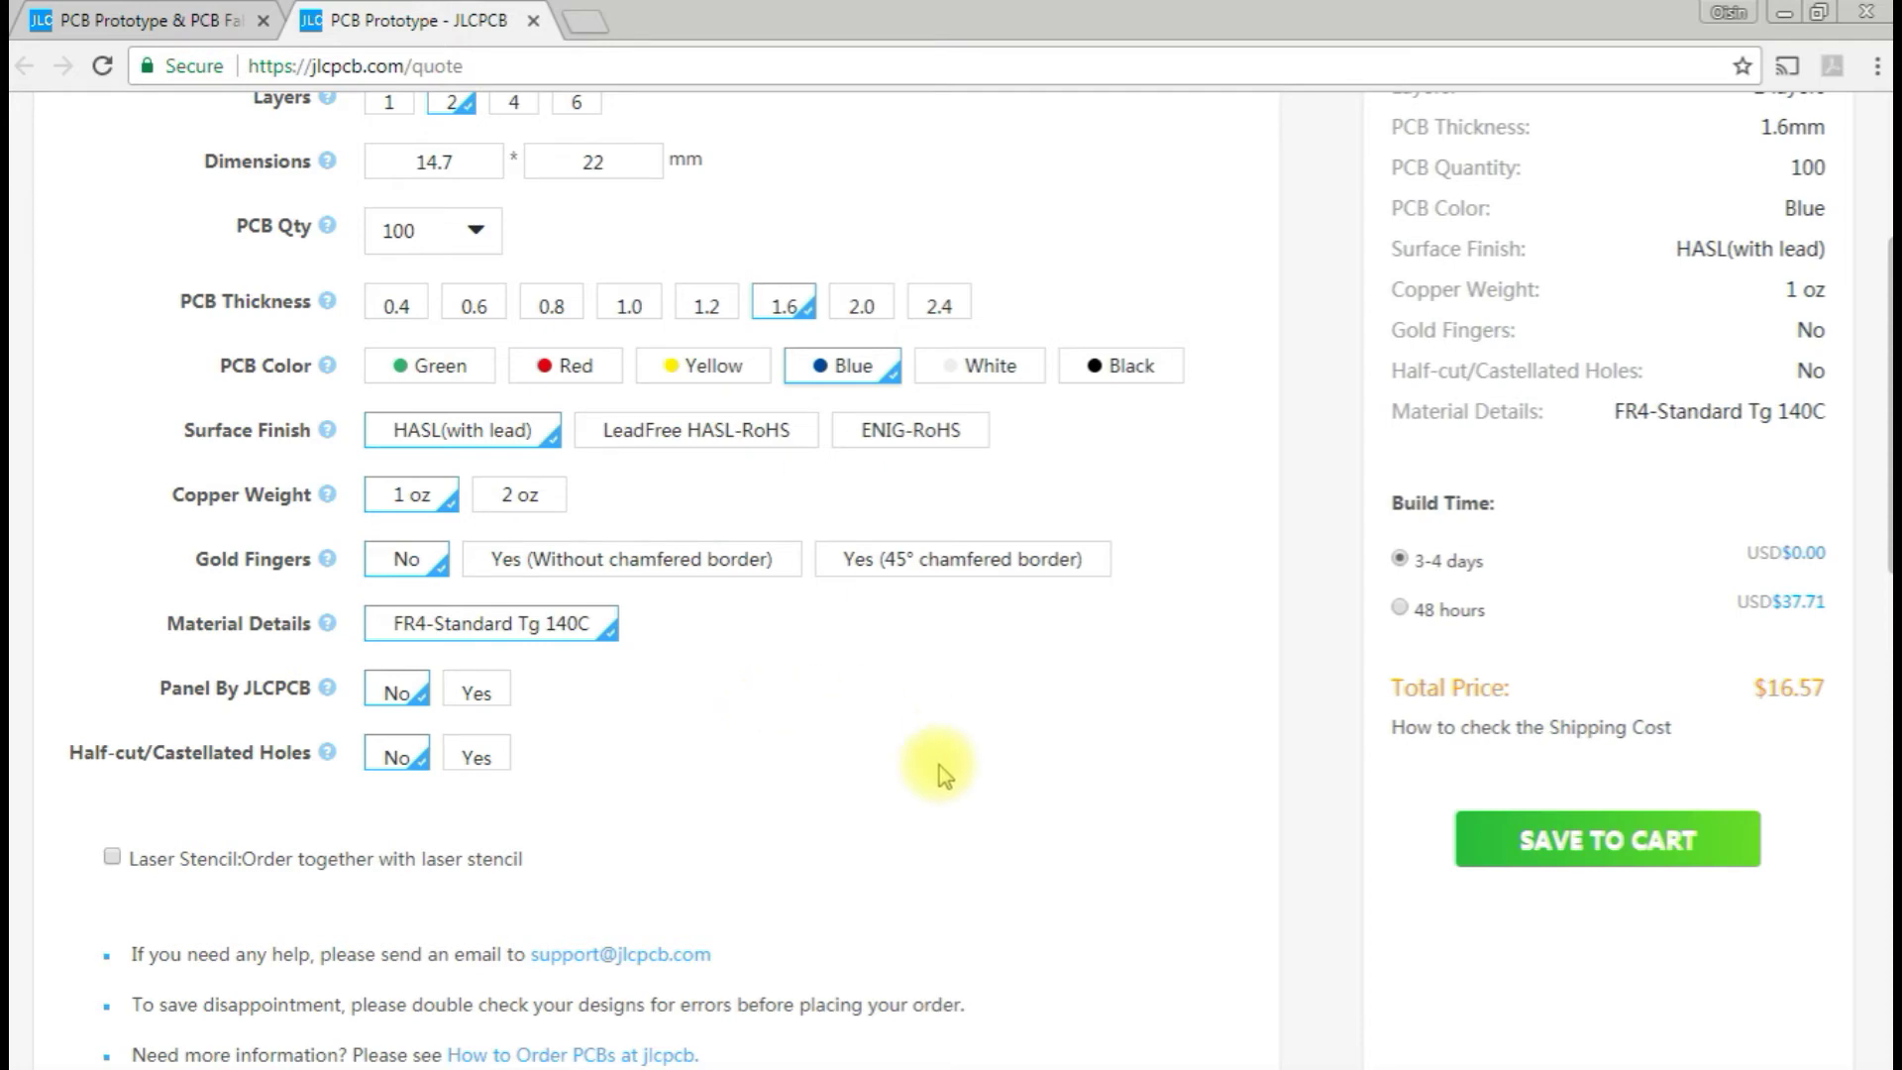
scroll(835, 820, up, 3)
scroll(835, 820, down, 2)
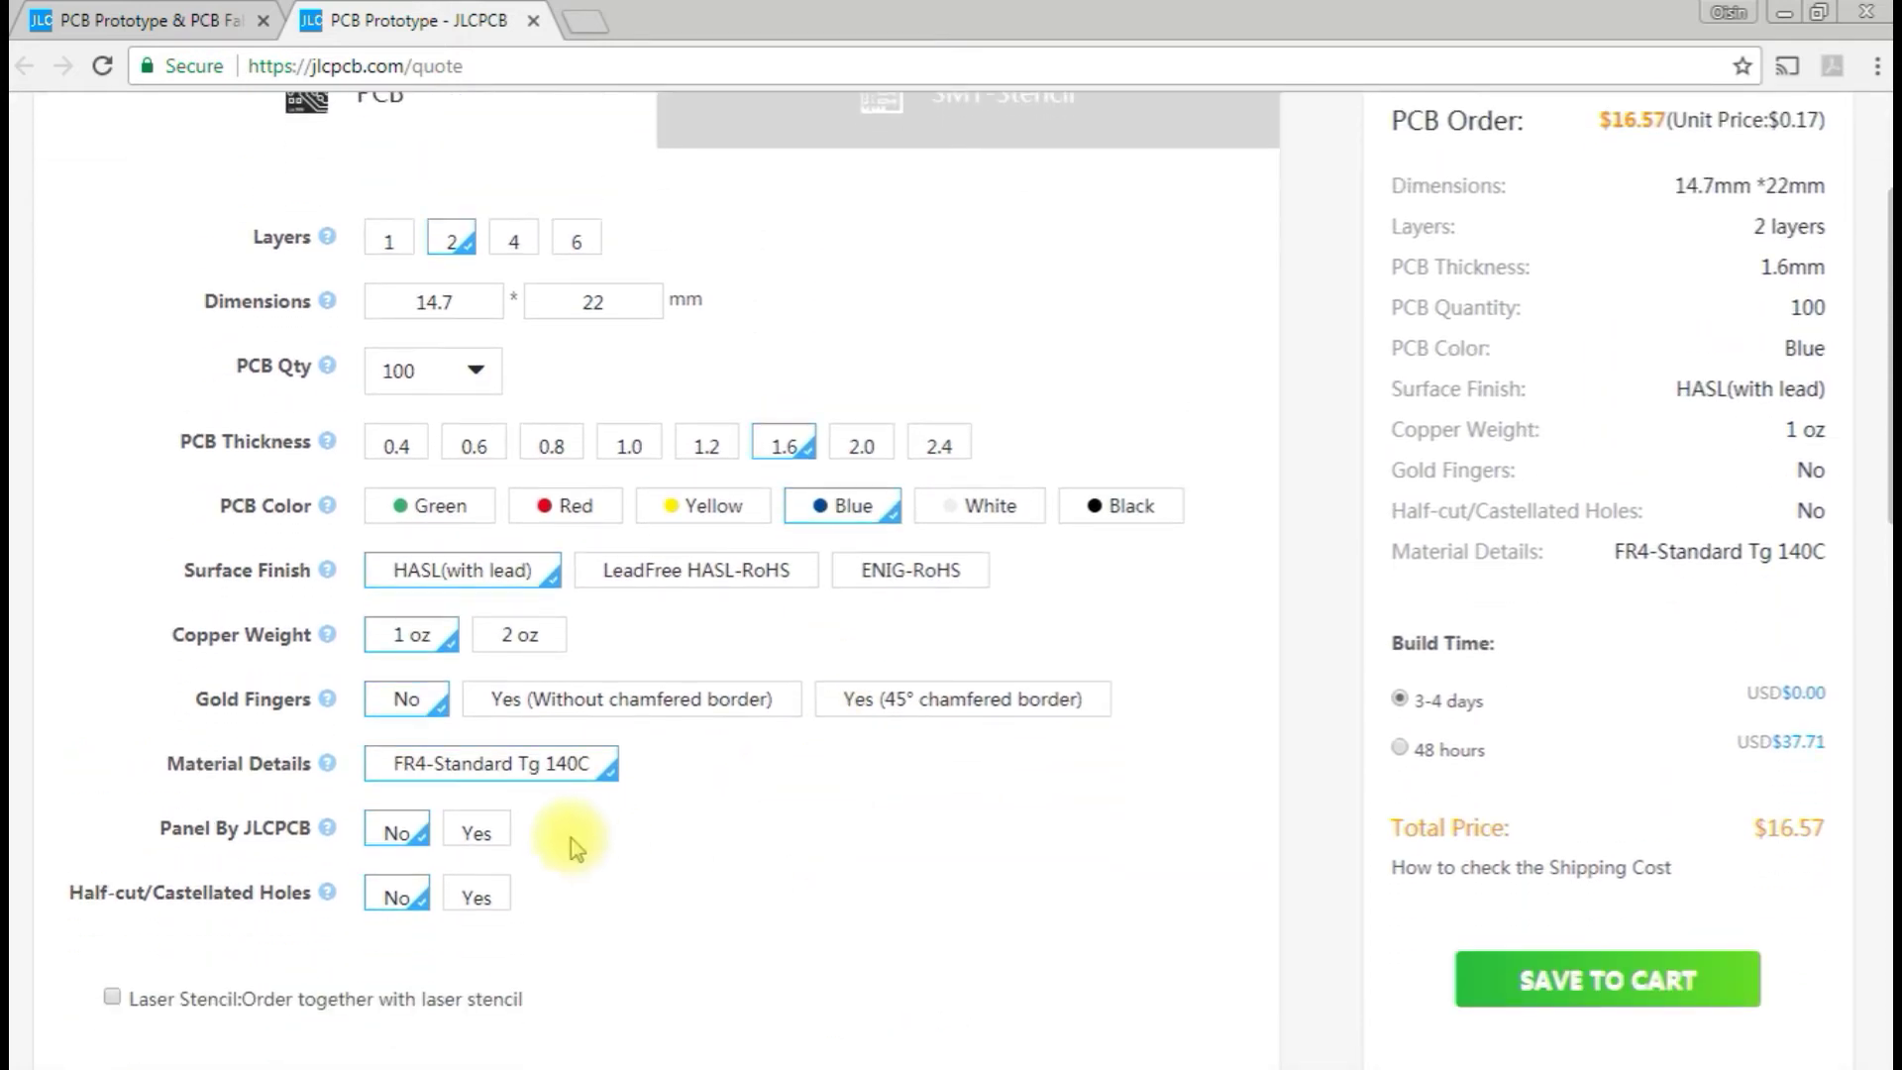
click(475, 834)
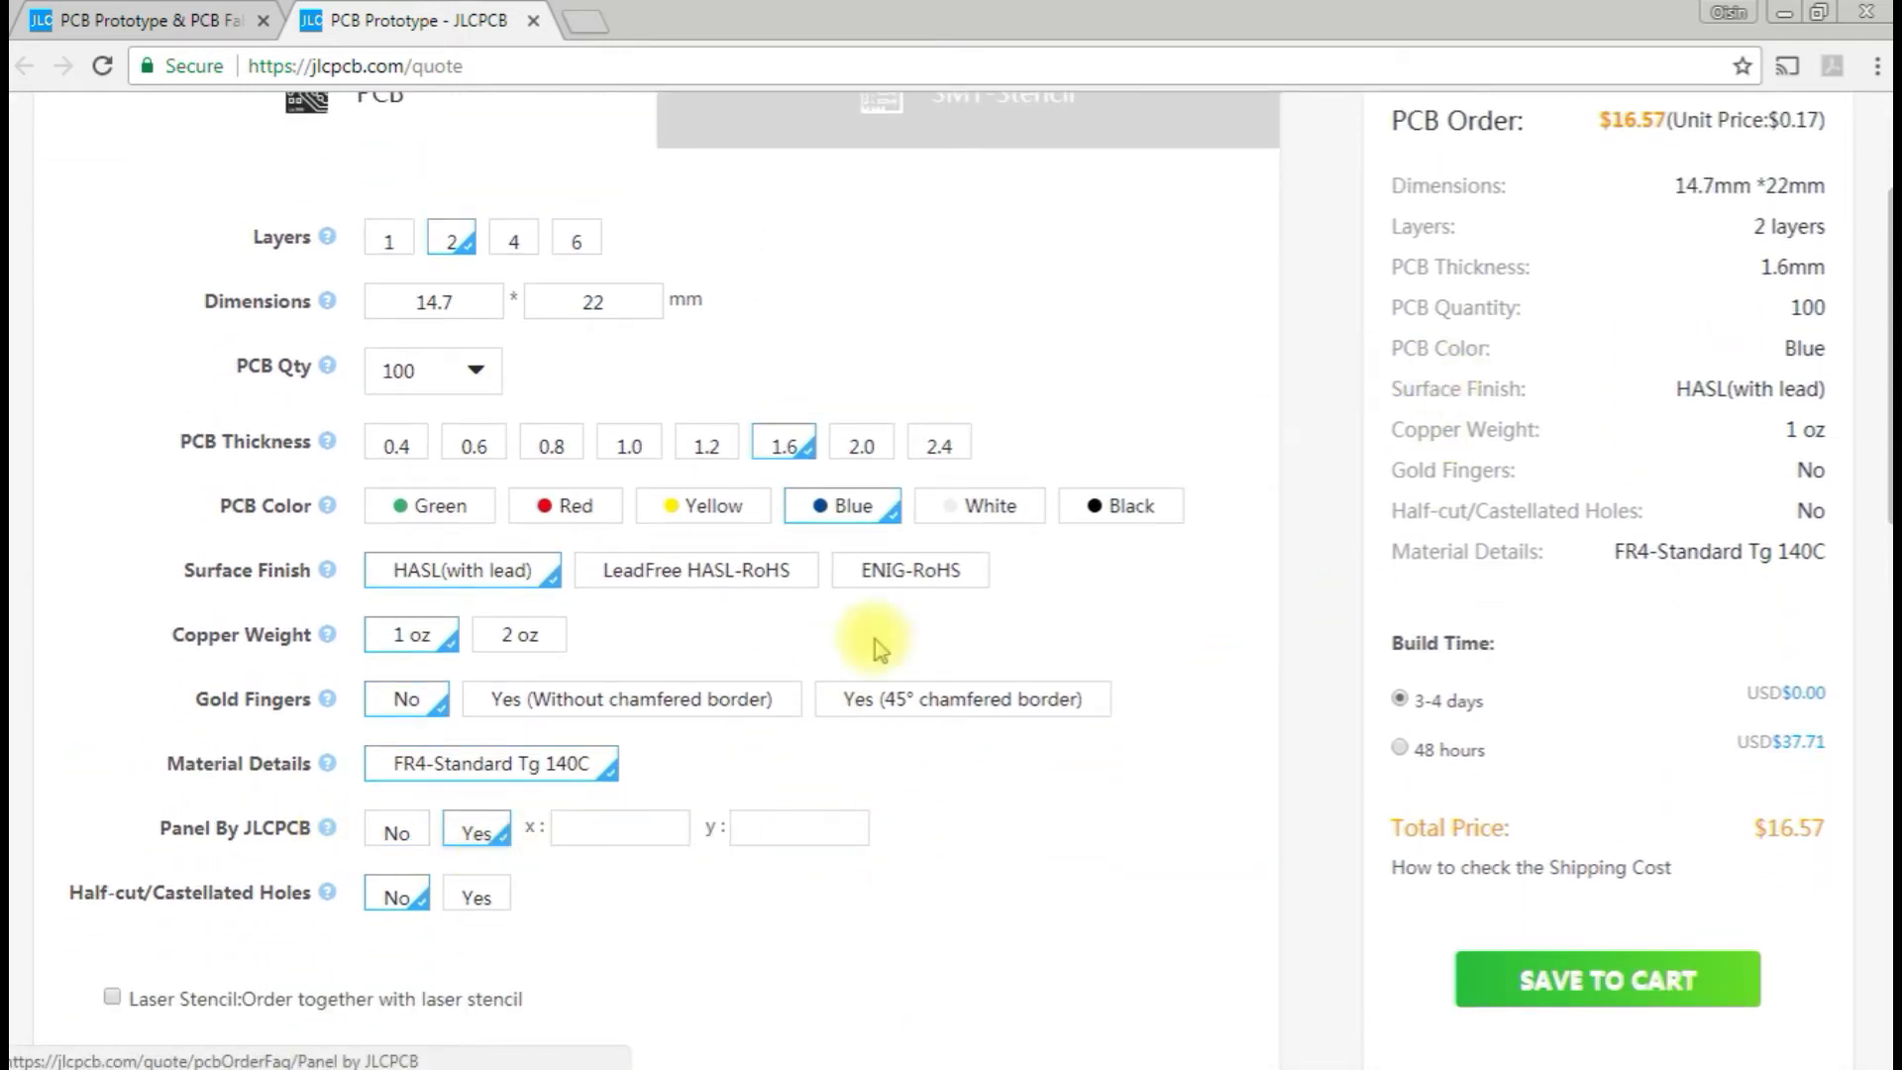
click(669, 840)
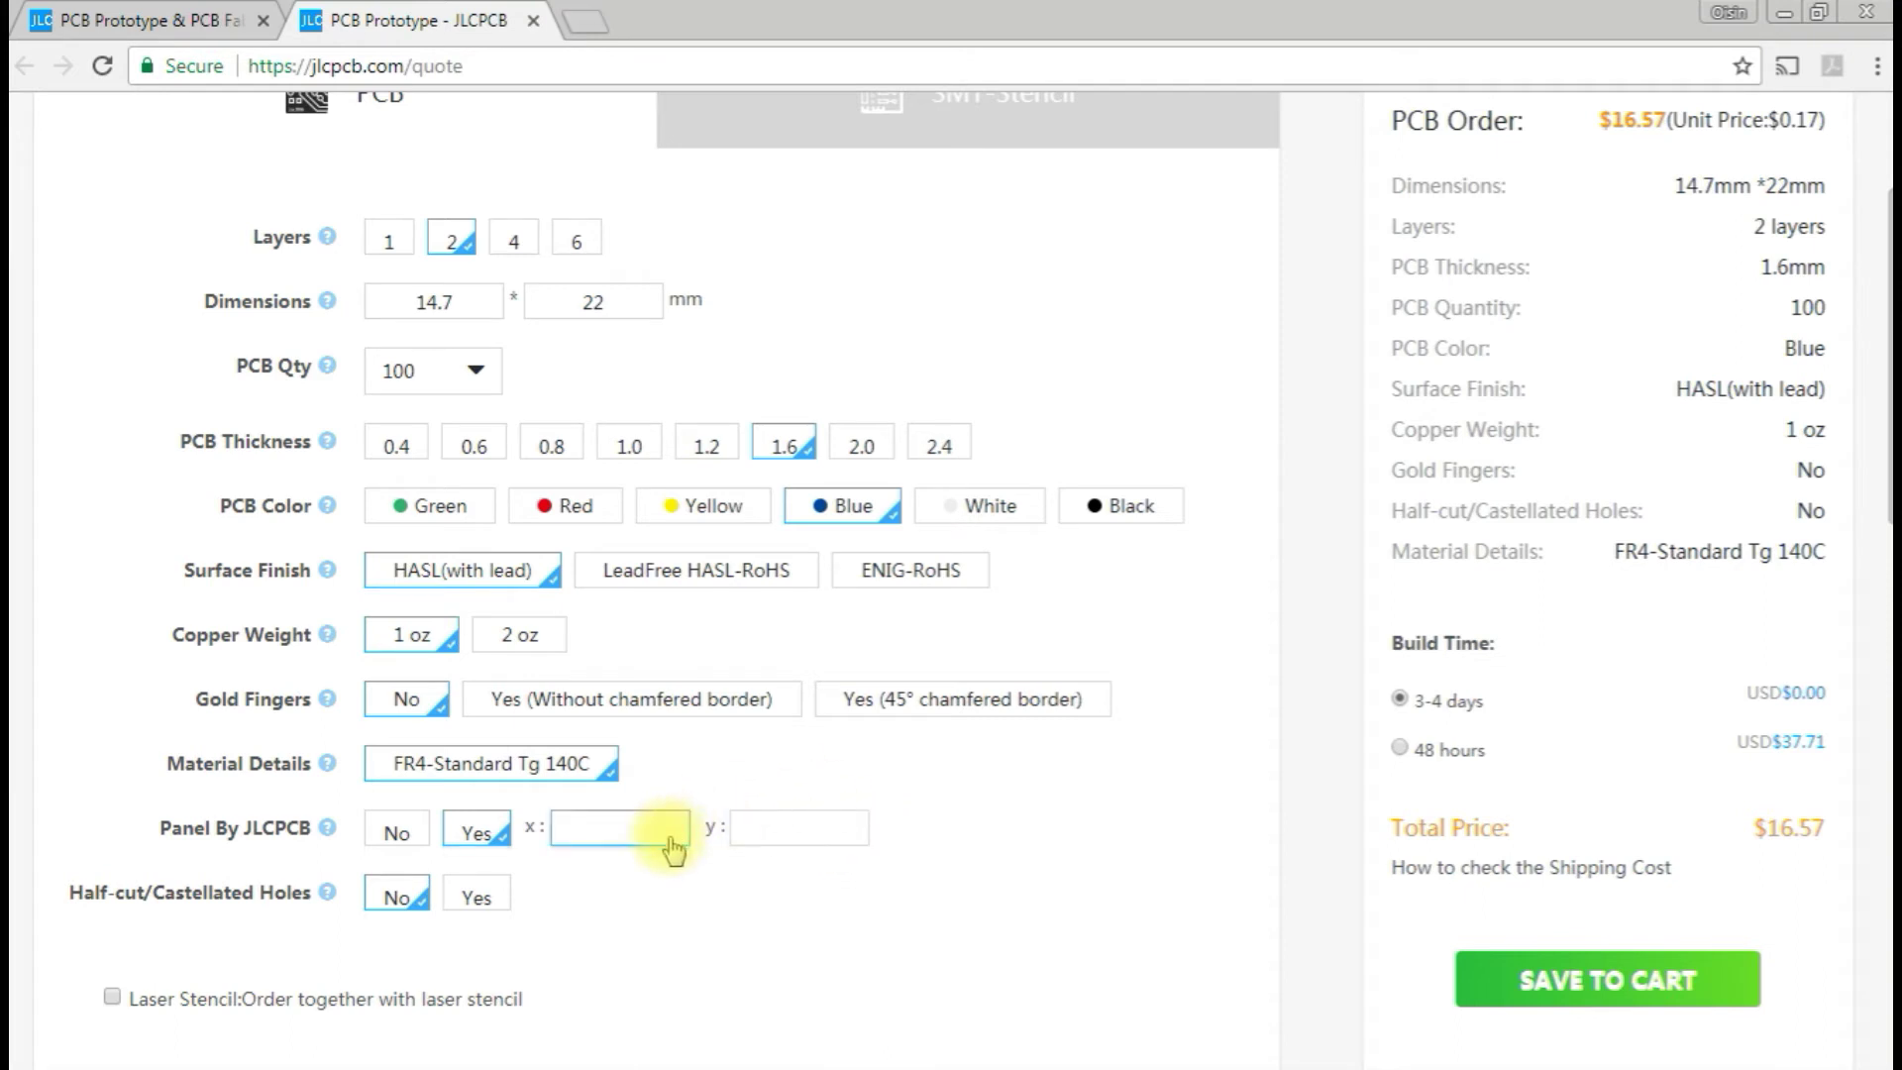
text(100)
click(832, 834)
text(100)
click(828, 871)
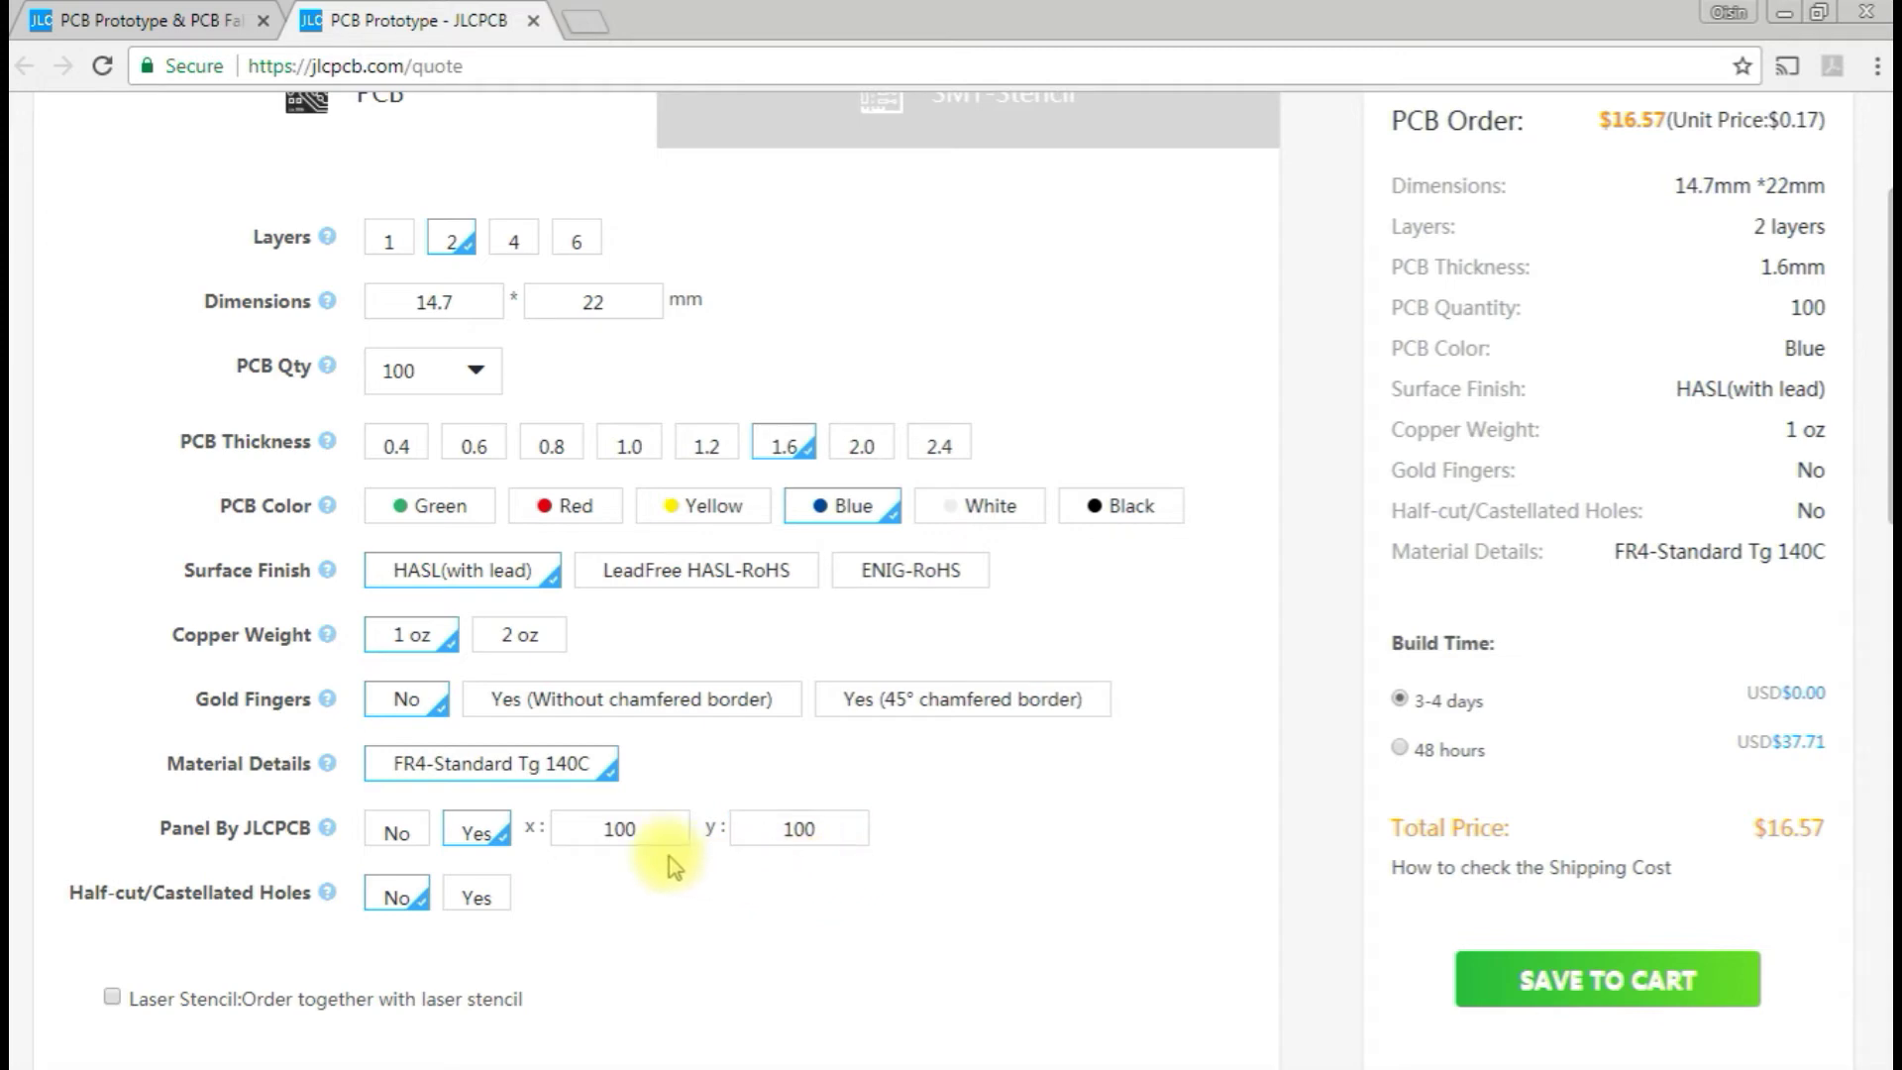
click(397, 832)
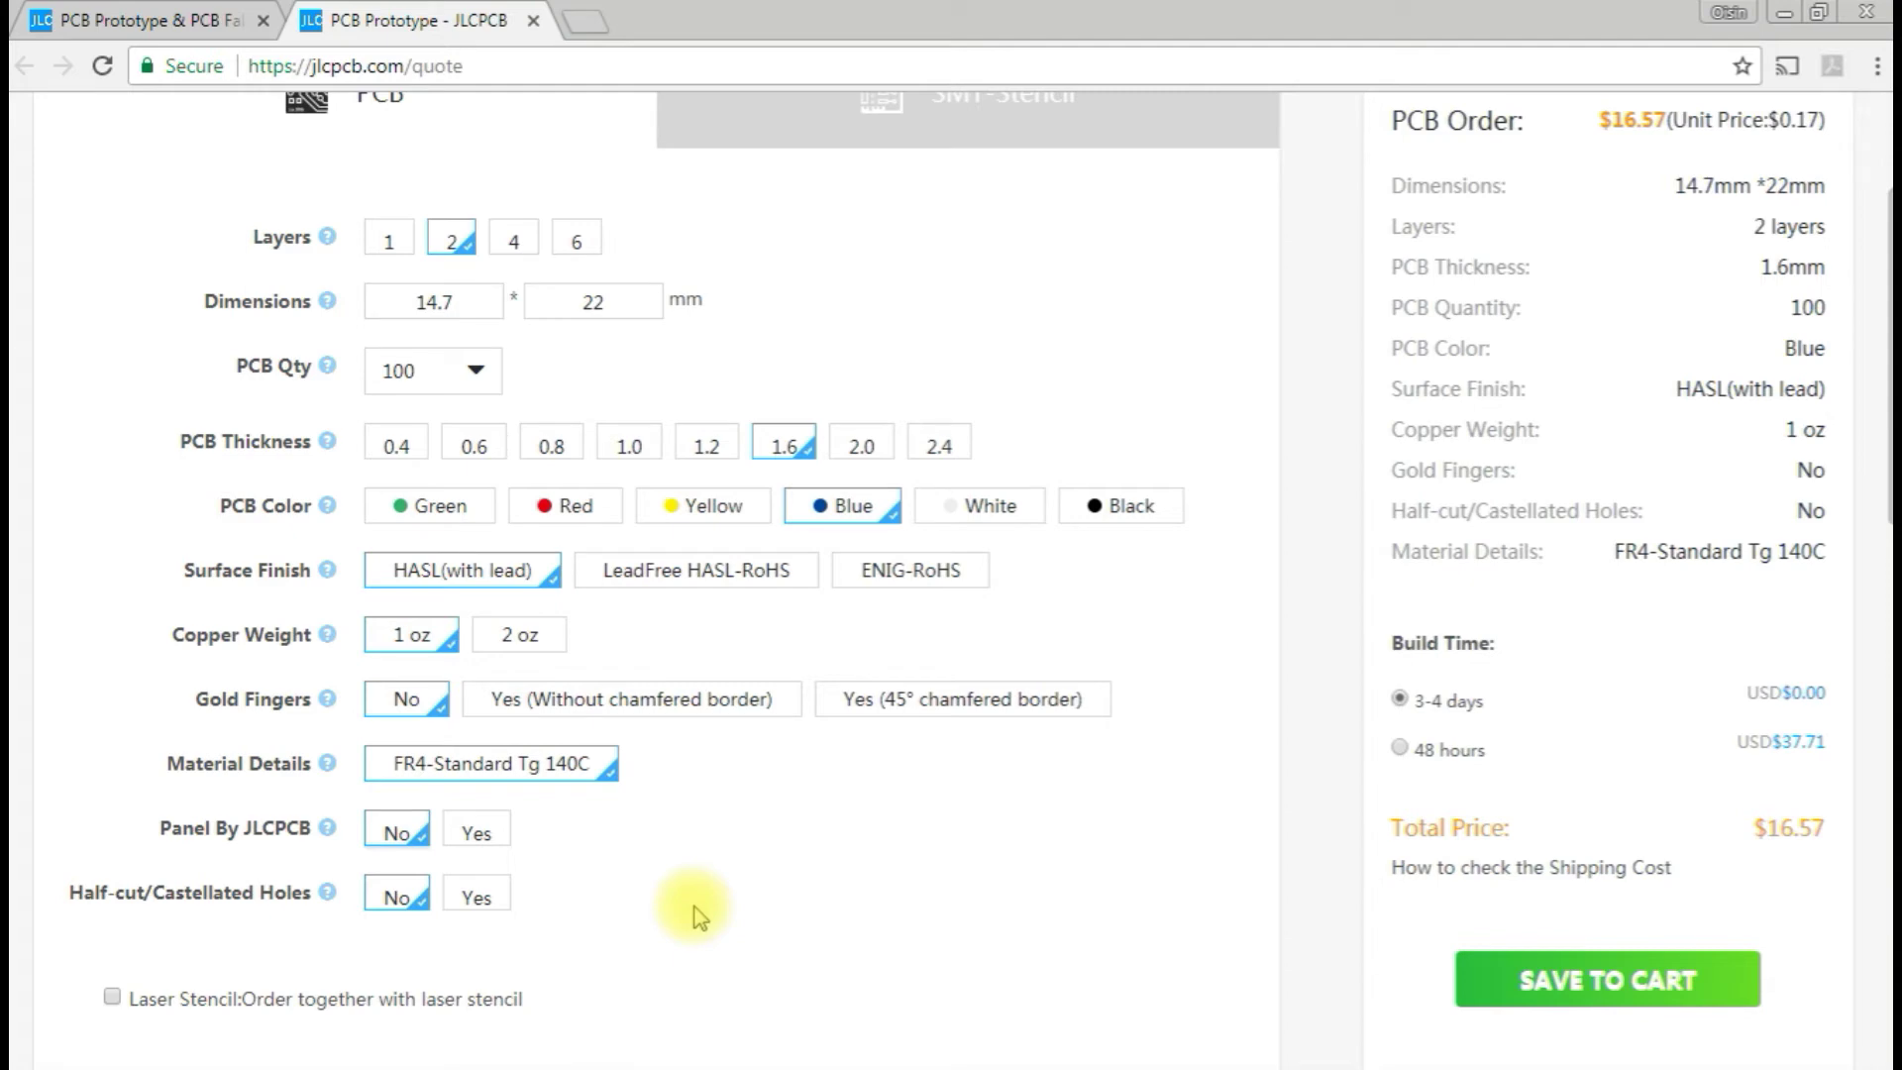
Scroll through the quote to review the 3-4 day build time and $16.57 total.
scroll(729, 943, up, 3)
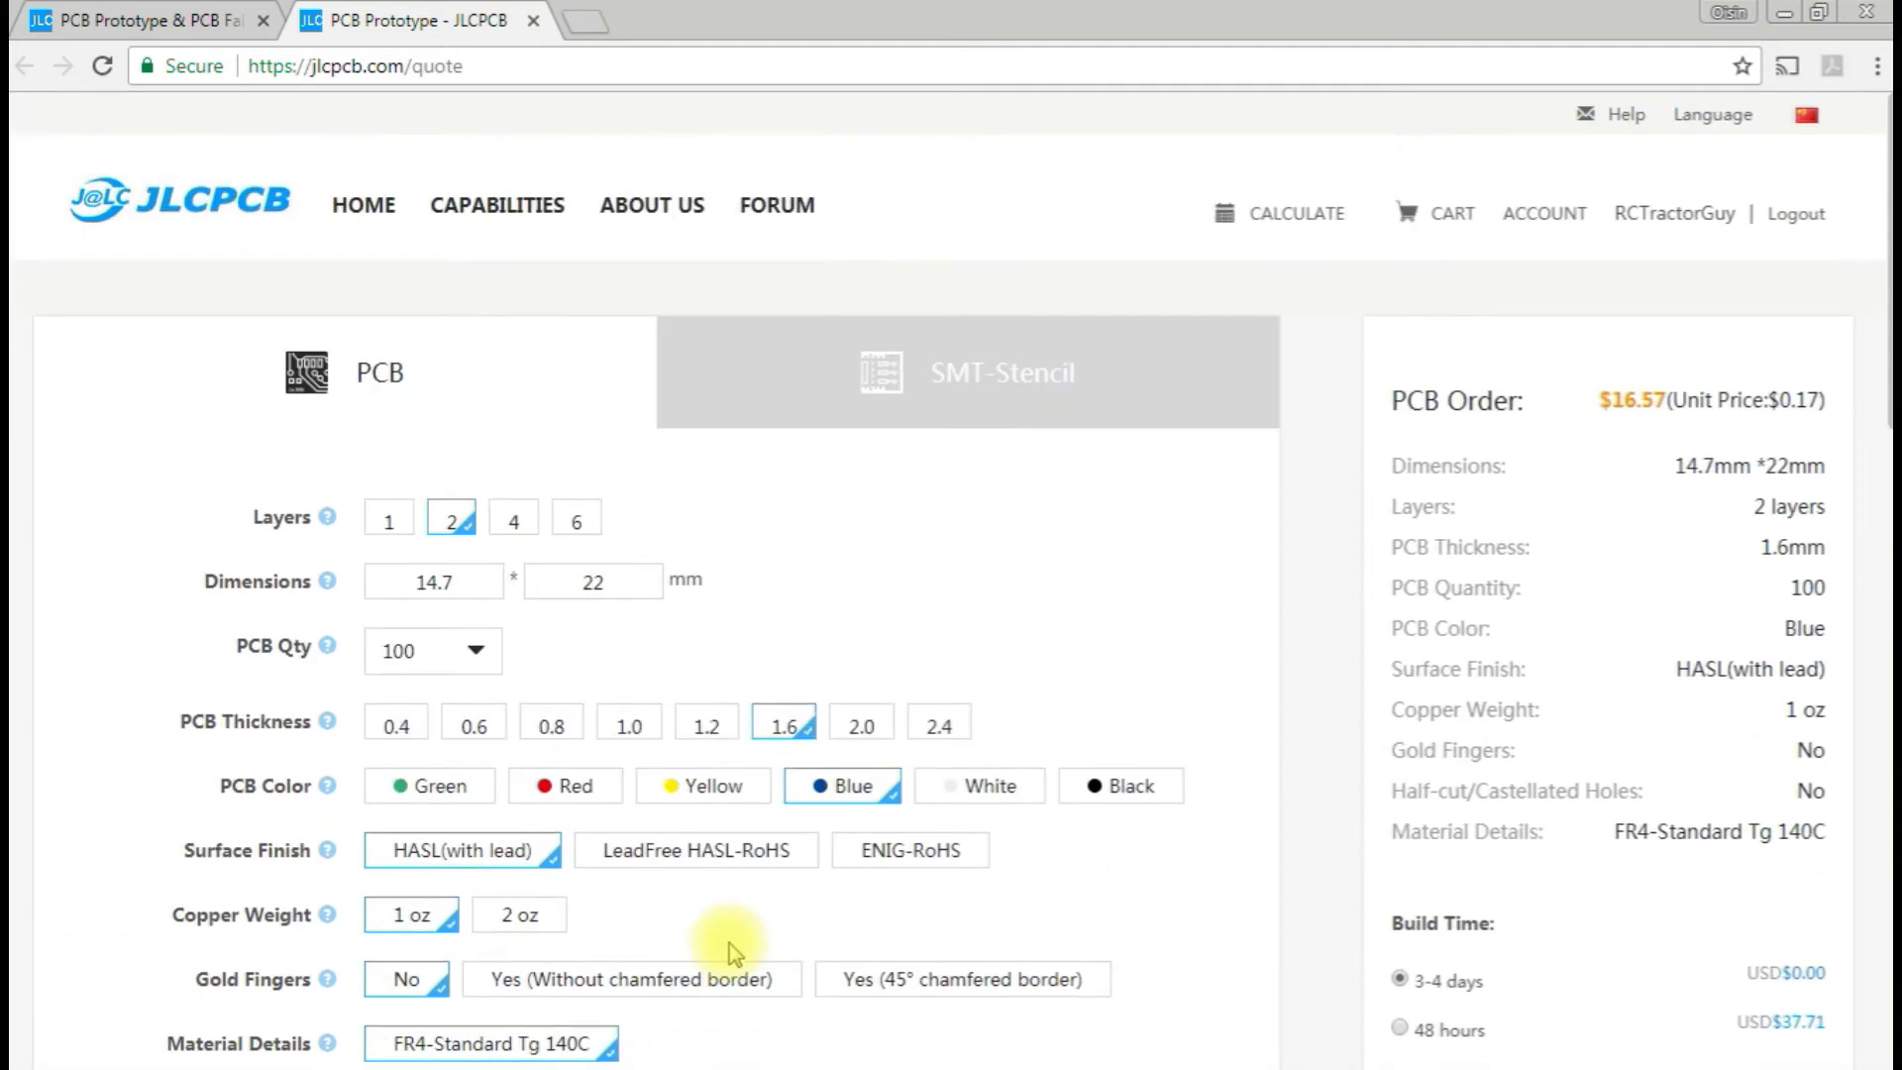
scroll(786, 921, down, 6)
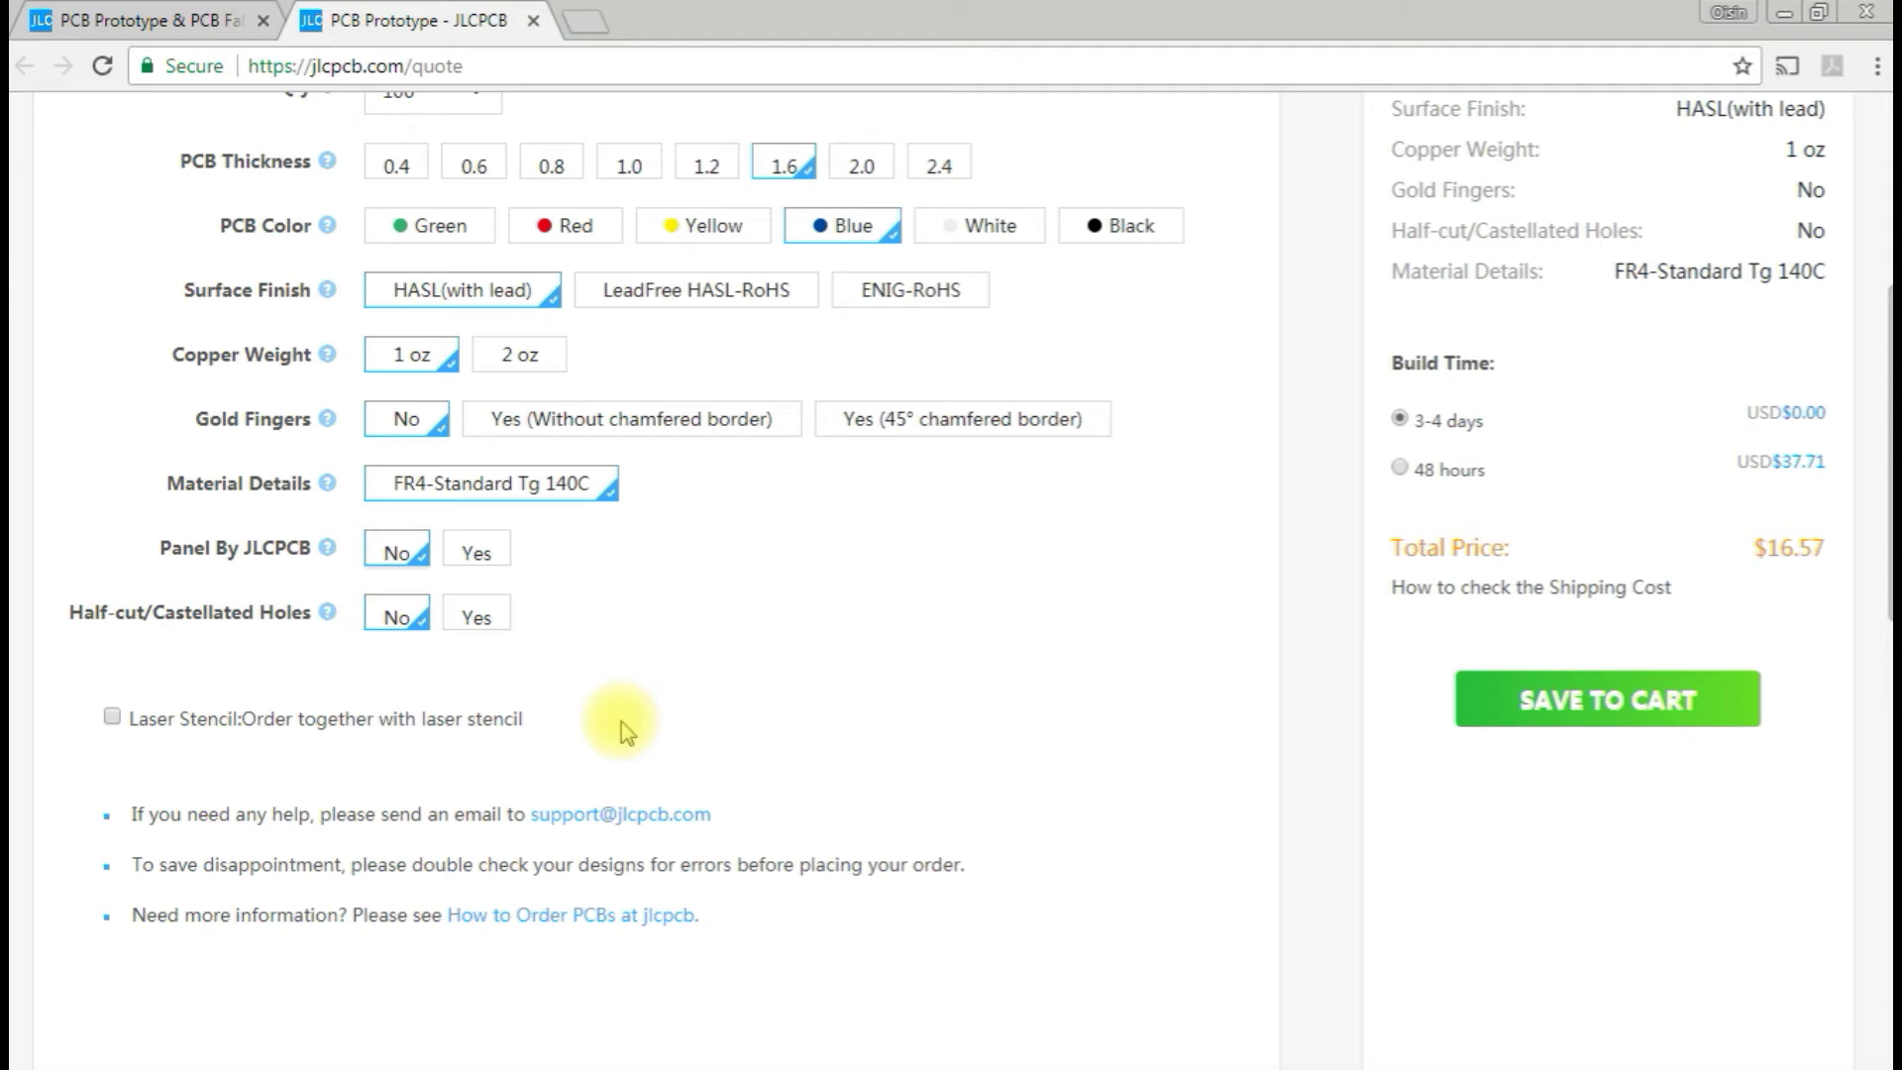
scroll(654, 731, up, 3)
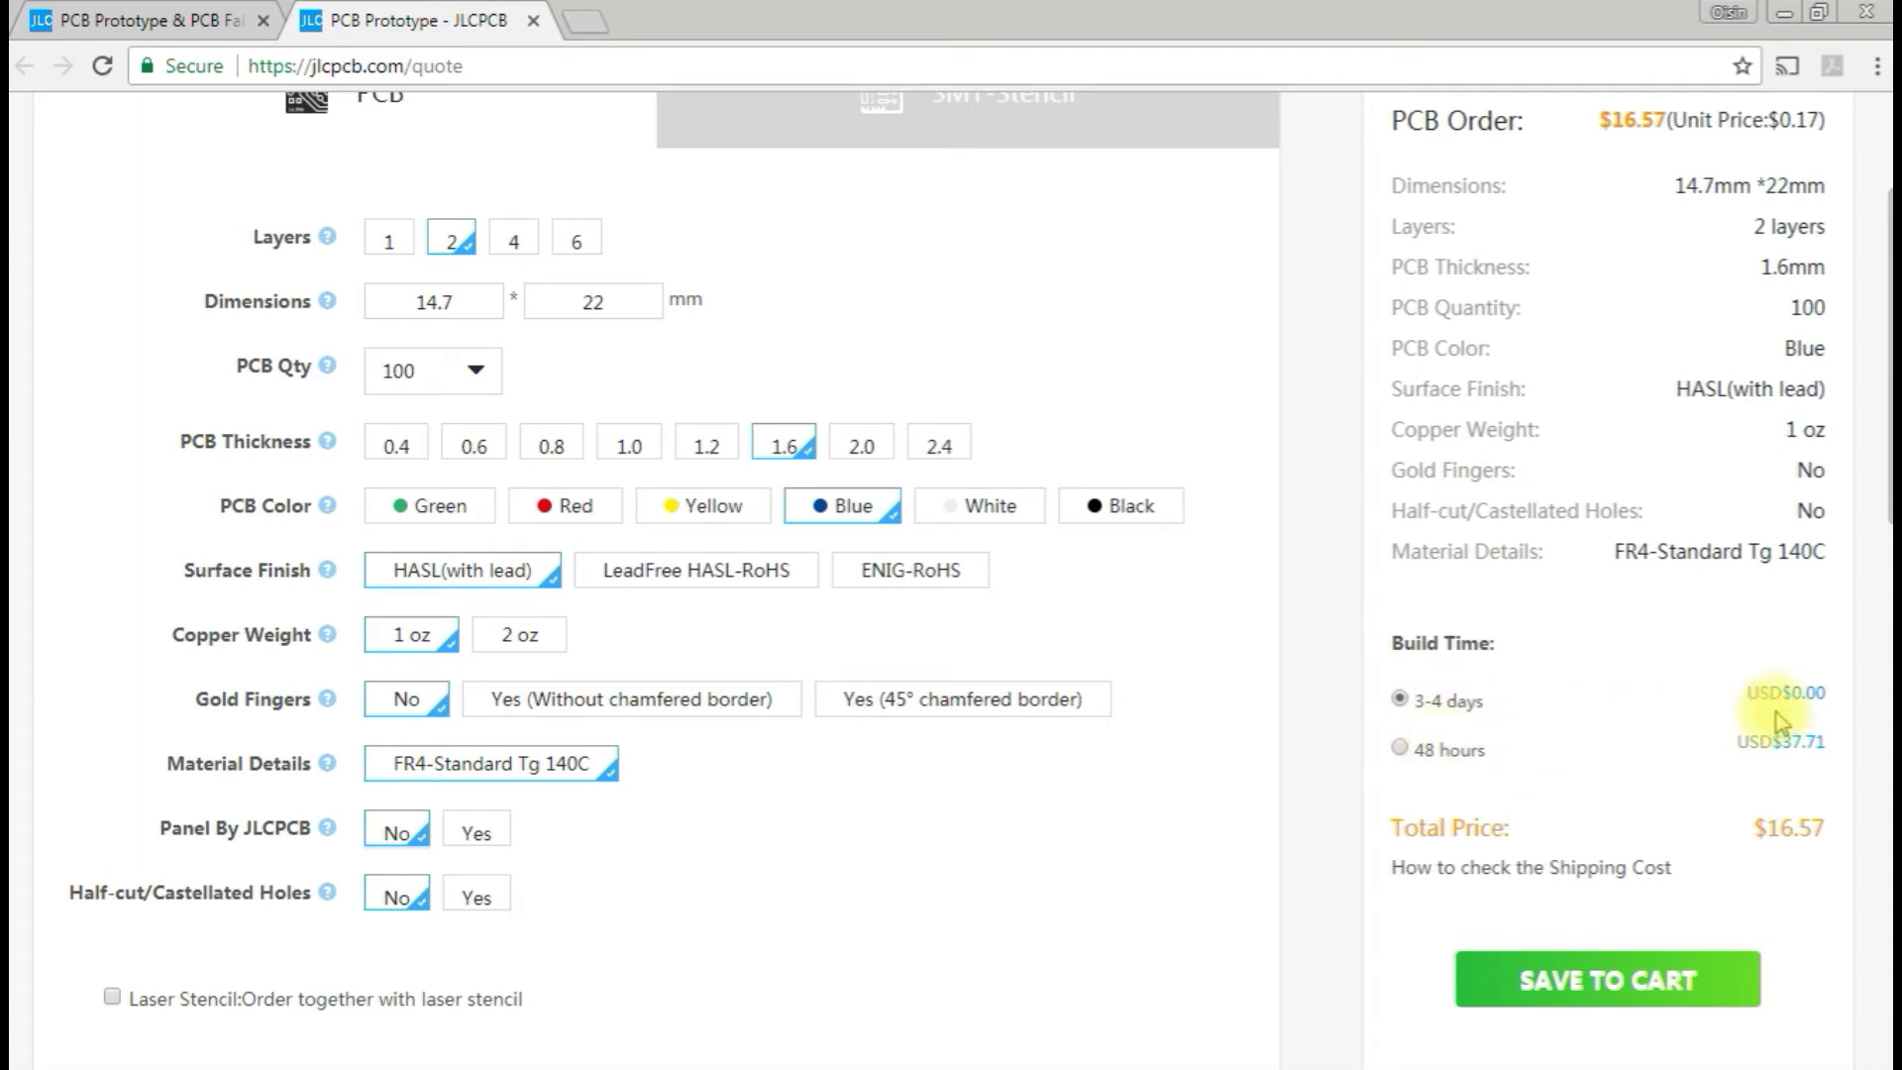
scroll(1120, 797, down, 4)
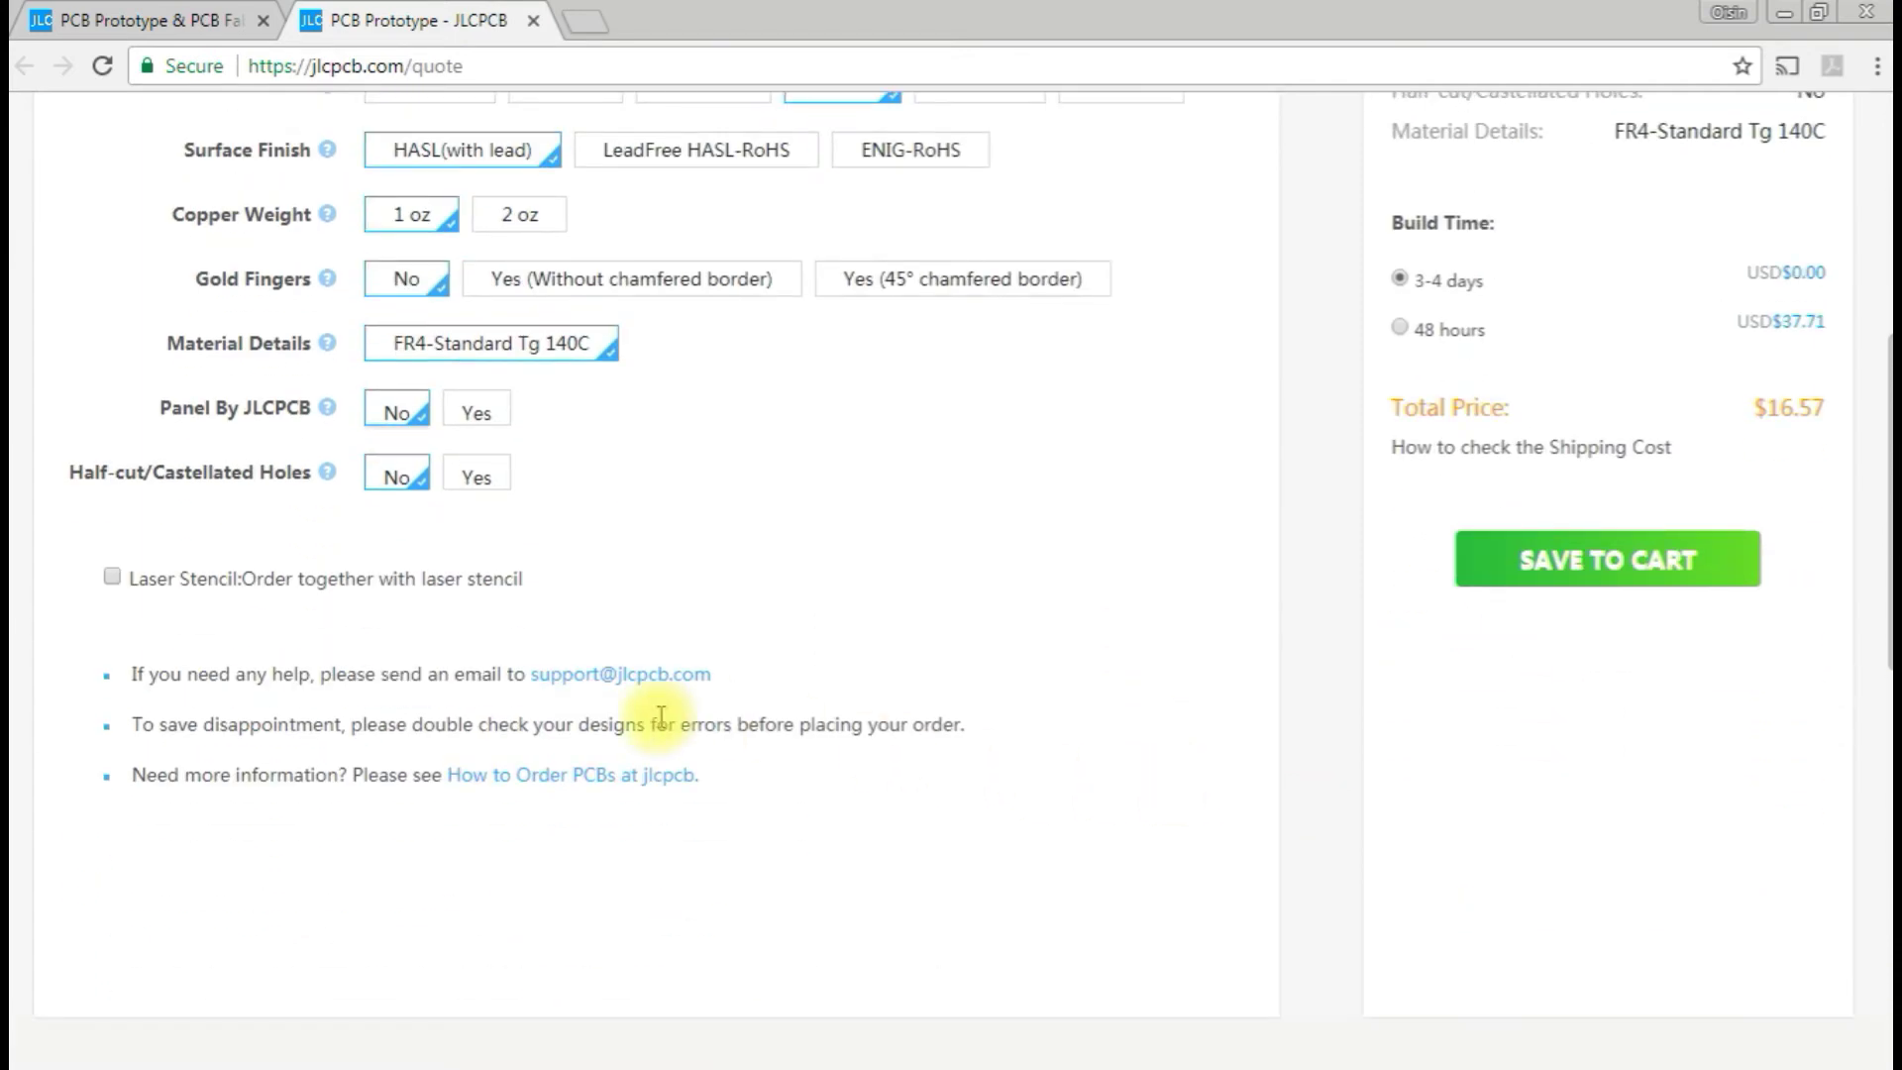
Upload the Tractor_Board_2_Top gerber file for the quote.
click(1592, 584)
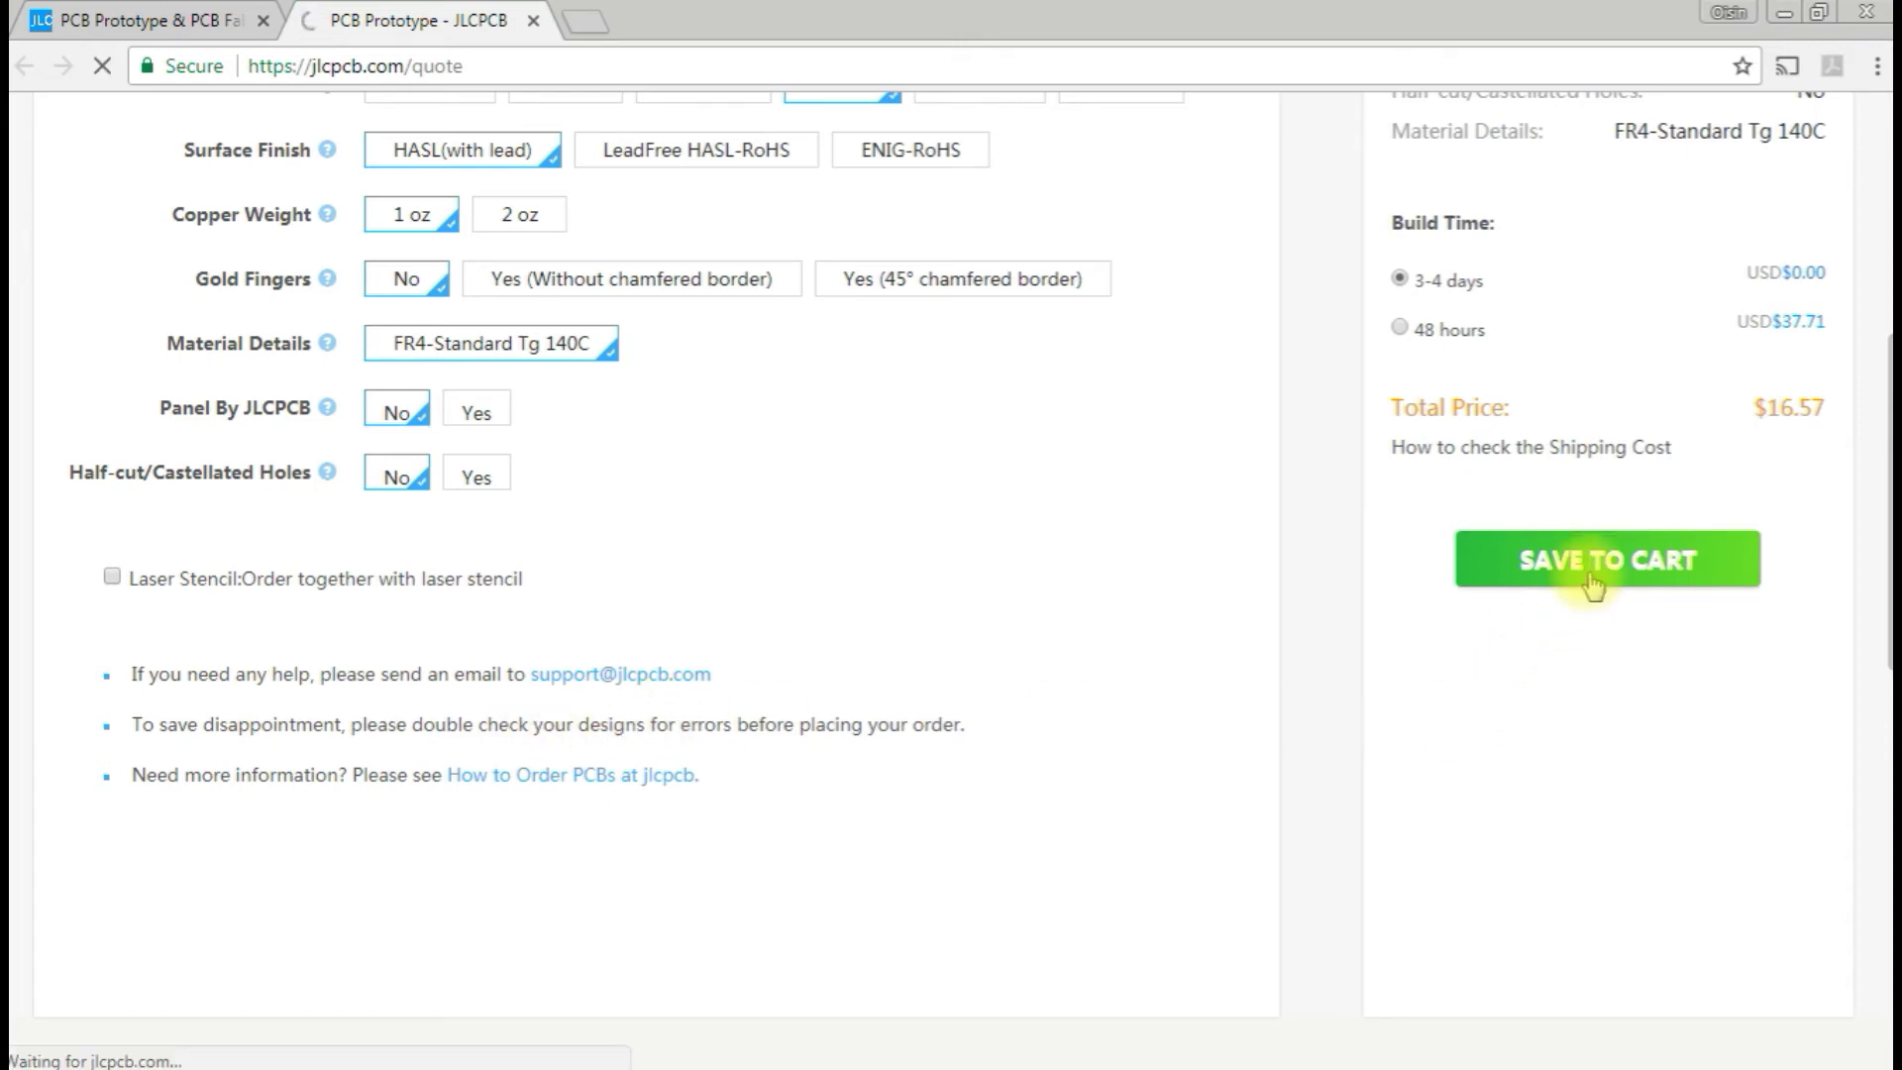
click(639, 382)
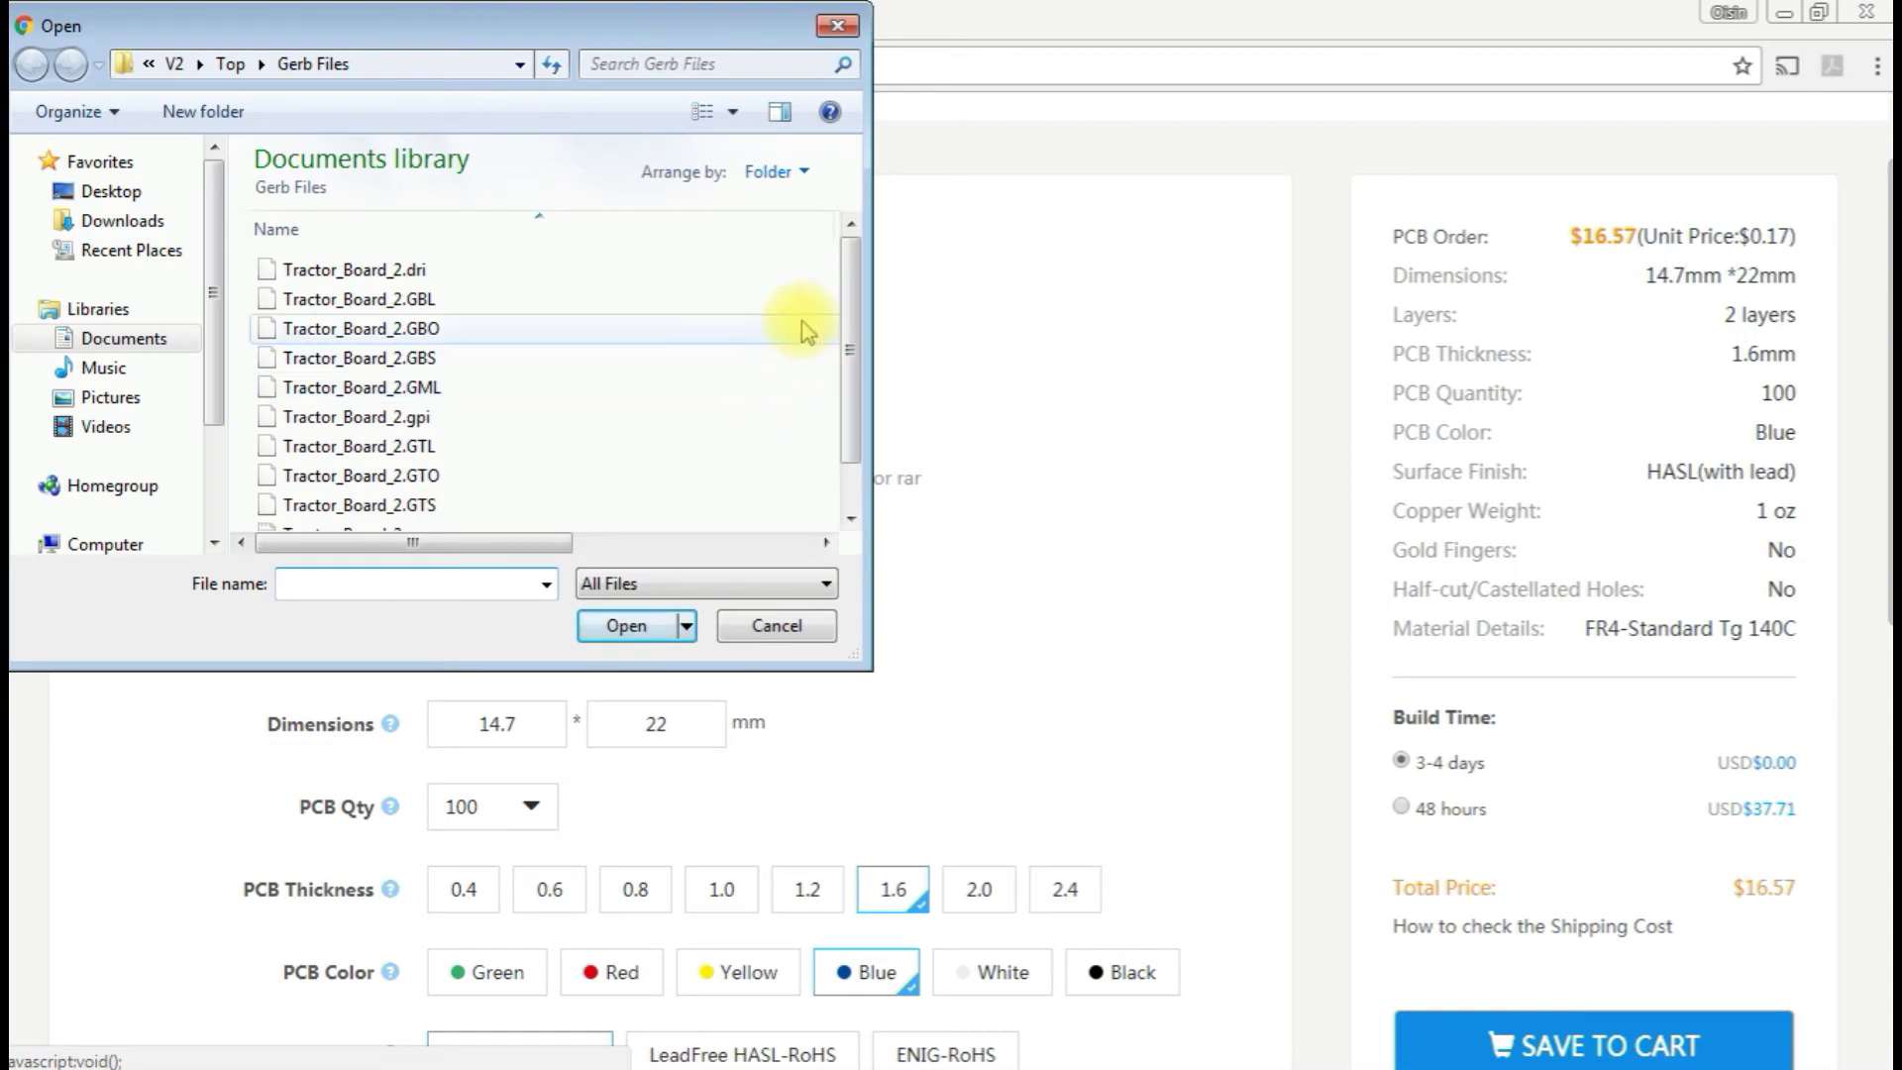
drag(850, 320, 854, 389)
click(363, 514)
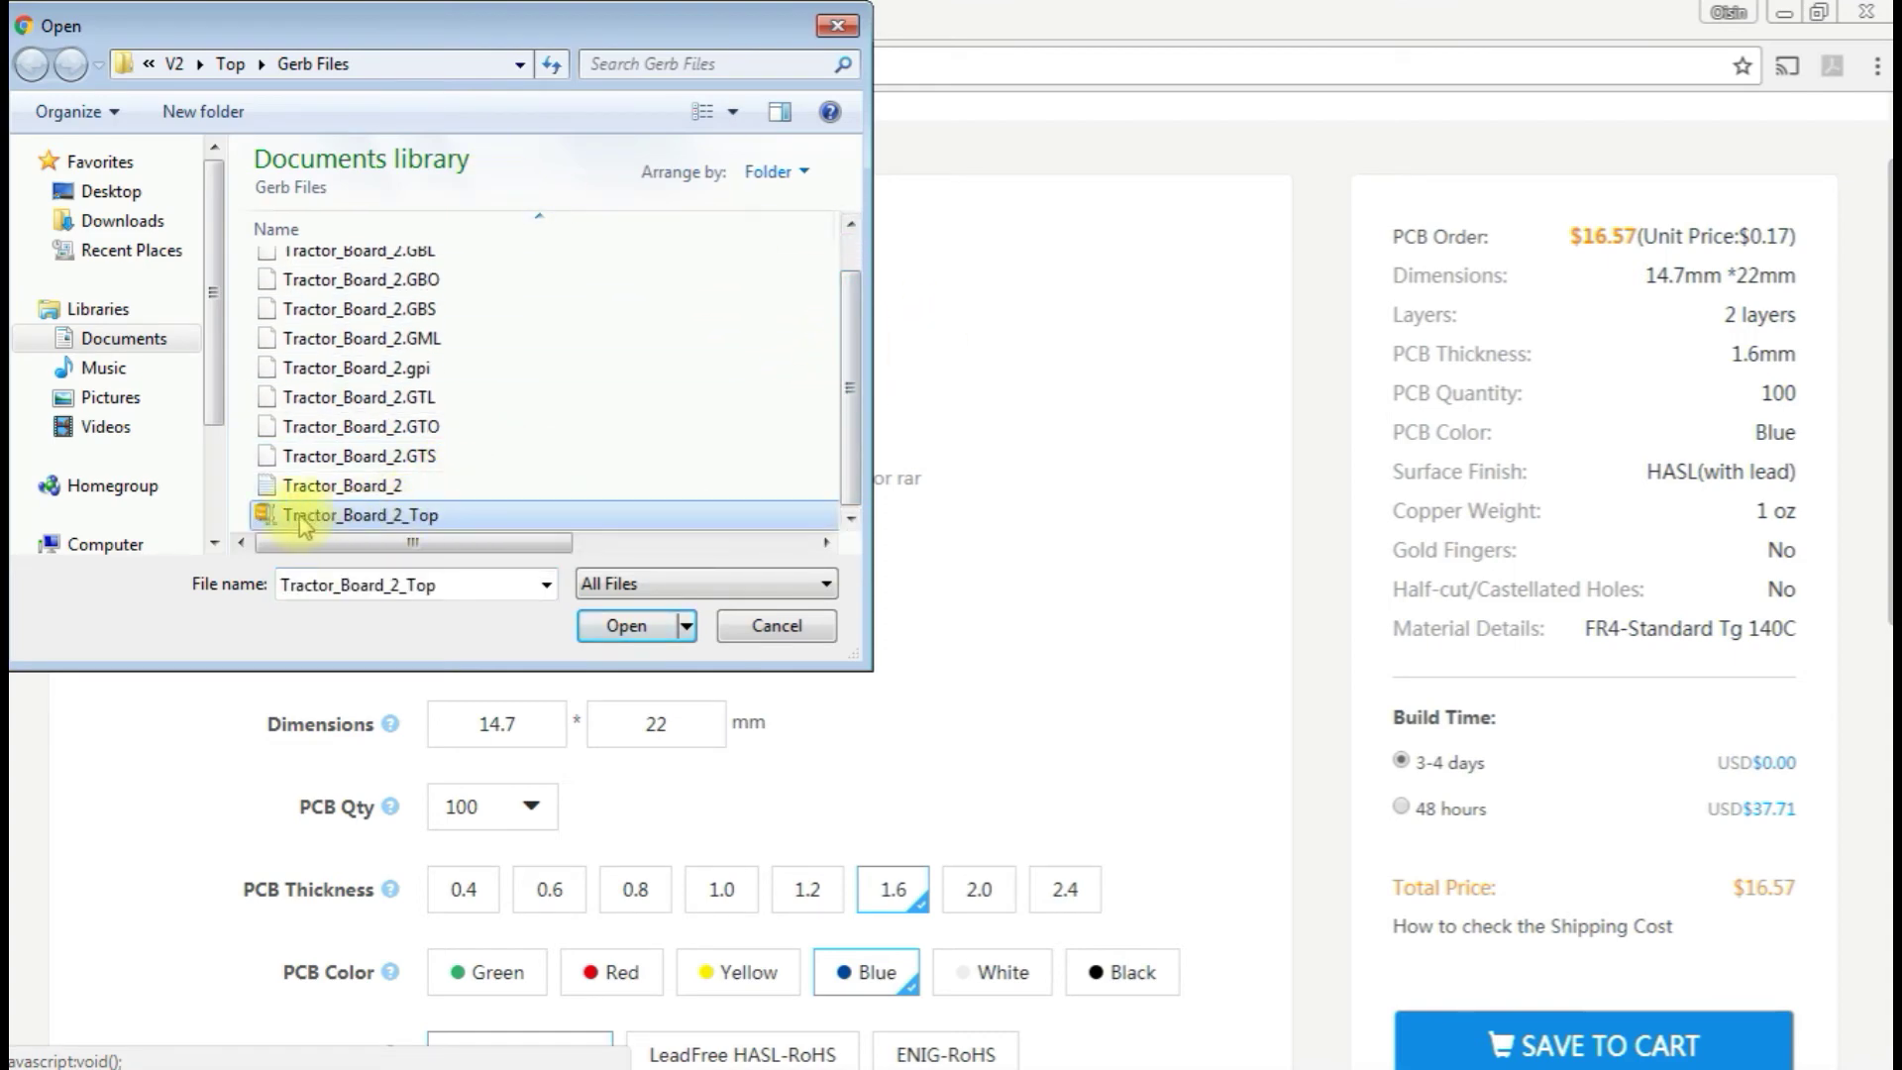
drag(374, 561, 287, 550)
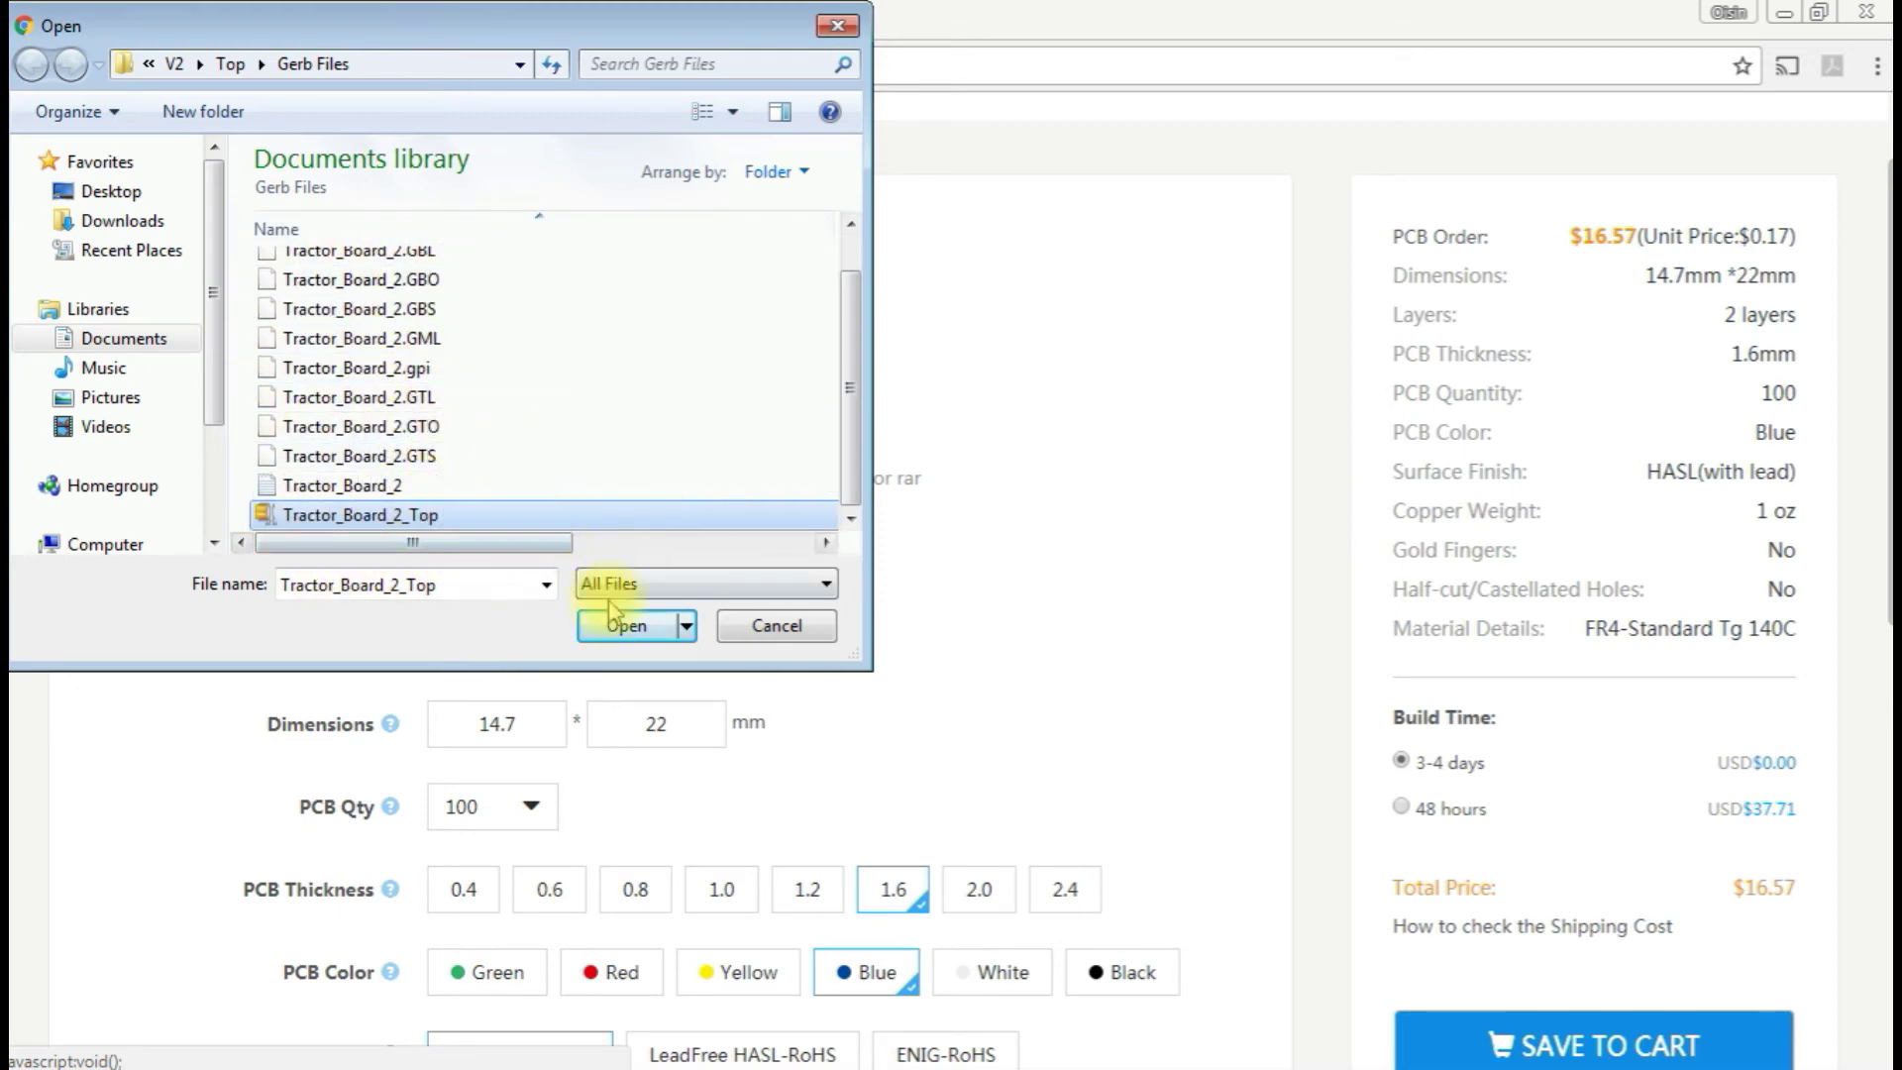
click(626, 626)
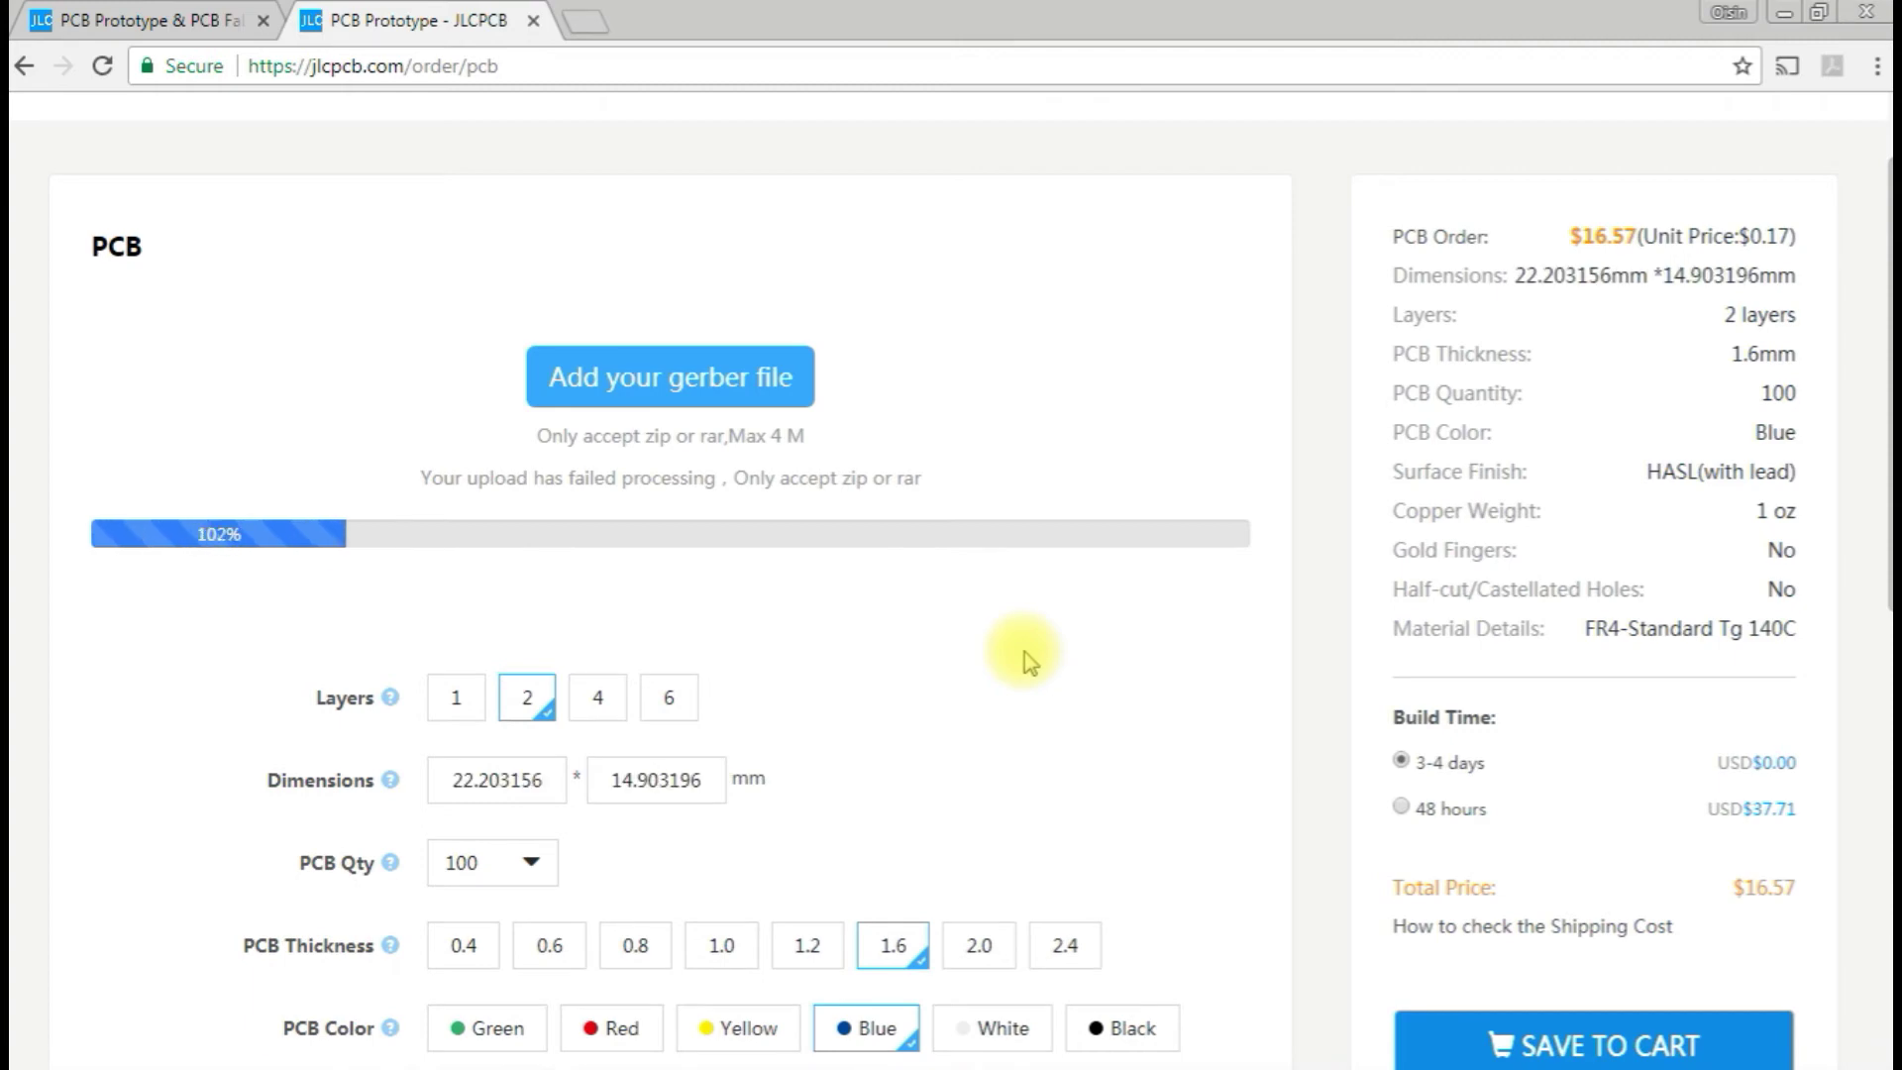
Save the blue 100-board Top order into the shopping cart.
scroll(1220, 768, up, 1)
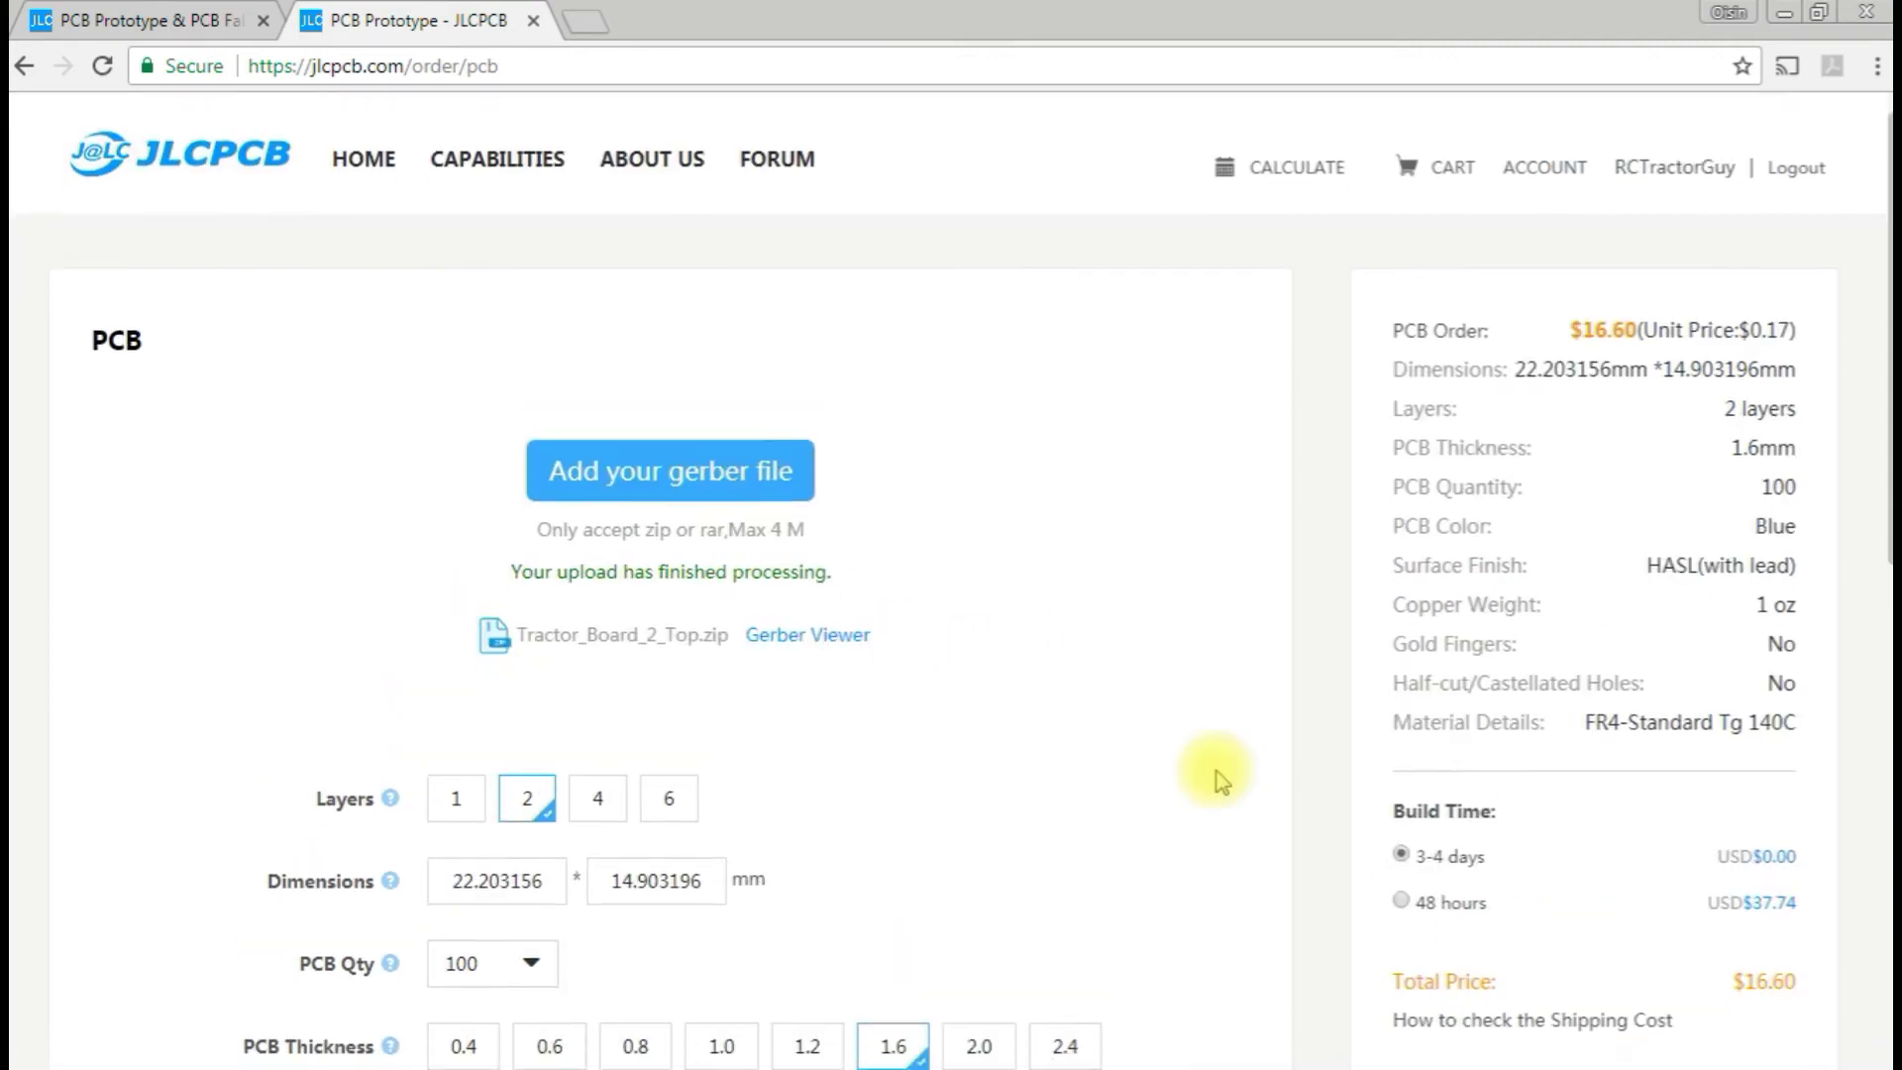
scroll(1219, 782, down, 5)
click(1597, 598)
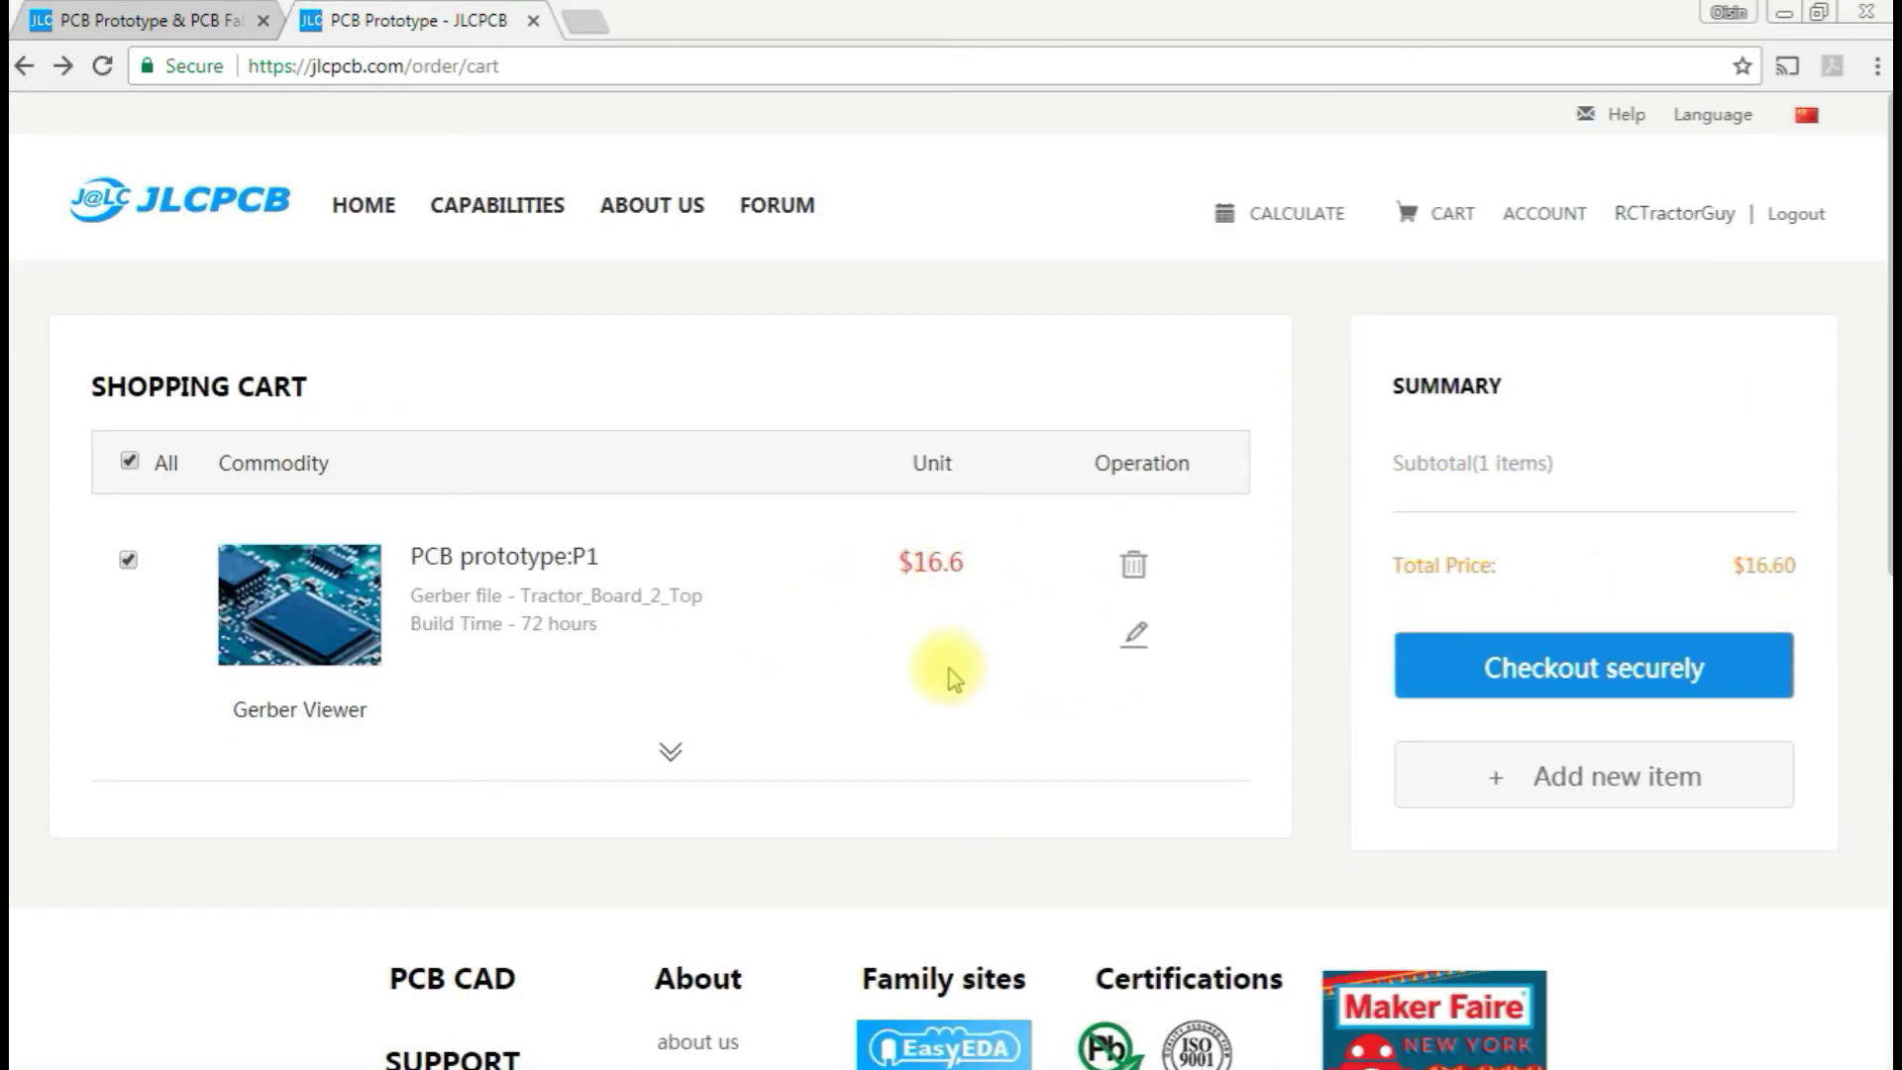
click(1498, 672)
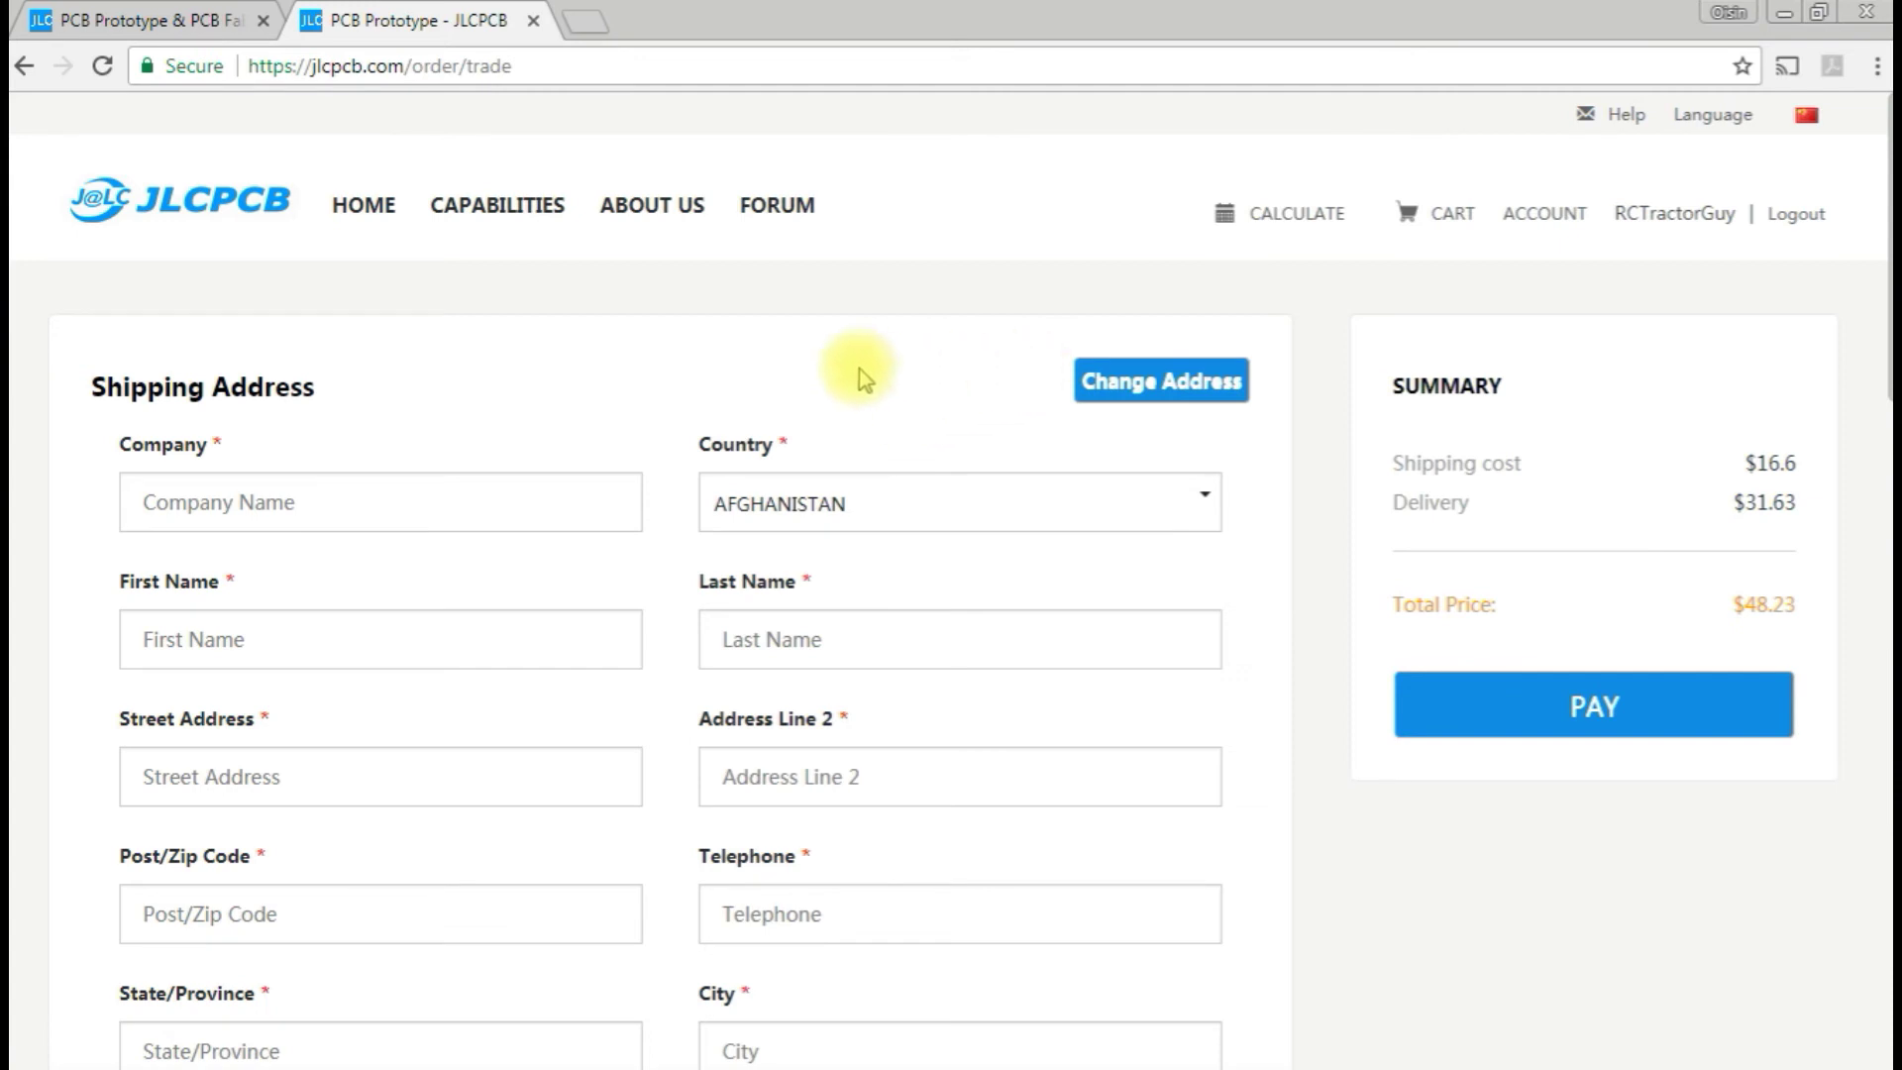
click(892, 512)
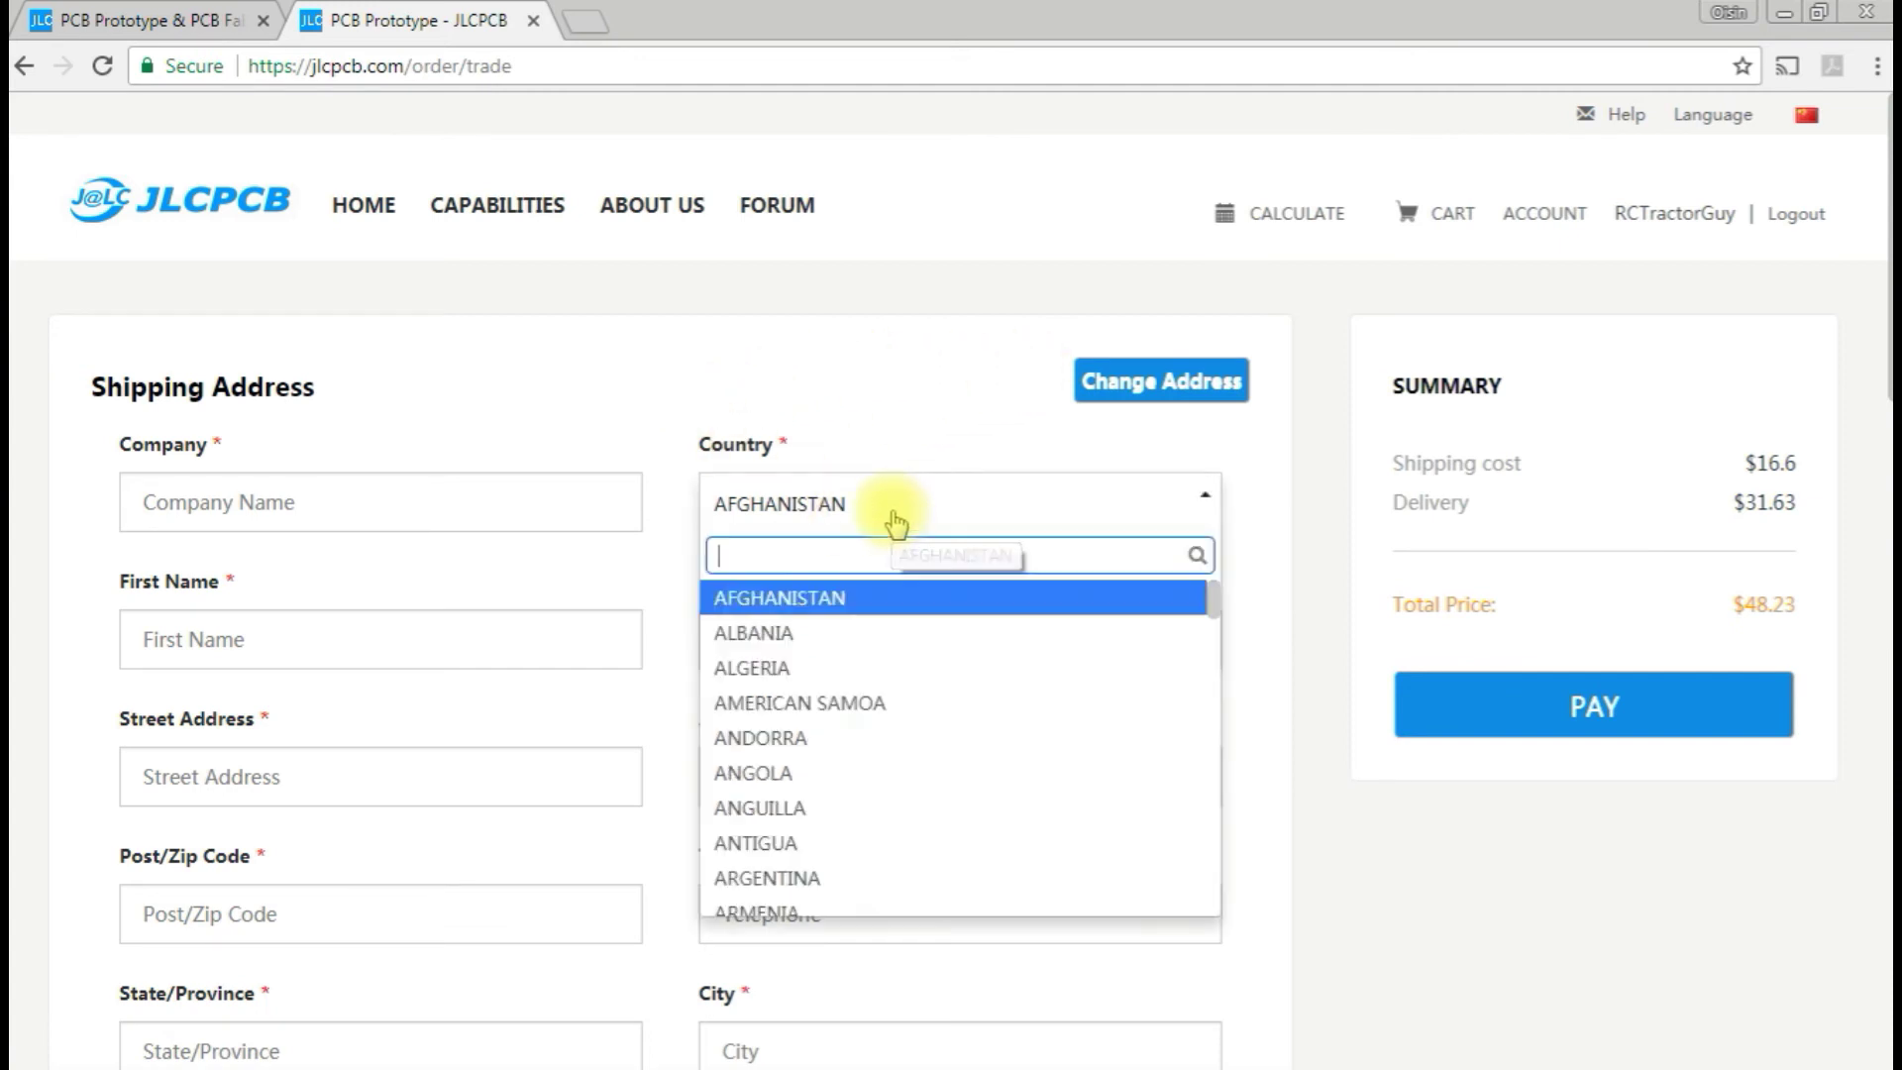
scroll(976, 750, down, 20)
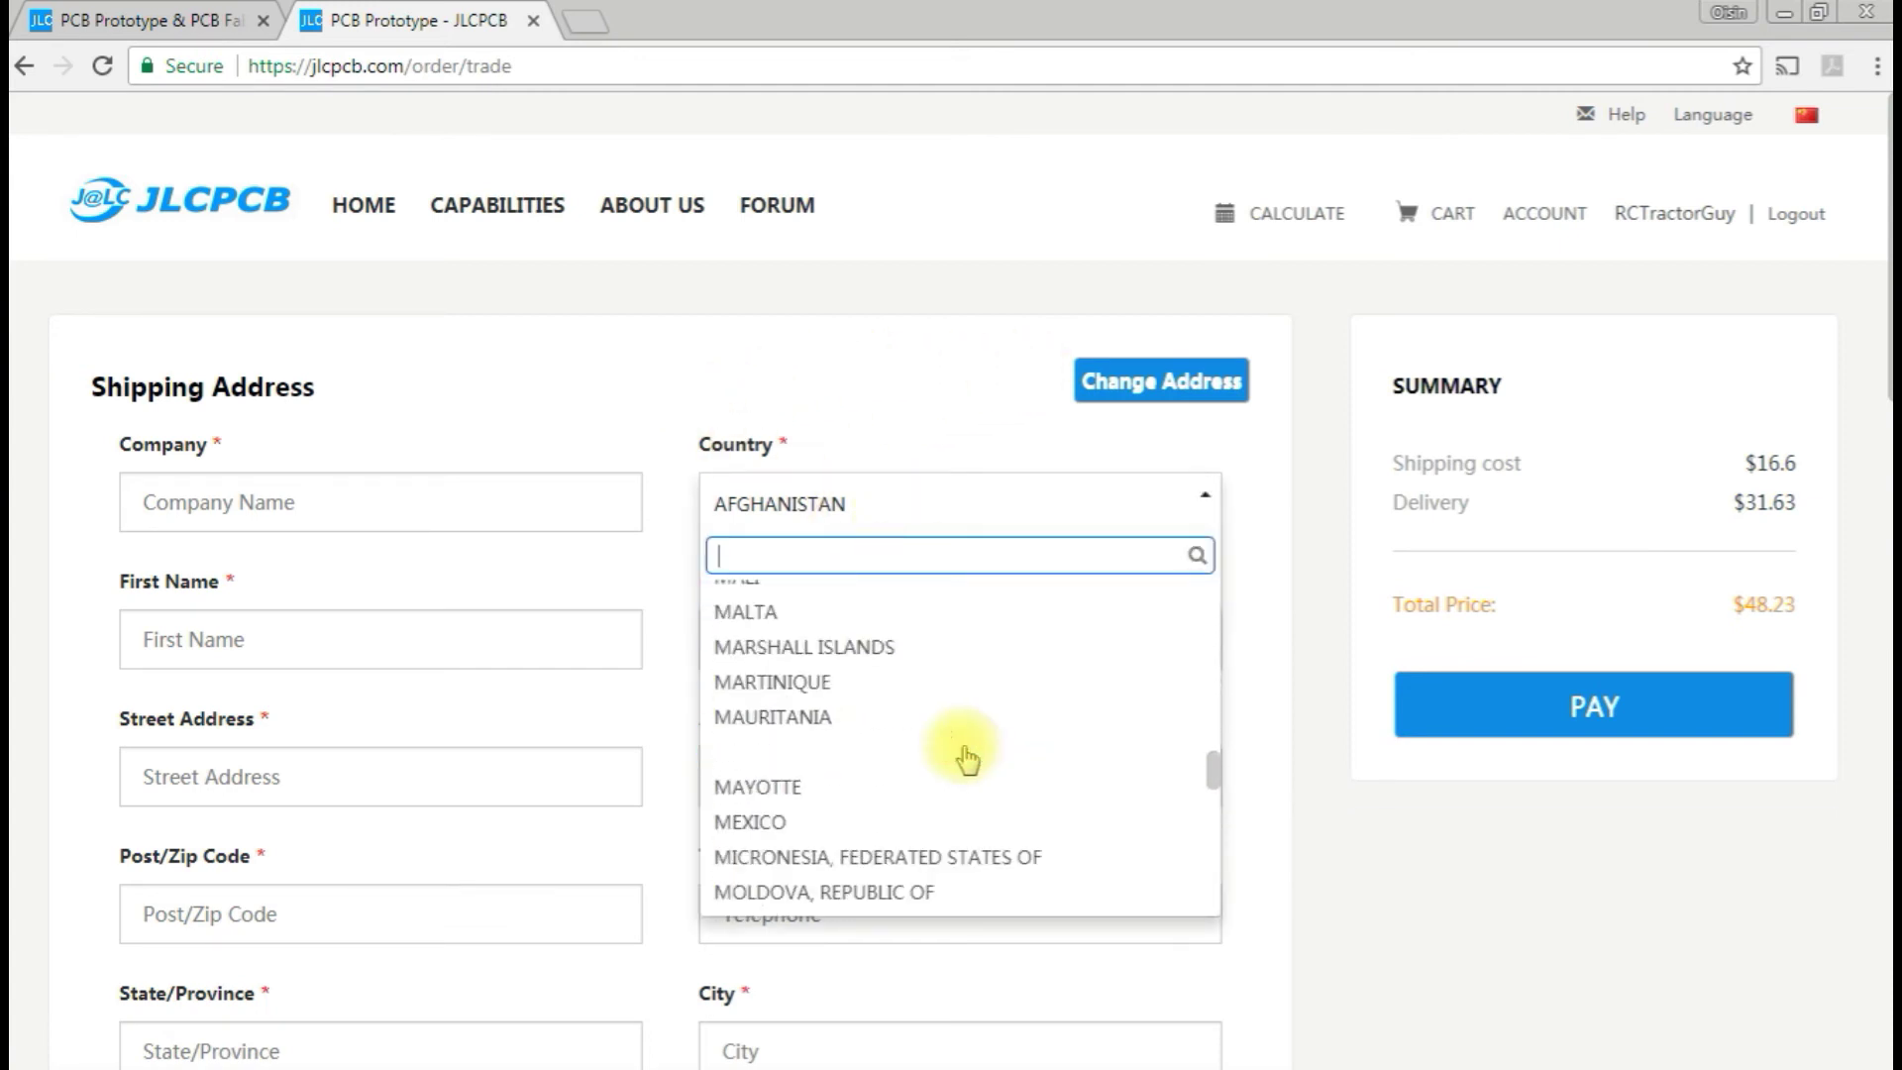
scroll(967, 758, up, 3)
scroll(968, 759, up, 2)
scroll(967, 759, down, 4)
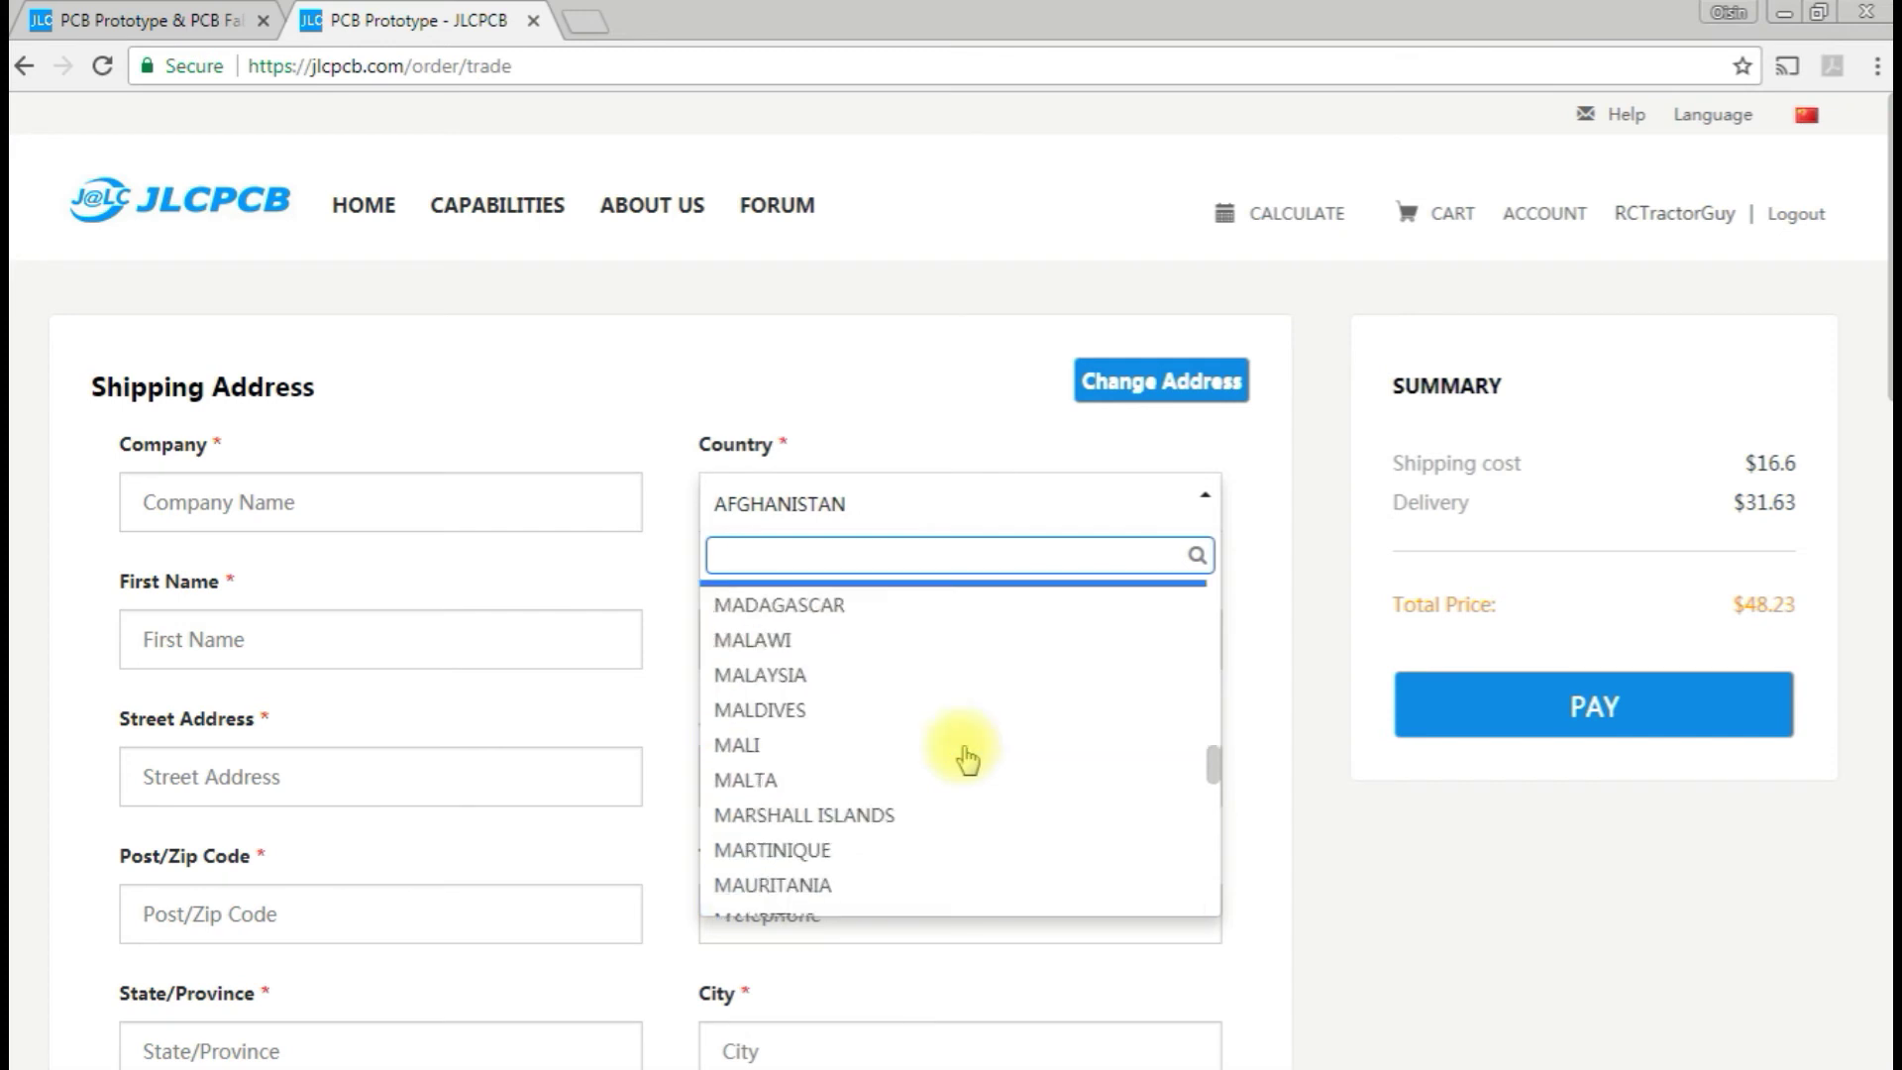
scroll(967, 758, up, 7)
scroll(967, 759, up, 3)
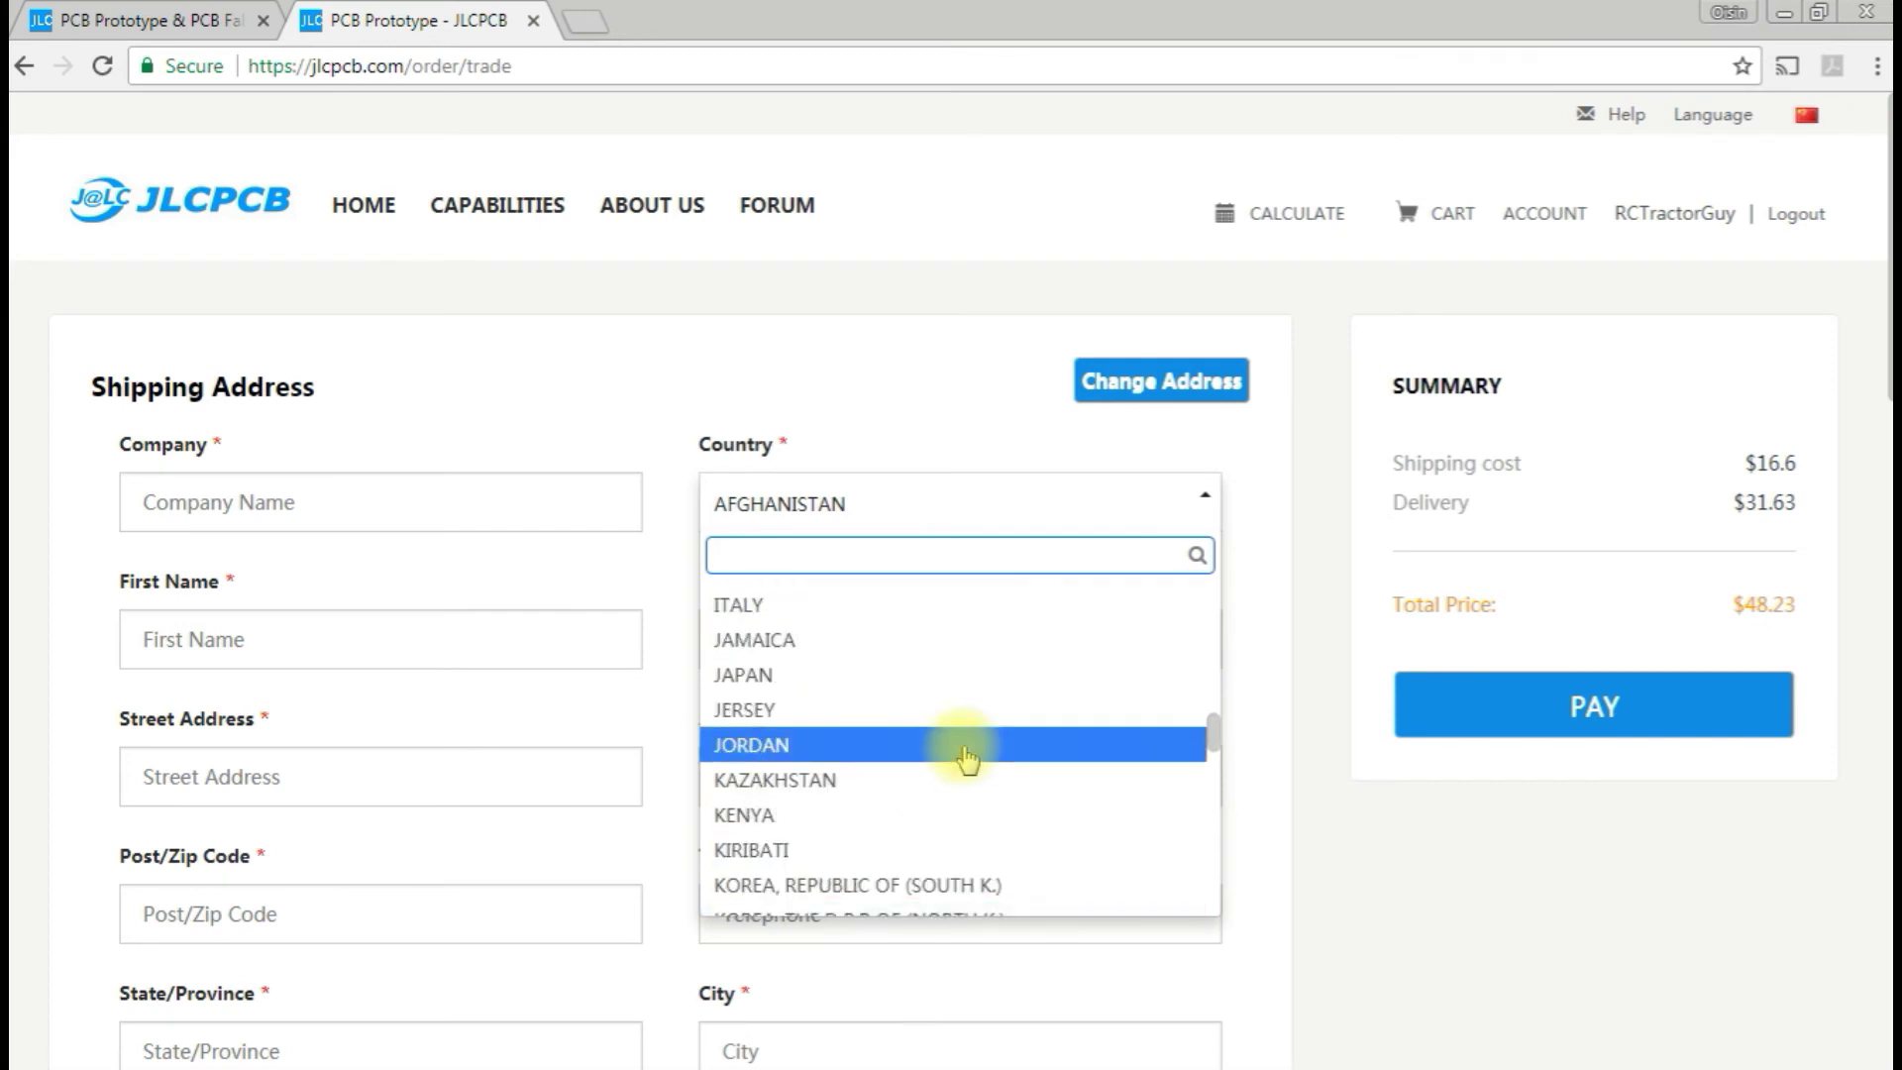
click(884, 703)
scroll(1225, 667, down, 11)
scroll(1224, 668, up, 4)
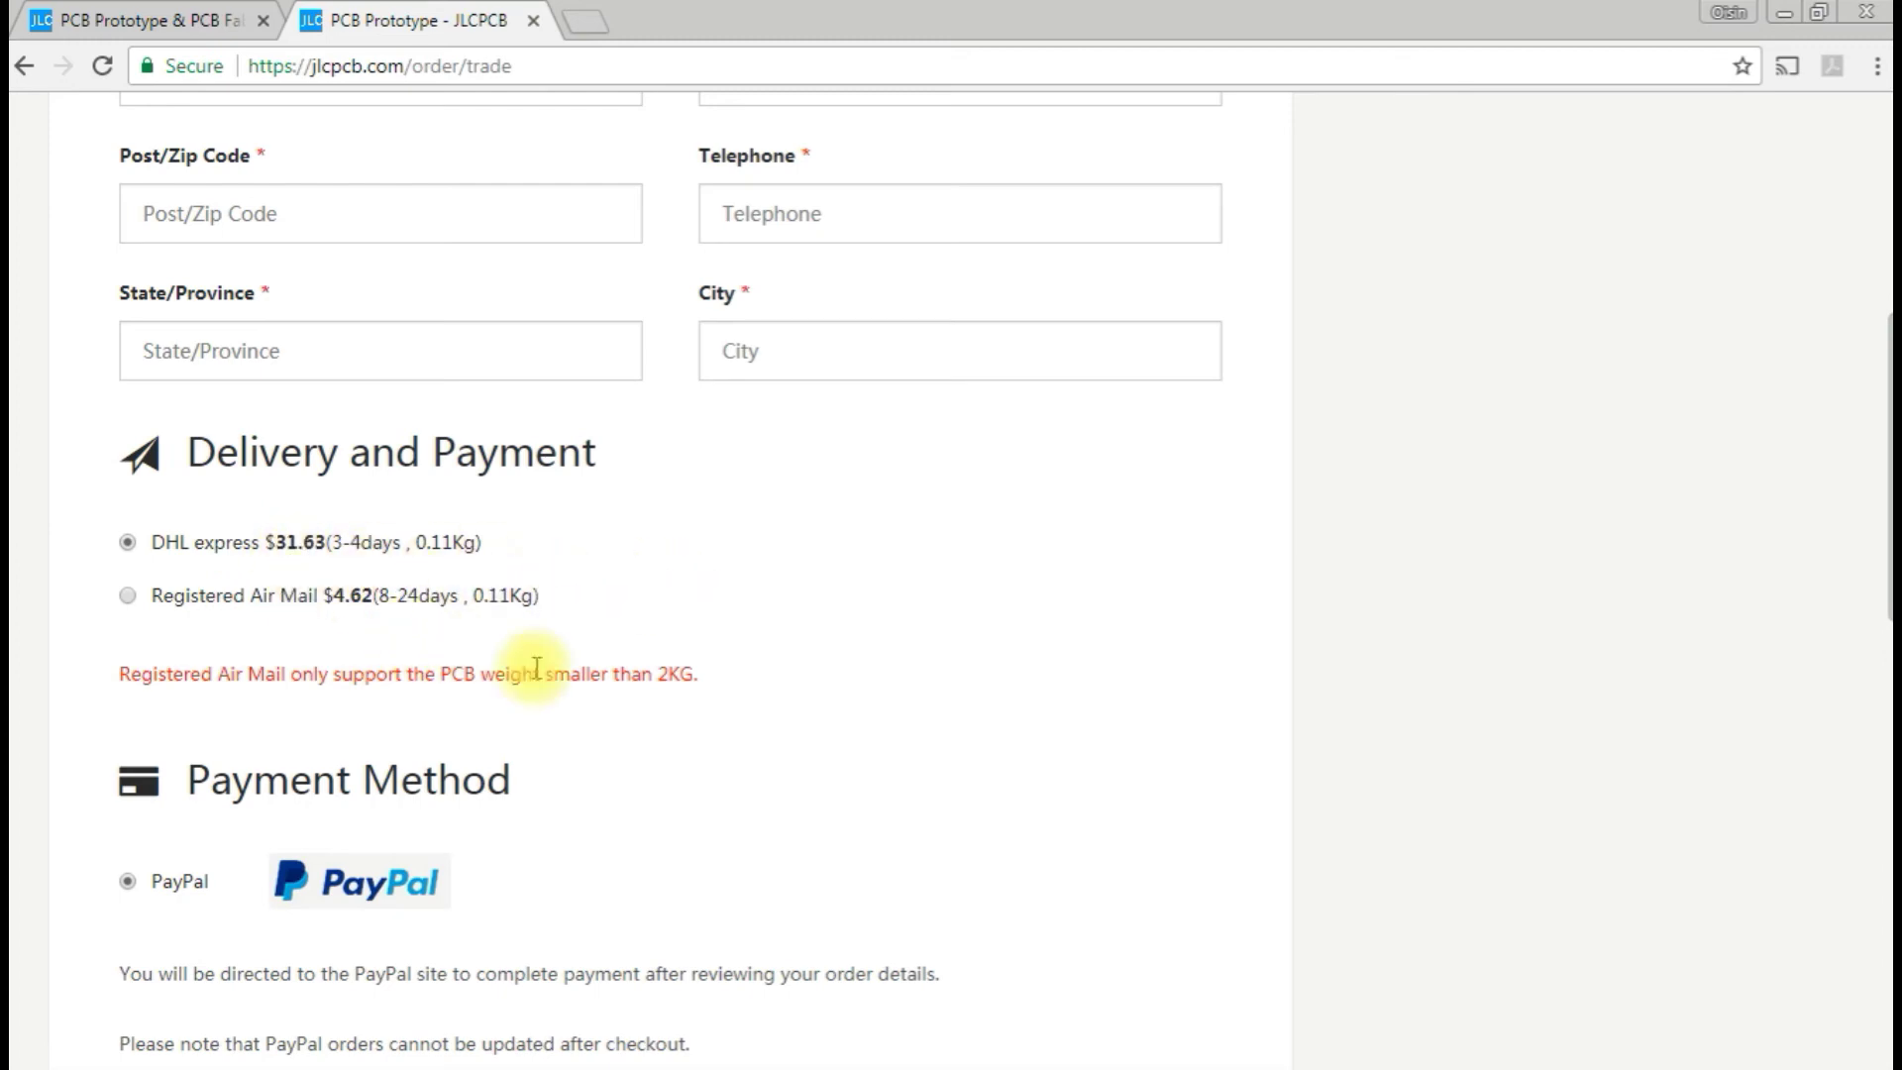
scroll(634, 709, up, 7)
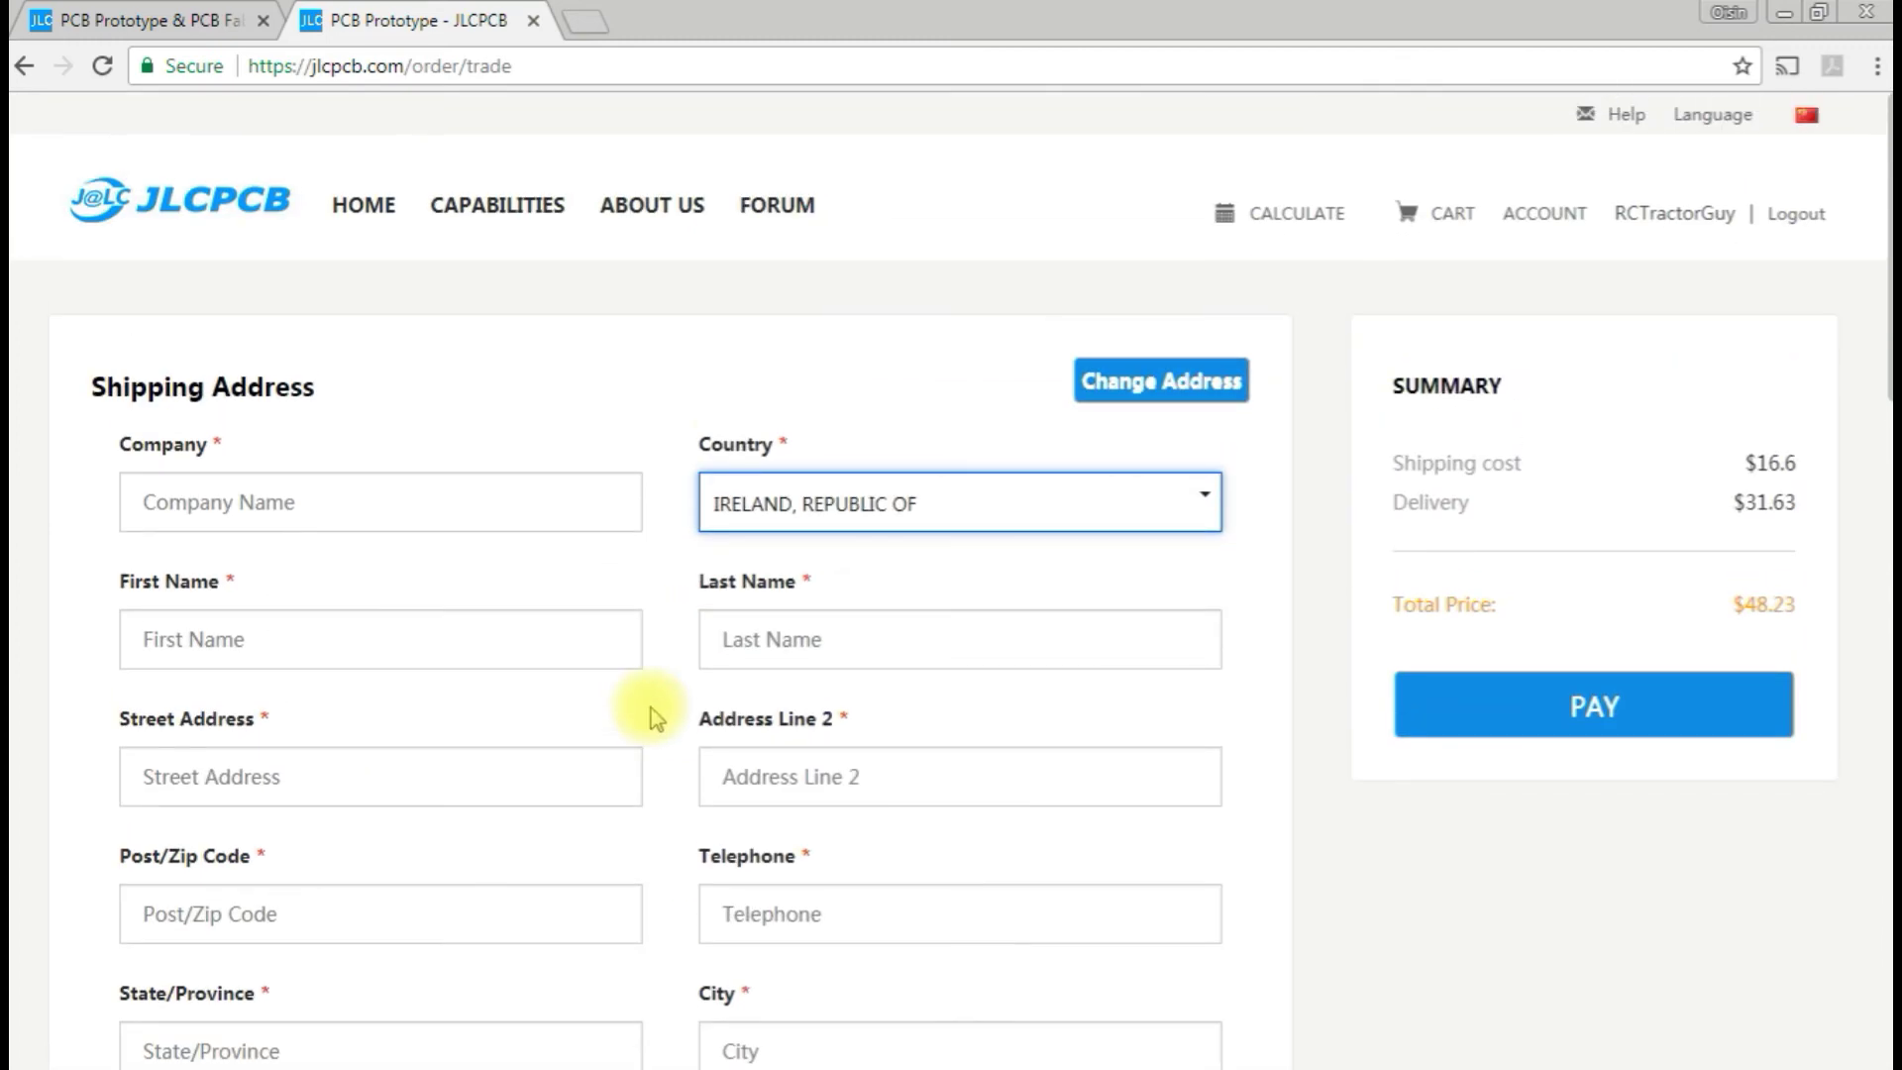
scroll(614, 698, down, 9)
scroll(319, 629, up, 1)
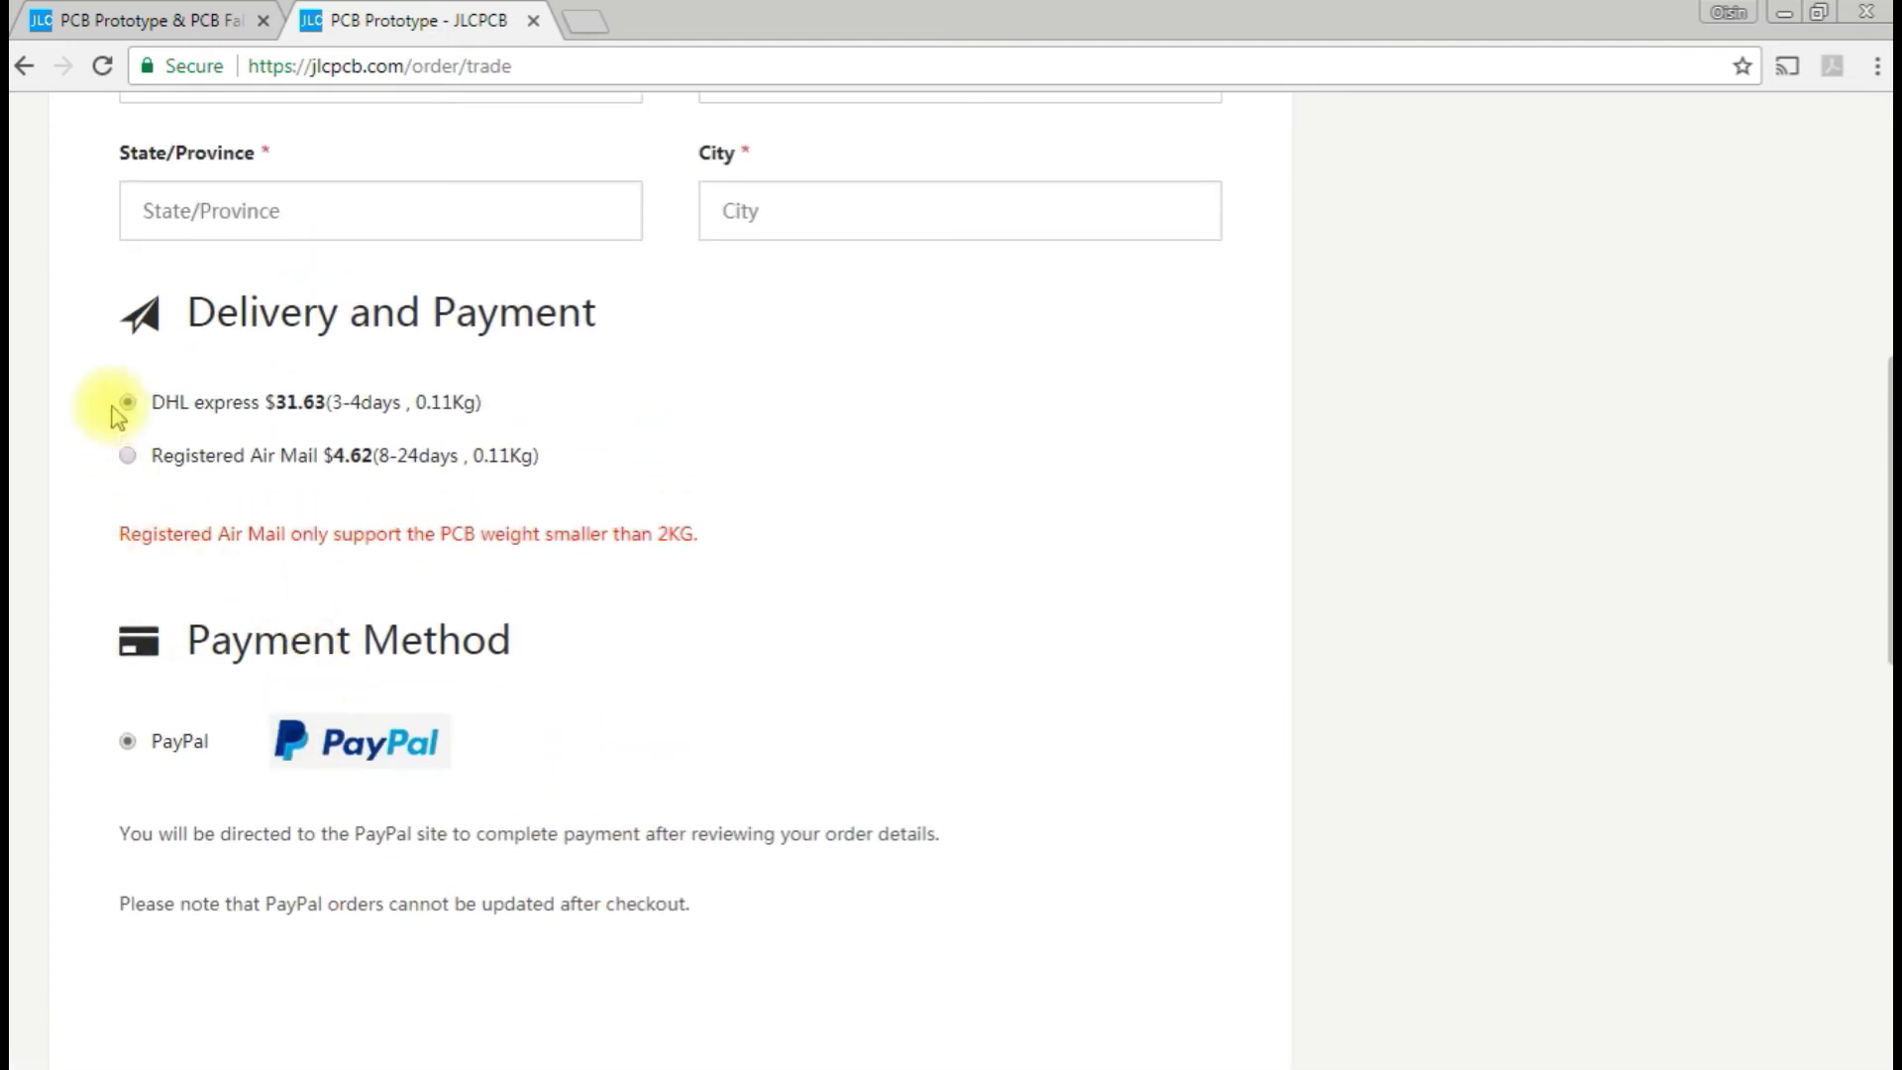
click(127, 455)
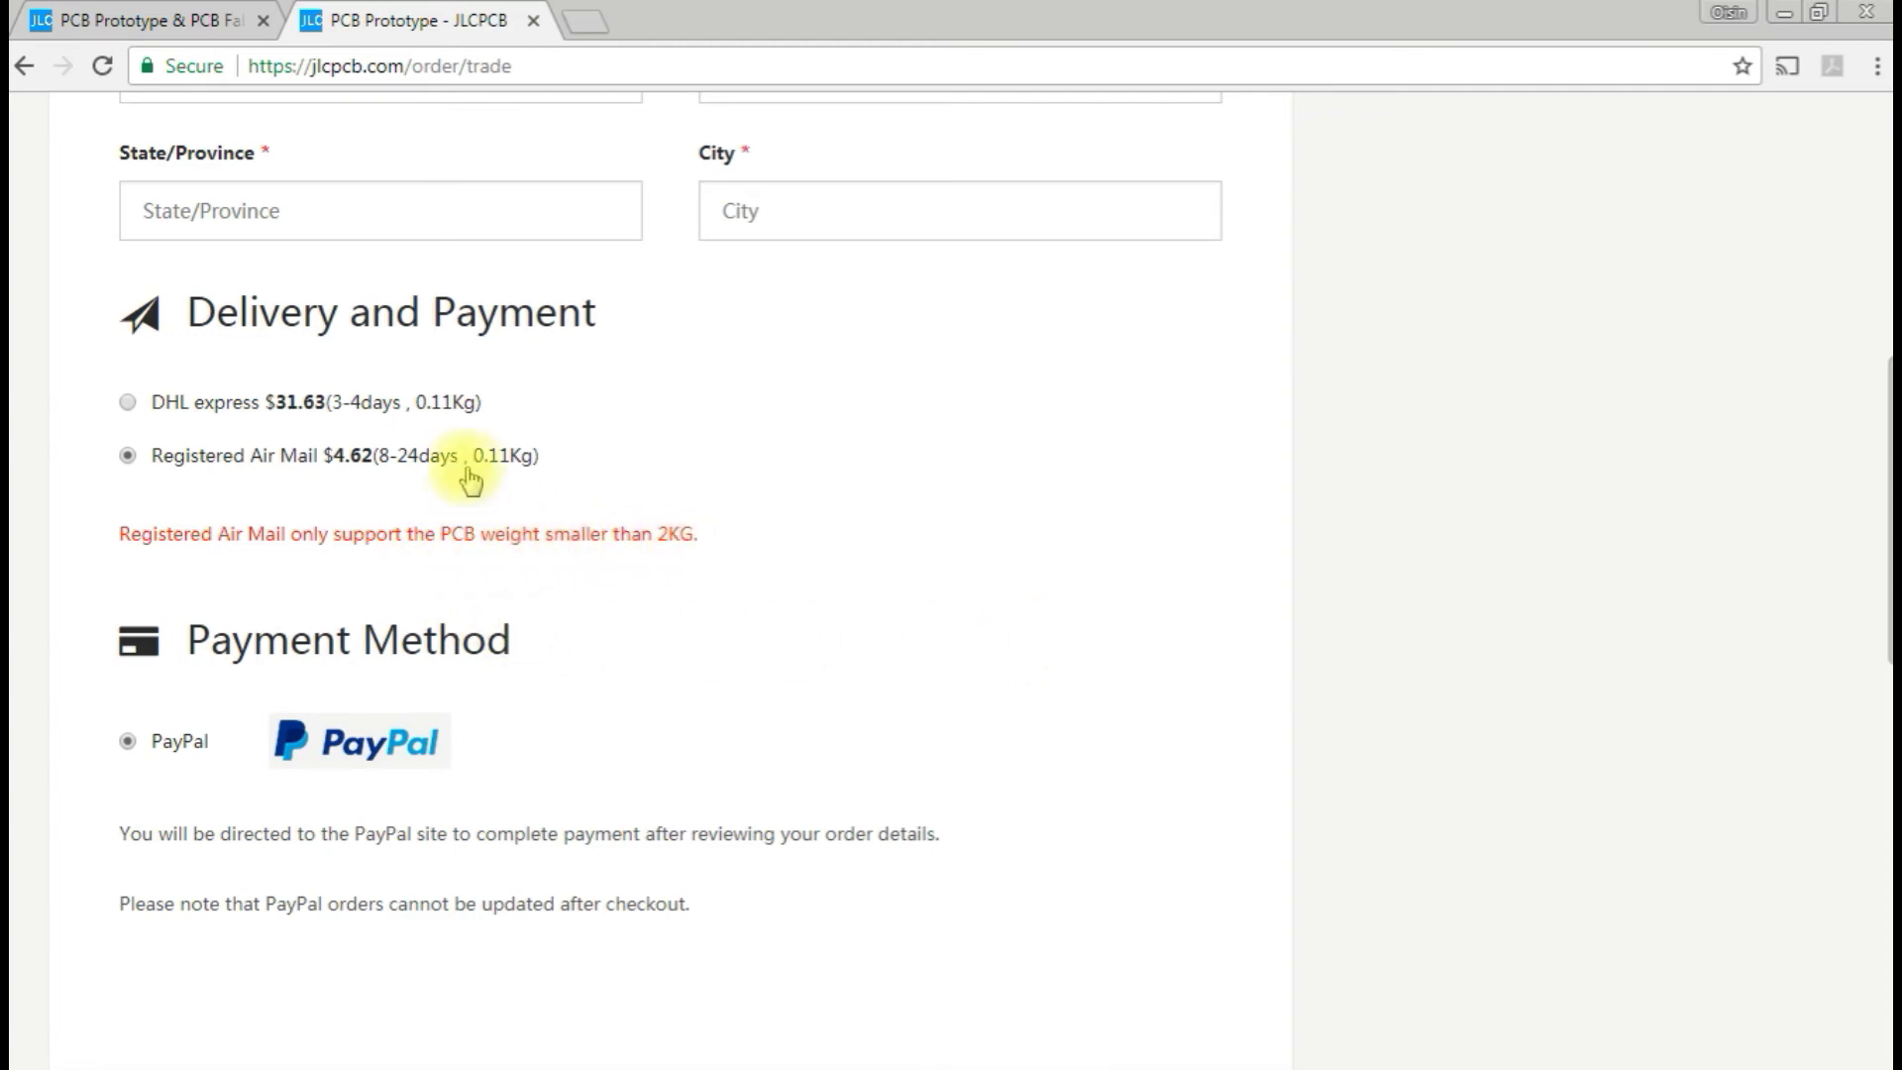
scroll(597, 515, up, 1)
scroll(596, 530, up, 6)
scroll(598, 543, down, 6)
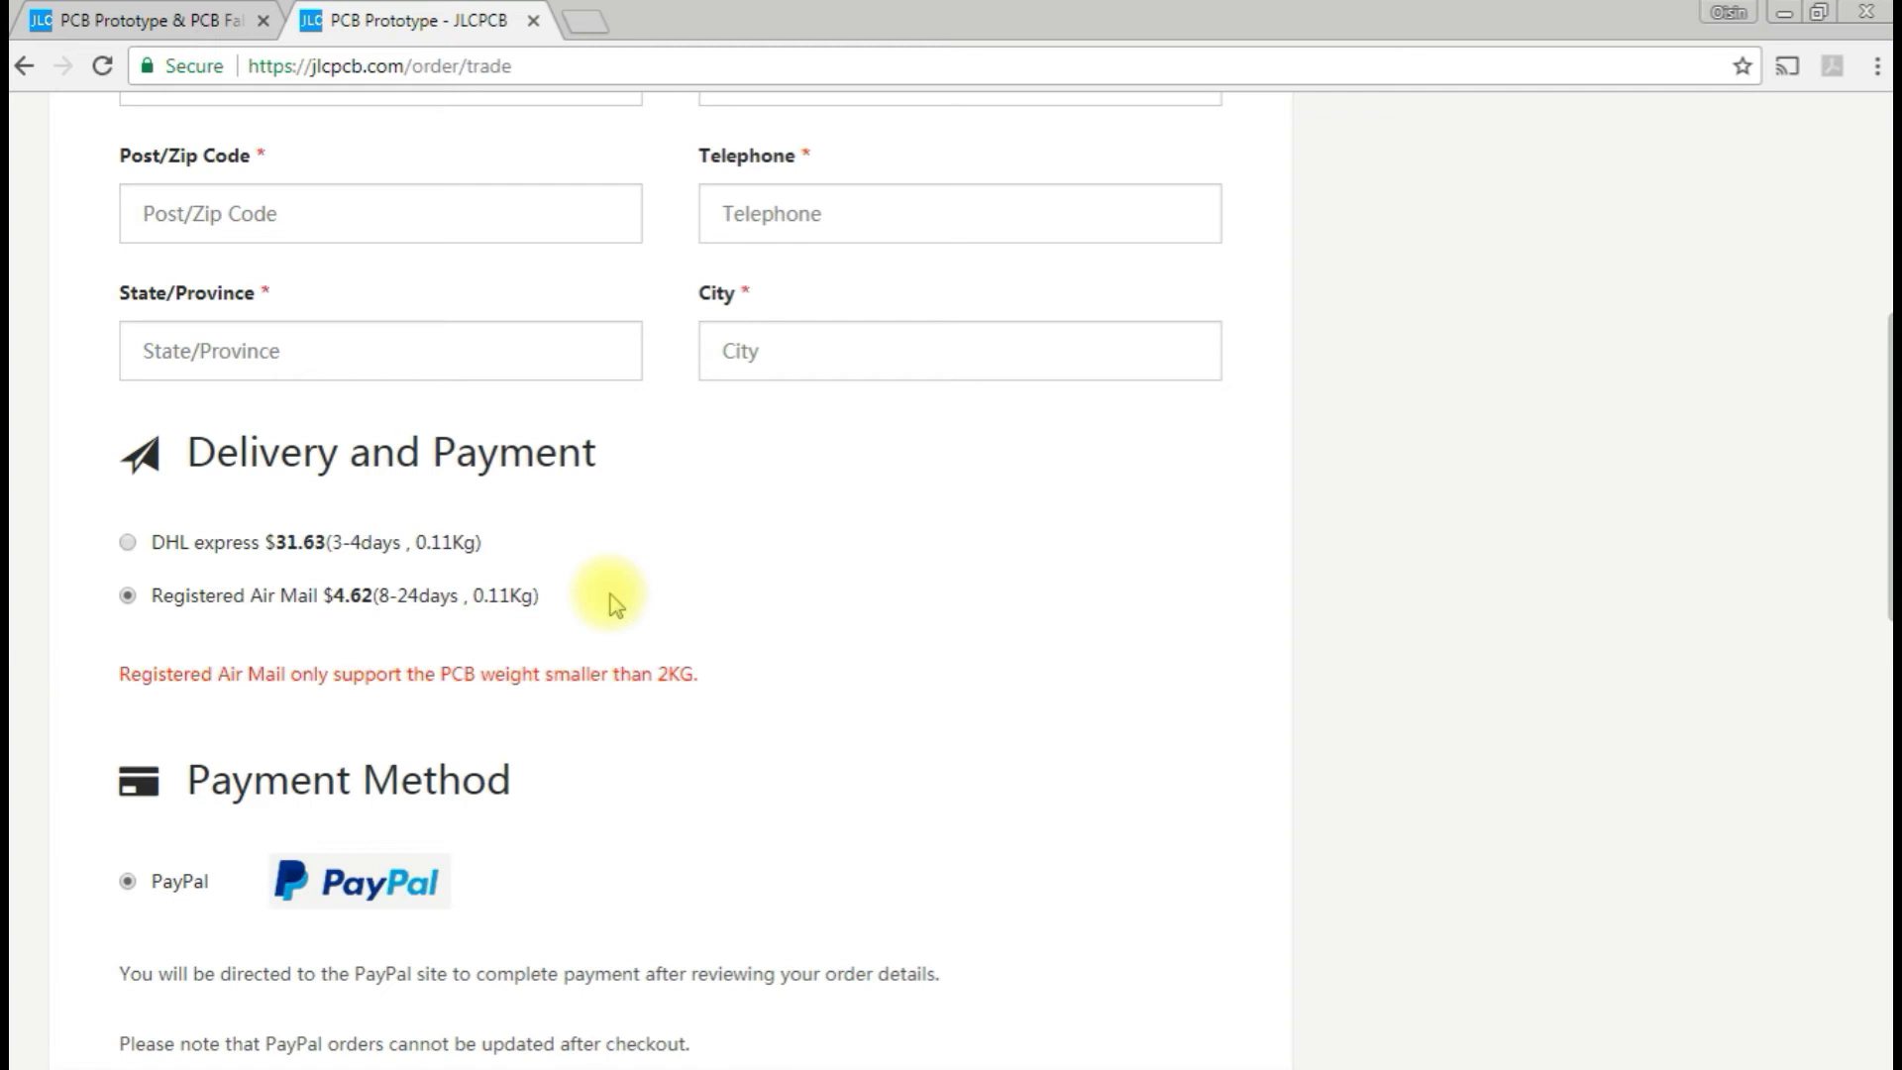
scroll(612, 599, down, 6)
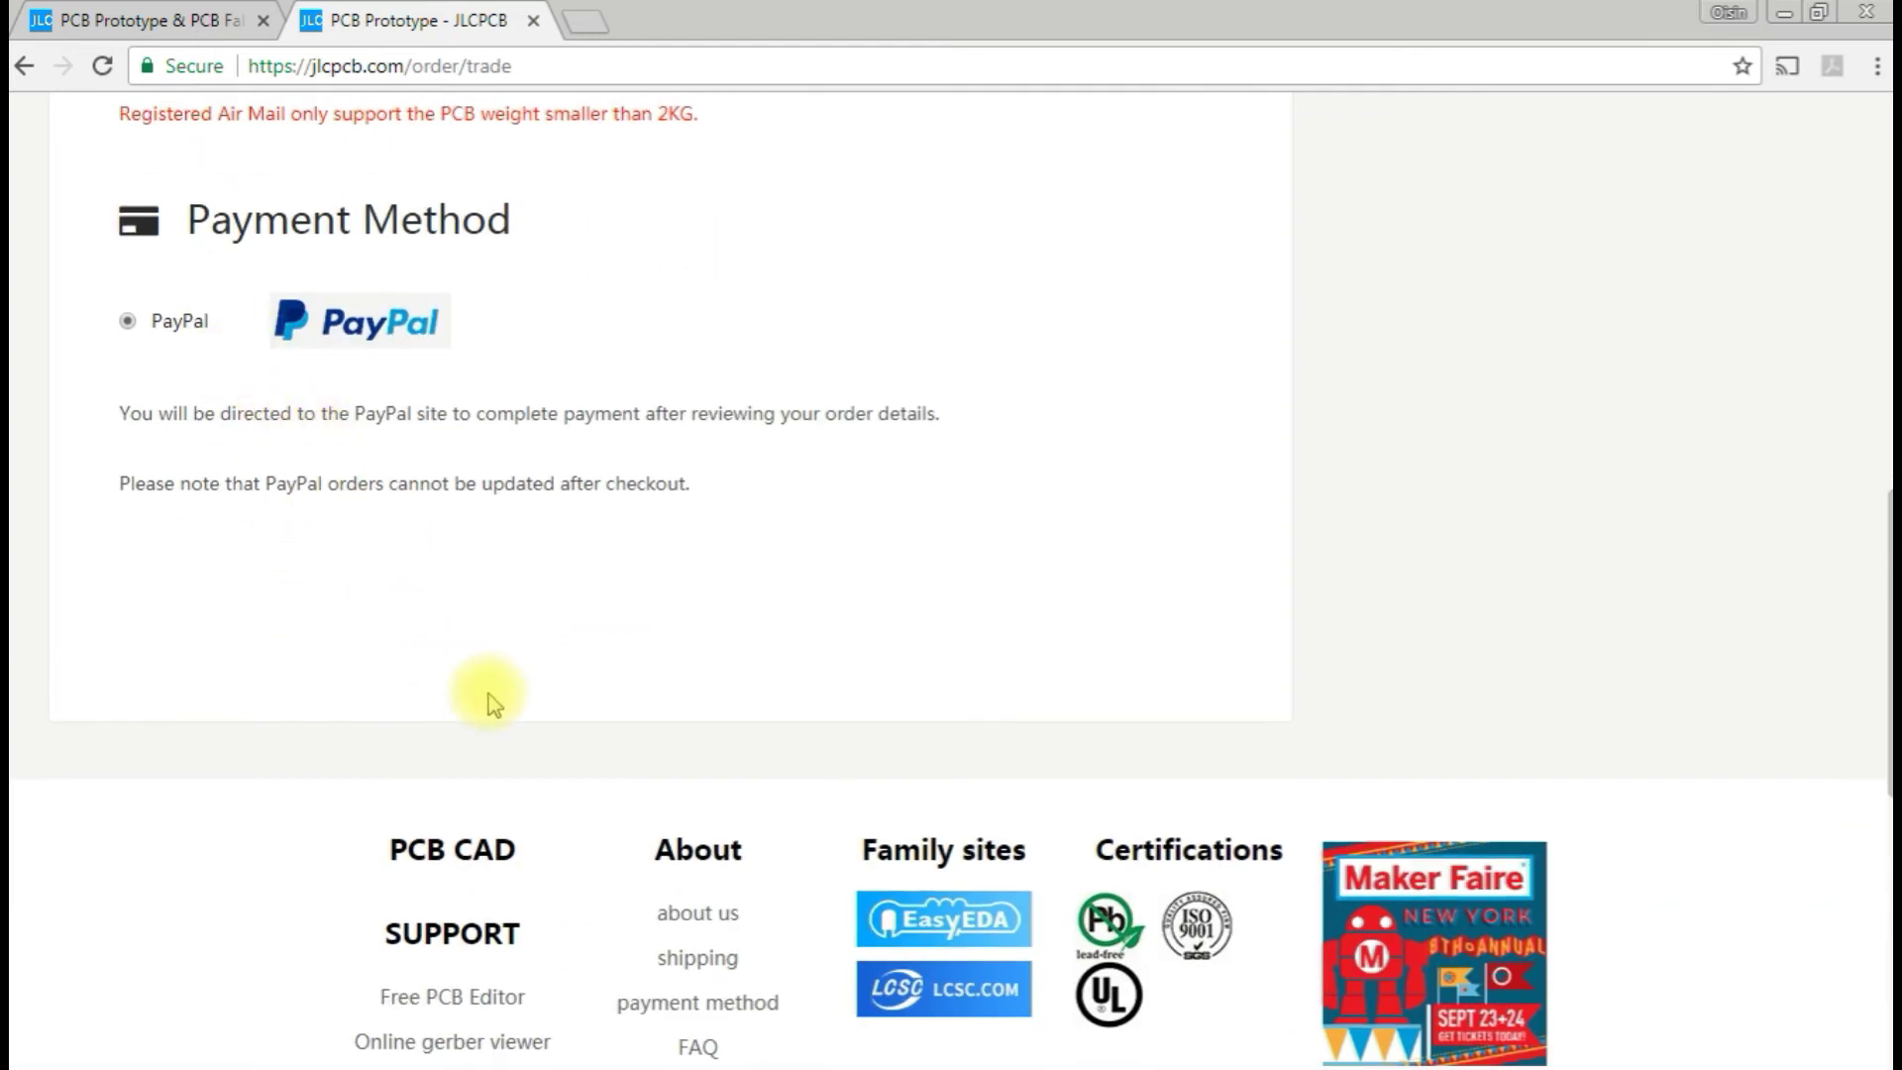
scroll(490, 702, up, 13)
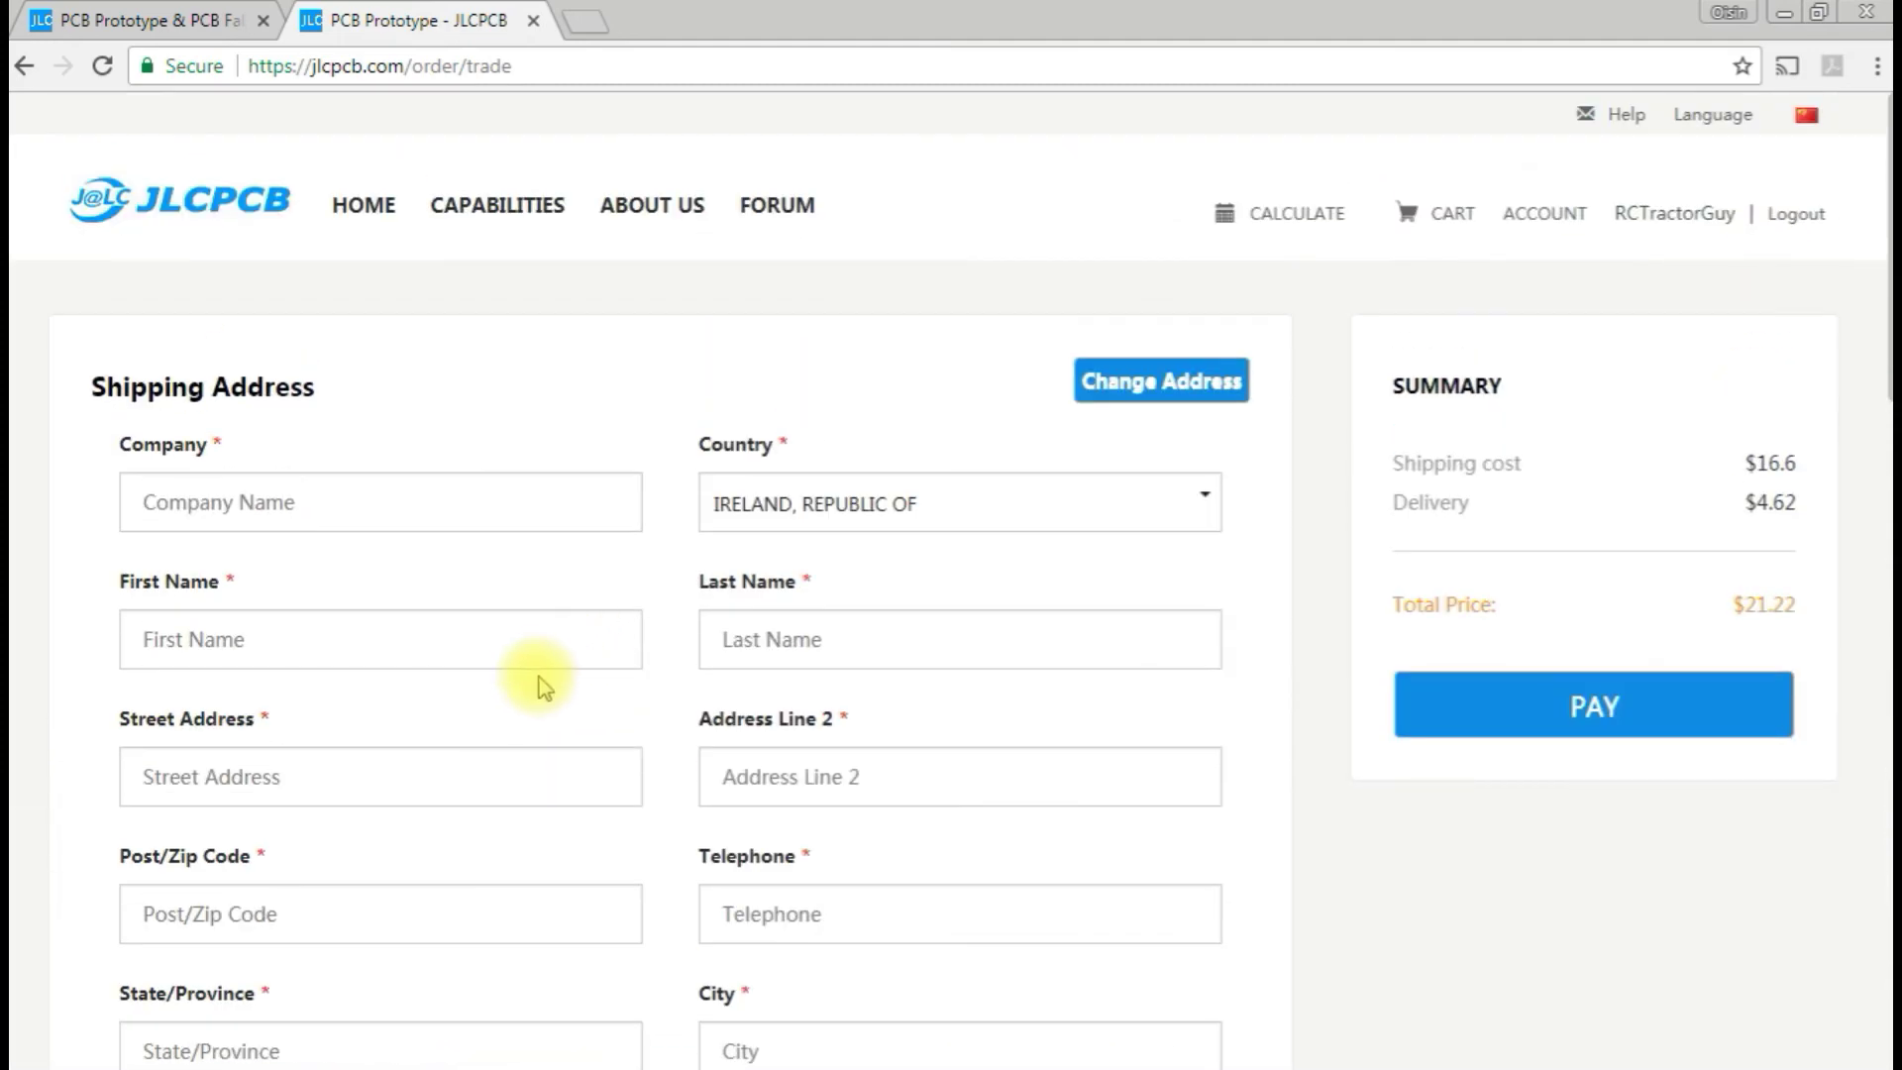
Return to the cart, review the Top item's specifications, and add a new PCB item.
click(1545, 723)
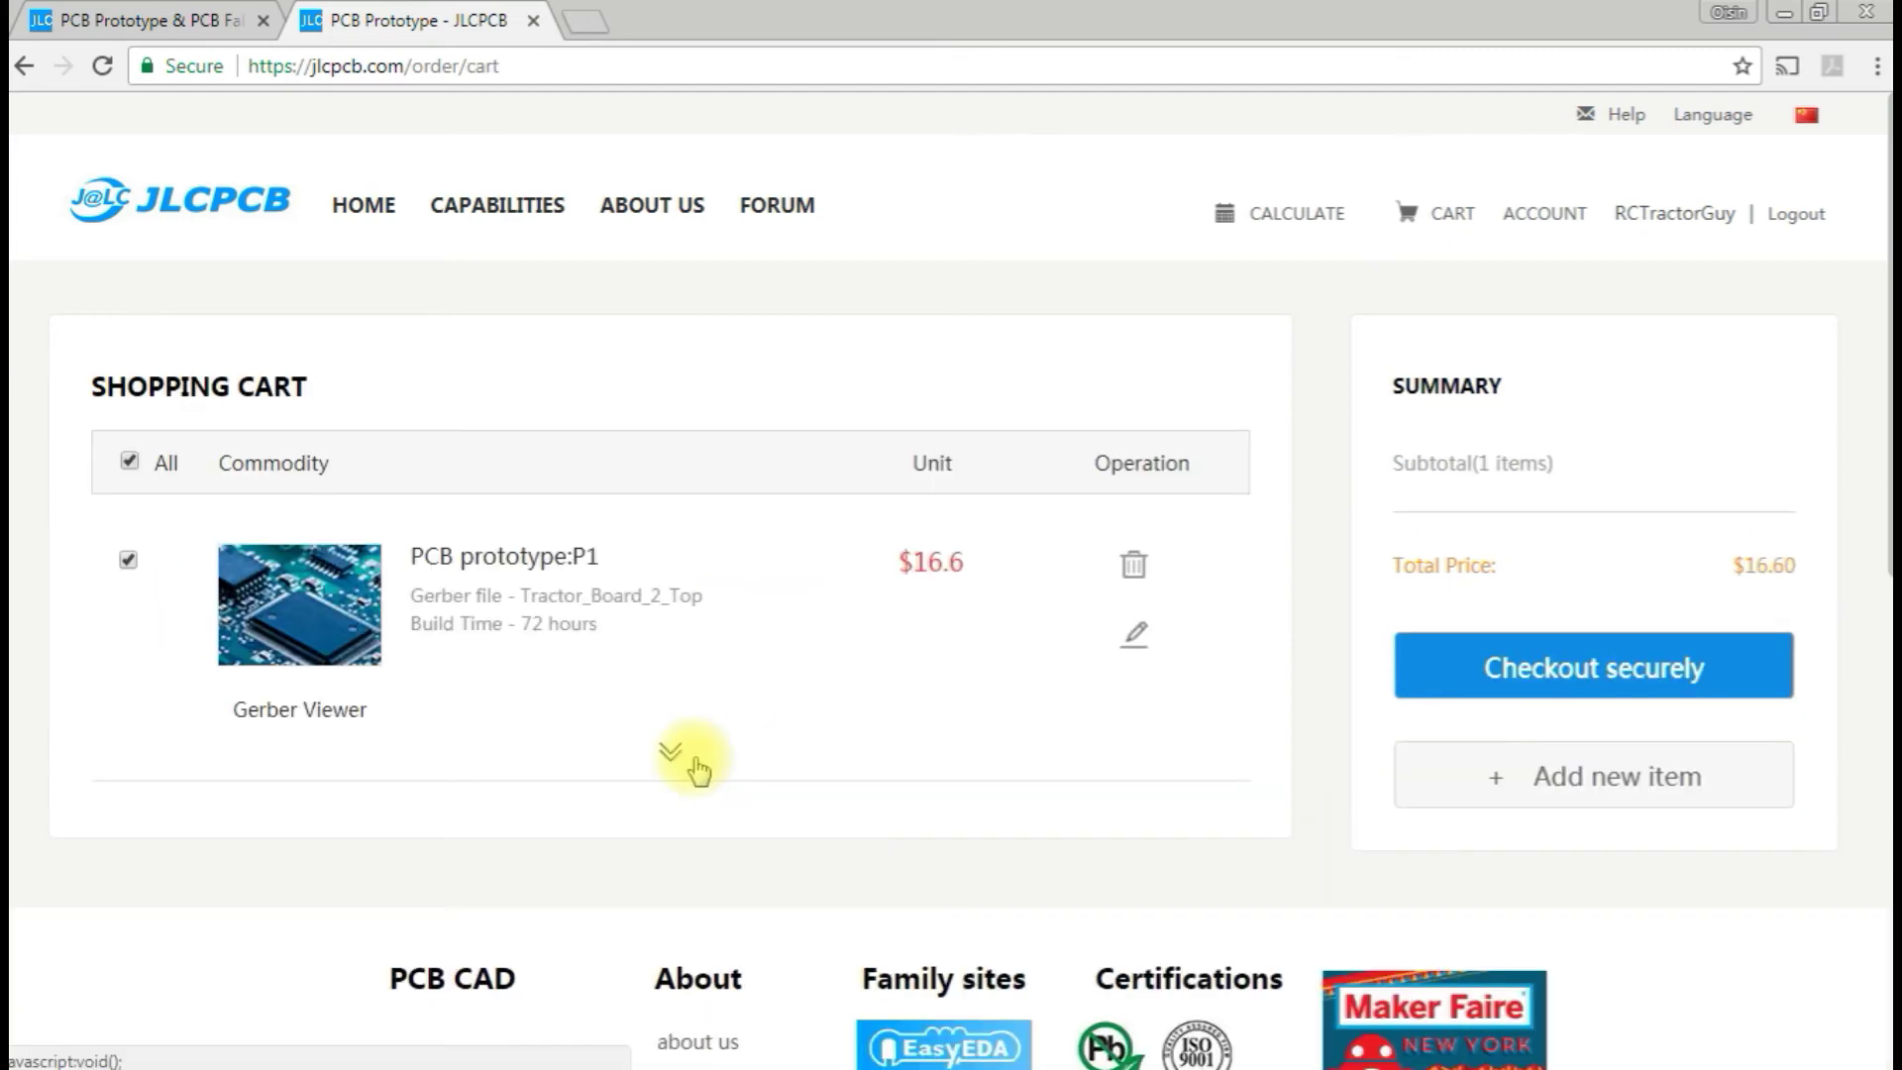
click(672, 753)
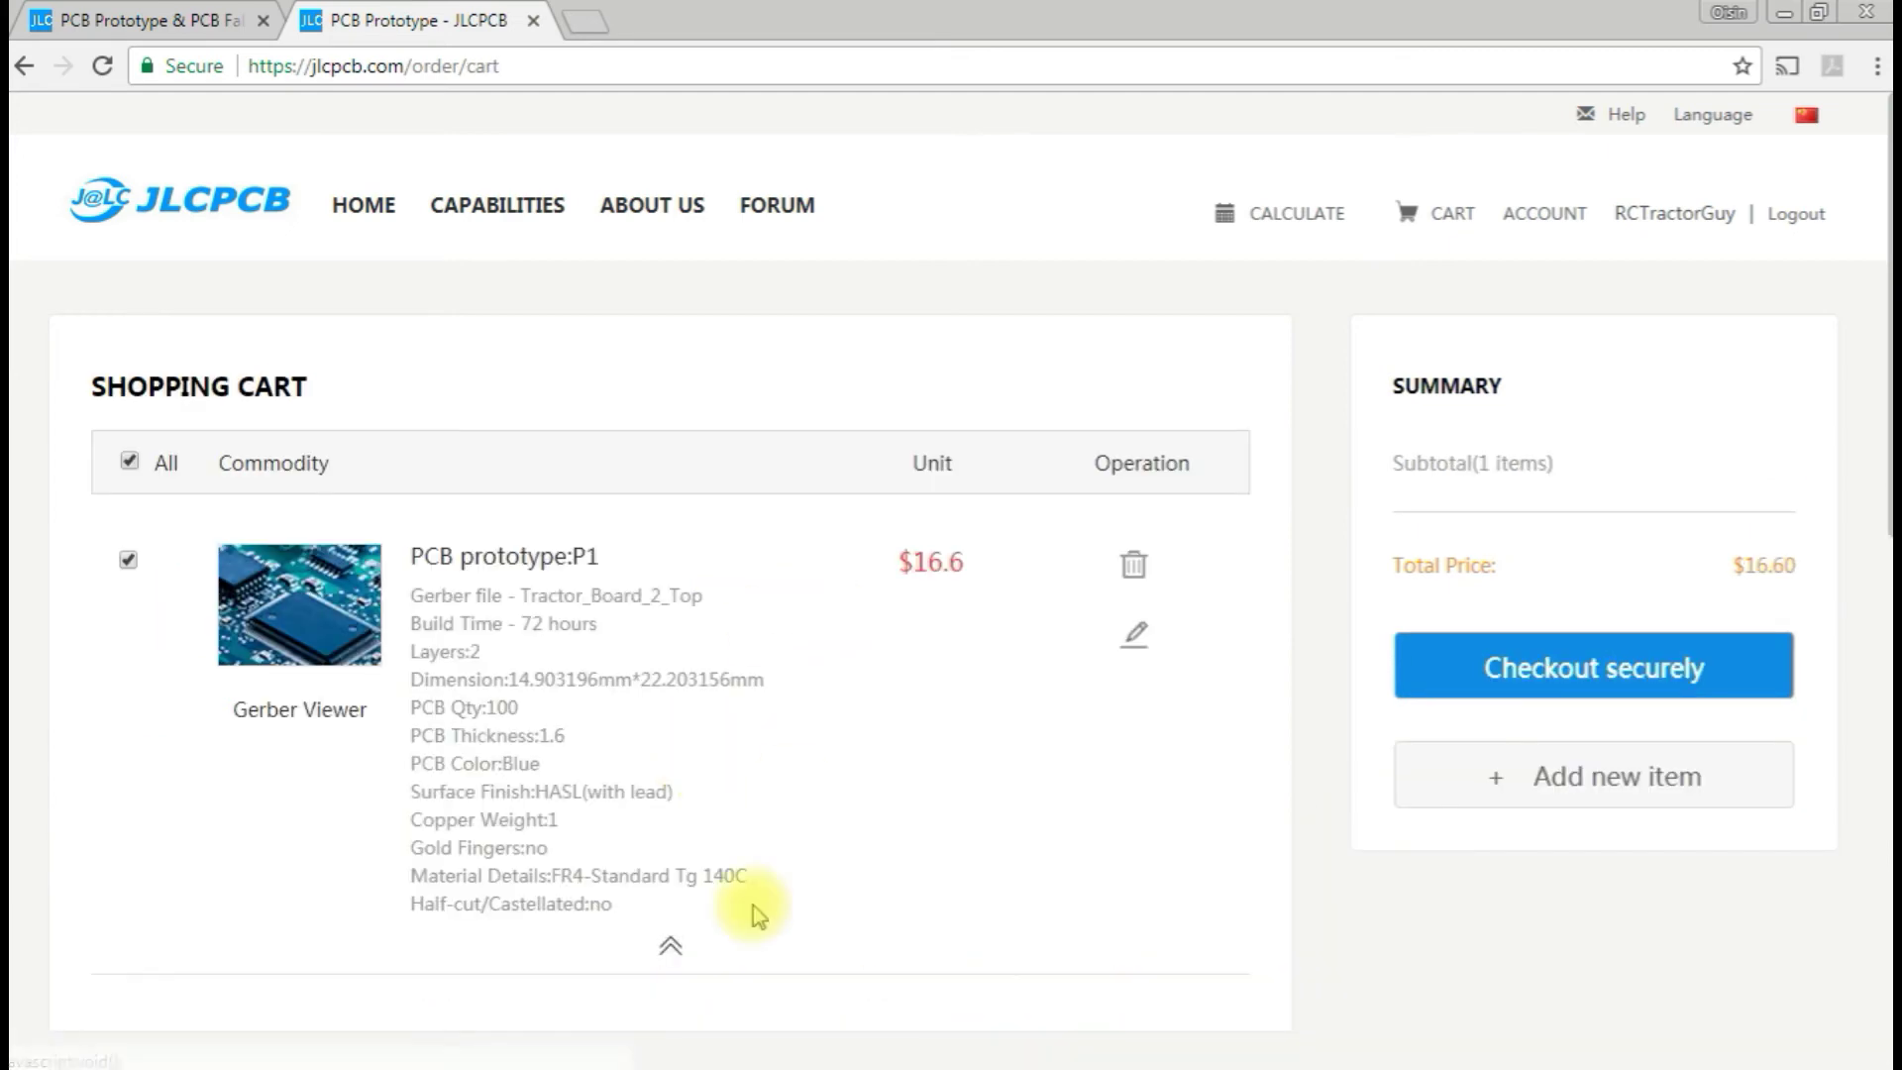
click(670, 946)
click(1602, 793)
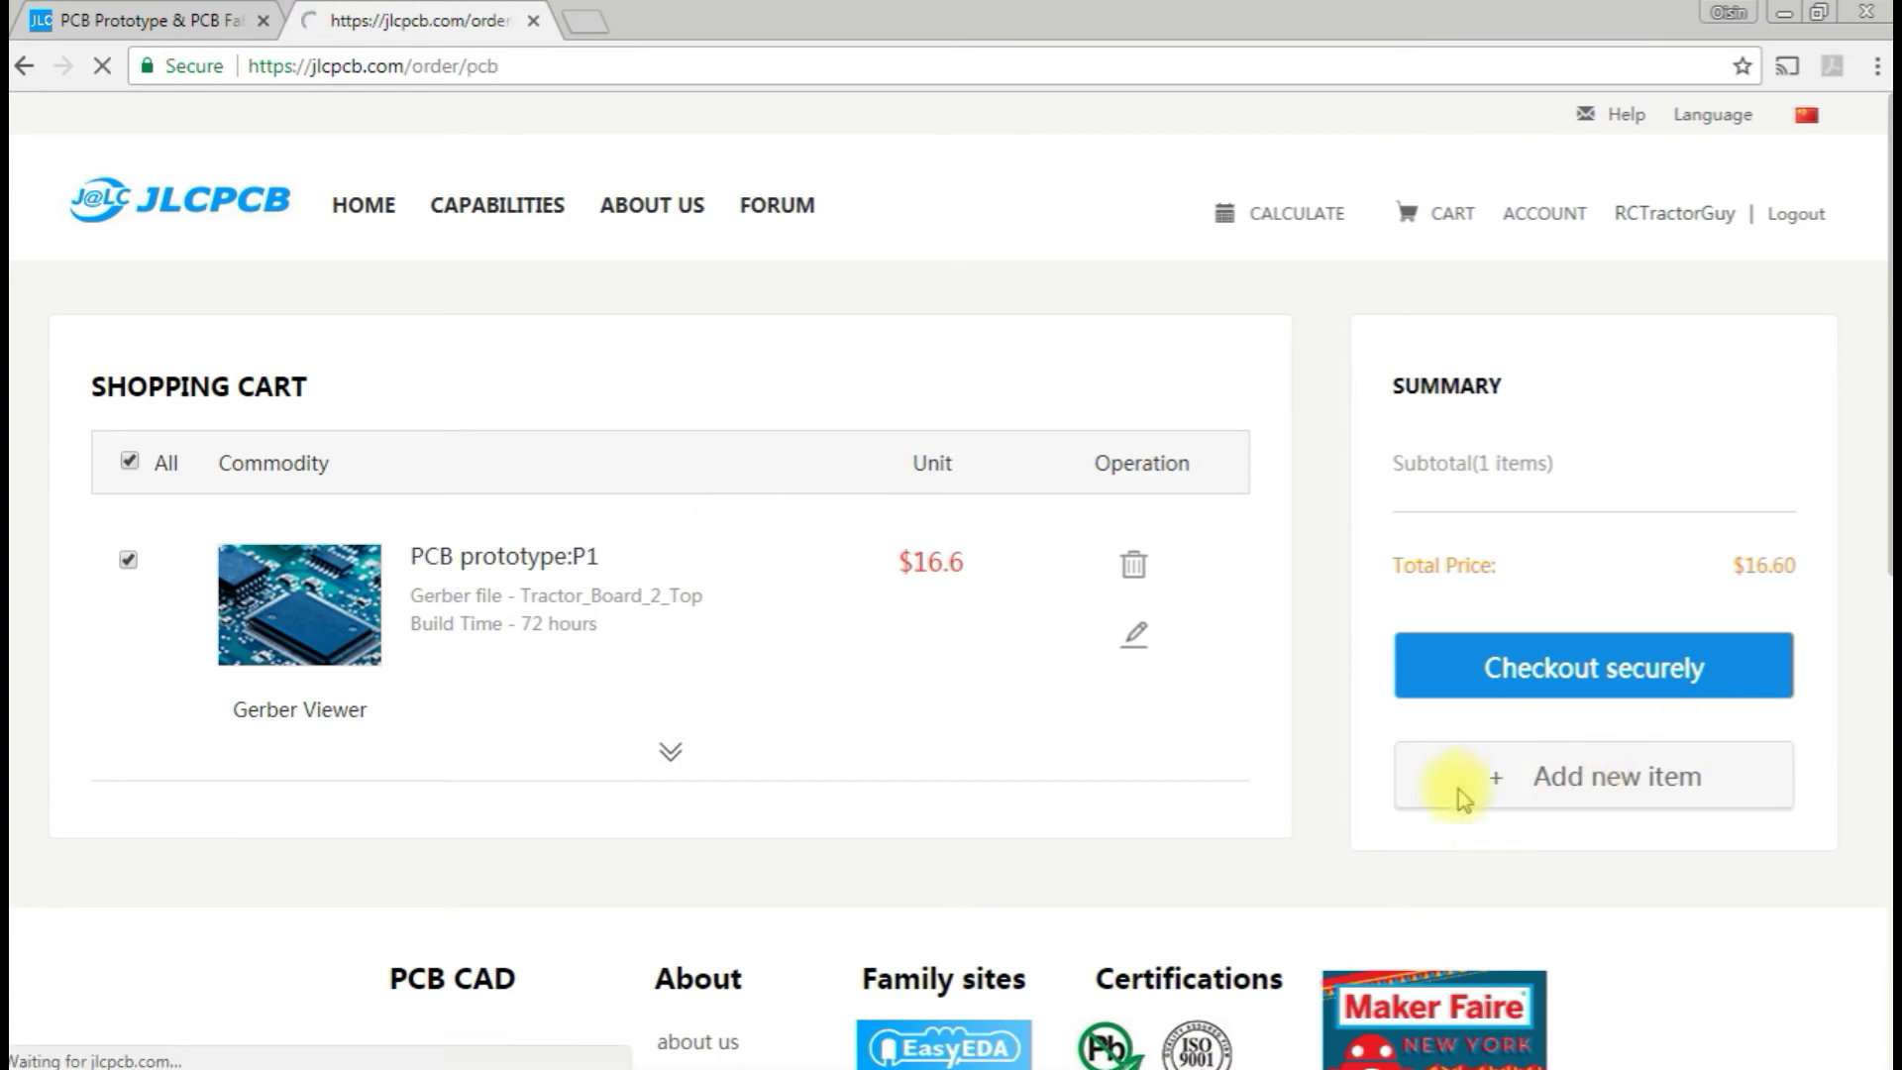
scroll(634, 693, down, 4)
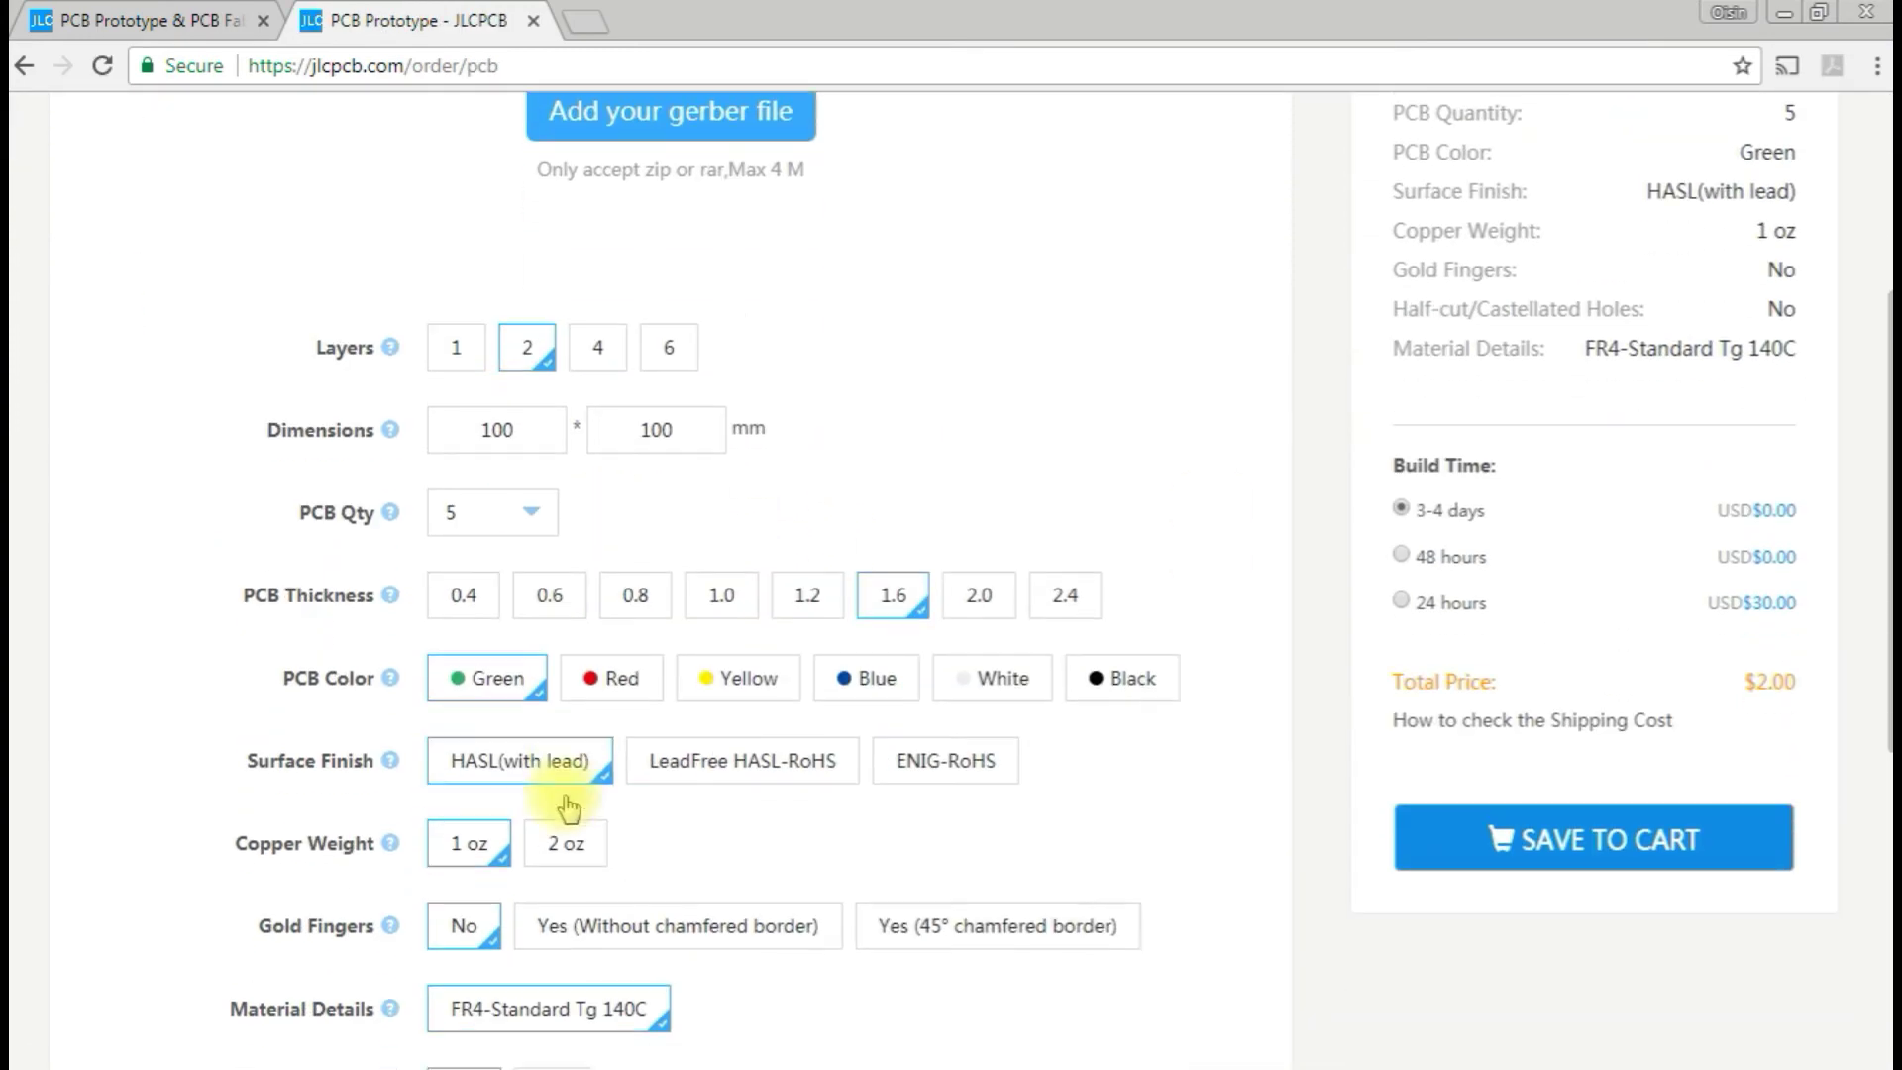
scroll(1155, 624, up, 4)
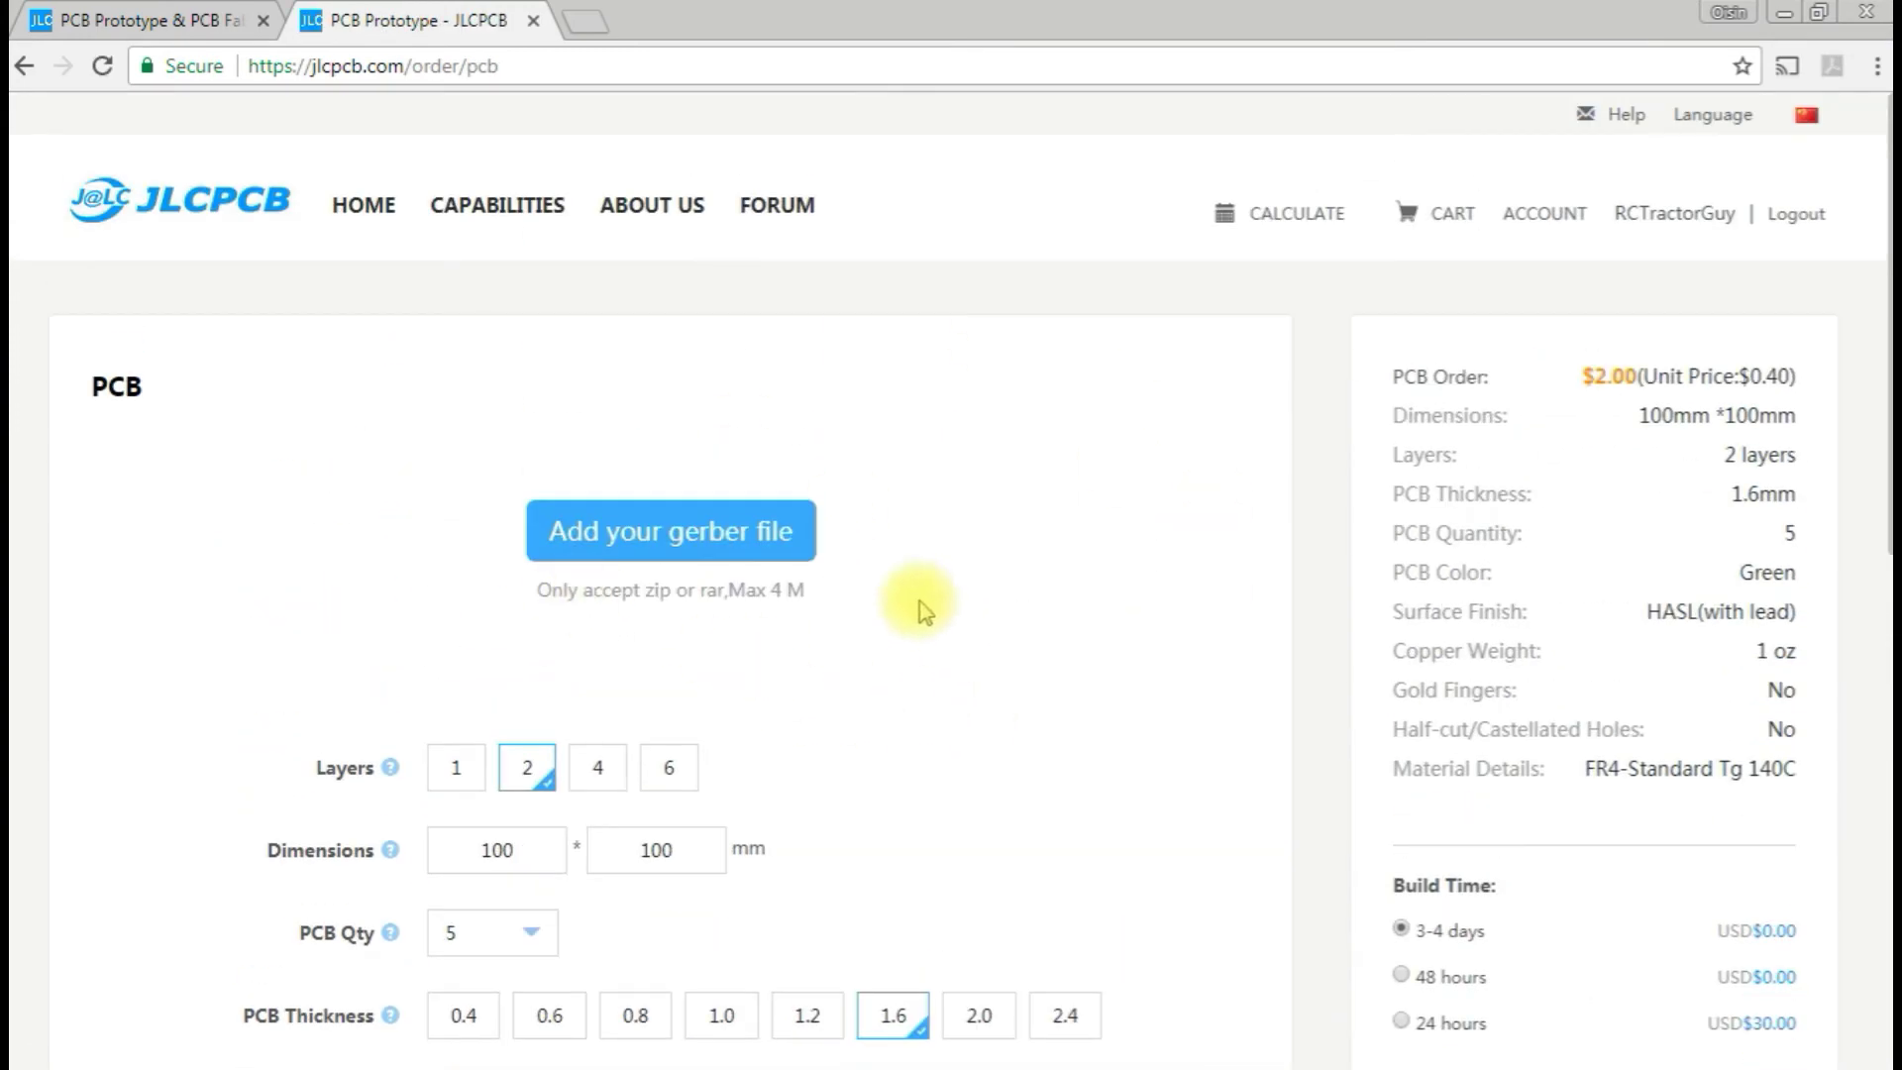
Upload Tractor_Board_2_Bottom.zip from V2 > Bottom > Gerb Files, auto-filling 22.703282 × 17.443196 mm.
click(671, 550)
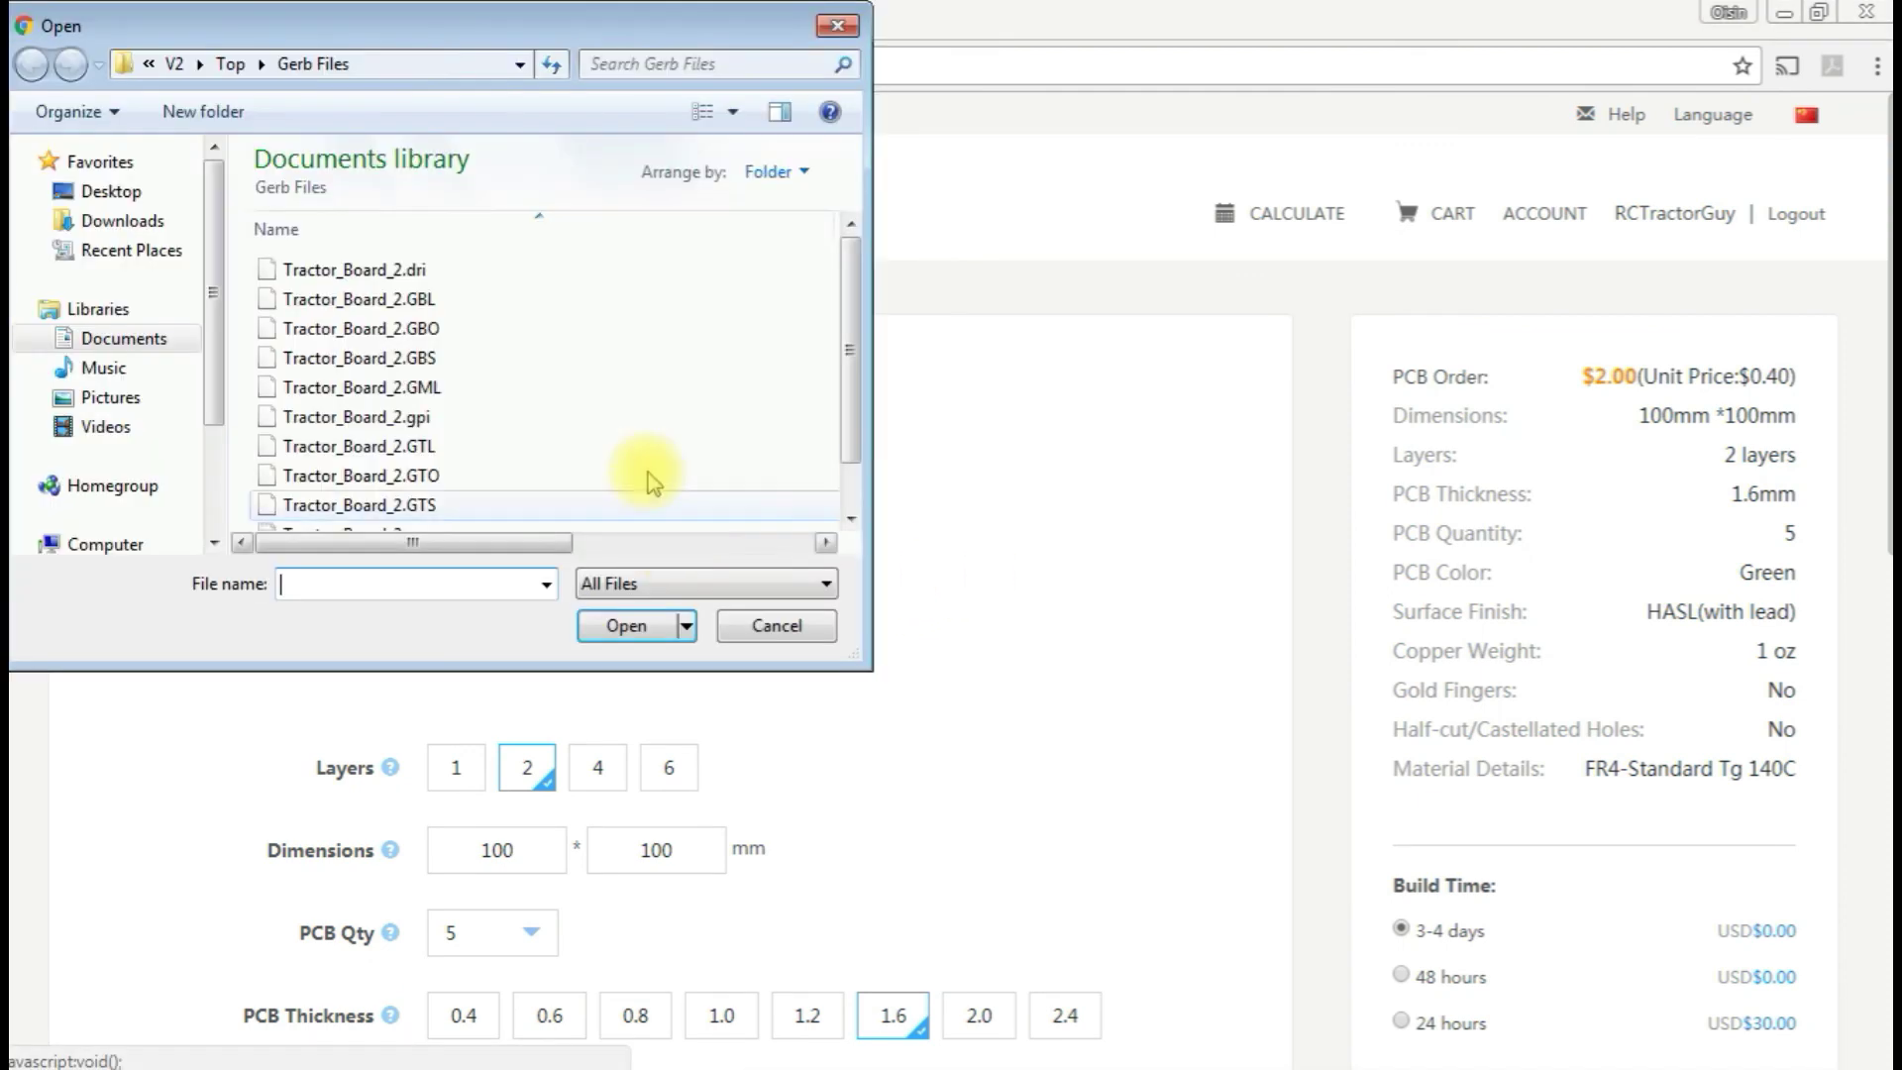
click(230, 62)
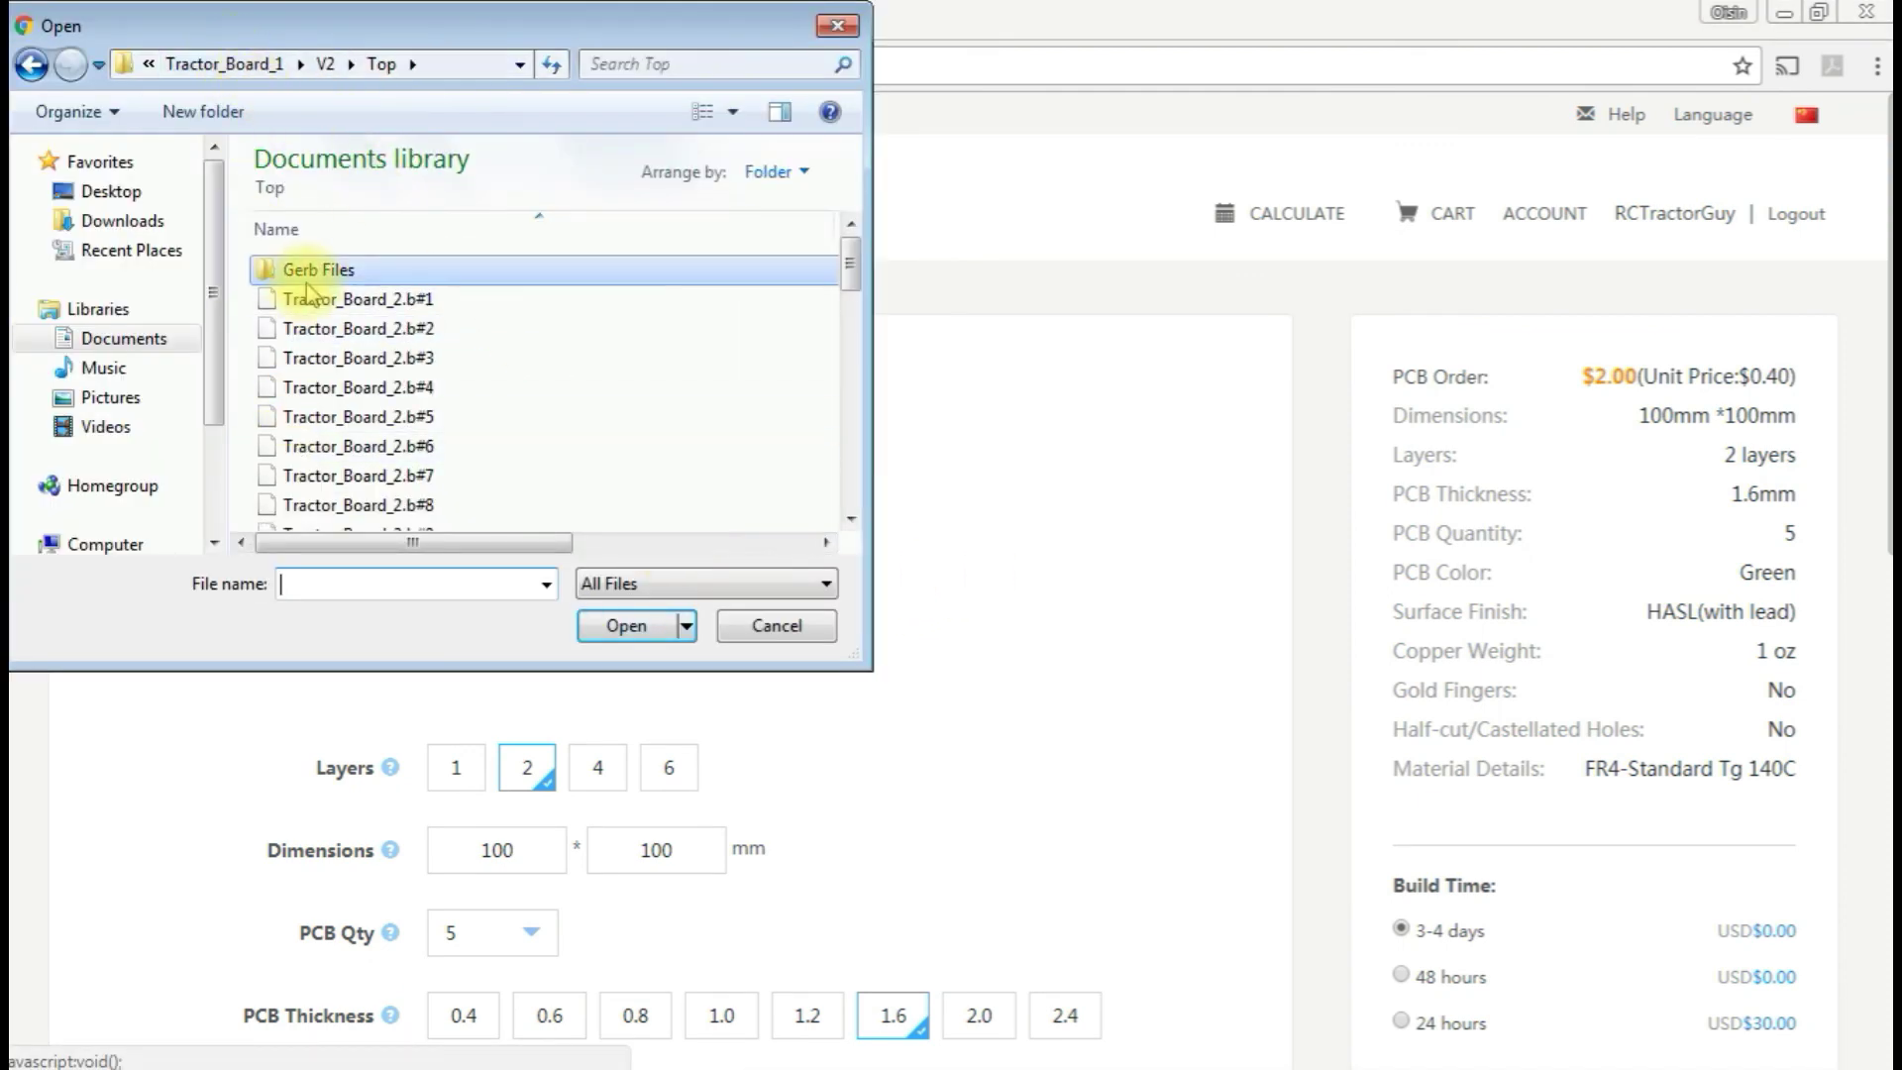
click(325, 64)
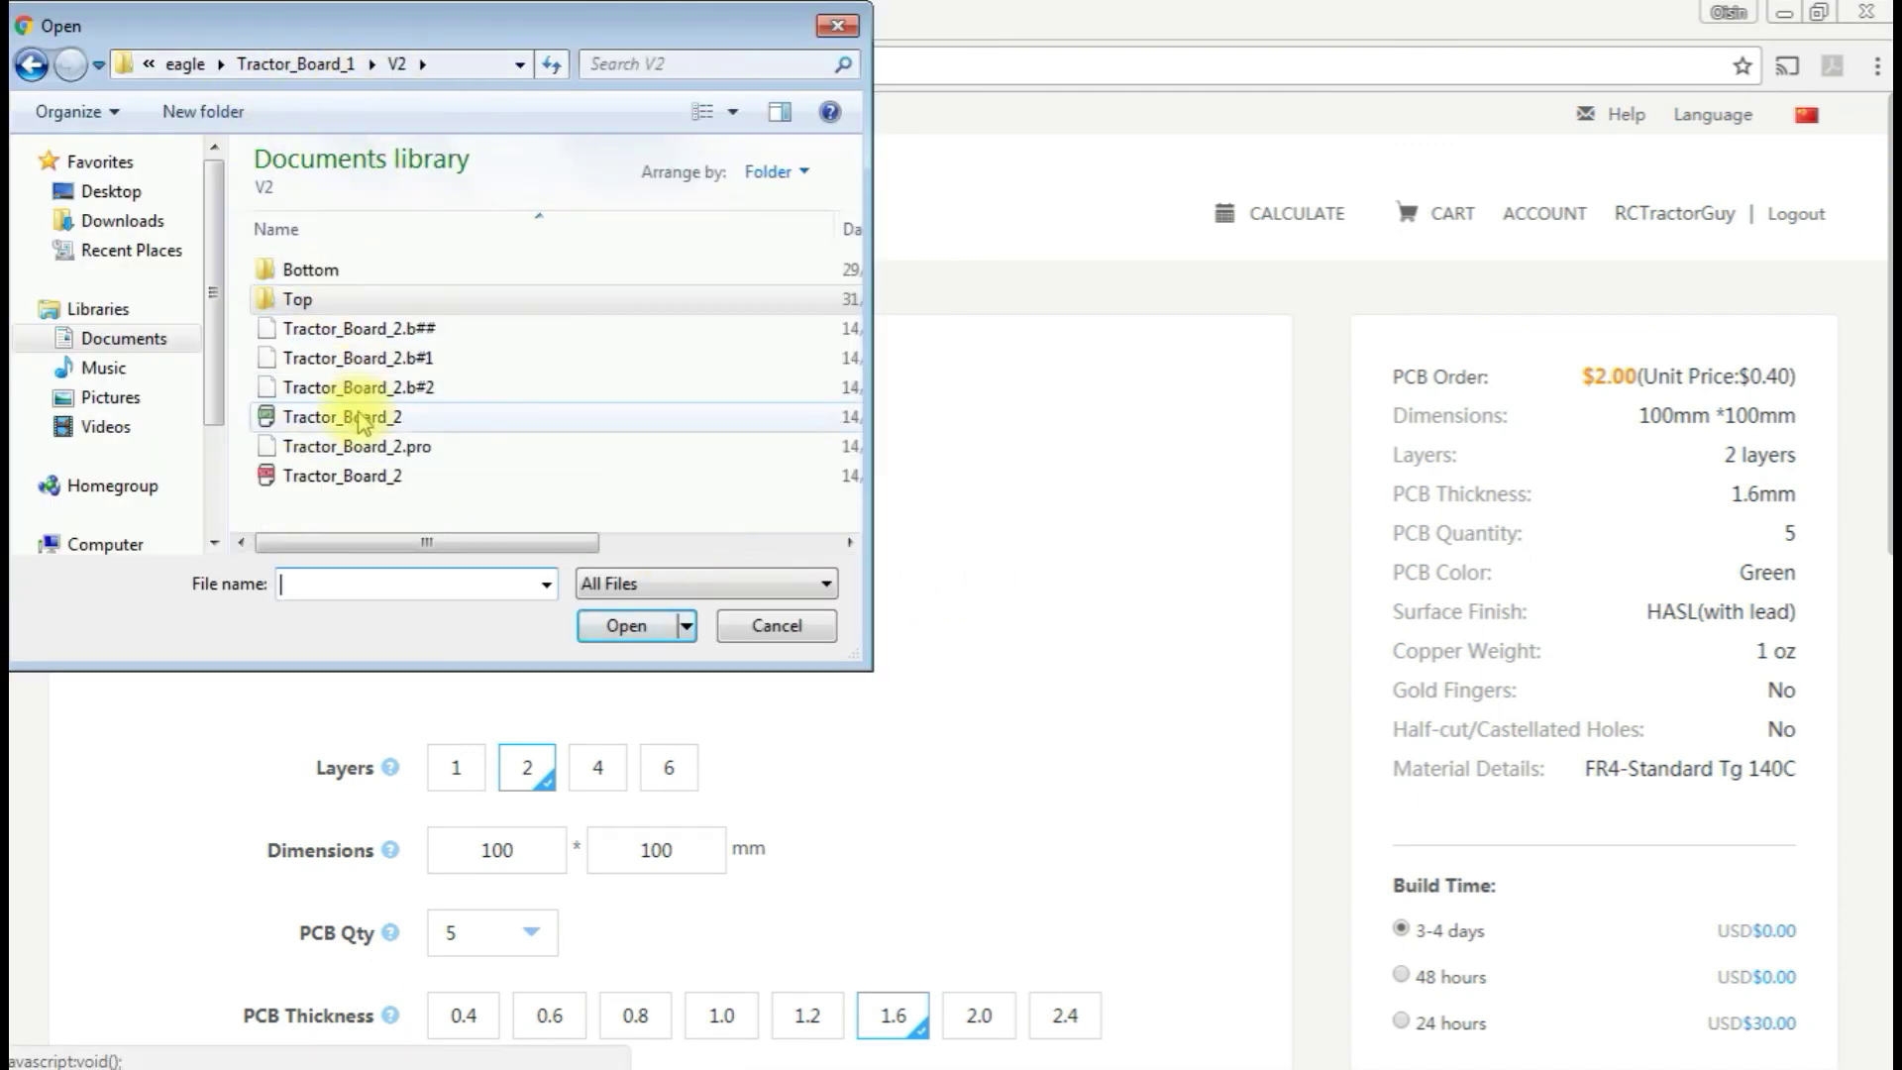
double_click(319, 267)
double_click(319, 270)
click(406, 277)
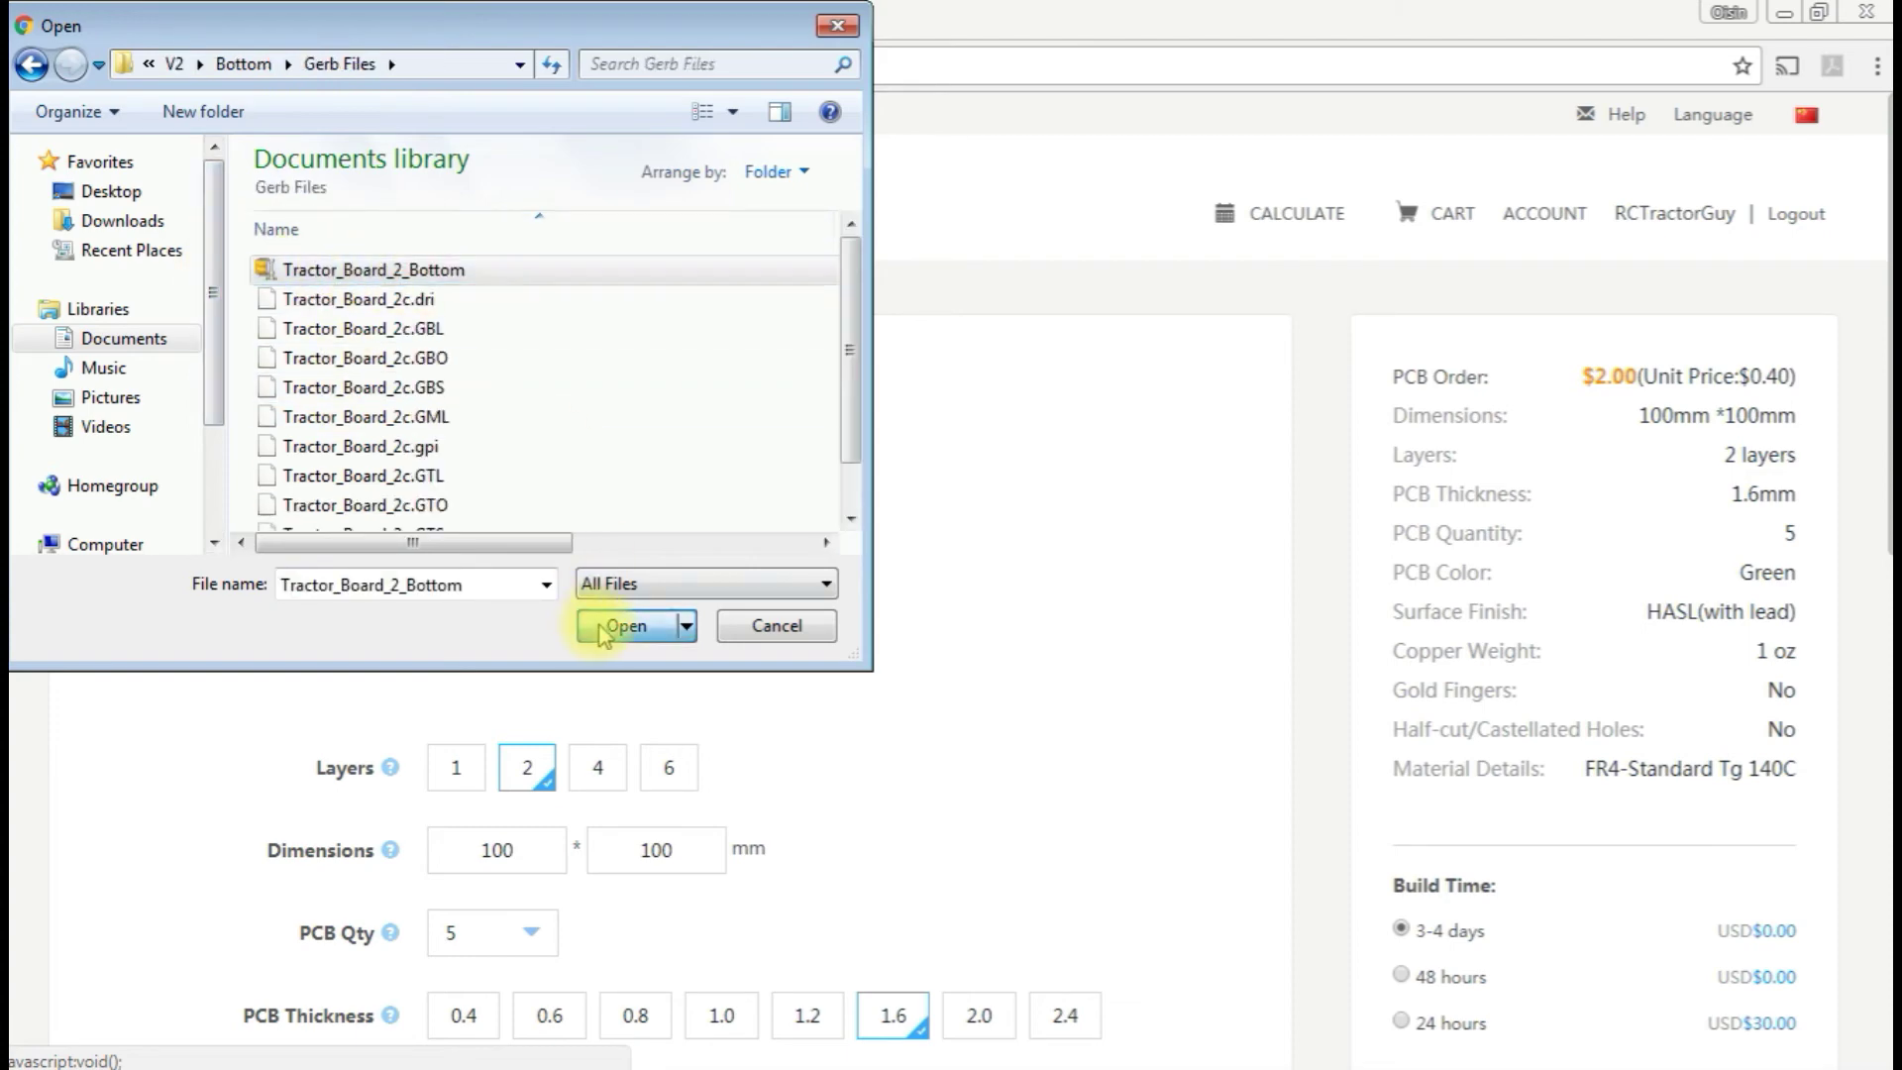
click(624, 625)
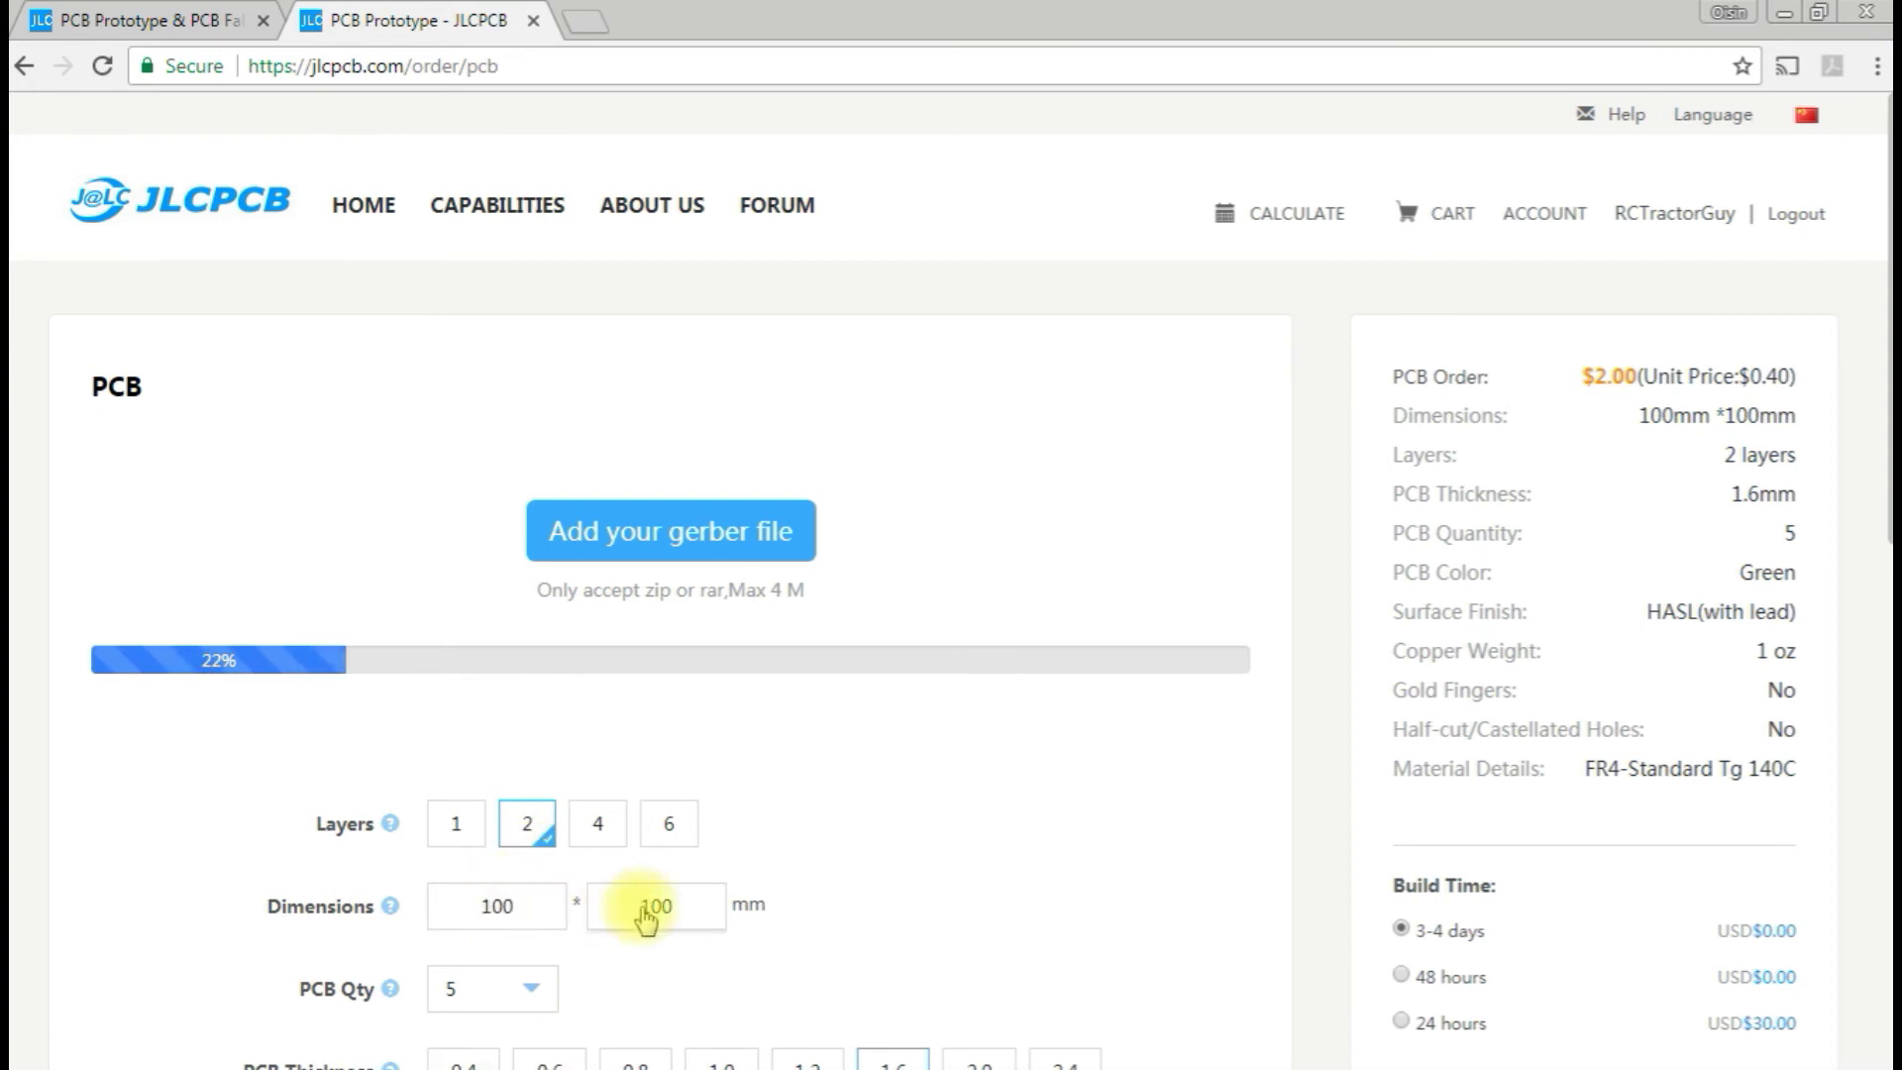
scroll(591, 984, down, 1)
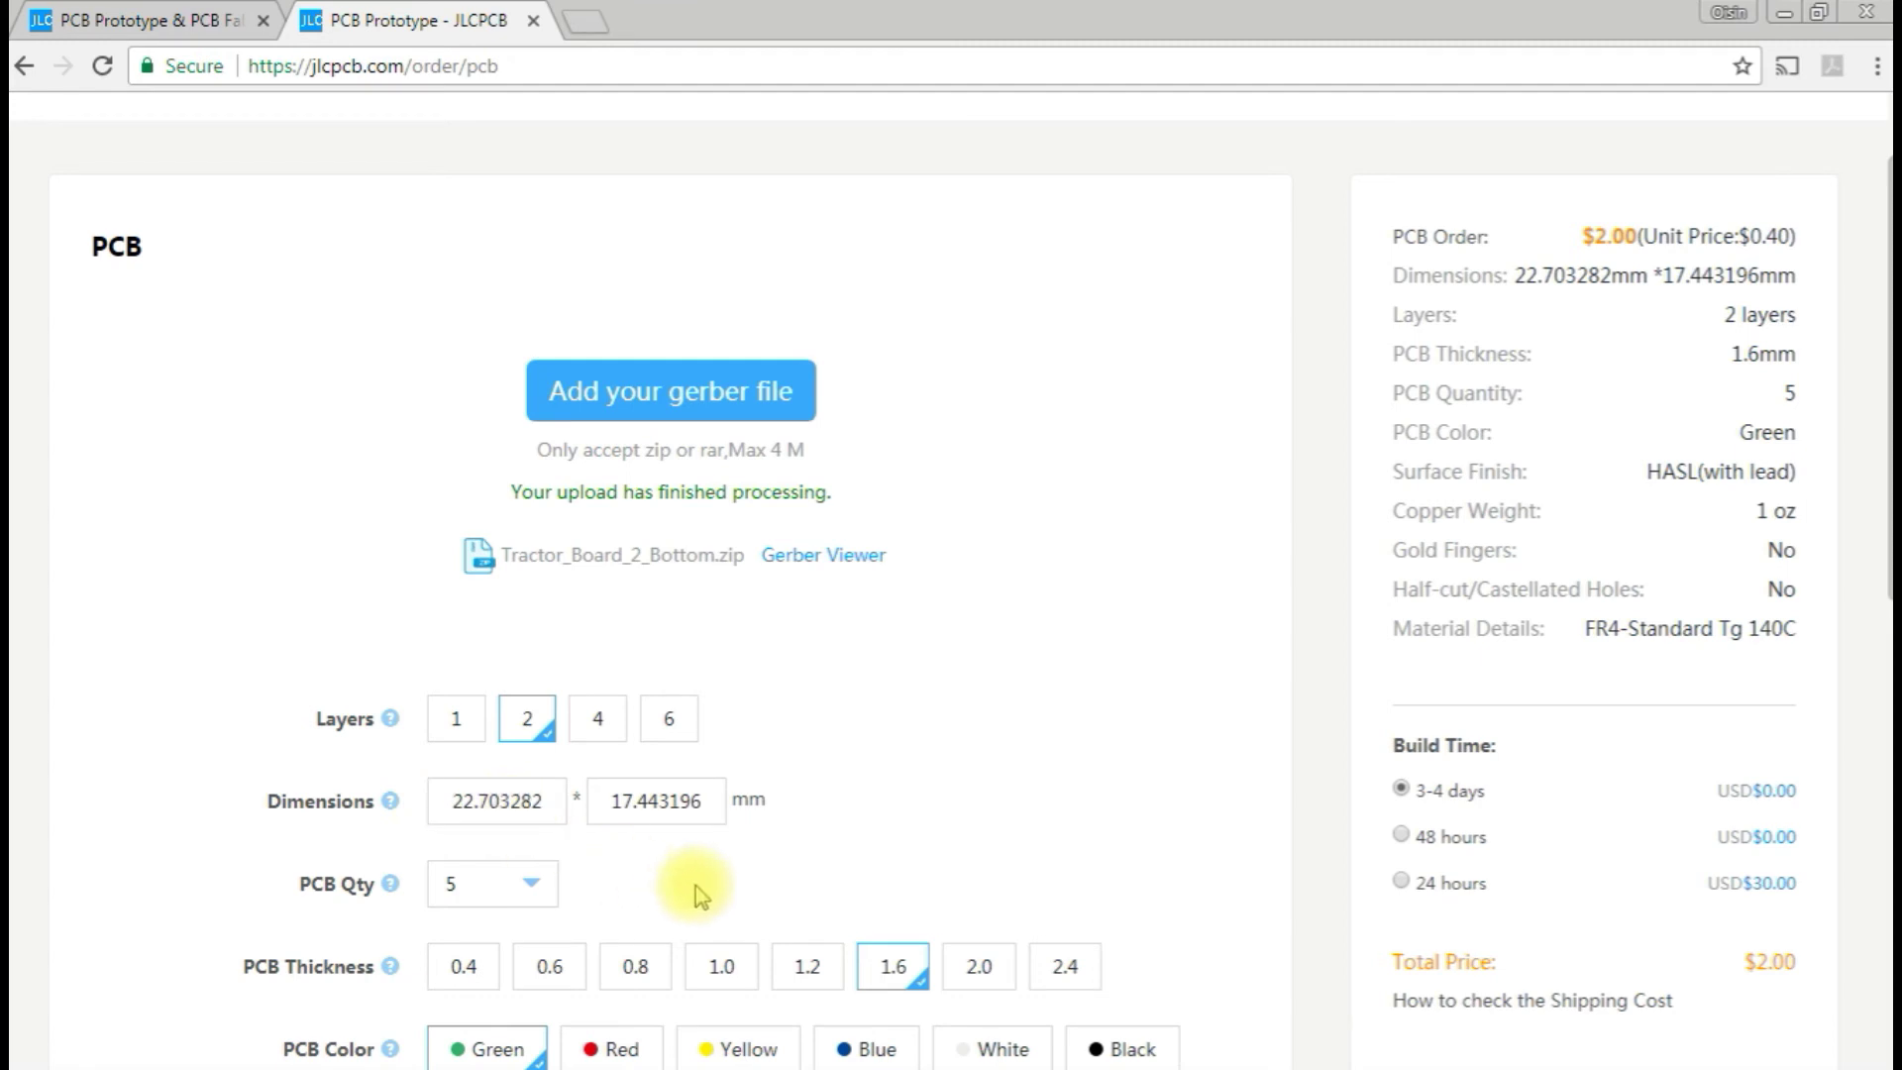
scroll(729, 818, down, 3)
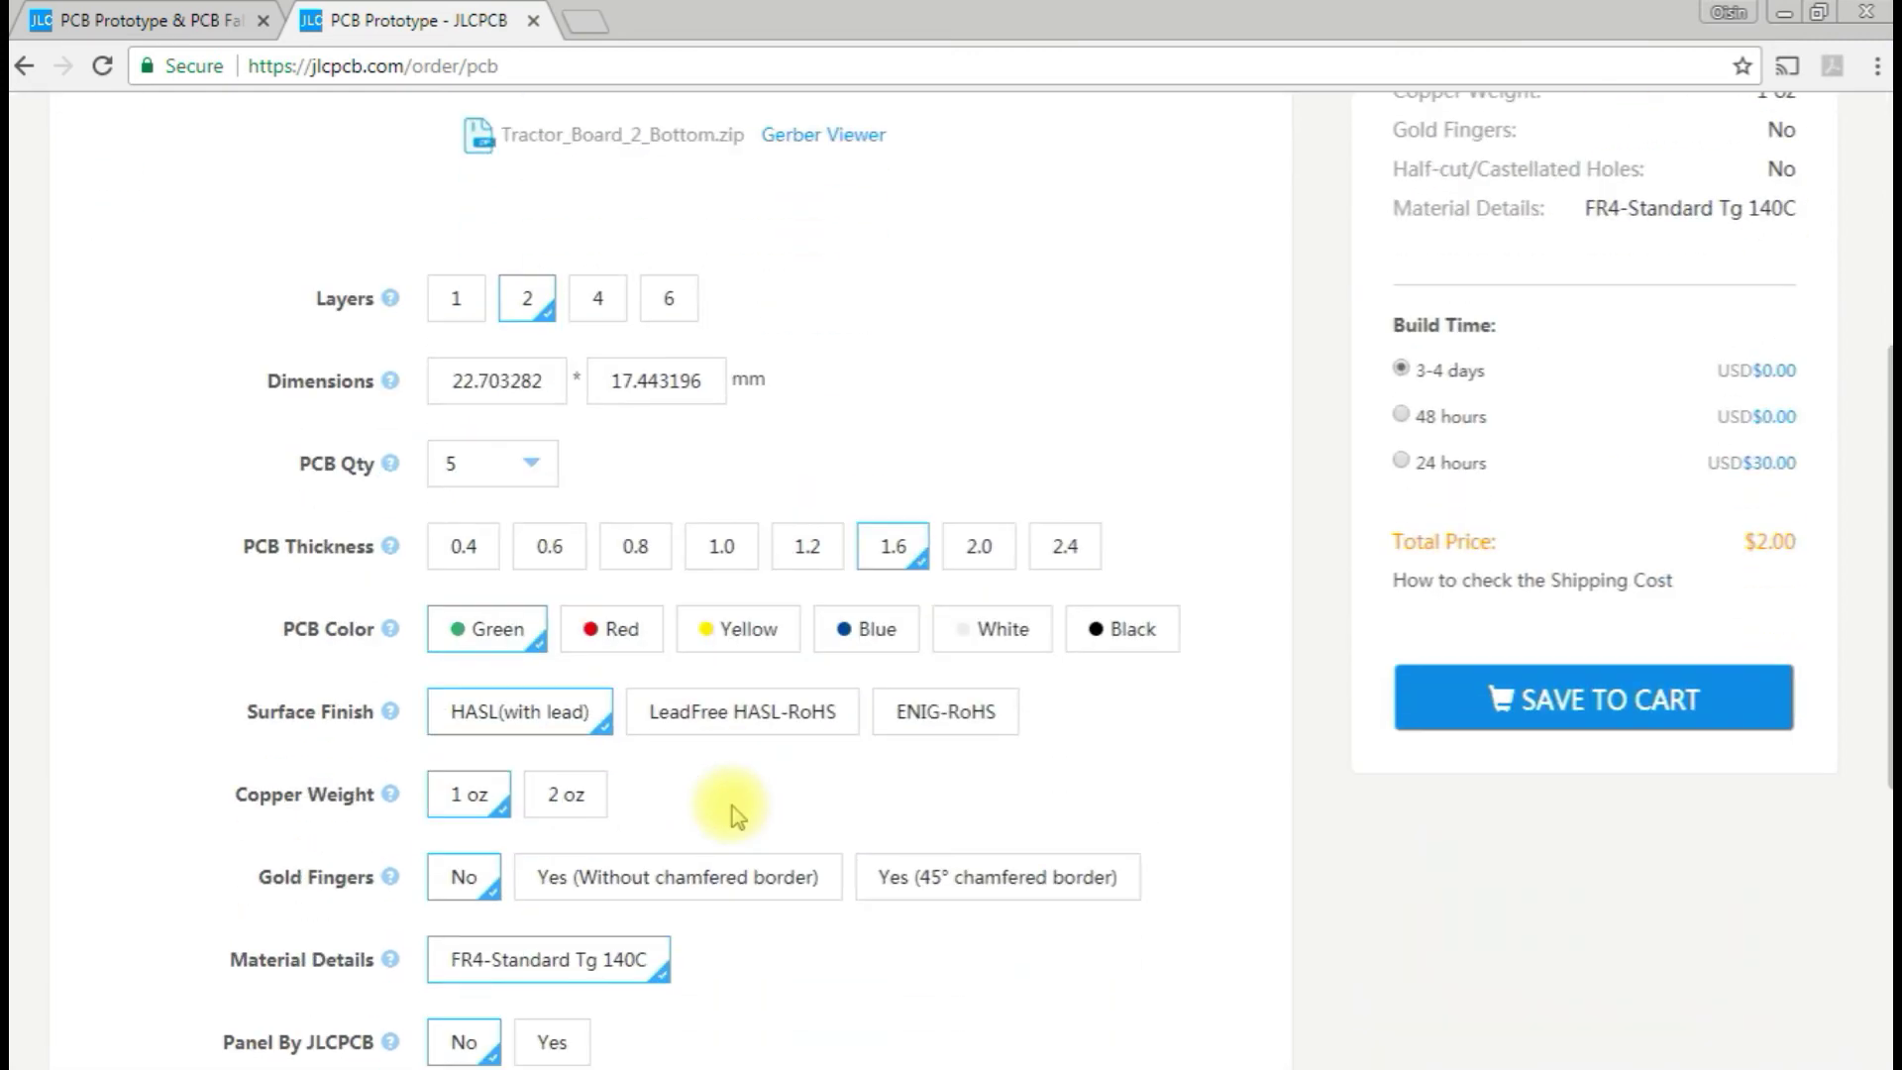
scroll(733, 806, up, 3)
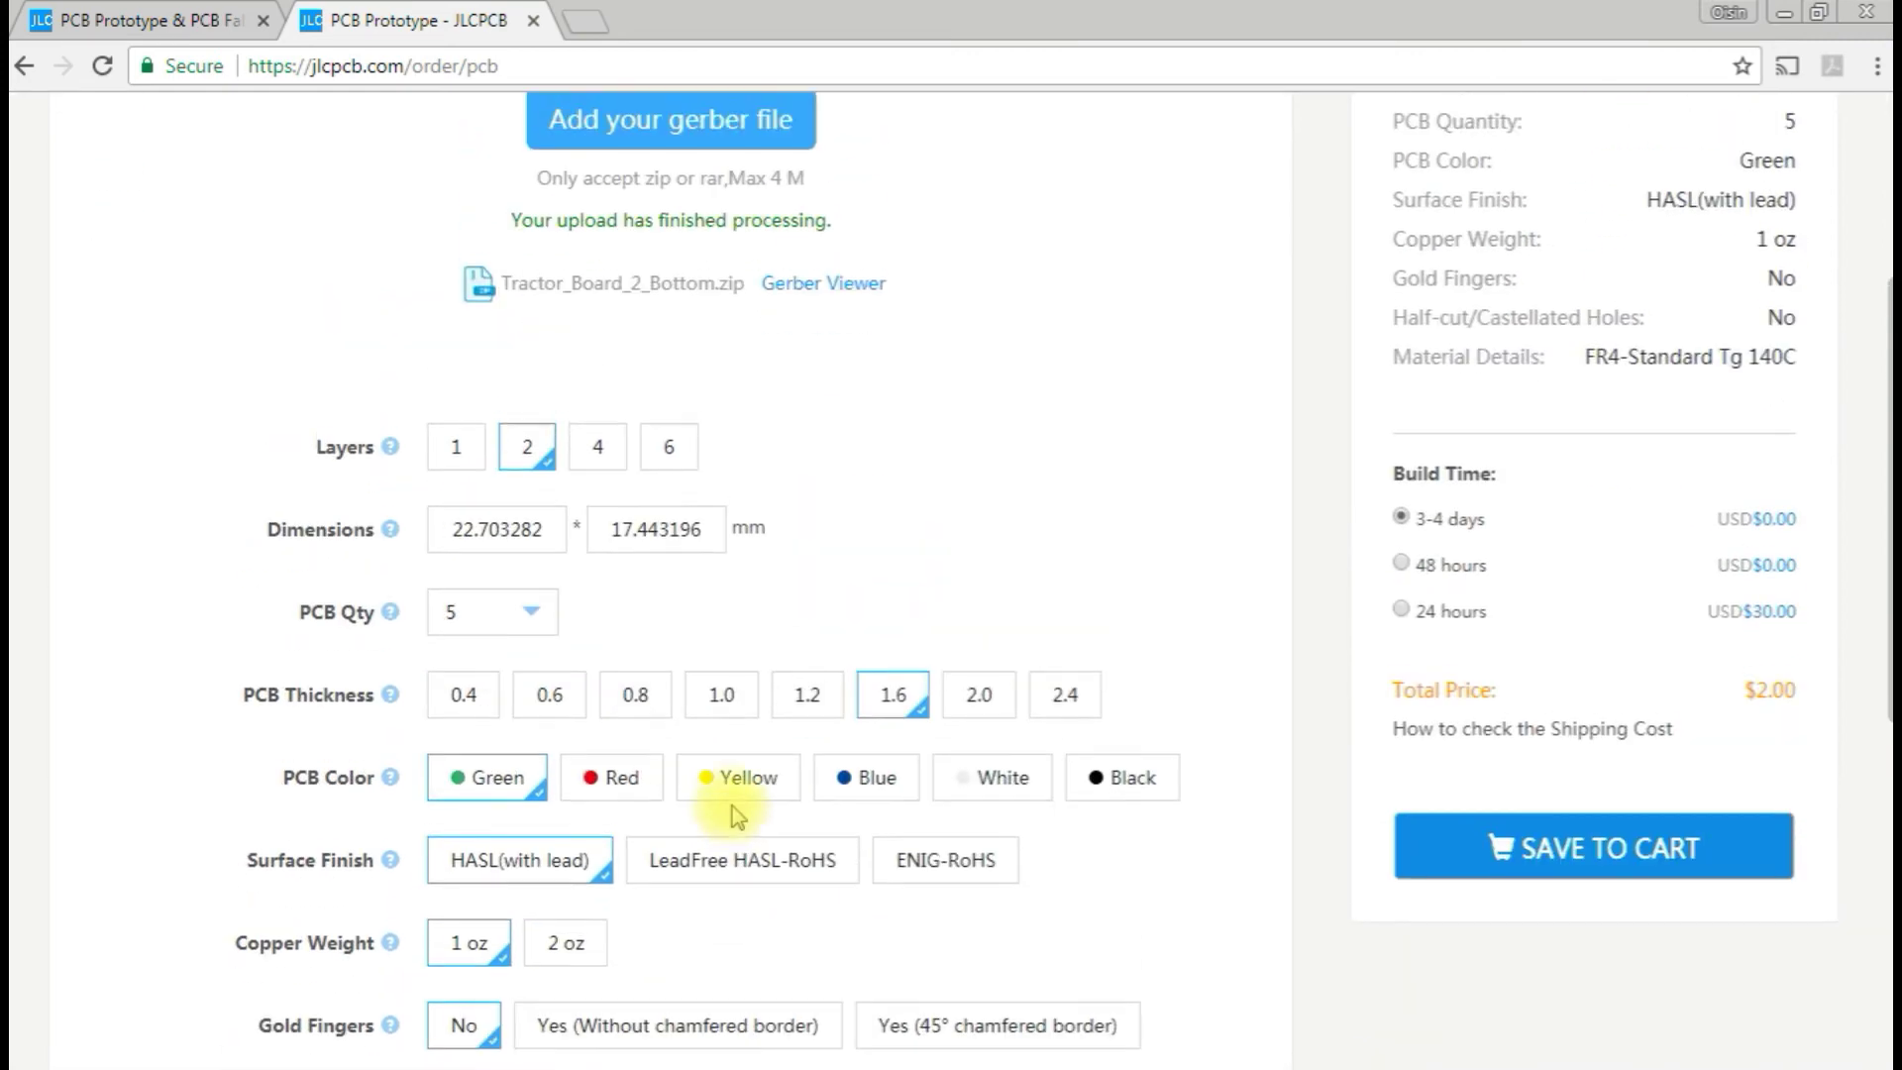
Set the Bottom board order to 100 boards in Blue, totalling $16.92.
click(530, 881)
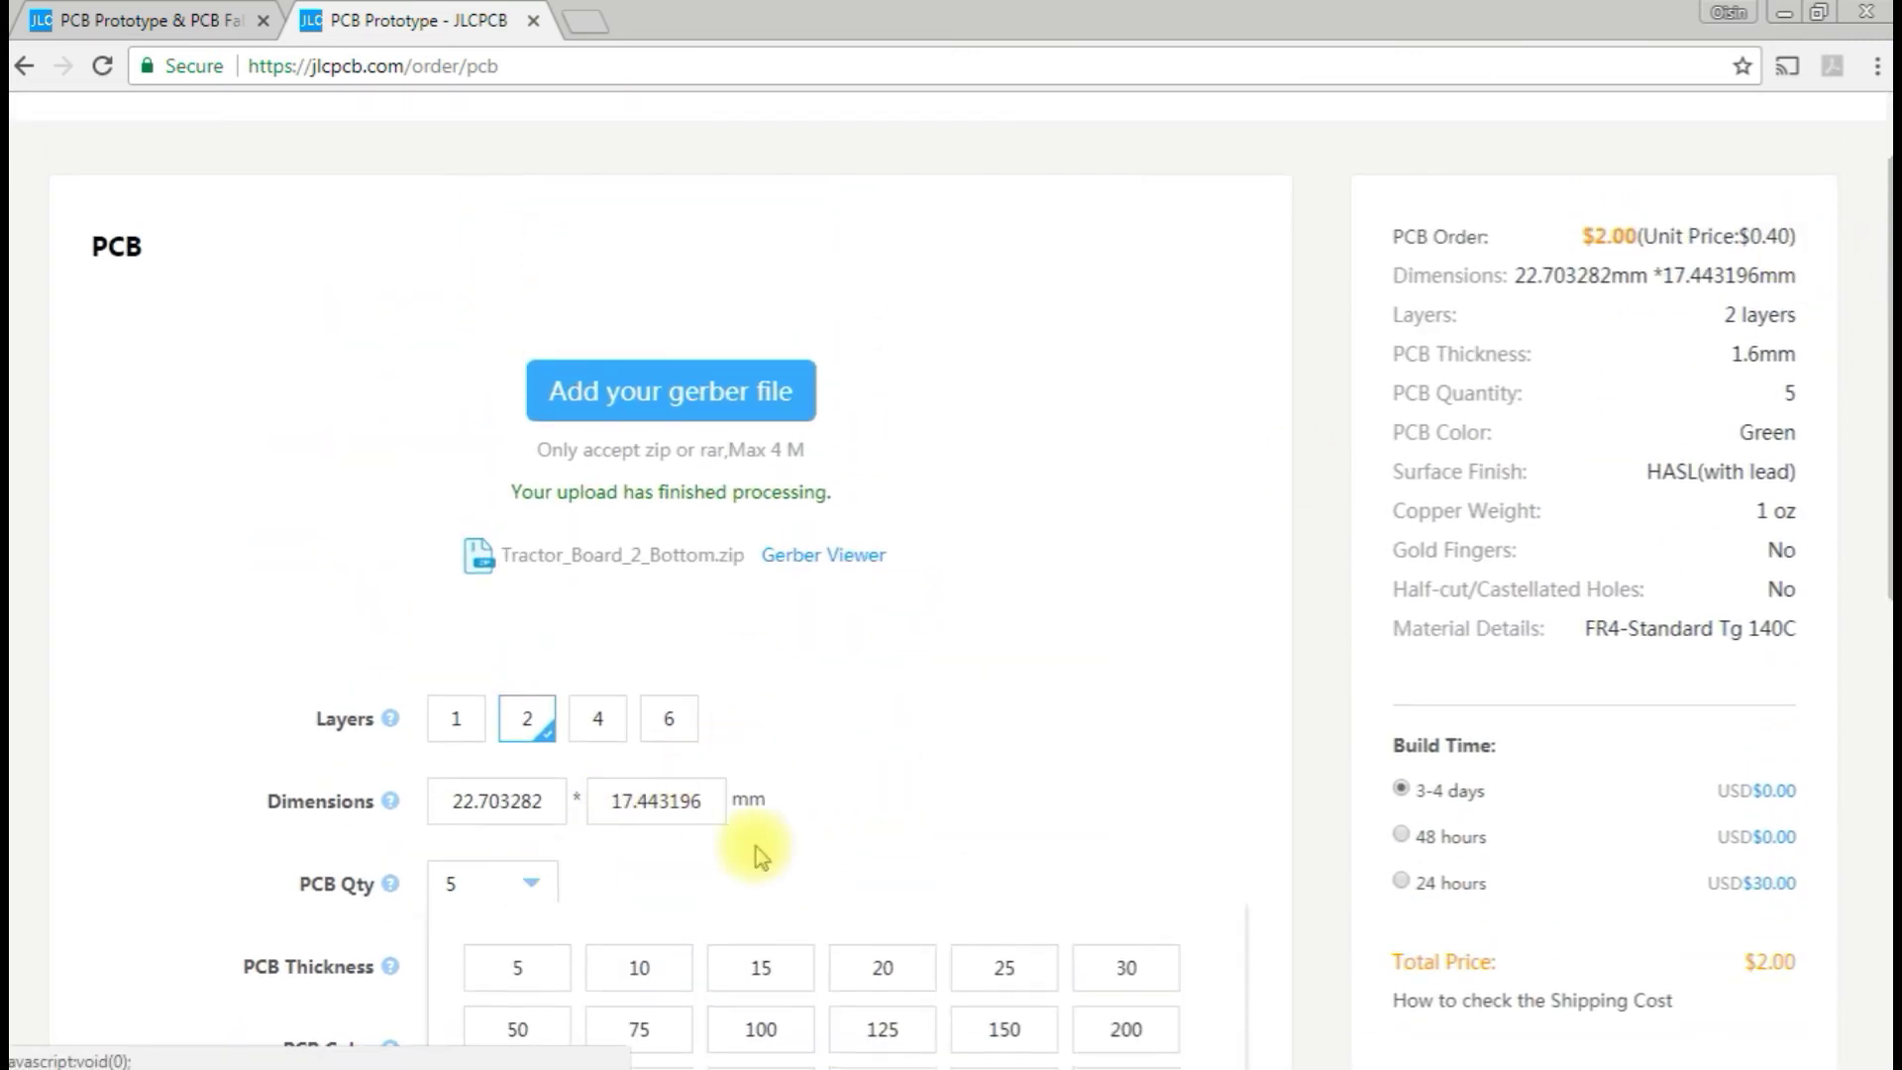
scroll(852, 862, down, 1)
click(726, 895)
scroll(1001, 606, up, 2)
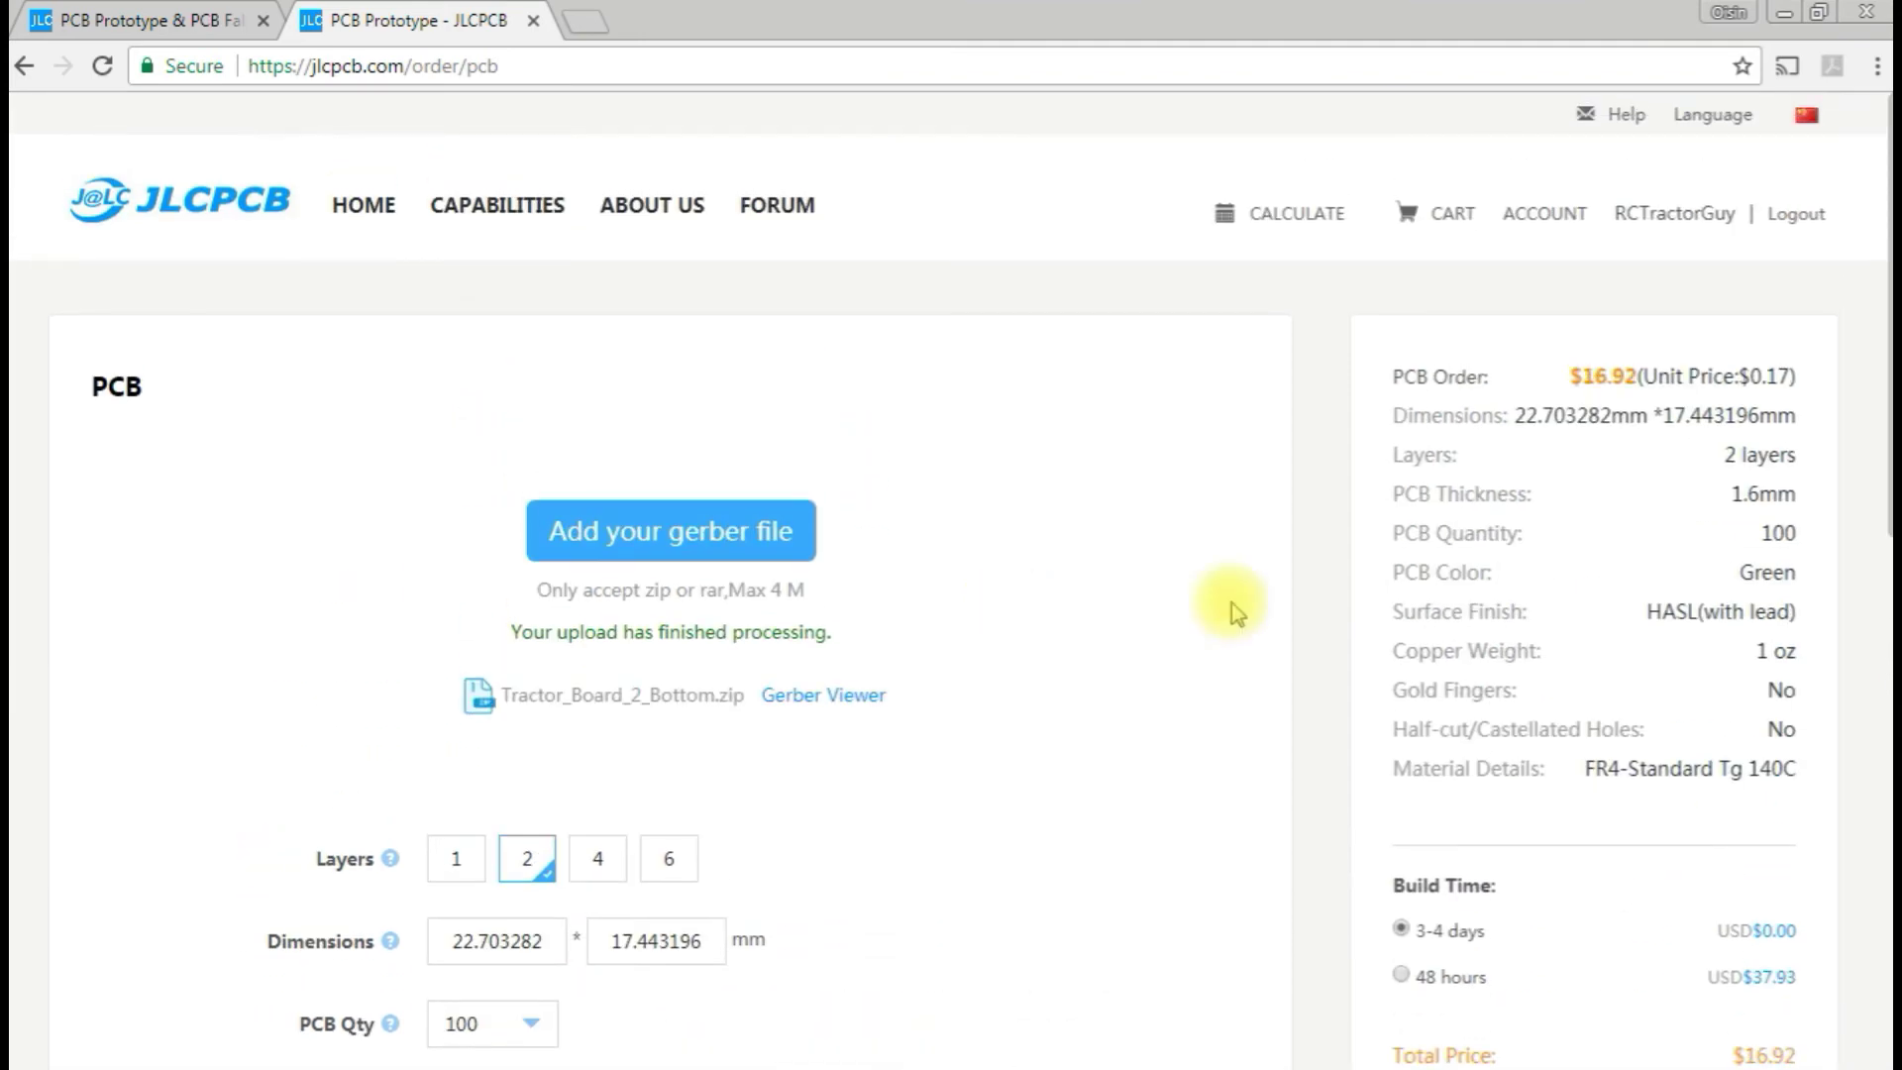
scroll(1130, 649, down, 1)
scroll(1130, 649, down, 2)
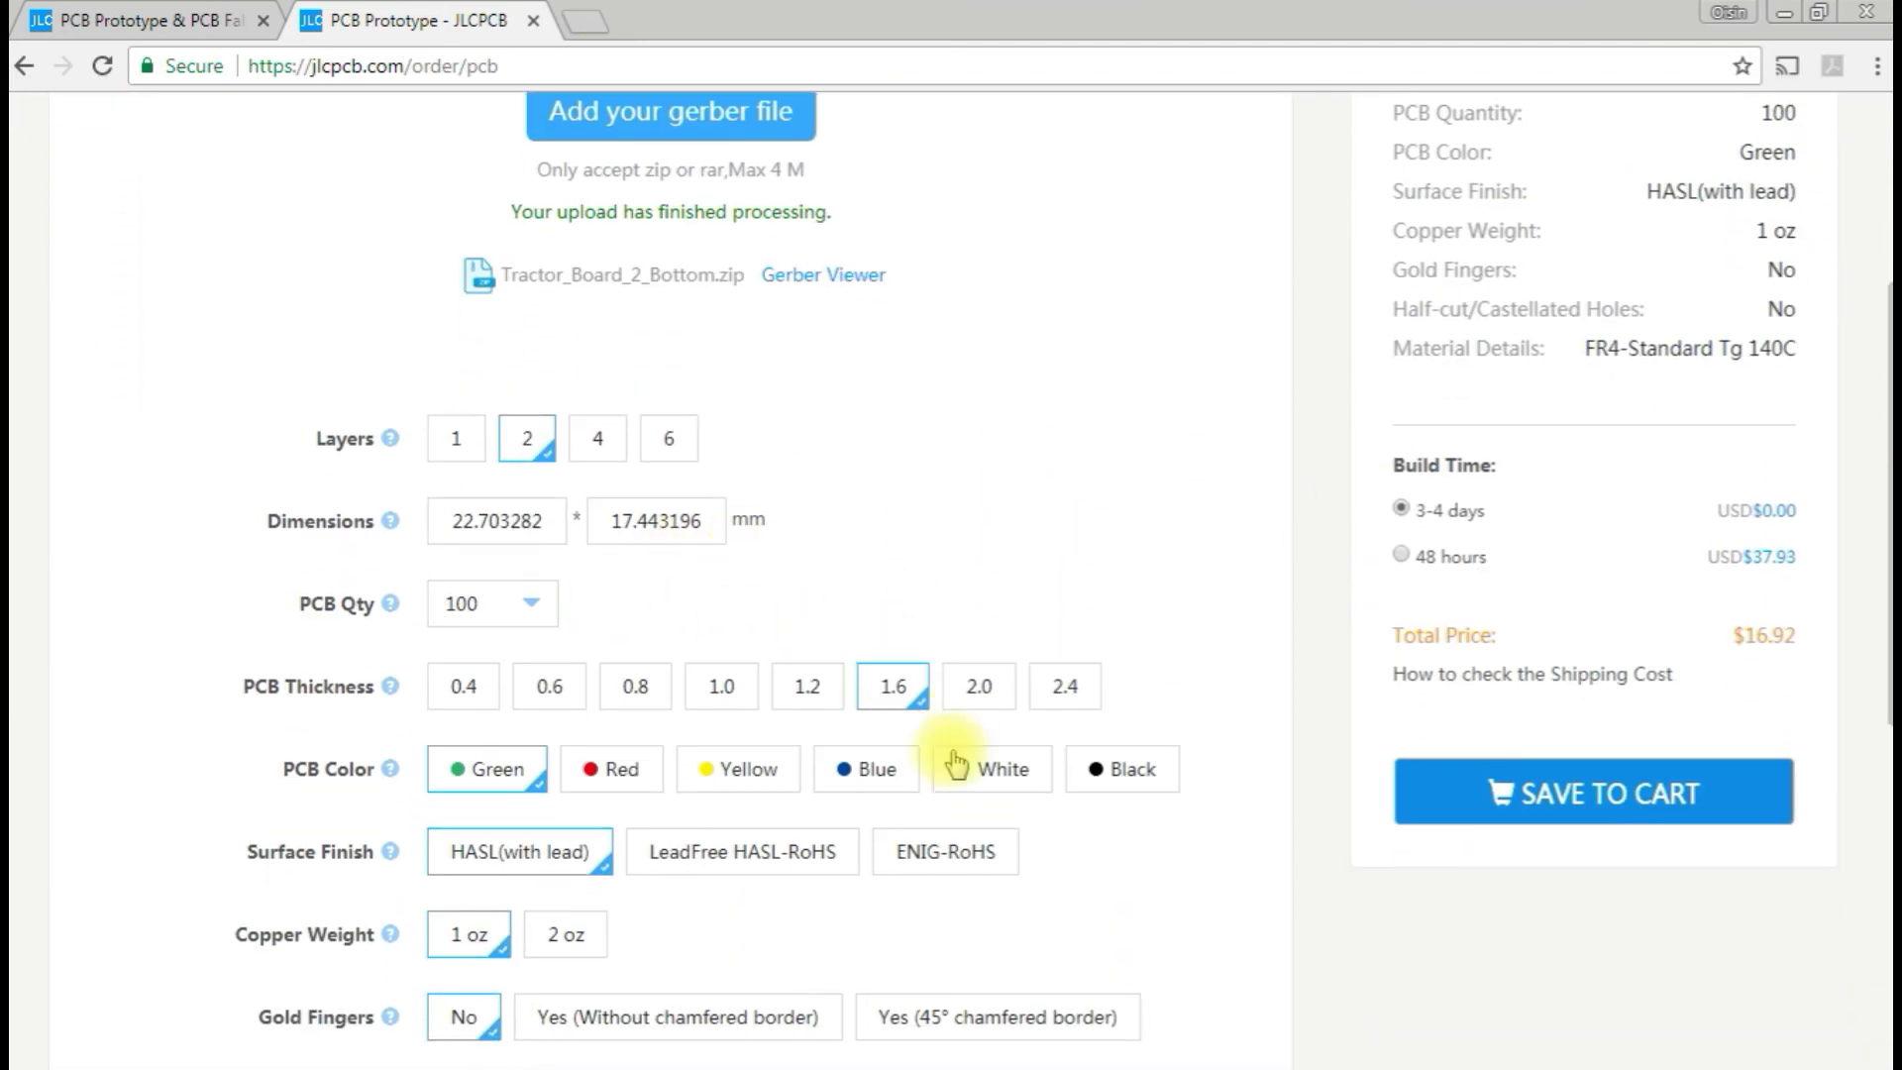
click(903, 782)
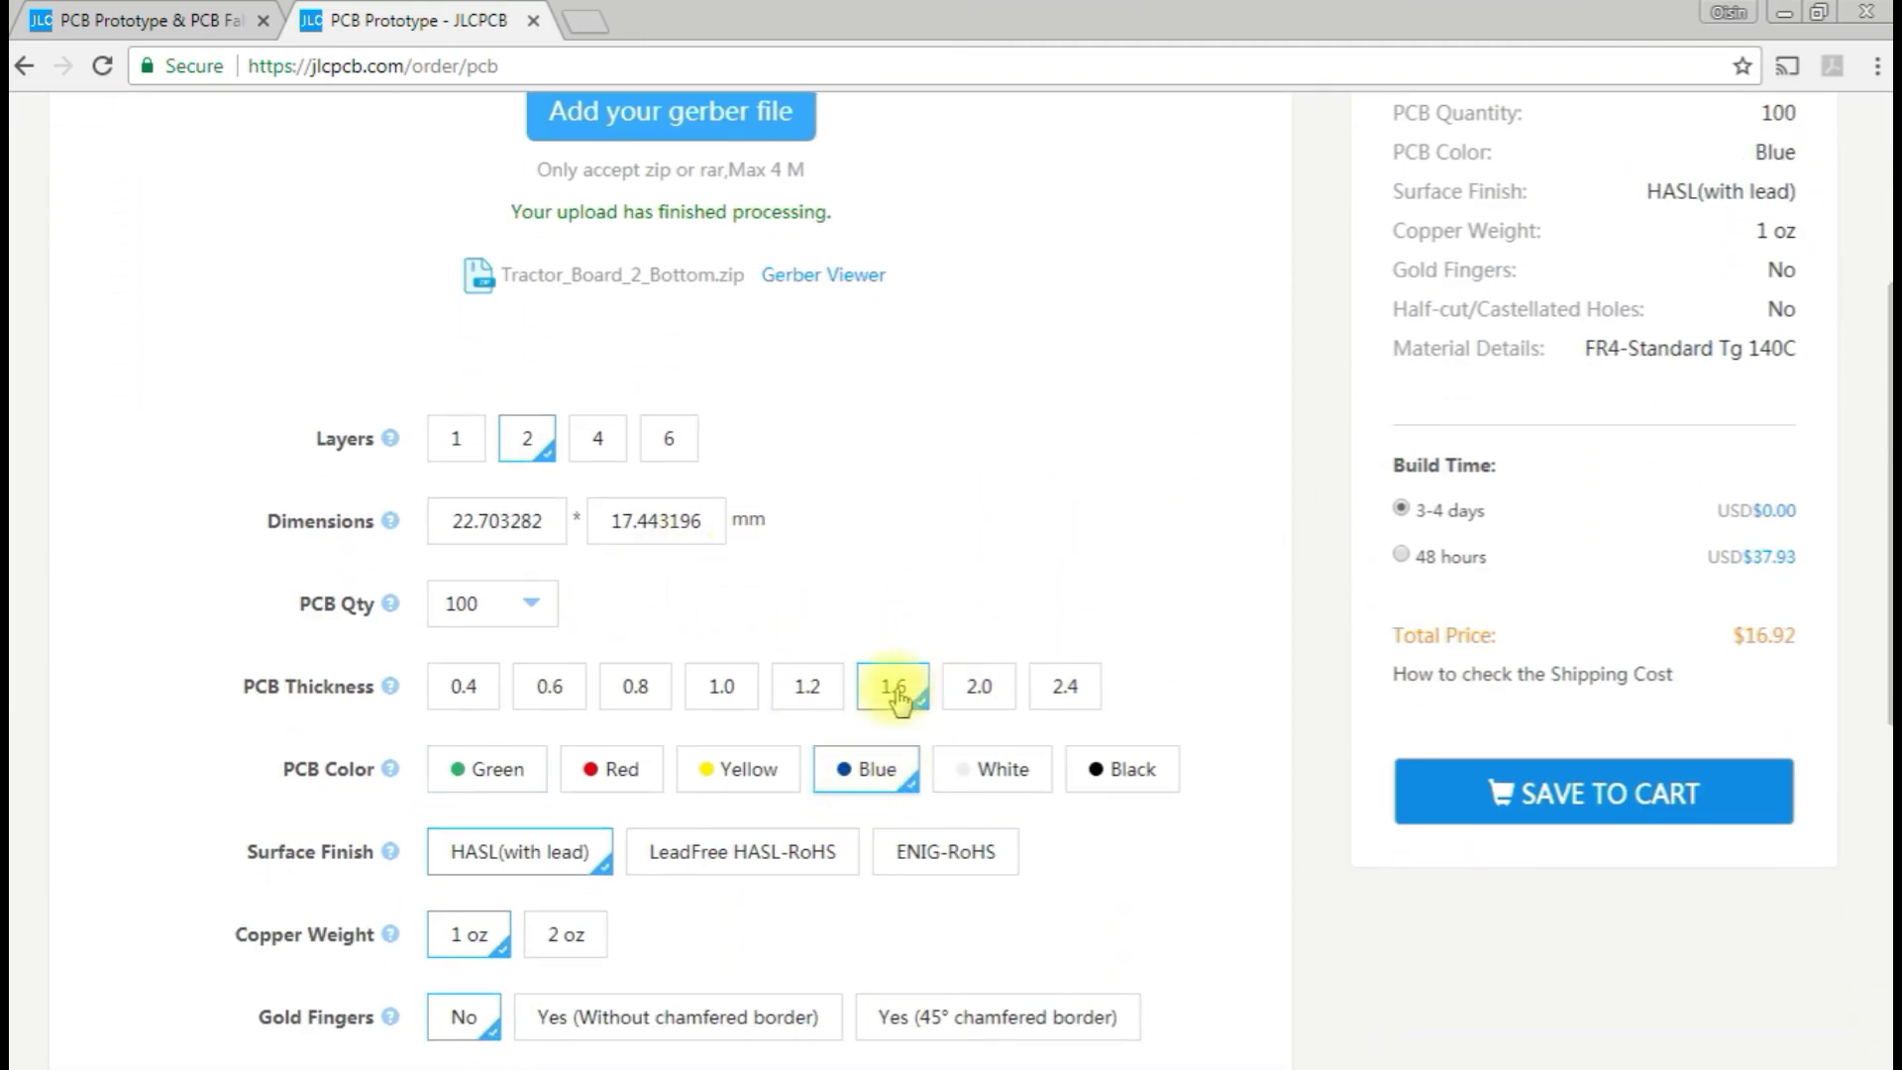
scroll(786, 628, down, 1)
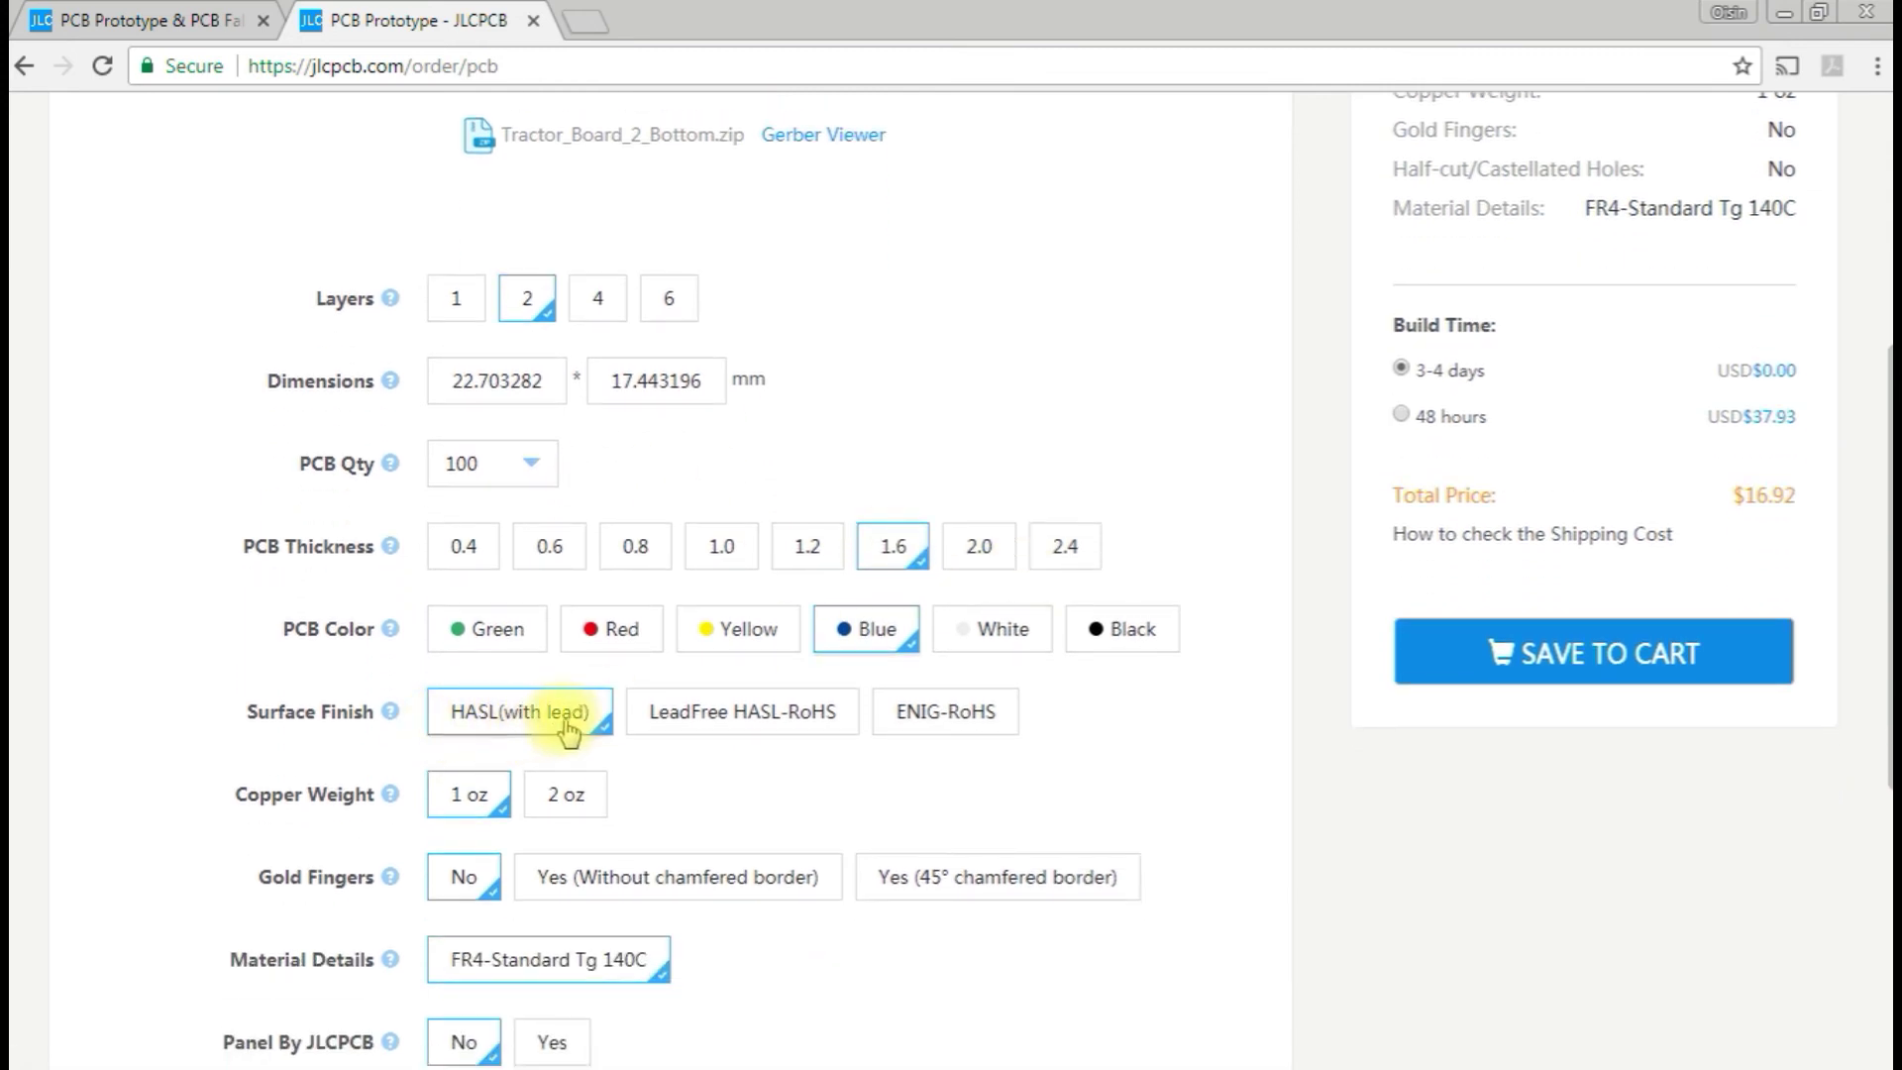
scroll(624, 738, down, 2)
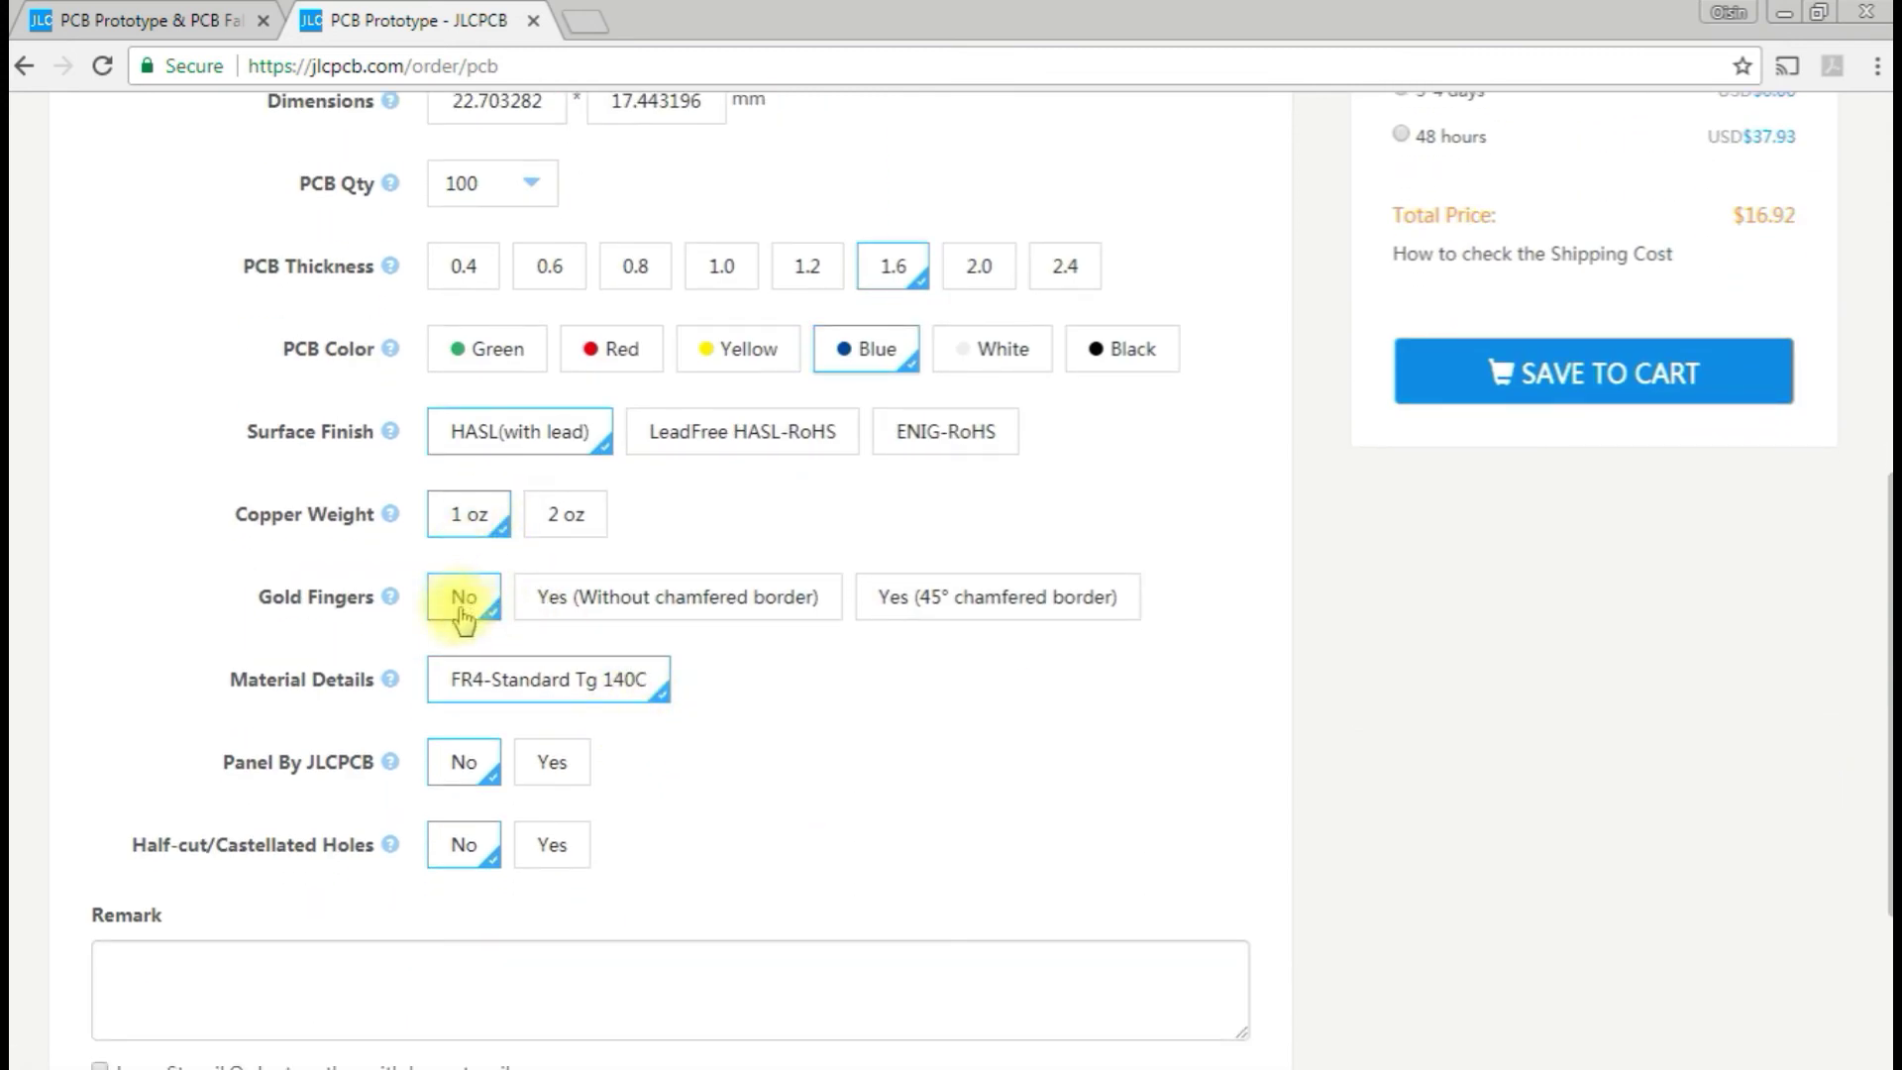
scroll(462, 839, up, 4)
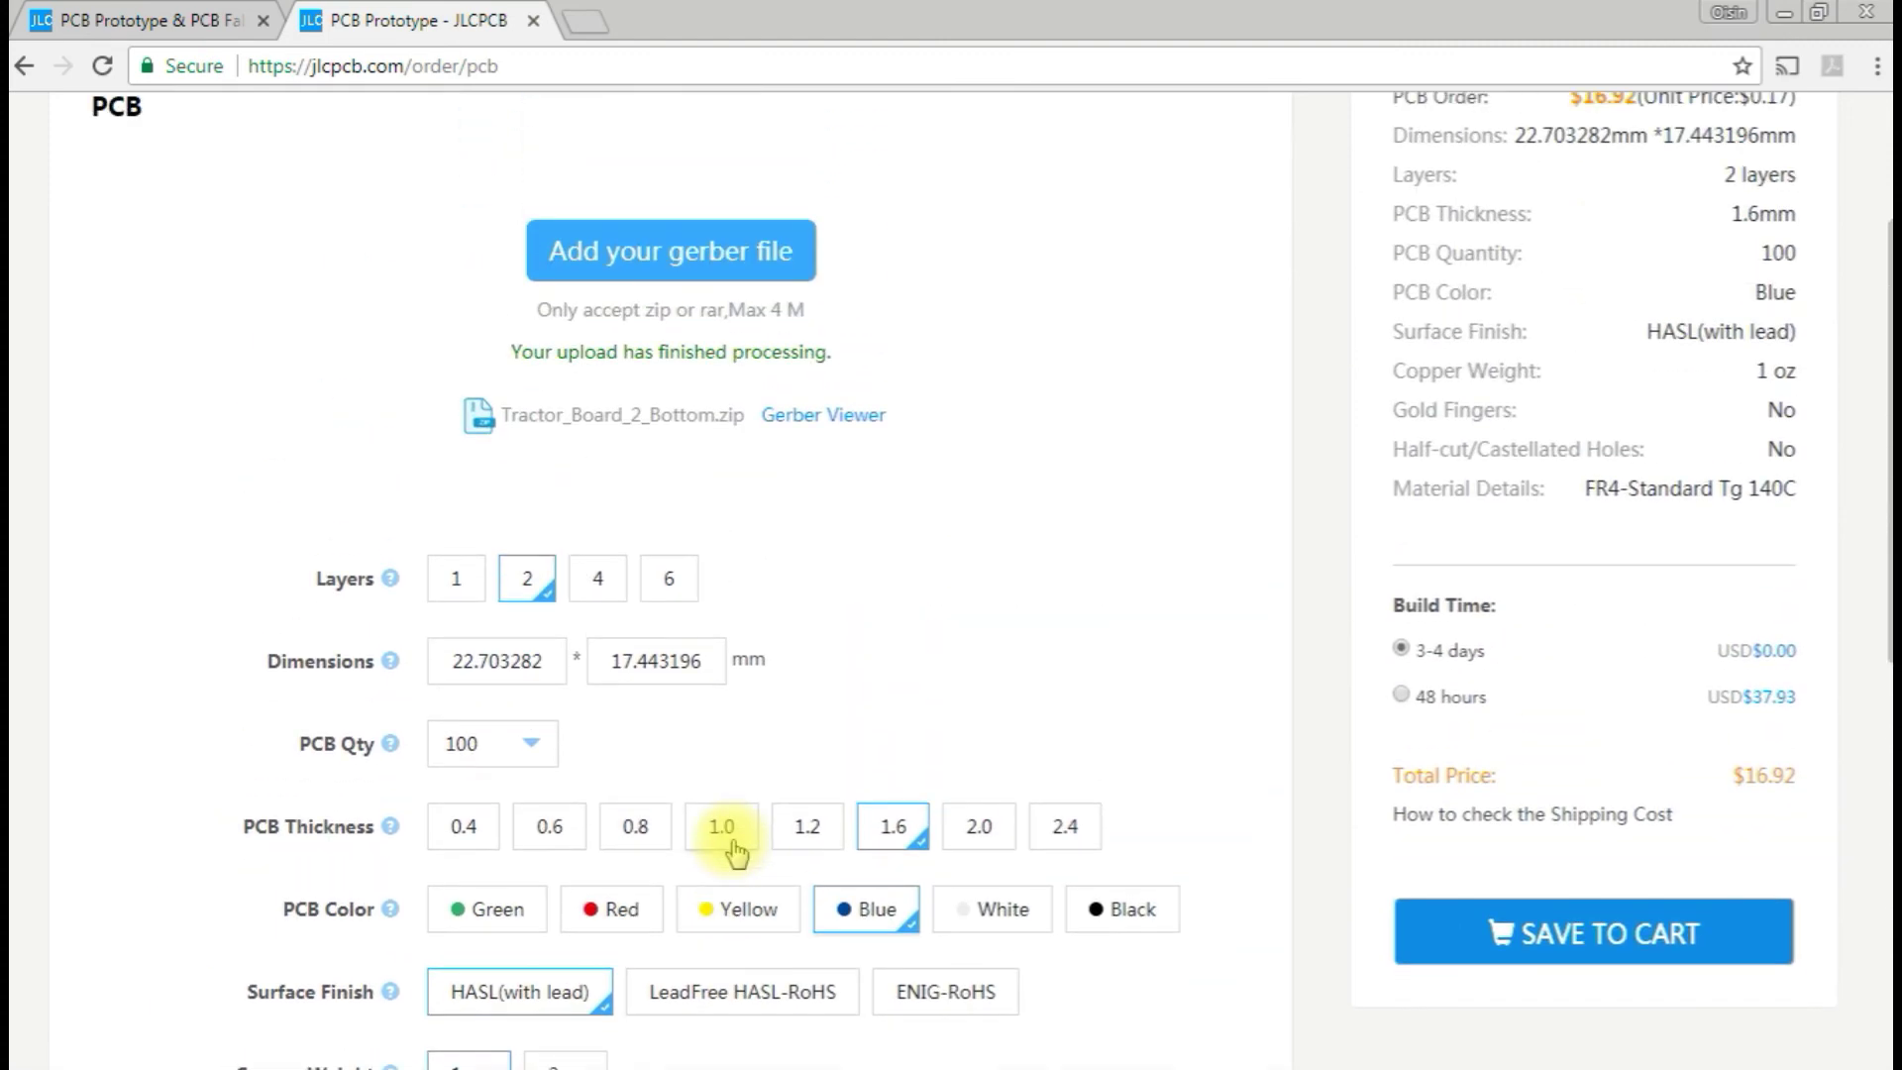
scroll(733, 850, up, 1)
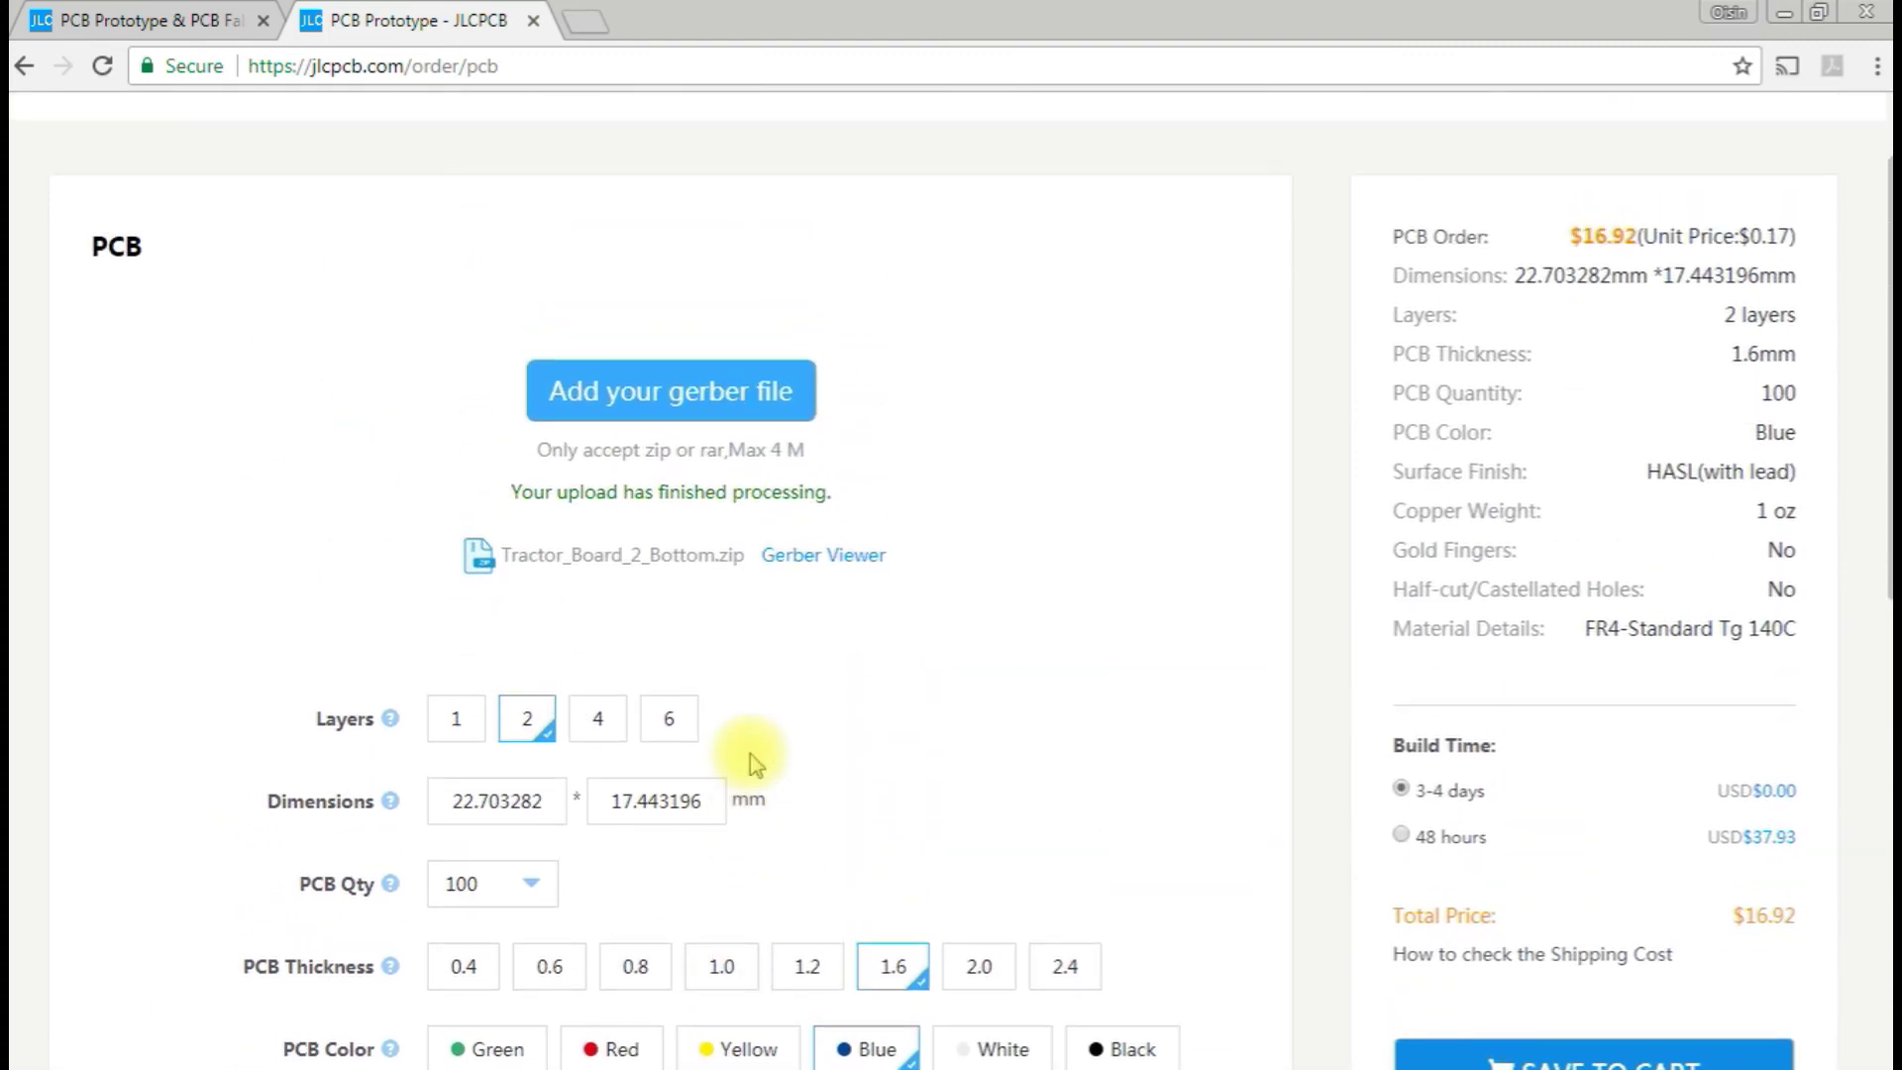
scroll(747, 756, down, 8)
scroll(751, 753, up, 4)
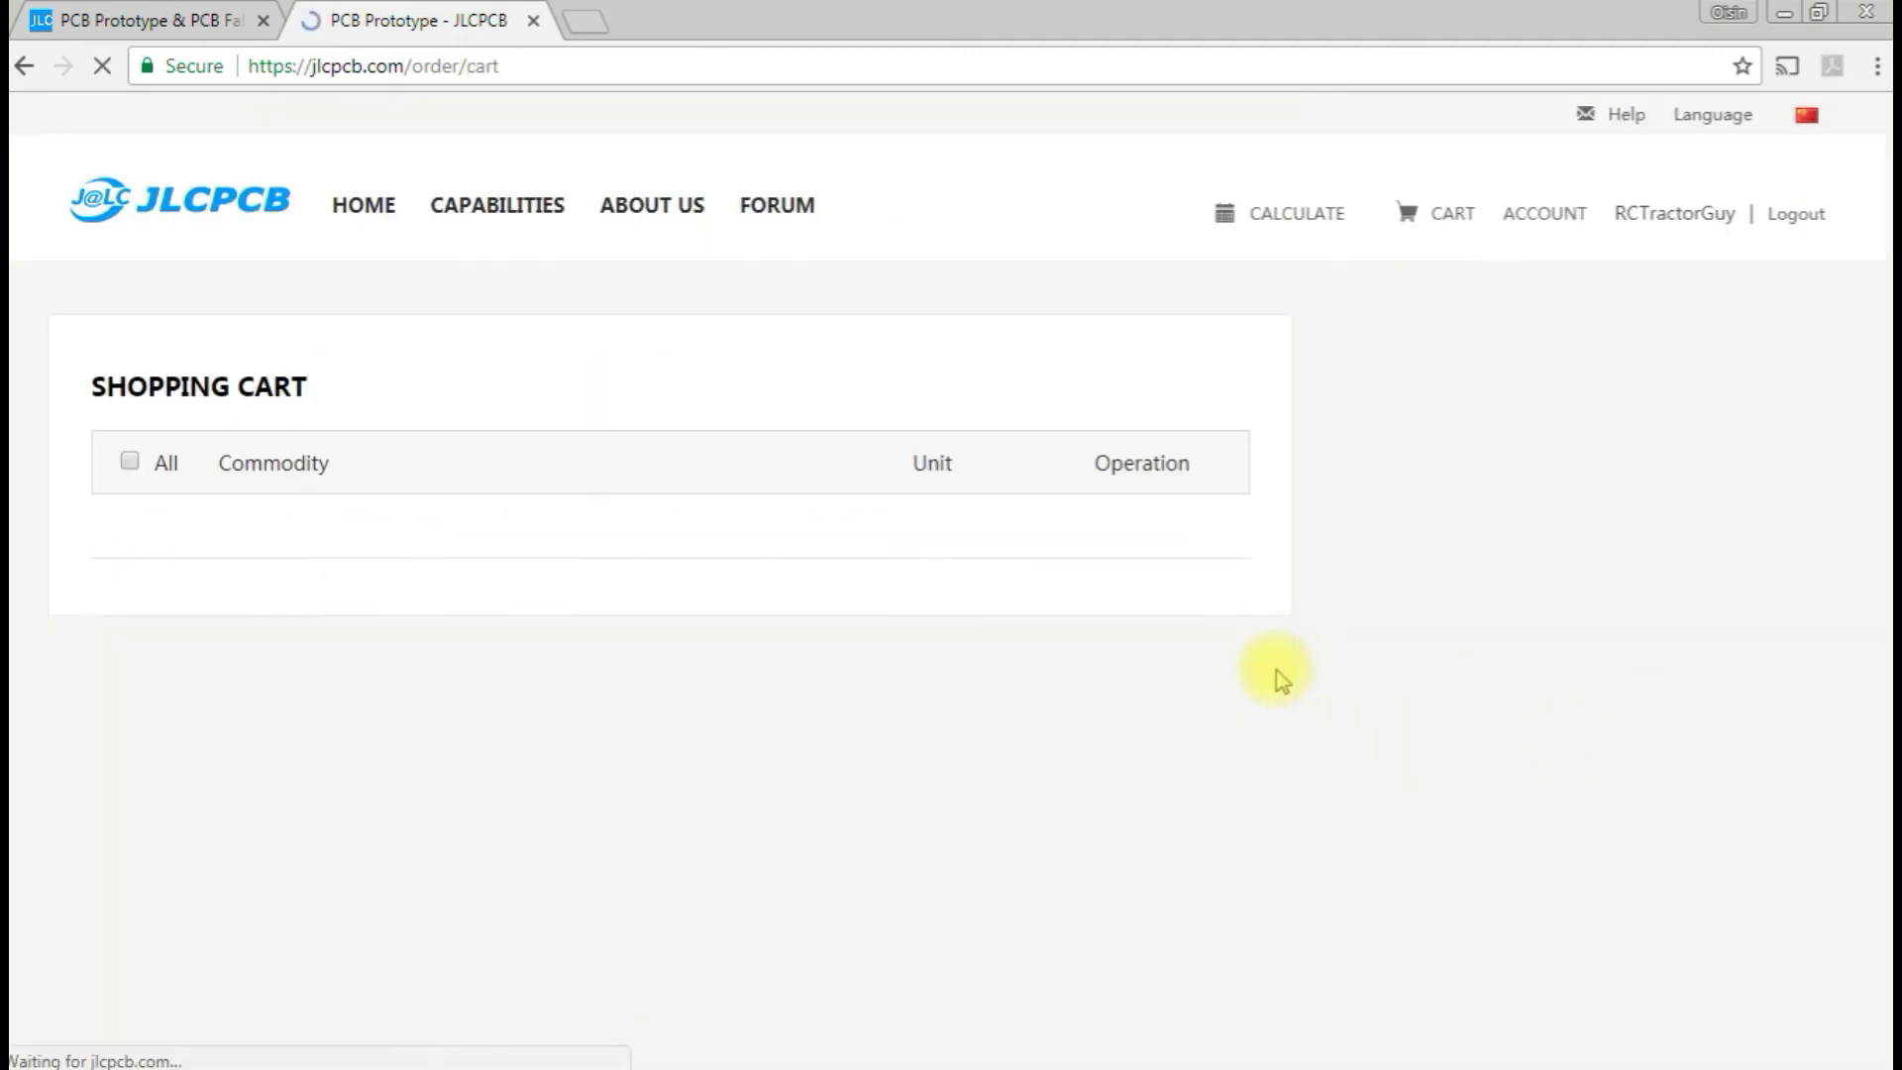
Proceed to checkout for both Tractor_Board_2 orders.
scroll(1280, 679, down, 1)
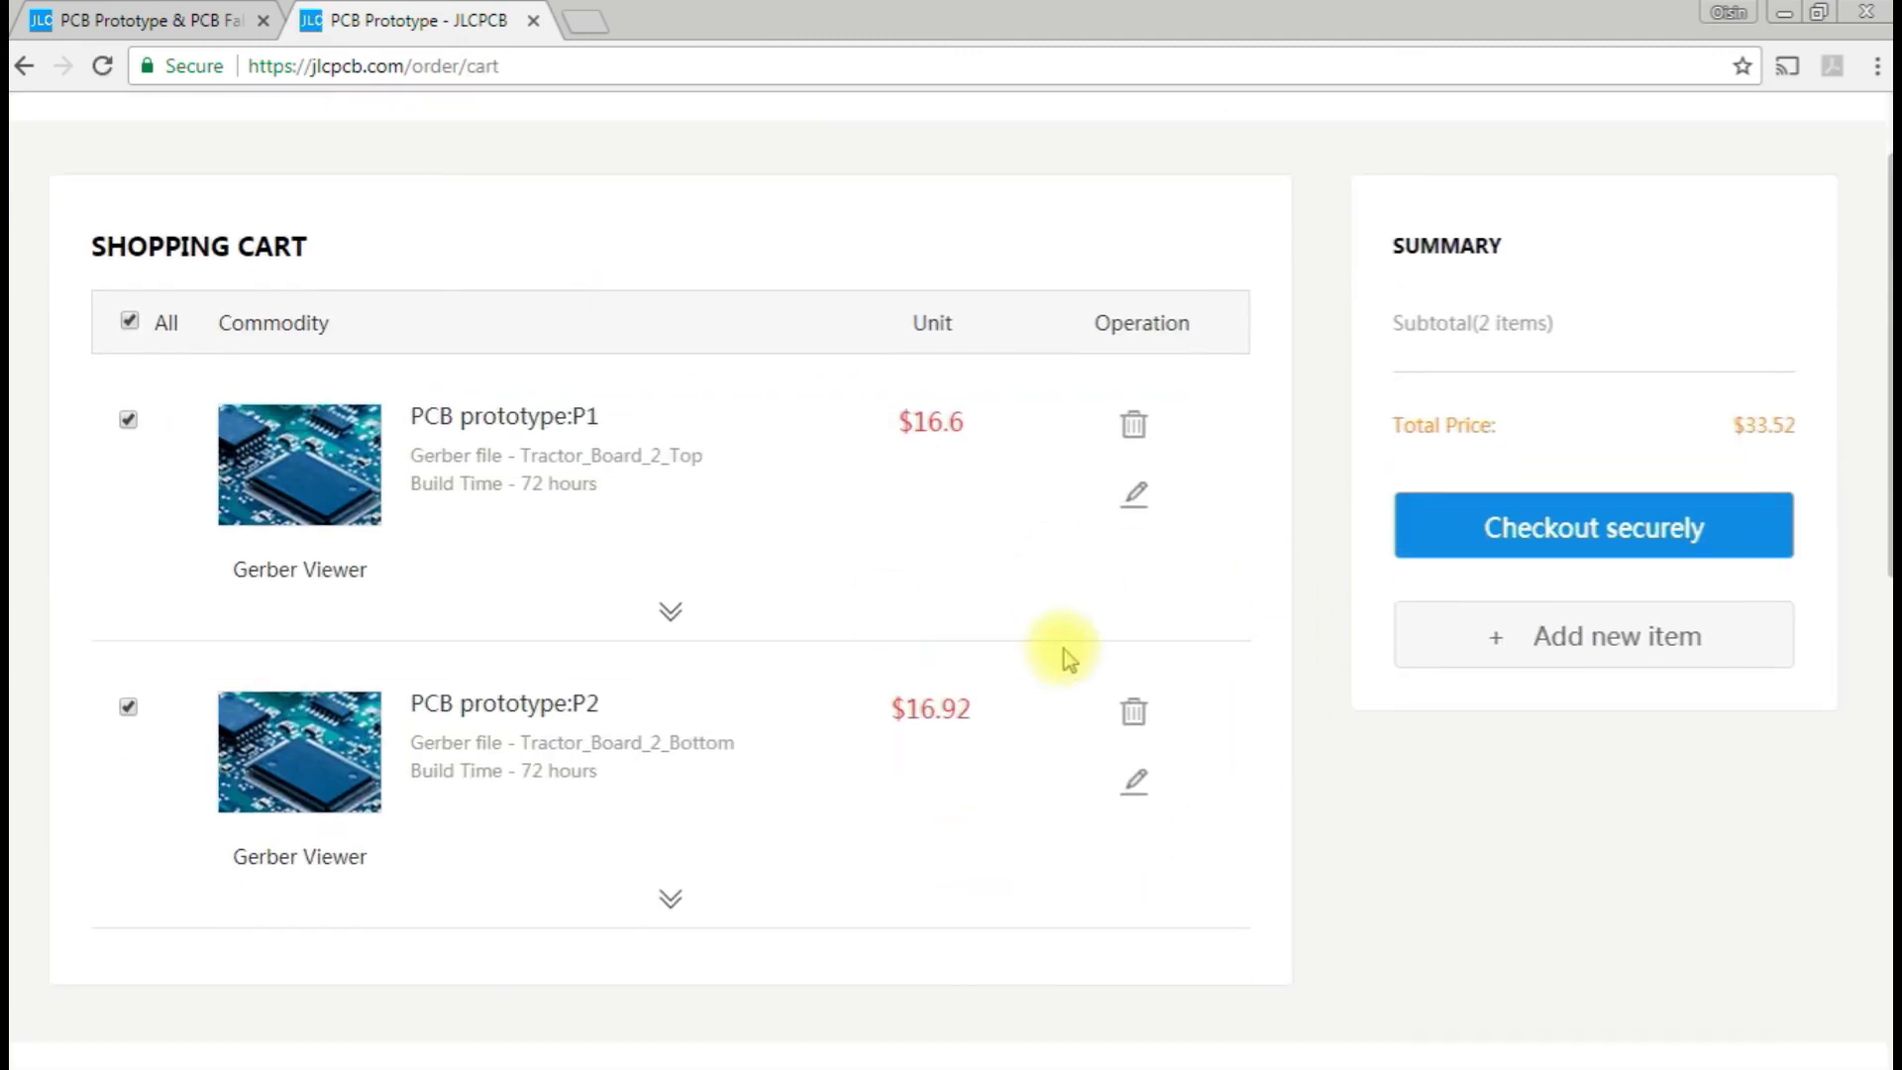
scroll(1069, 763, up, 1)
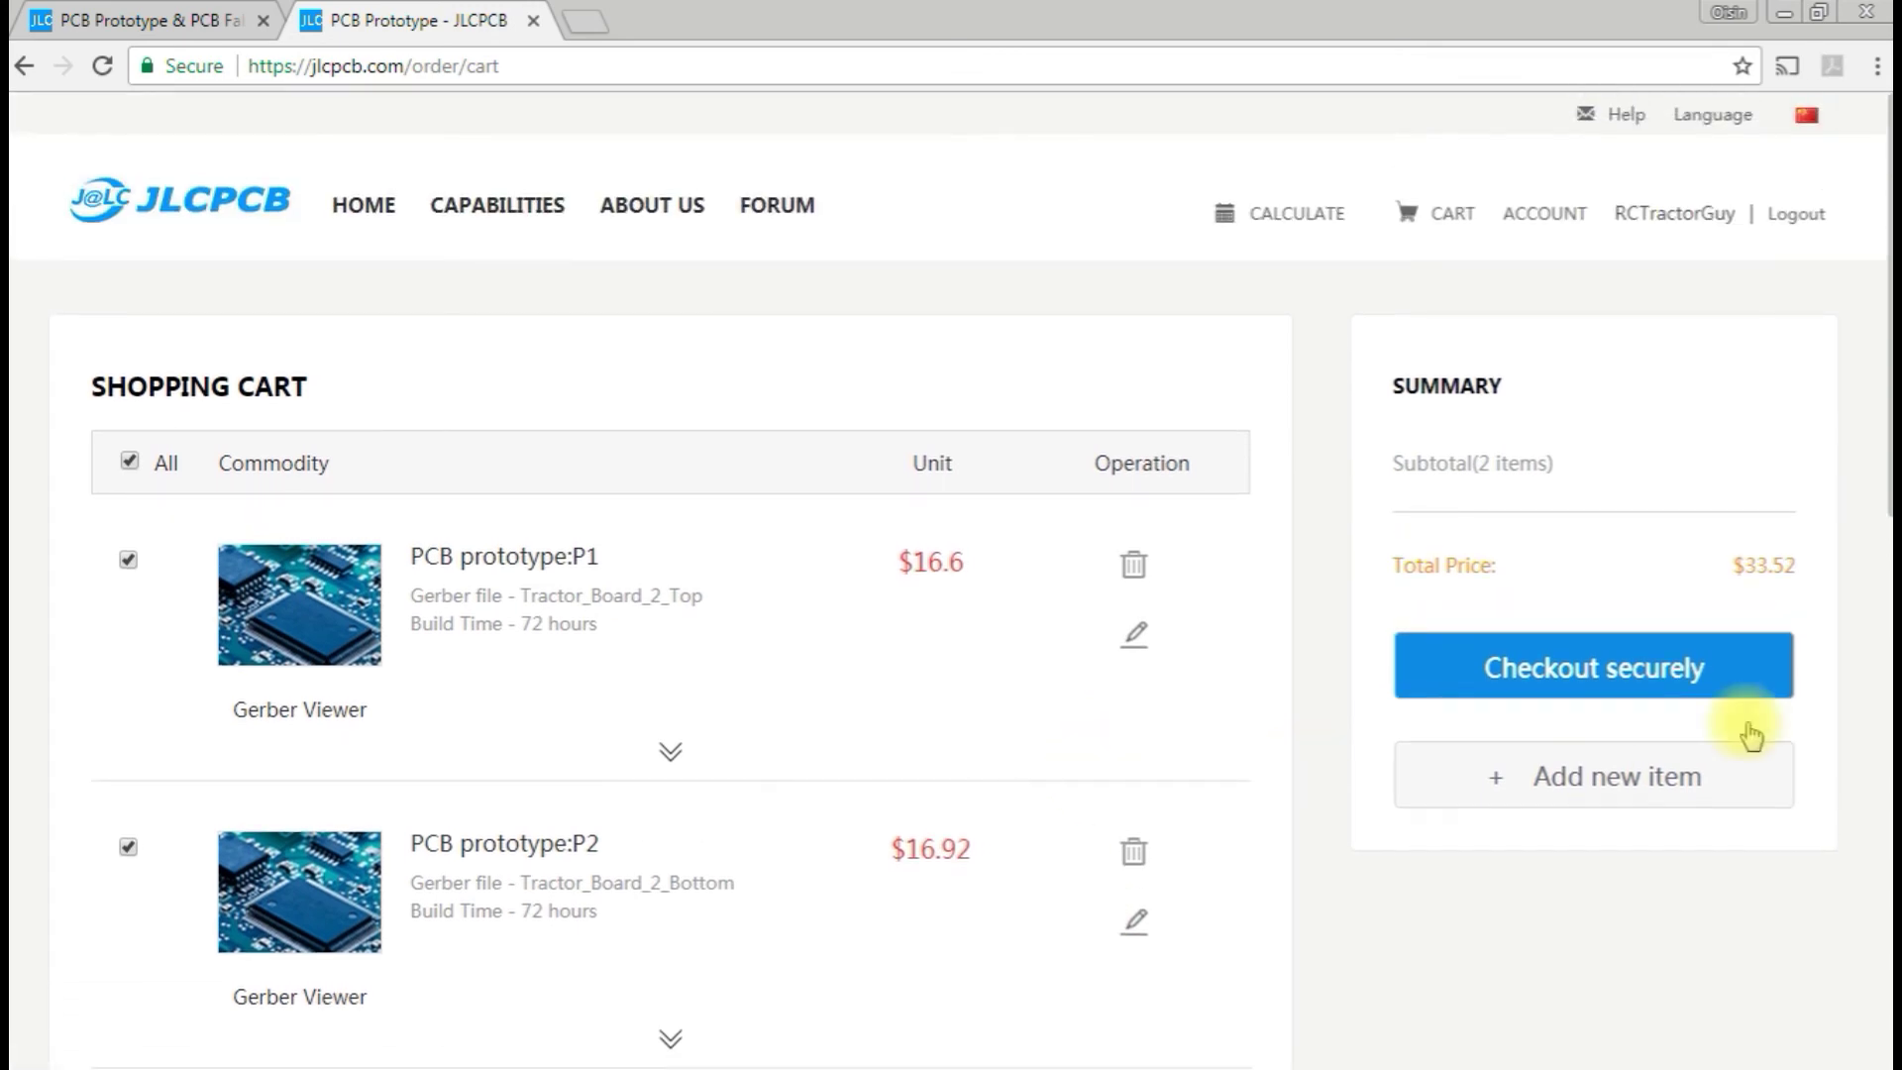
click(1605, 672)
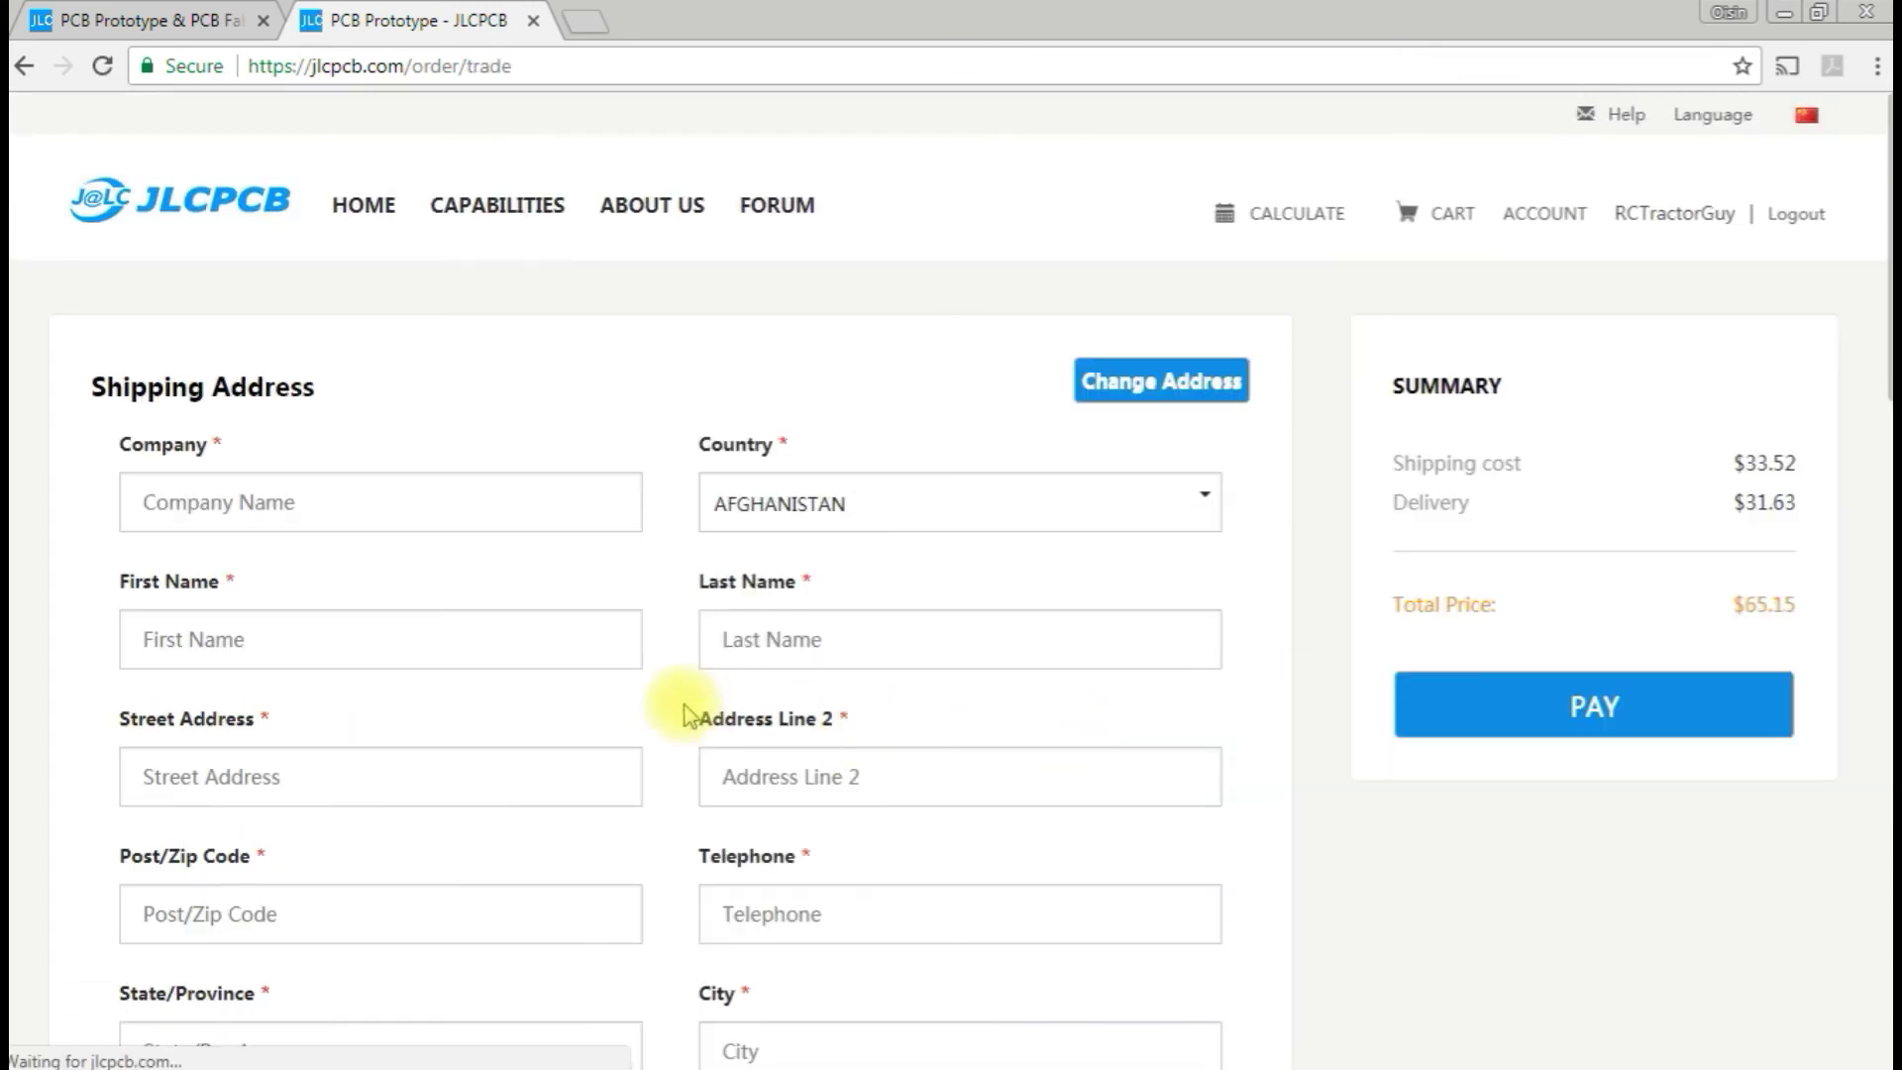
Review the delivery and payment options, then return to the shopping cart.
scroll(681, 705, down, 10)
scroll(682, 706, up, 5)
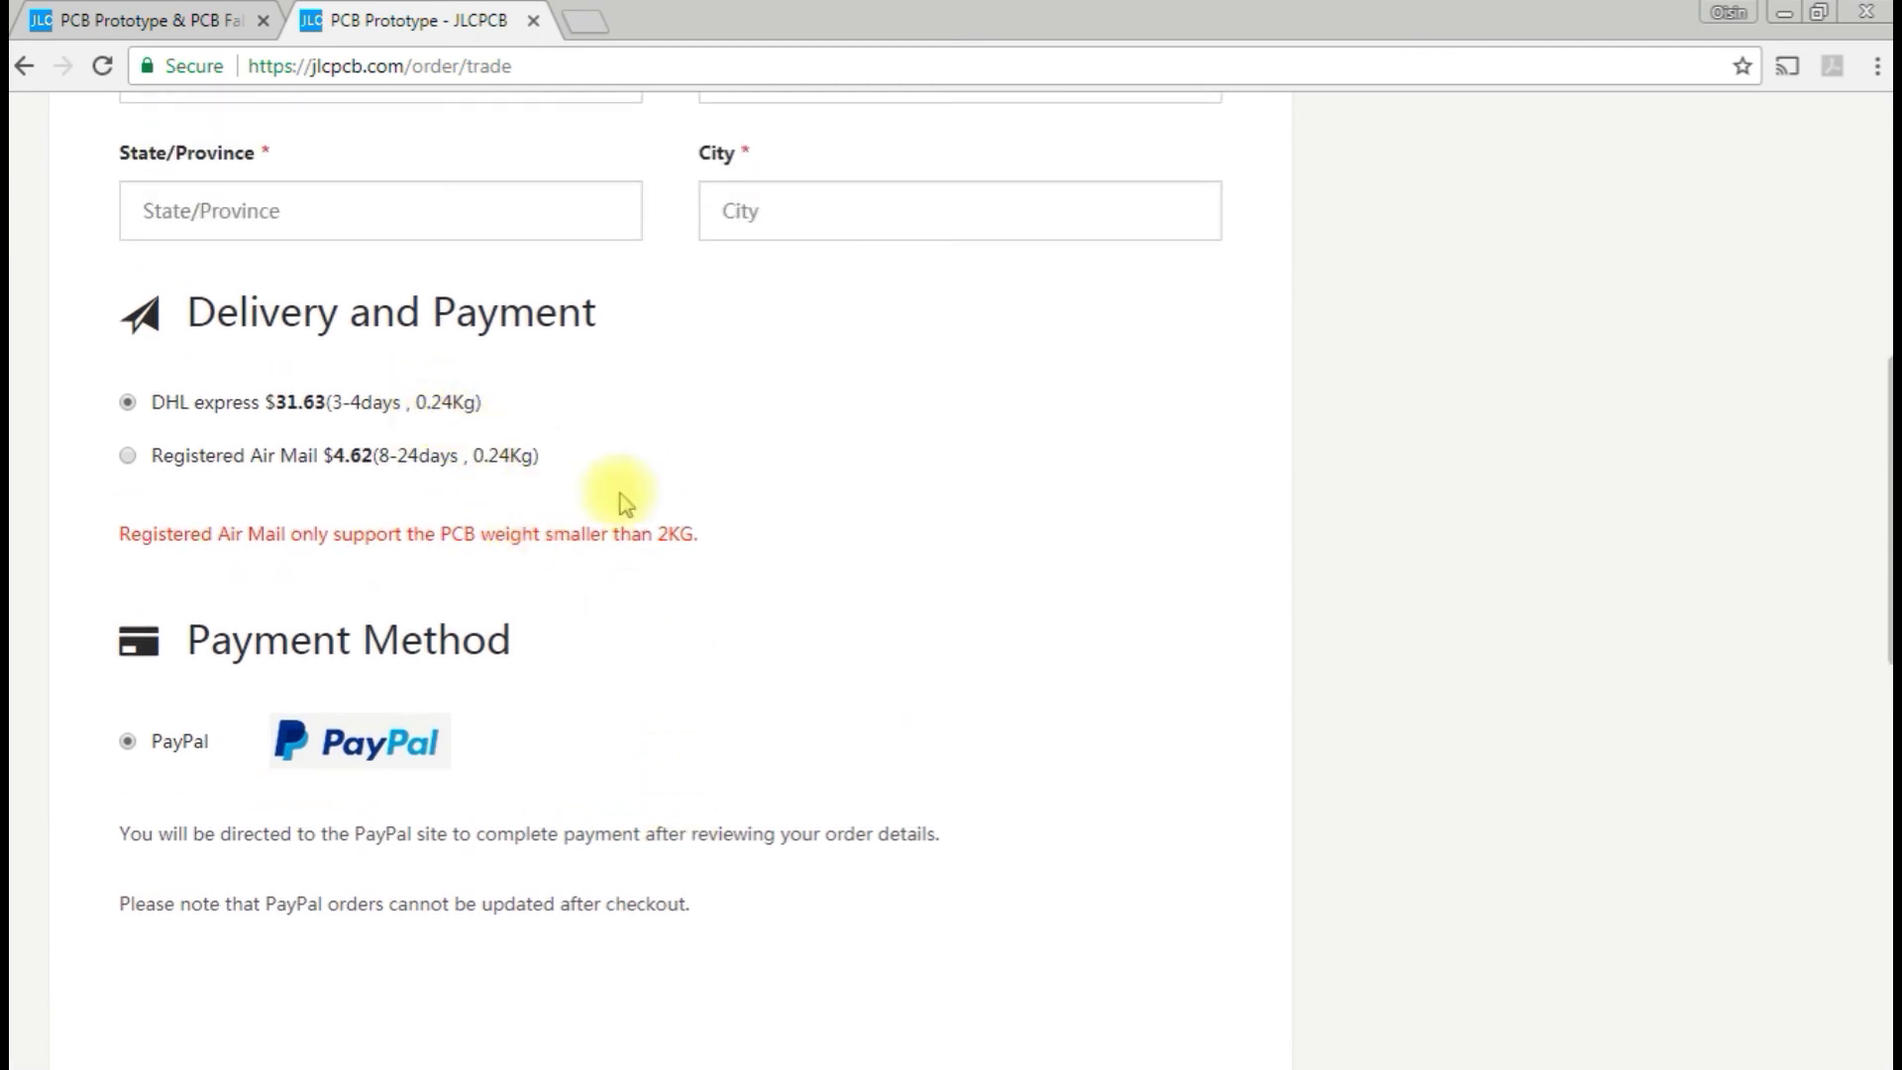
scroll(667, 513, up, 3)
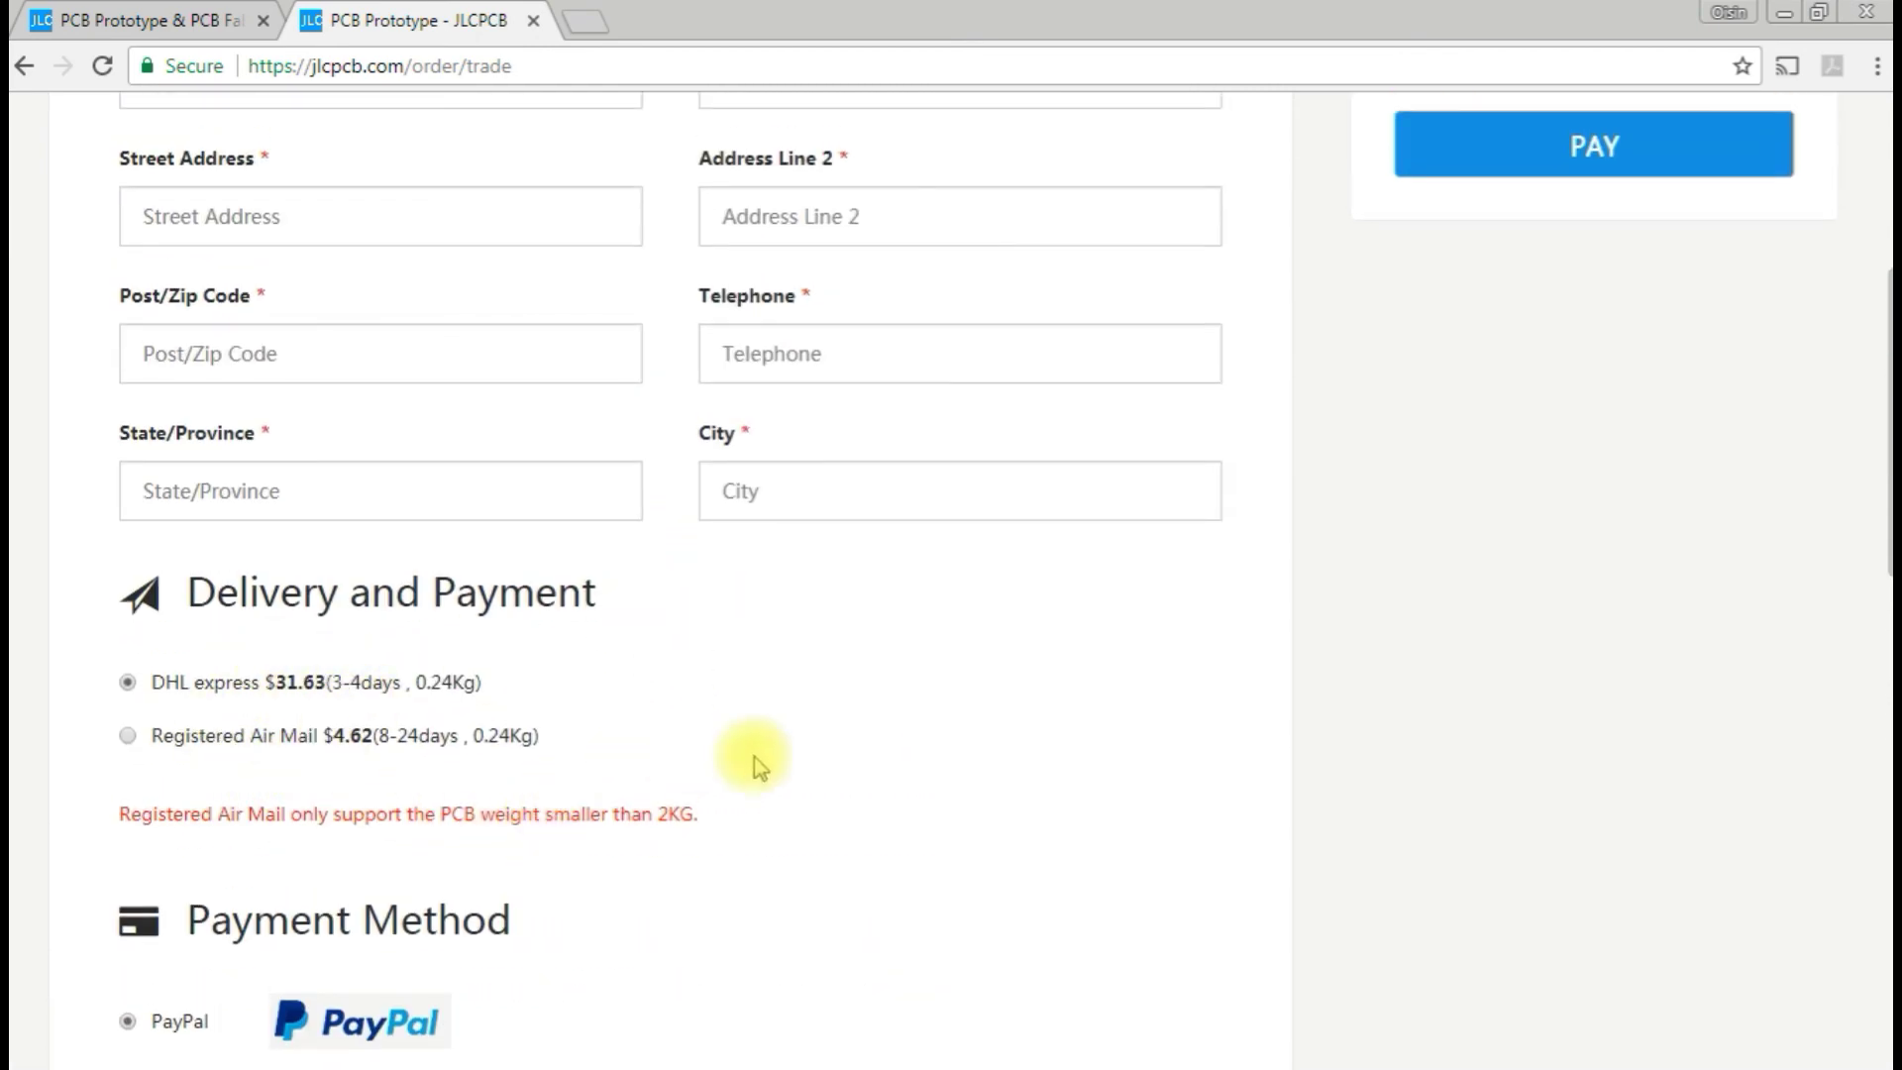
scroll(1218, 981, up, 6)
click(1451, 218)
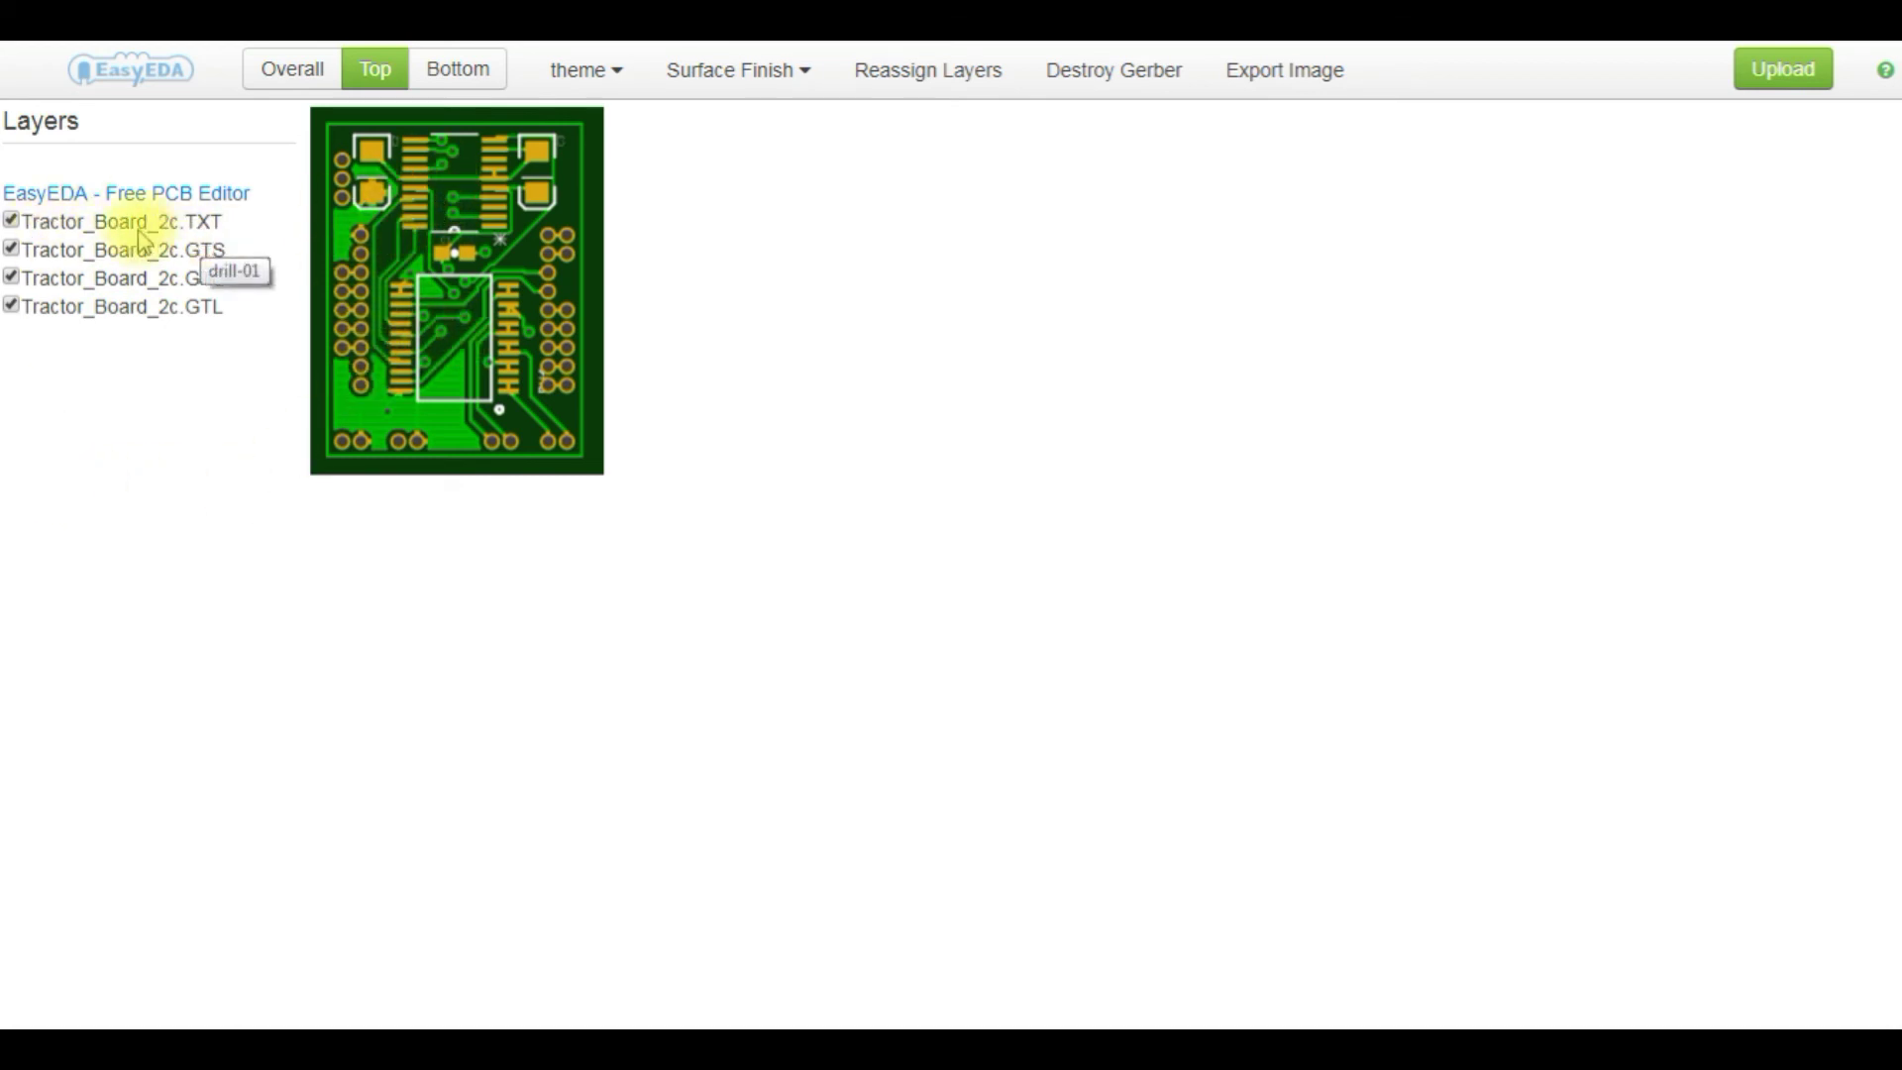
Hide and reshow the TXT, GTS, GTO and GTL layers individually, then switch to Bottom.
click(11, 221)
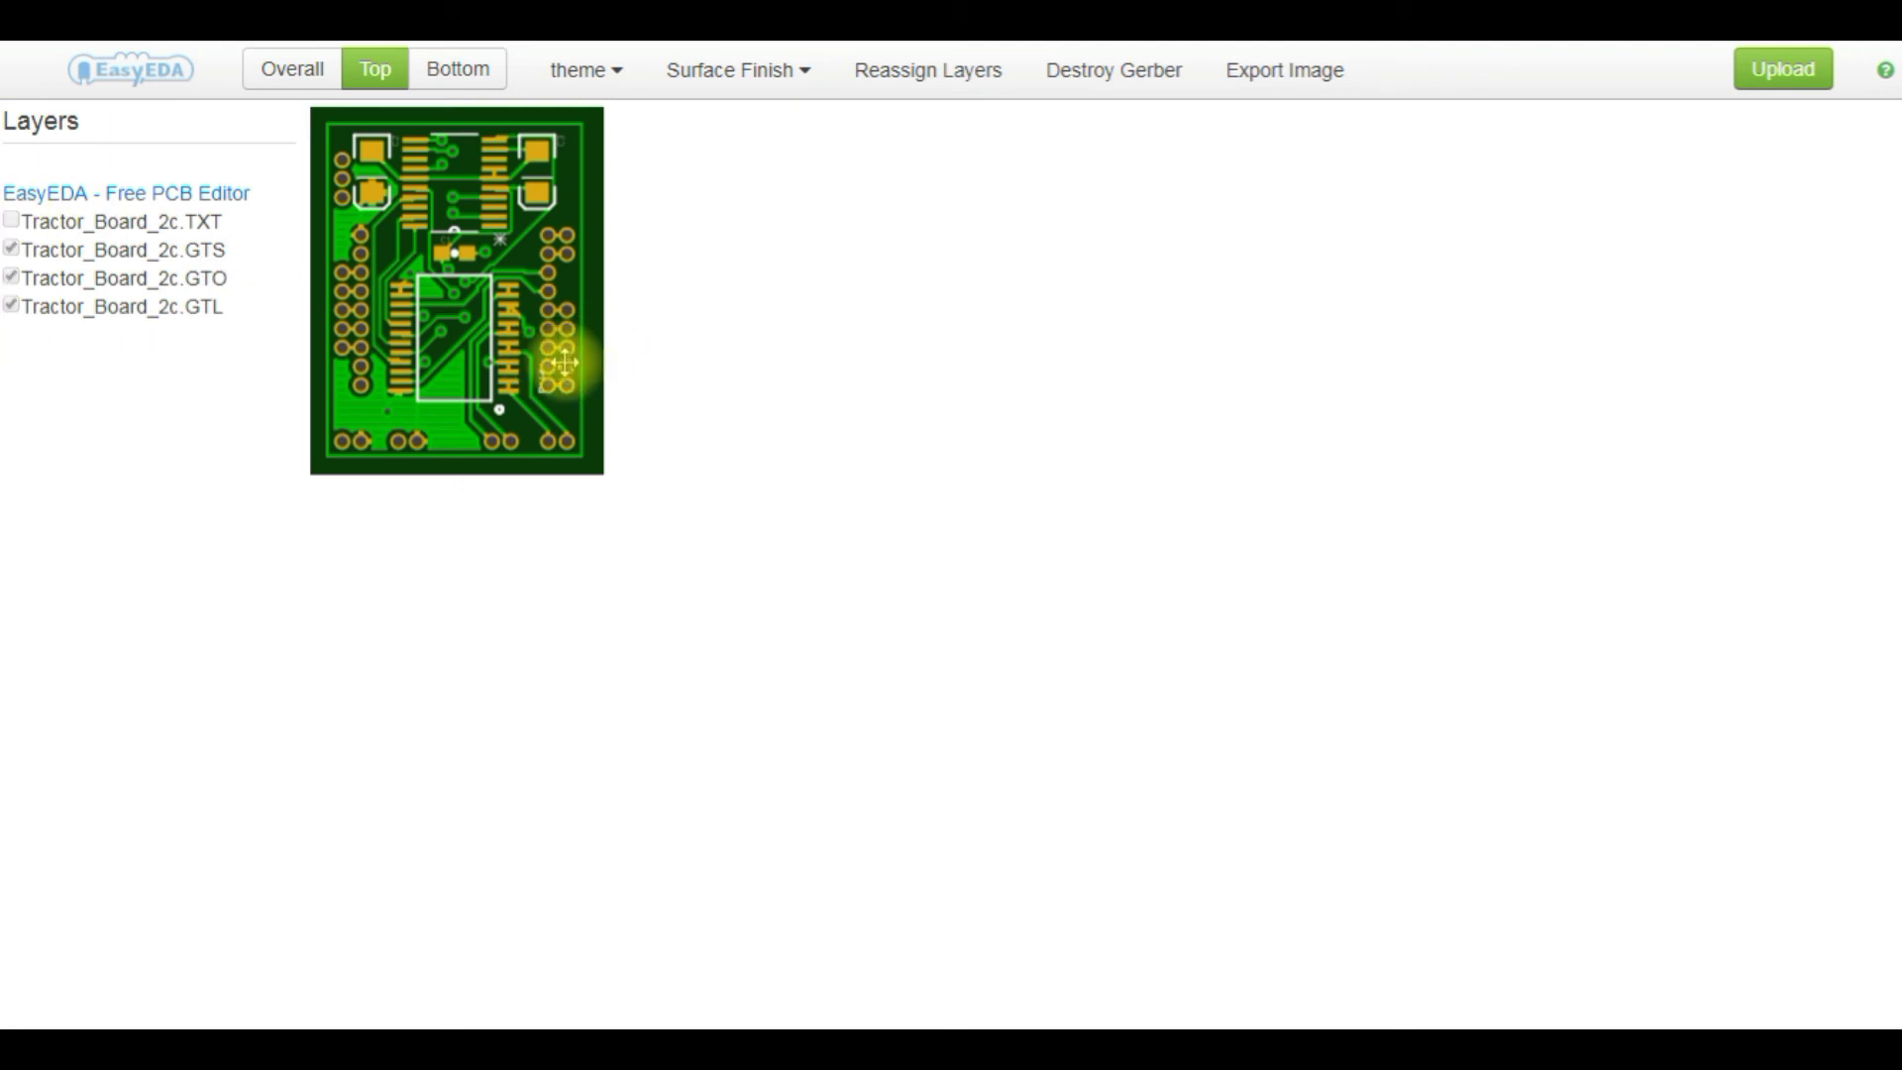
click(12, 220)
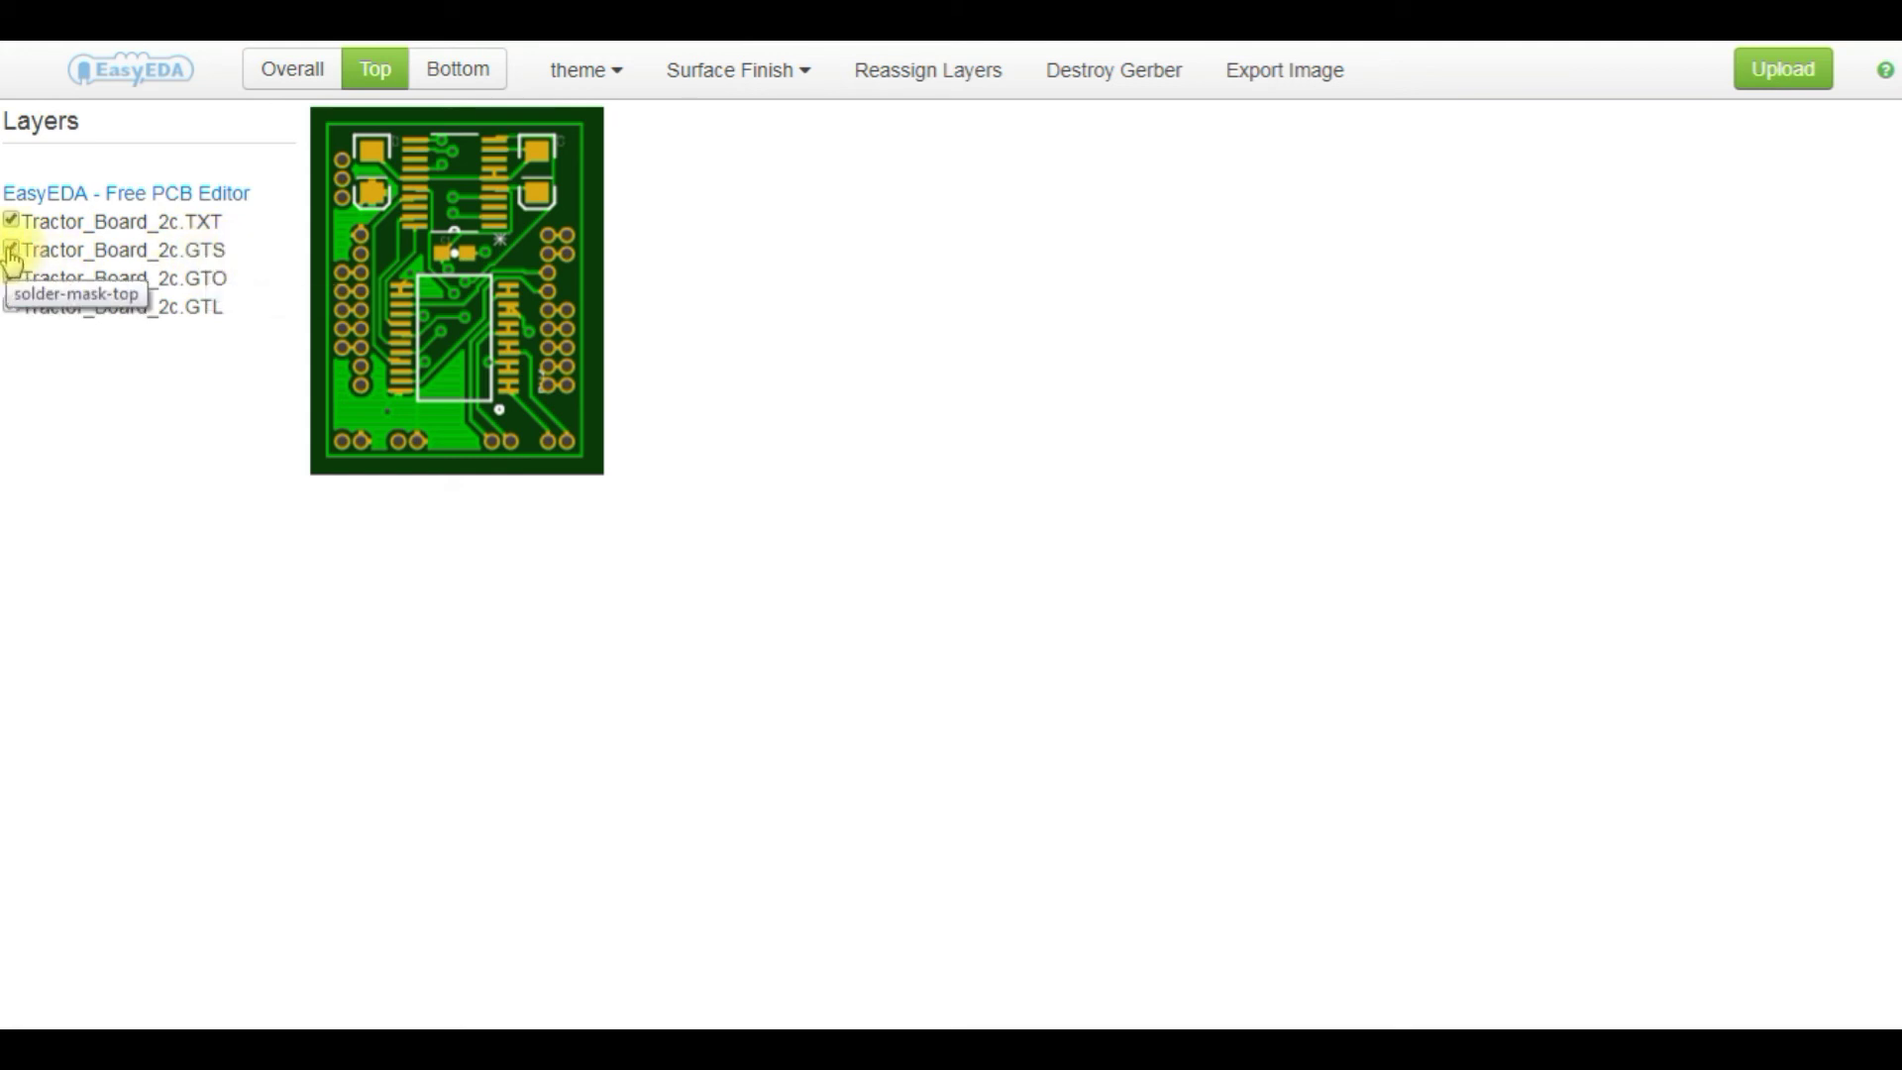
click(12, 253)
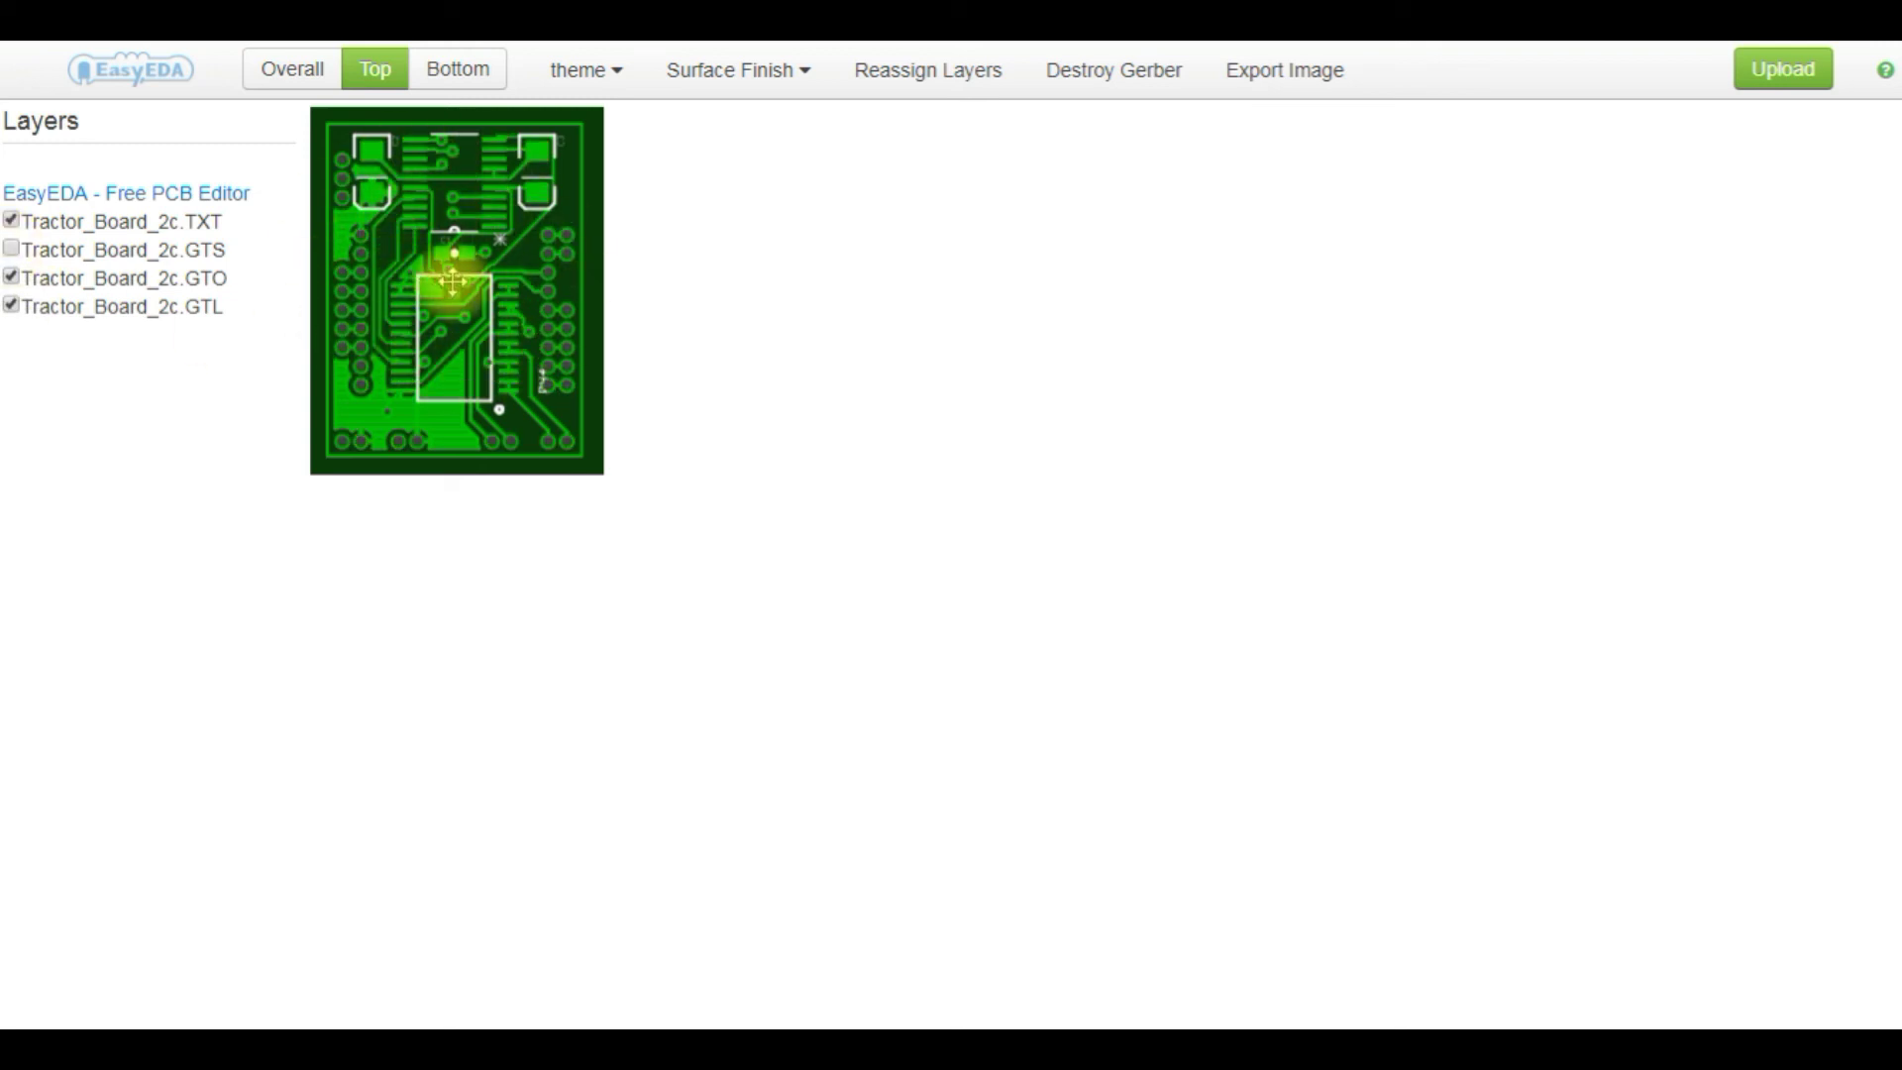
click(12, 249)
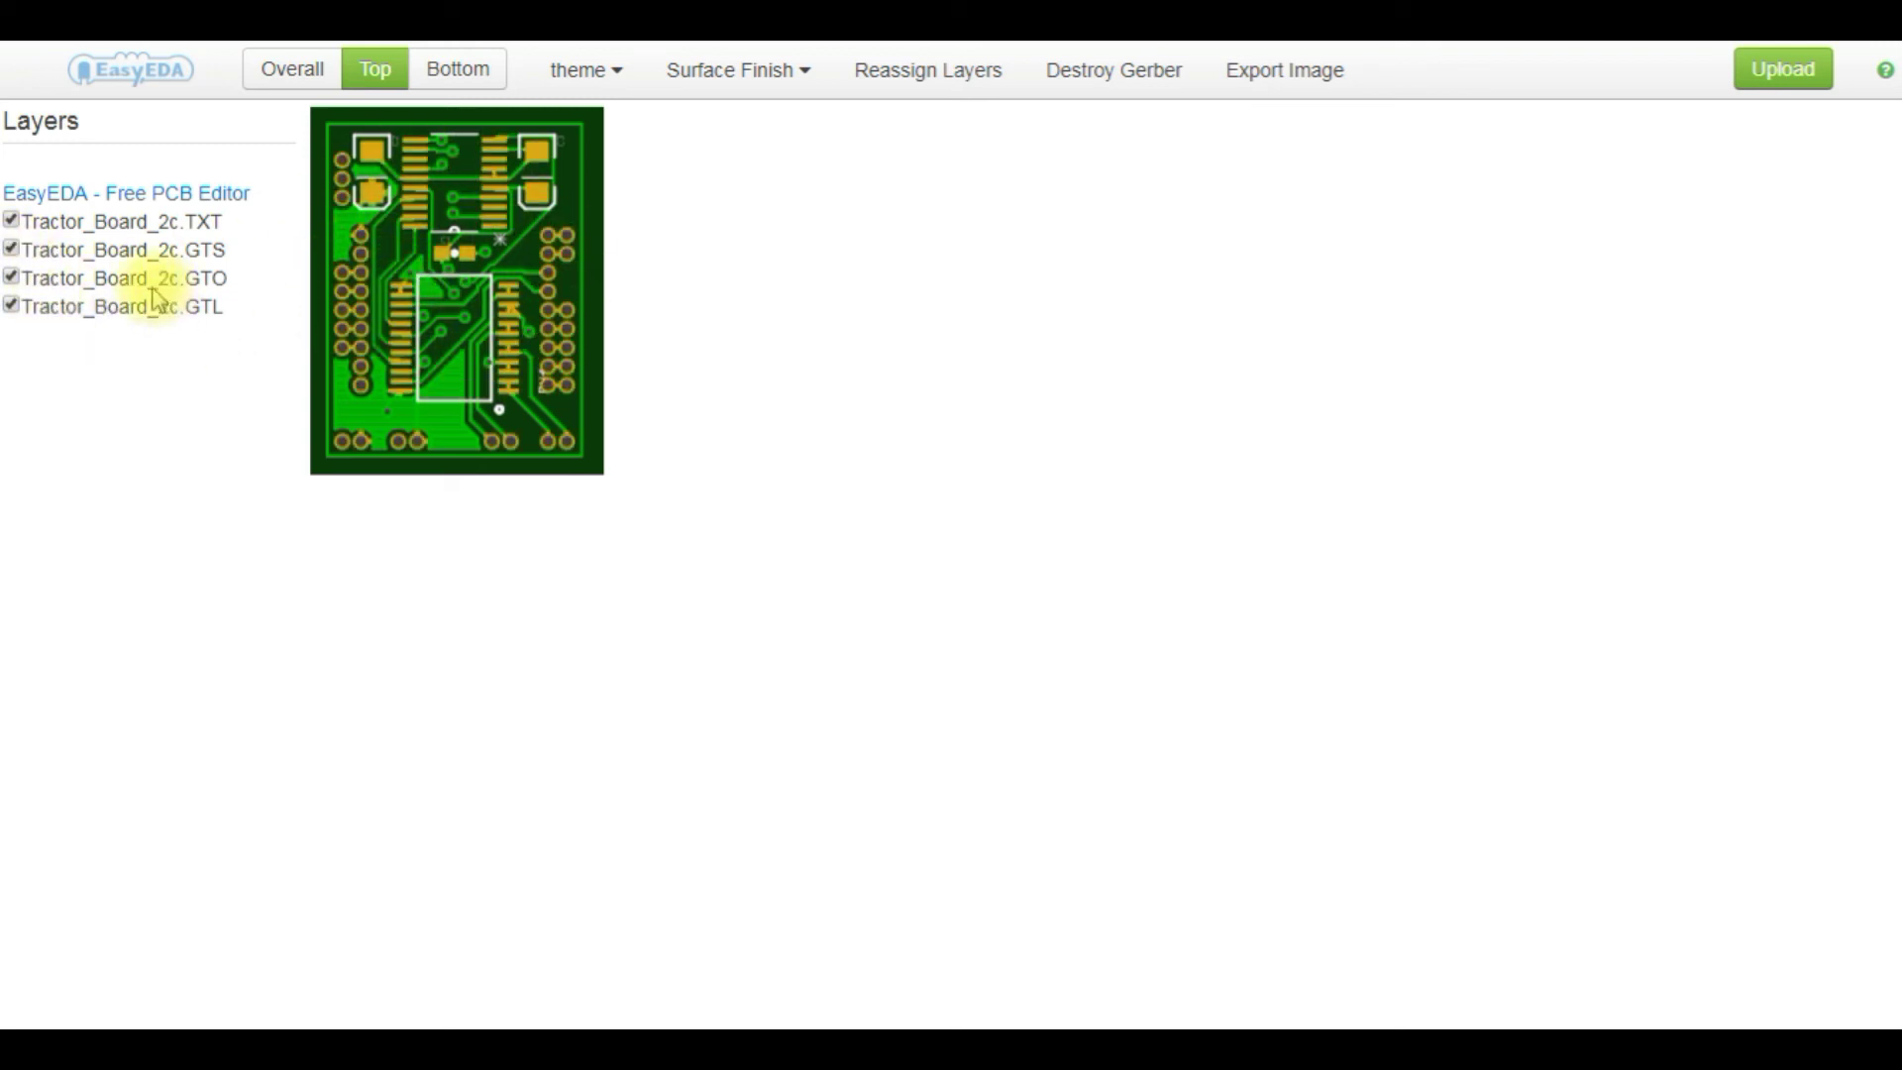
click(12, 281)
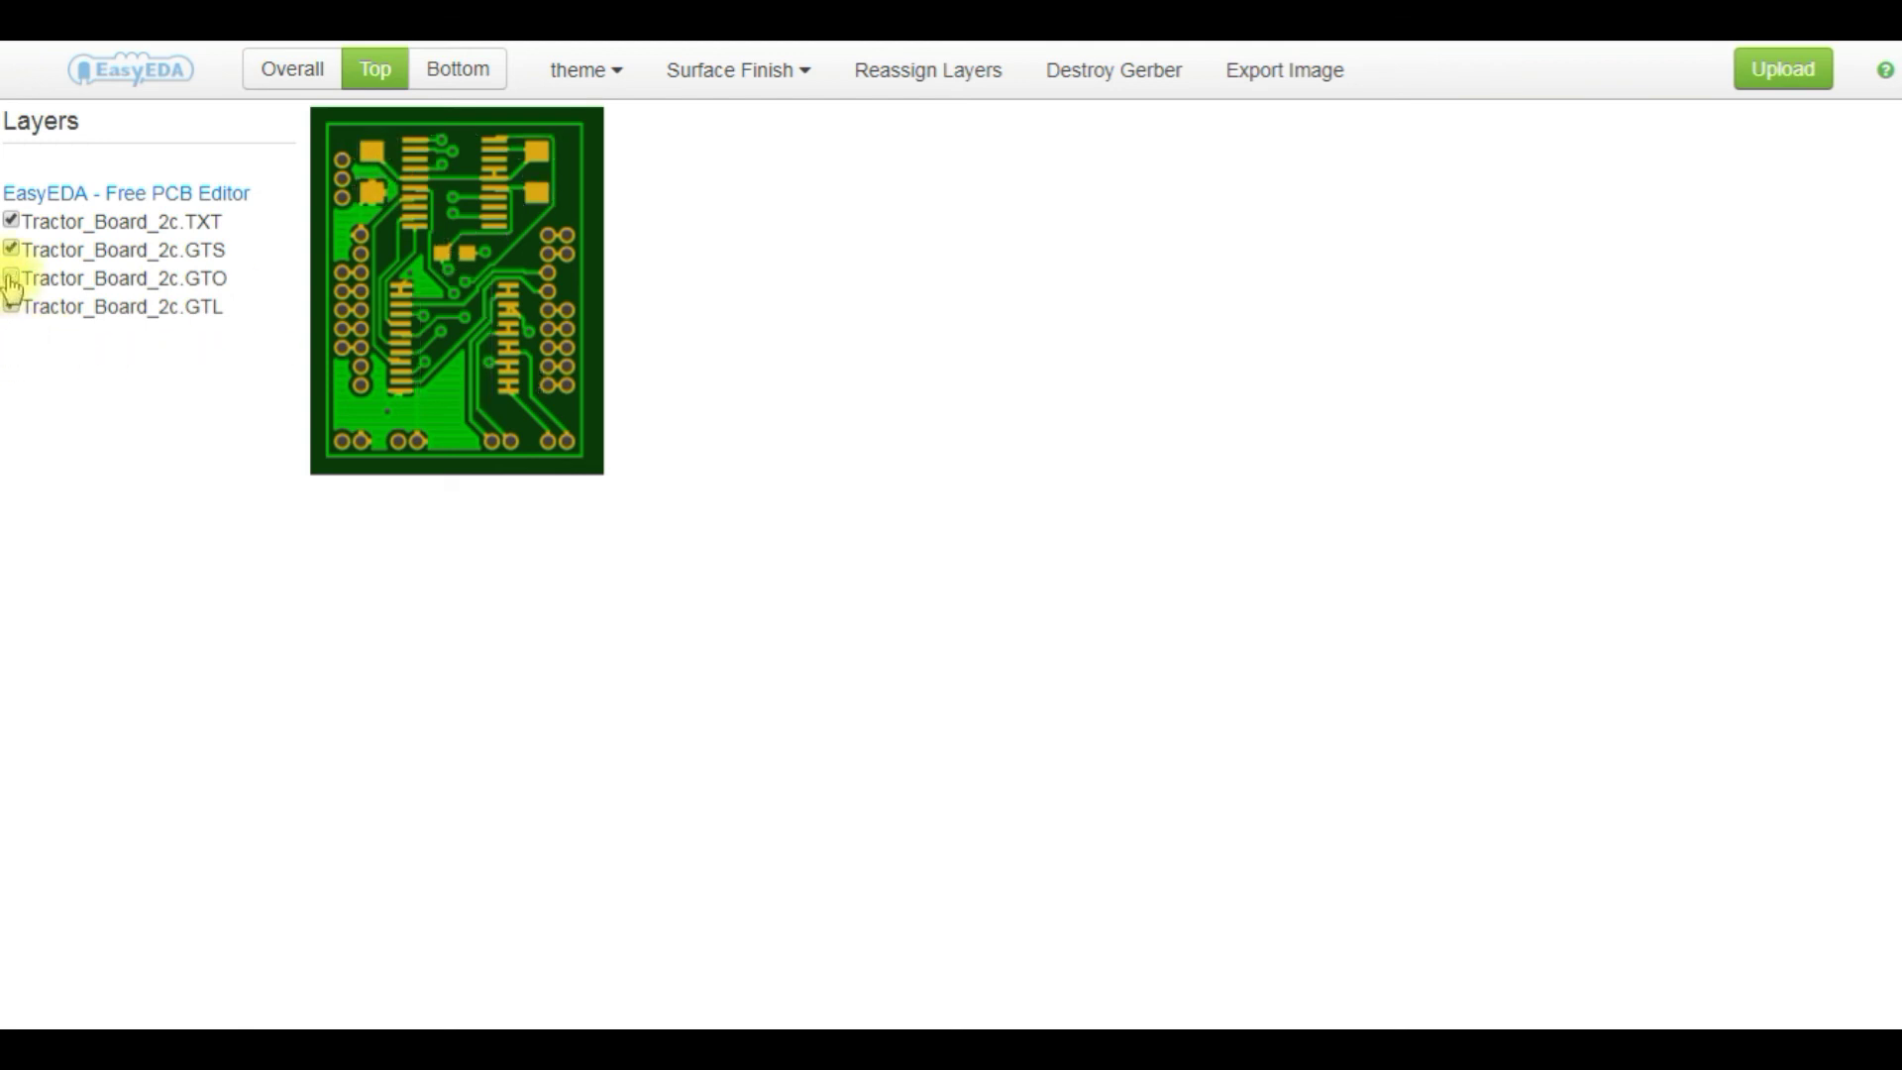
click(11, 280)
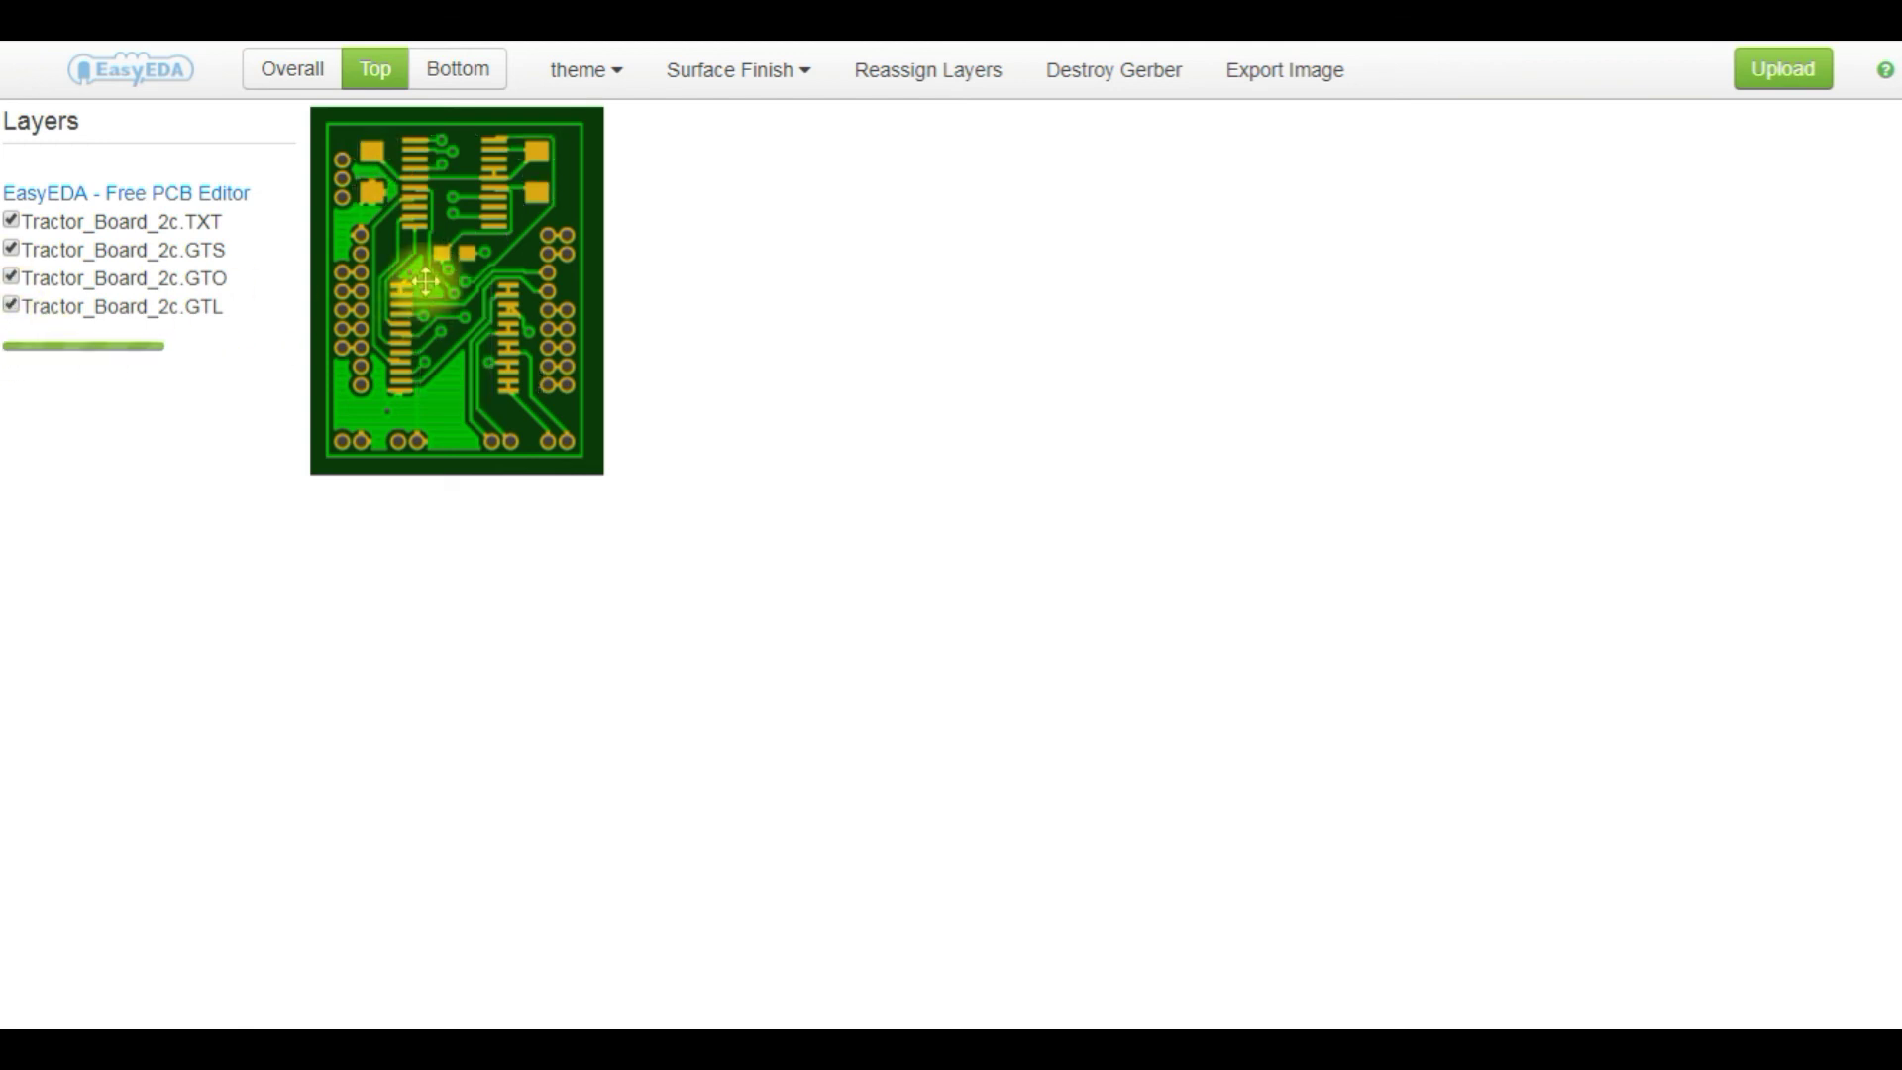
click(11, 308)
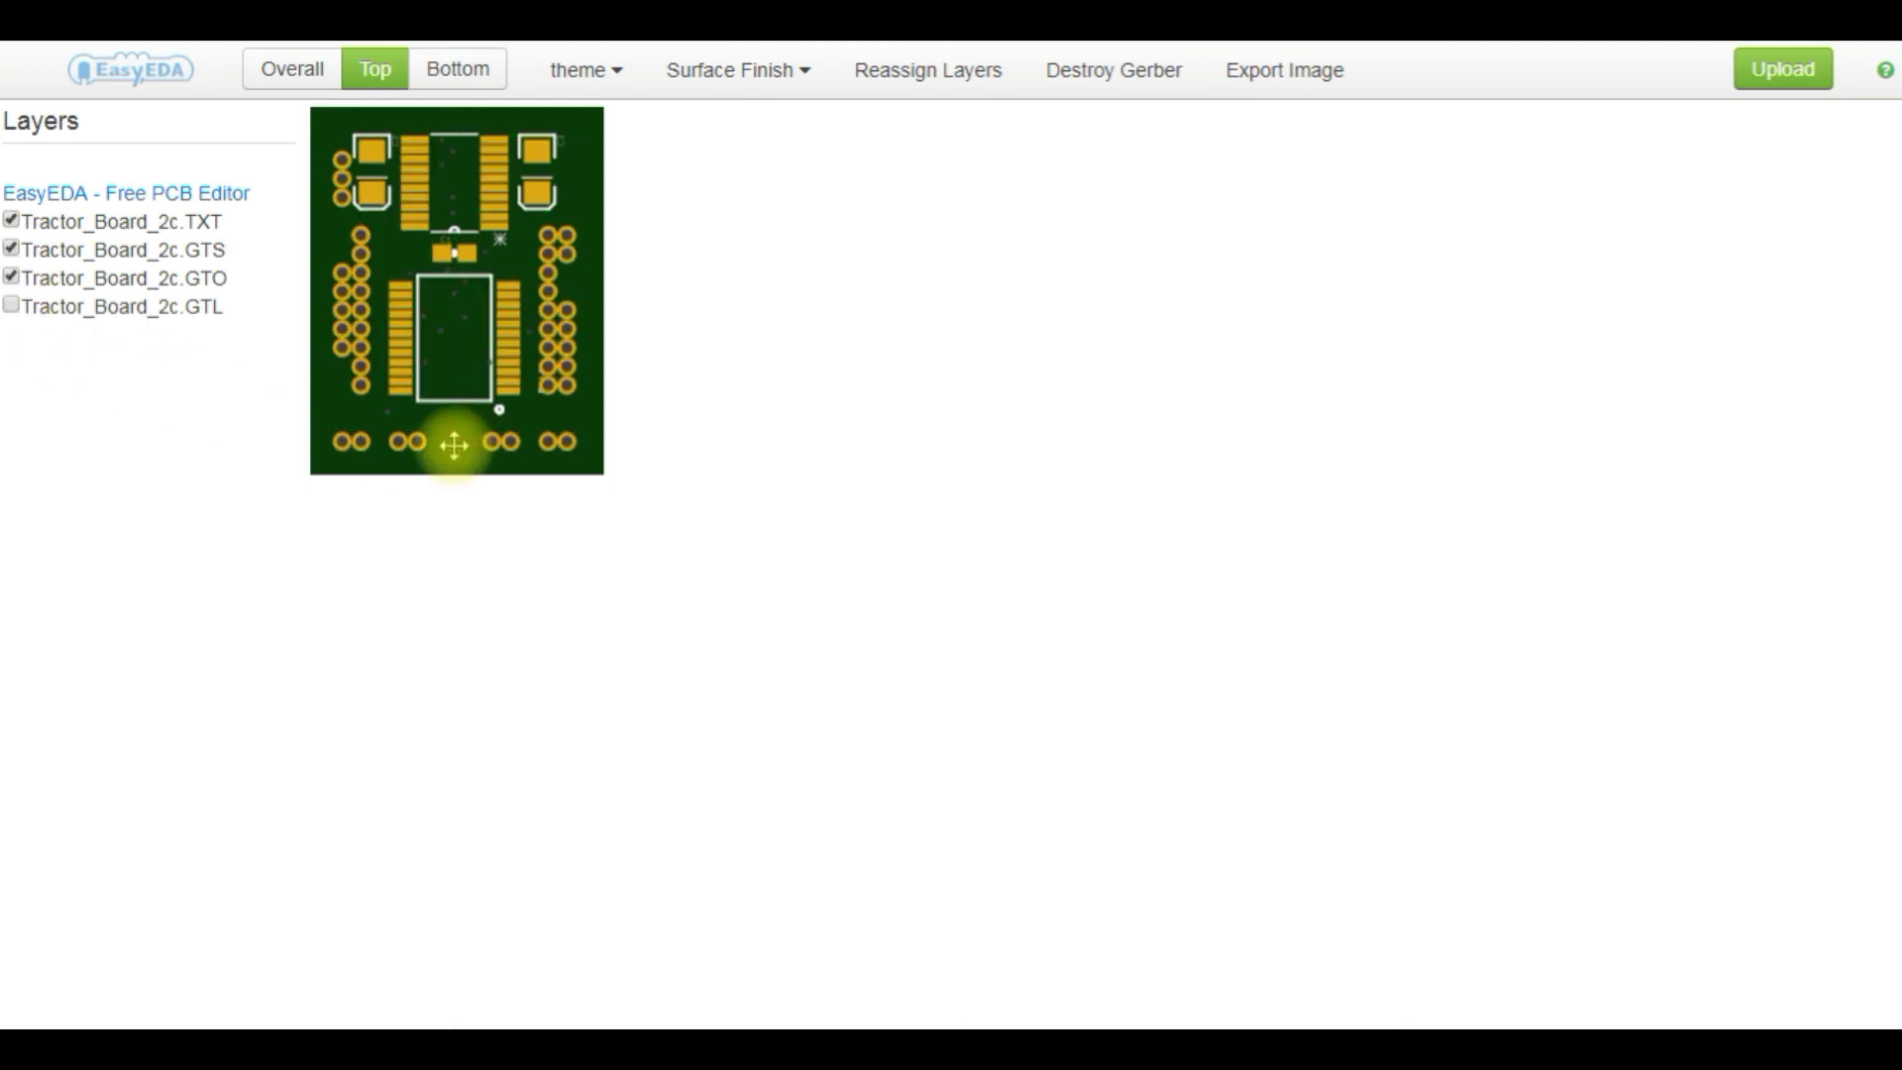
click(11, 308)
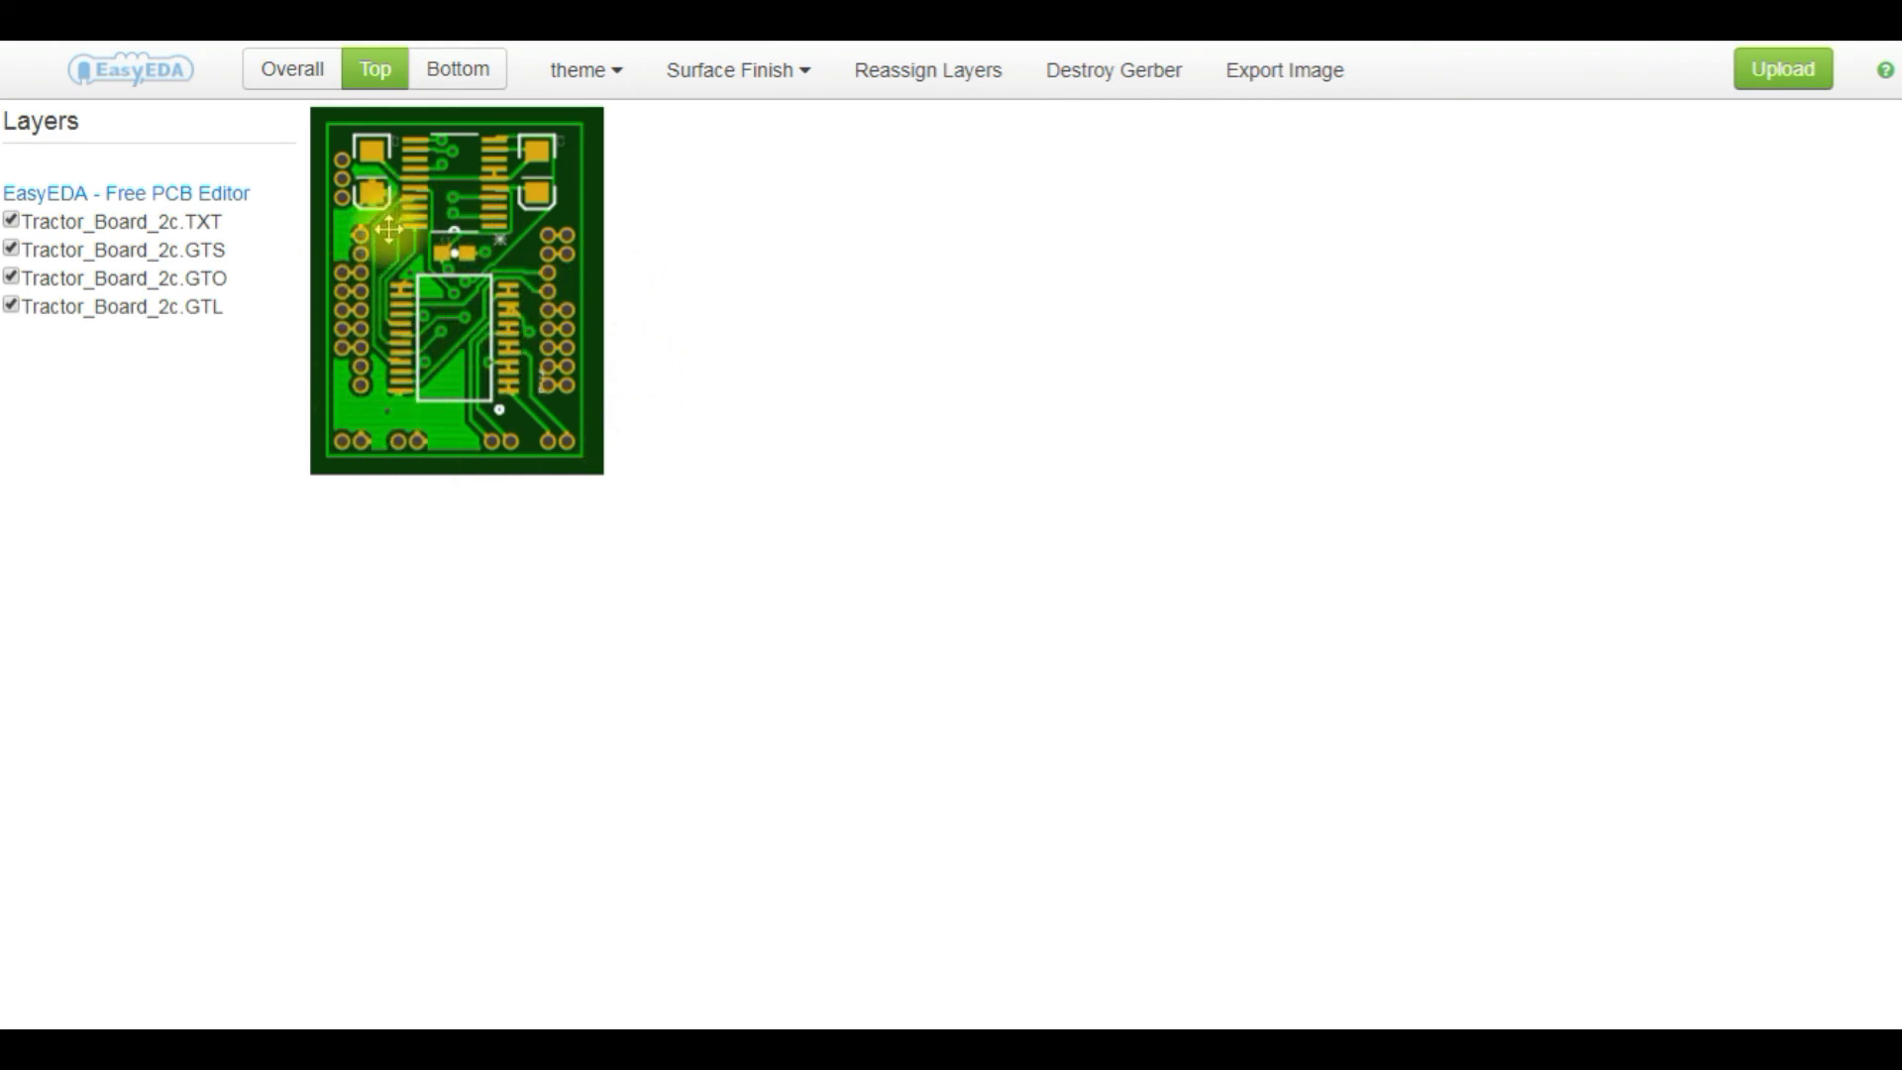
click(460, 69)
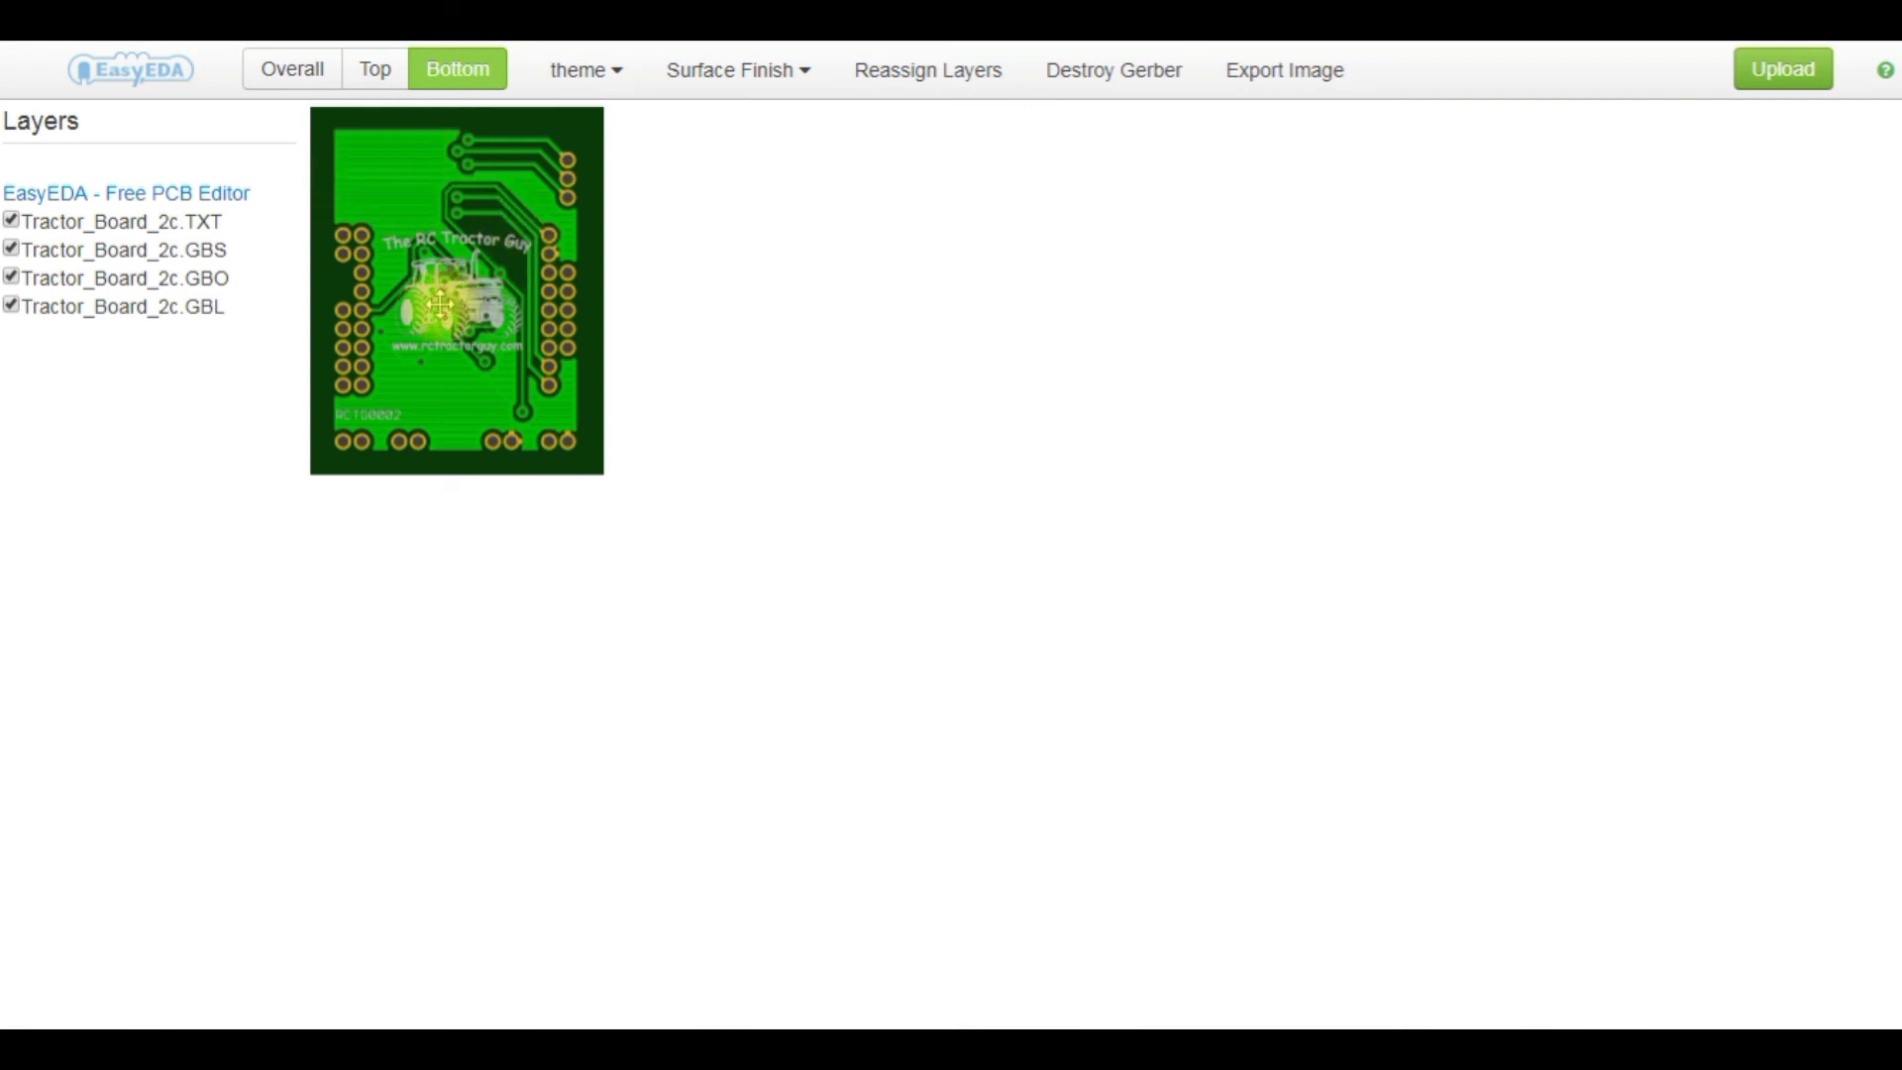
Toggle the GBL copper, GBO silkscreen, GBS solder mask and TXT drill layers off and on.
click(13, 307)
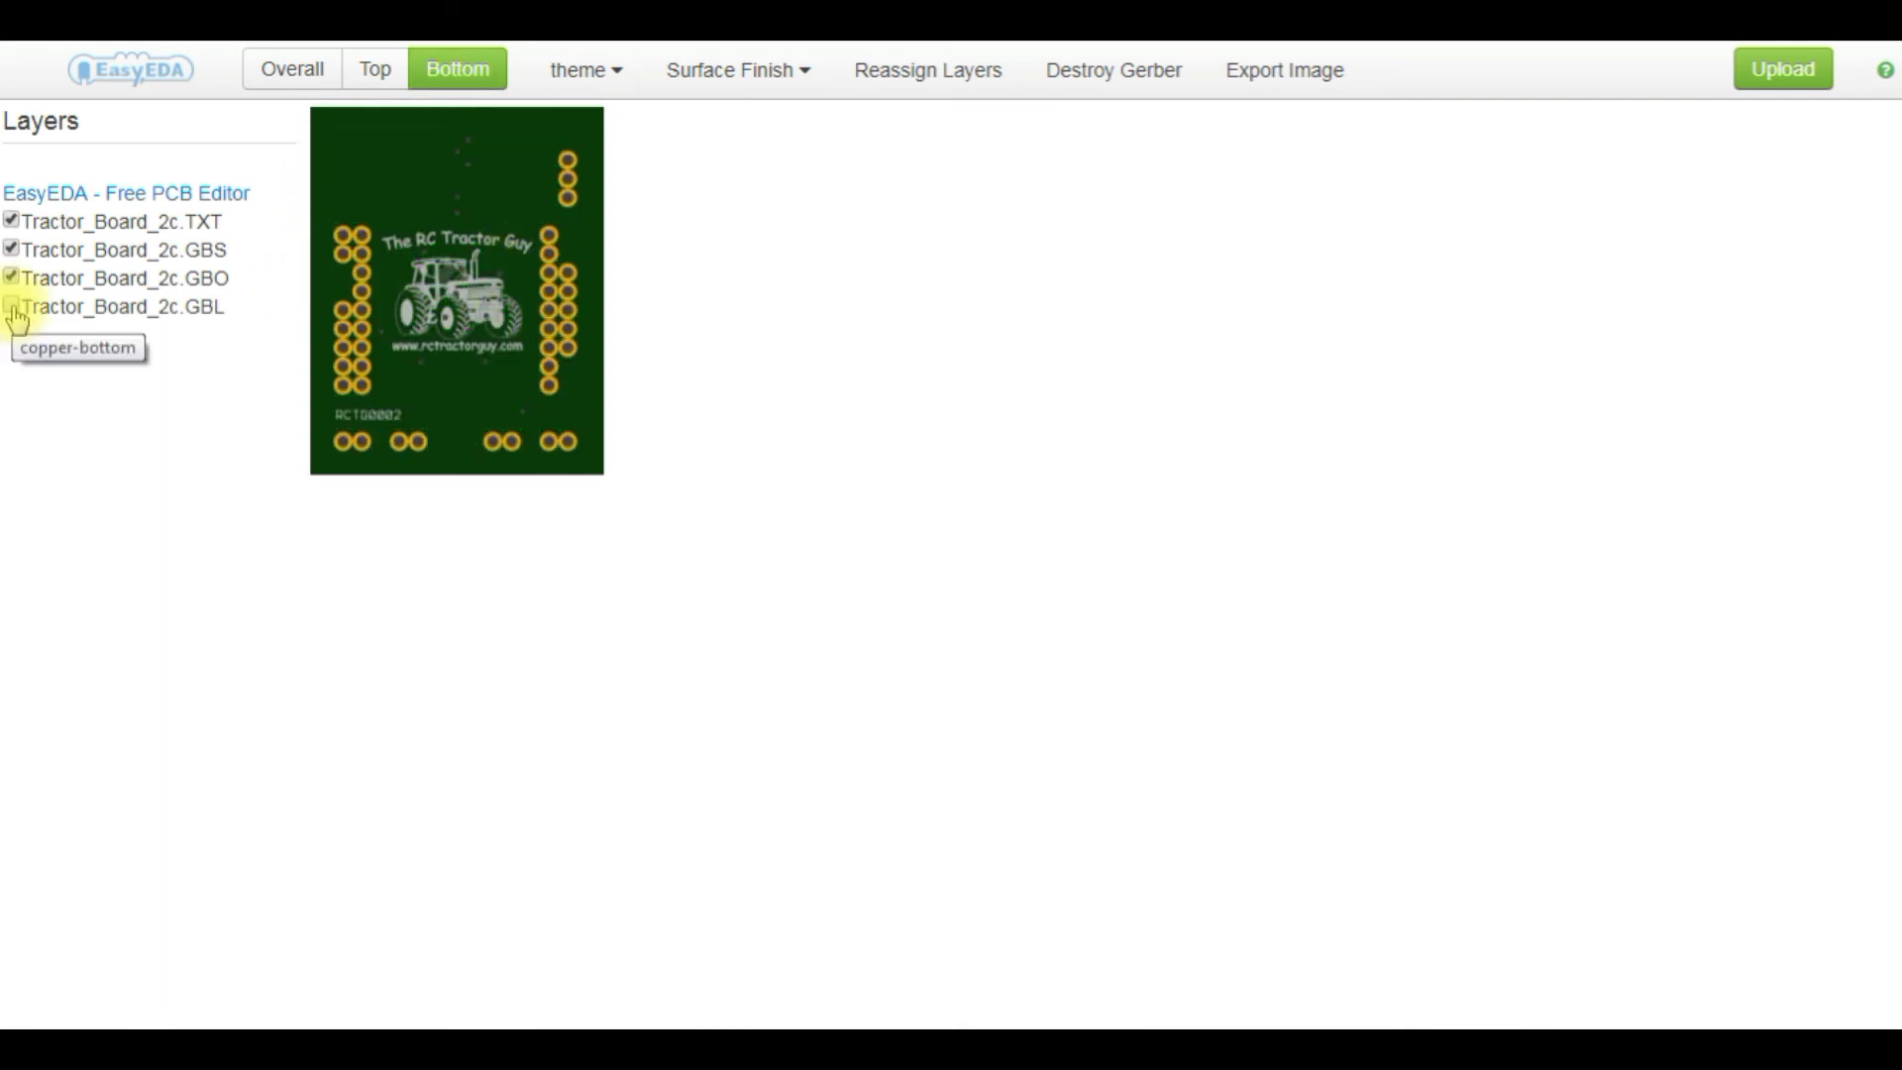
click(14, 307)
click(13, 282)
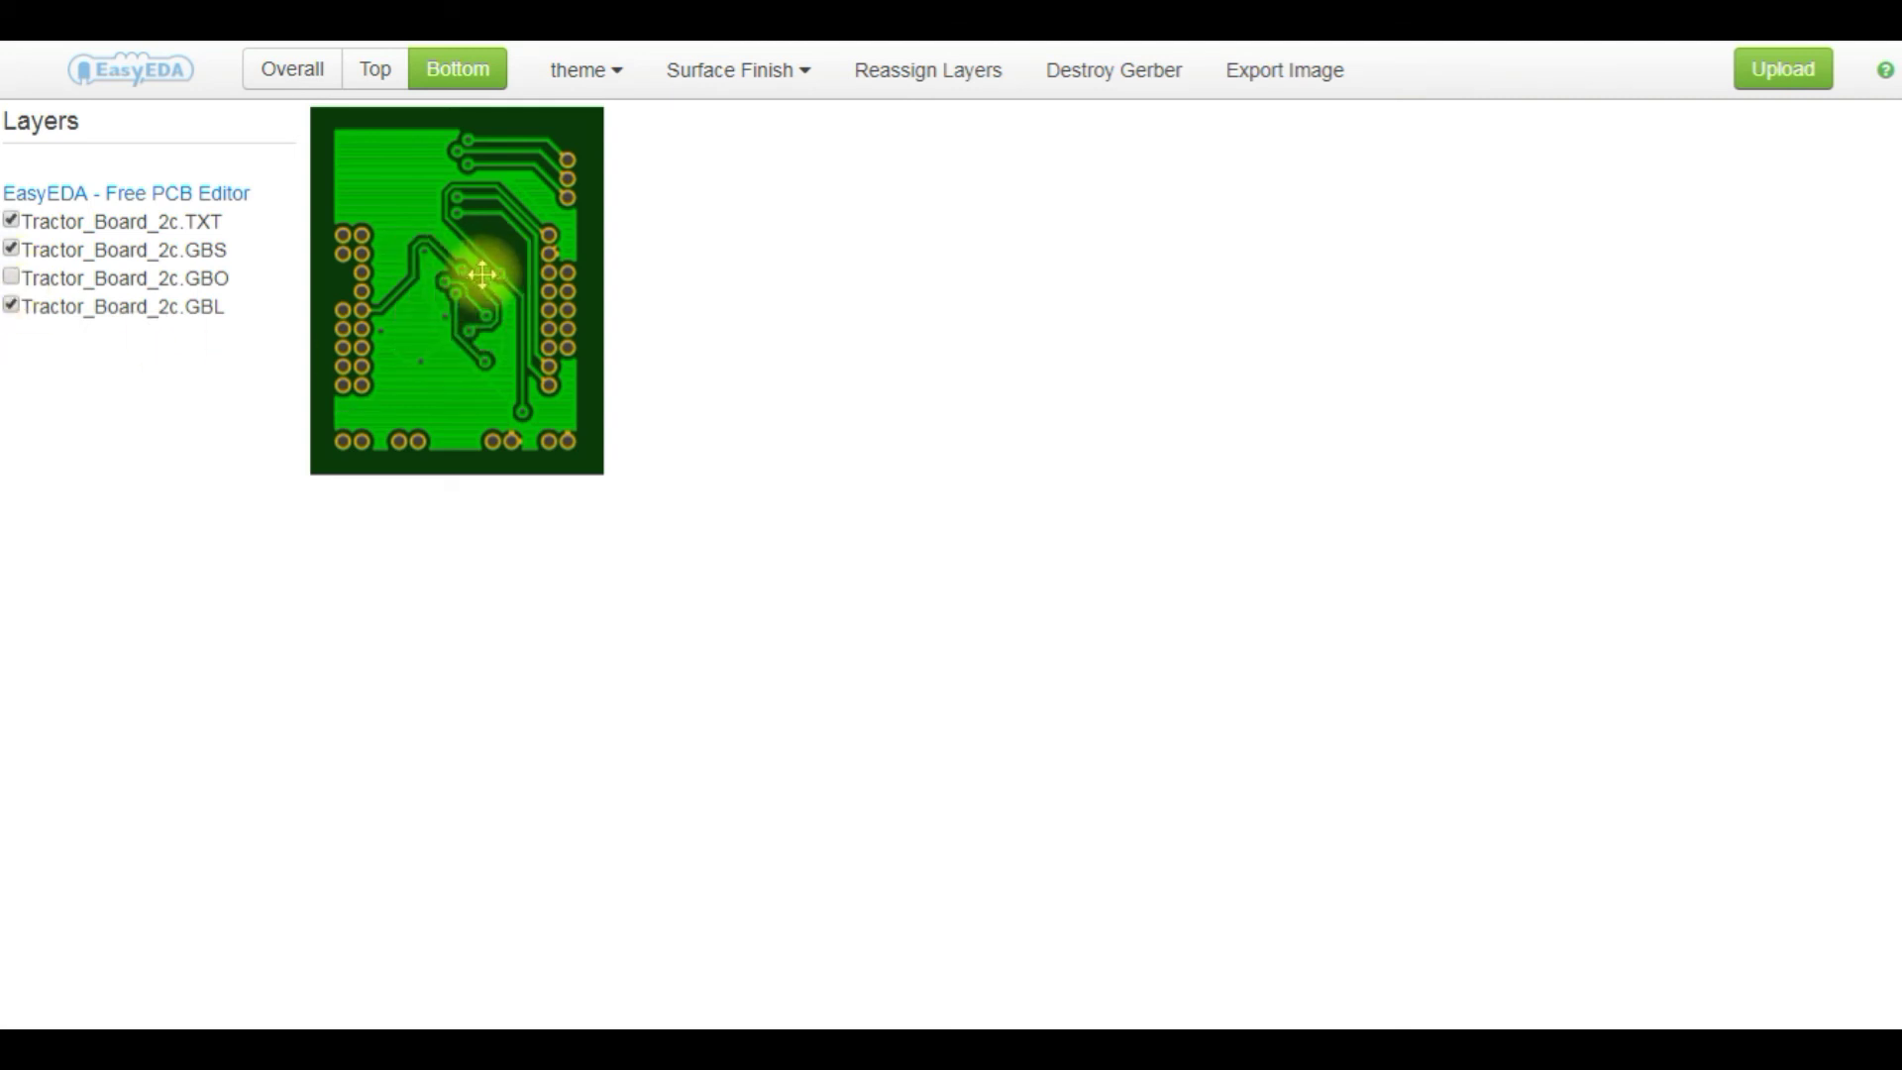
click(12, 280)
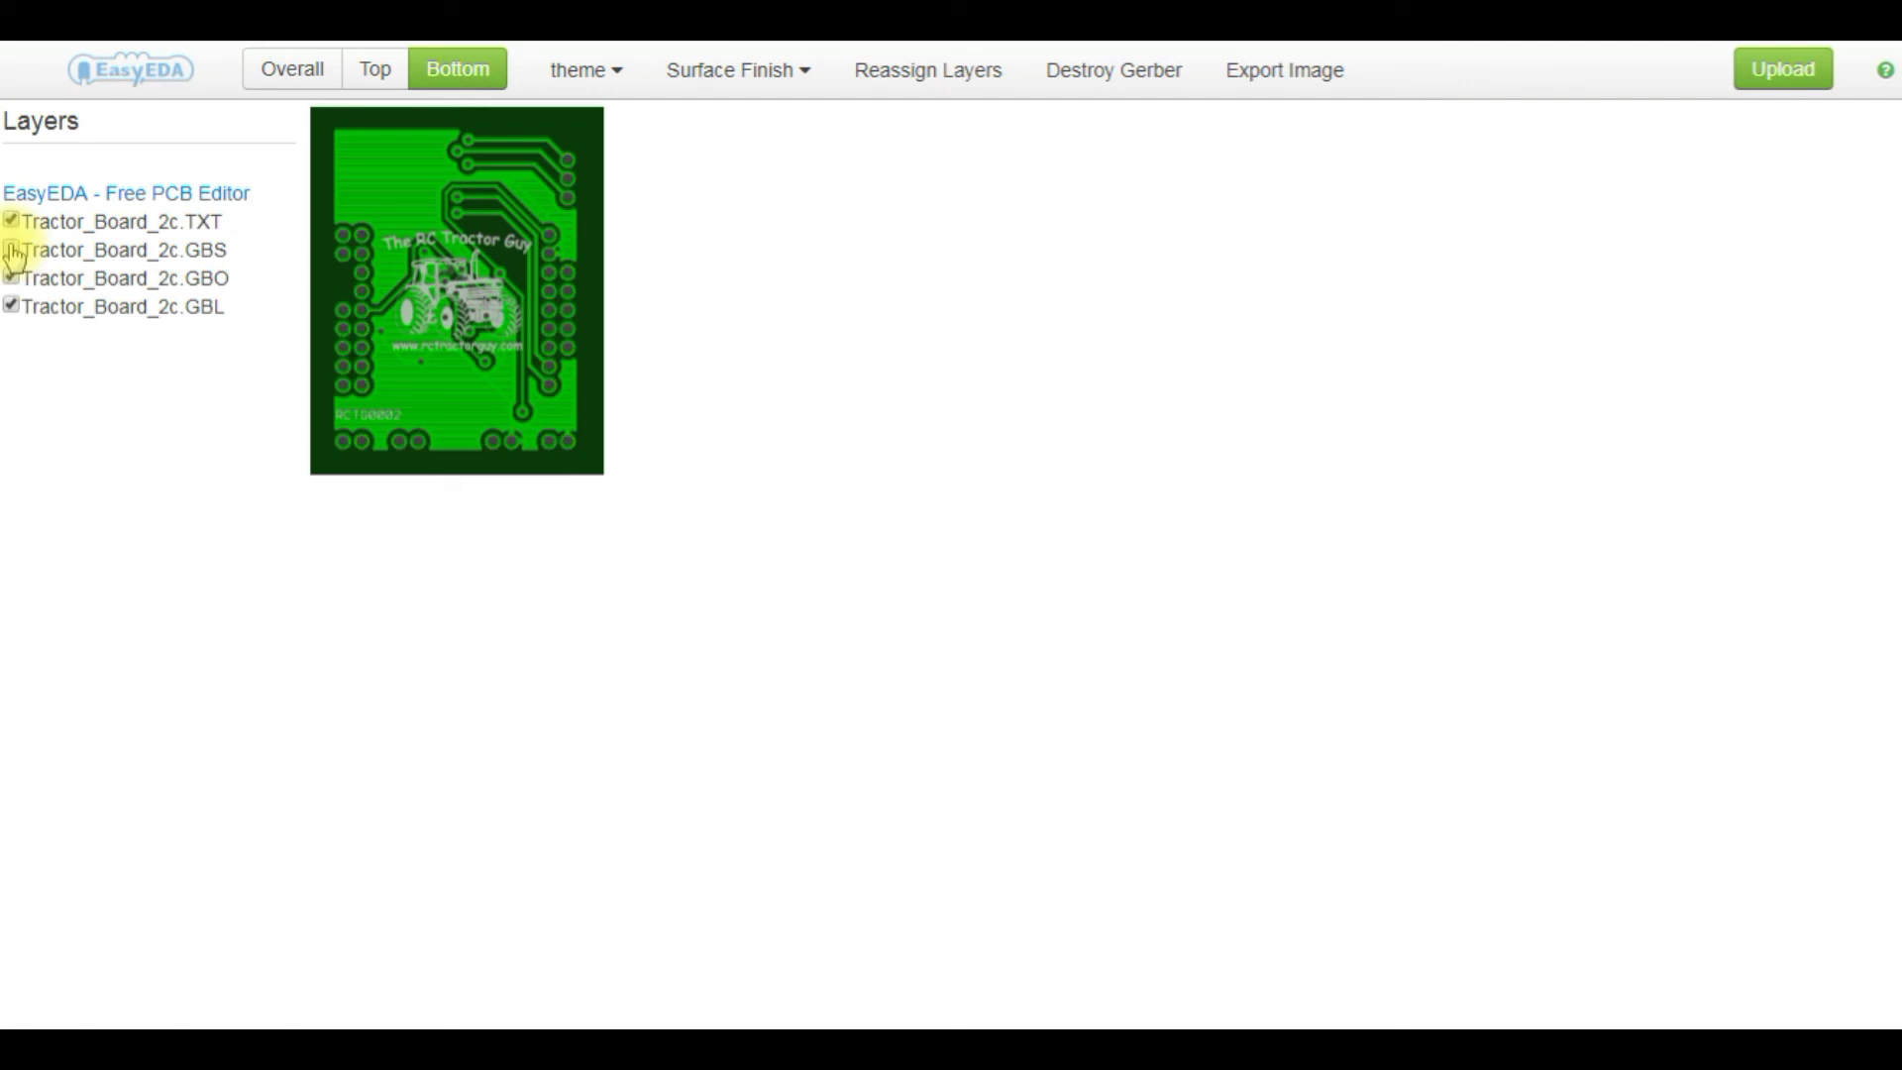
click(12, 251)
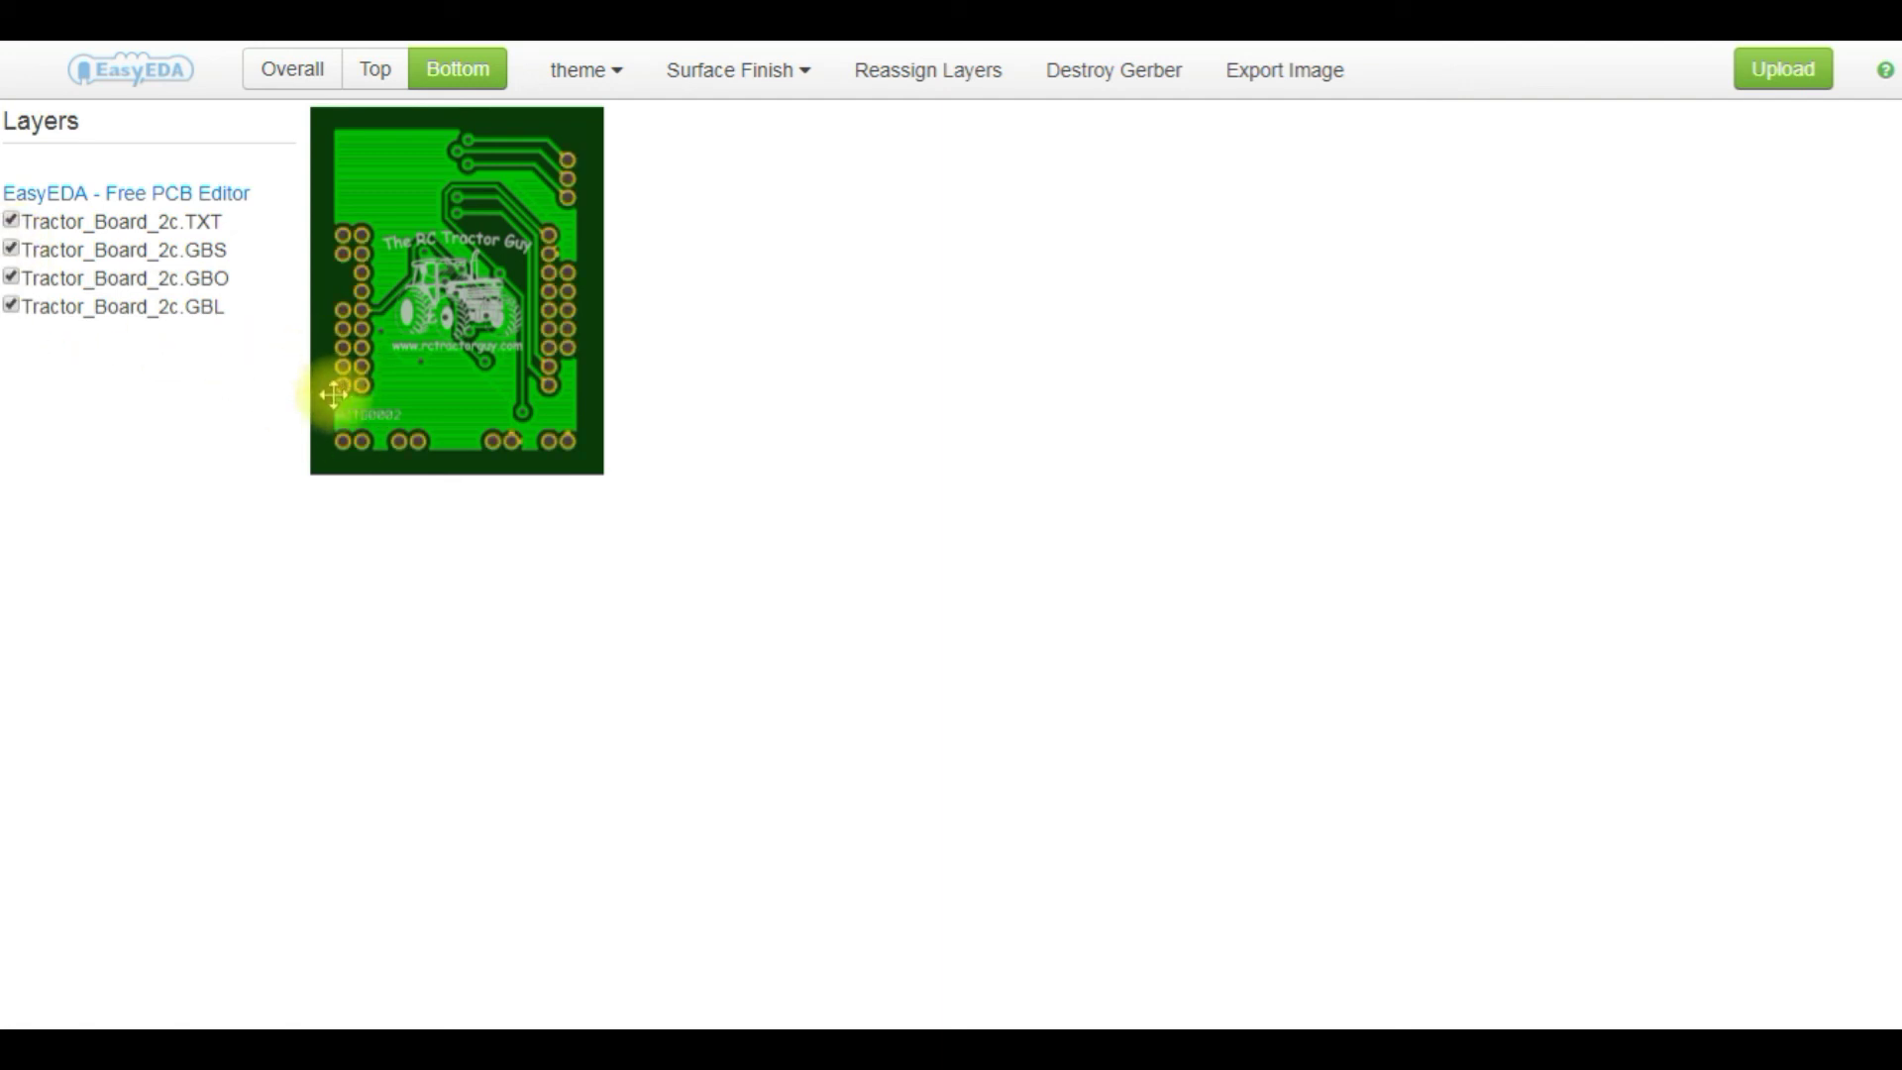
click(12, 222)
click(13, 224)
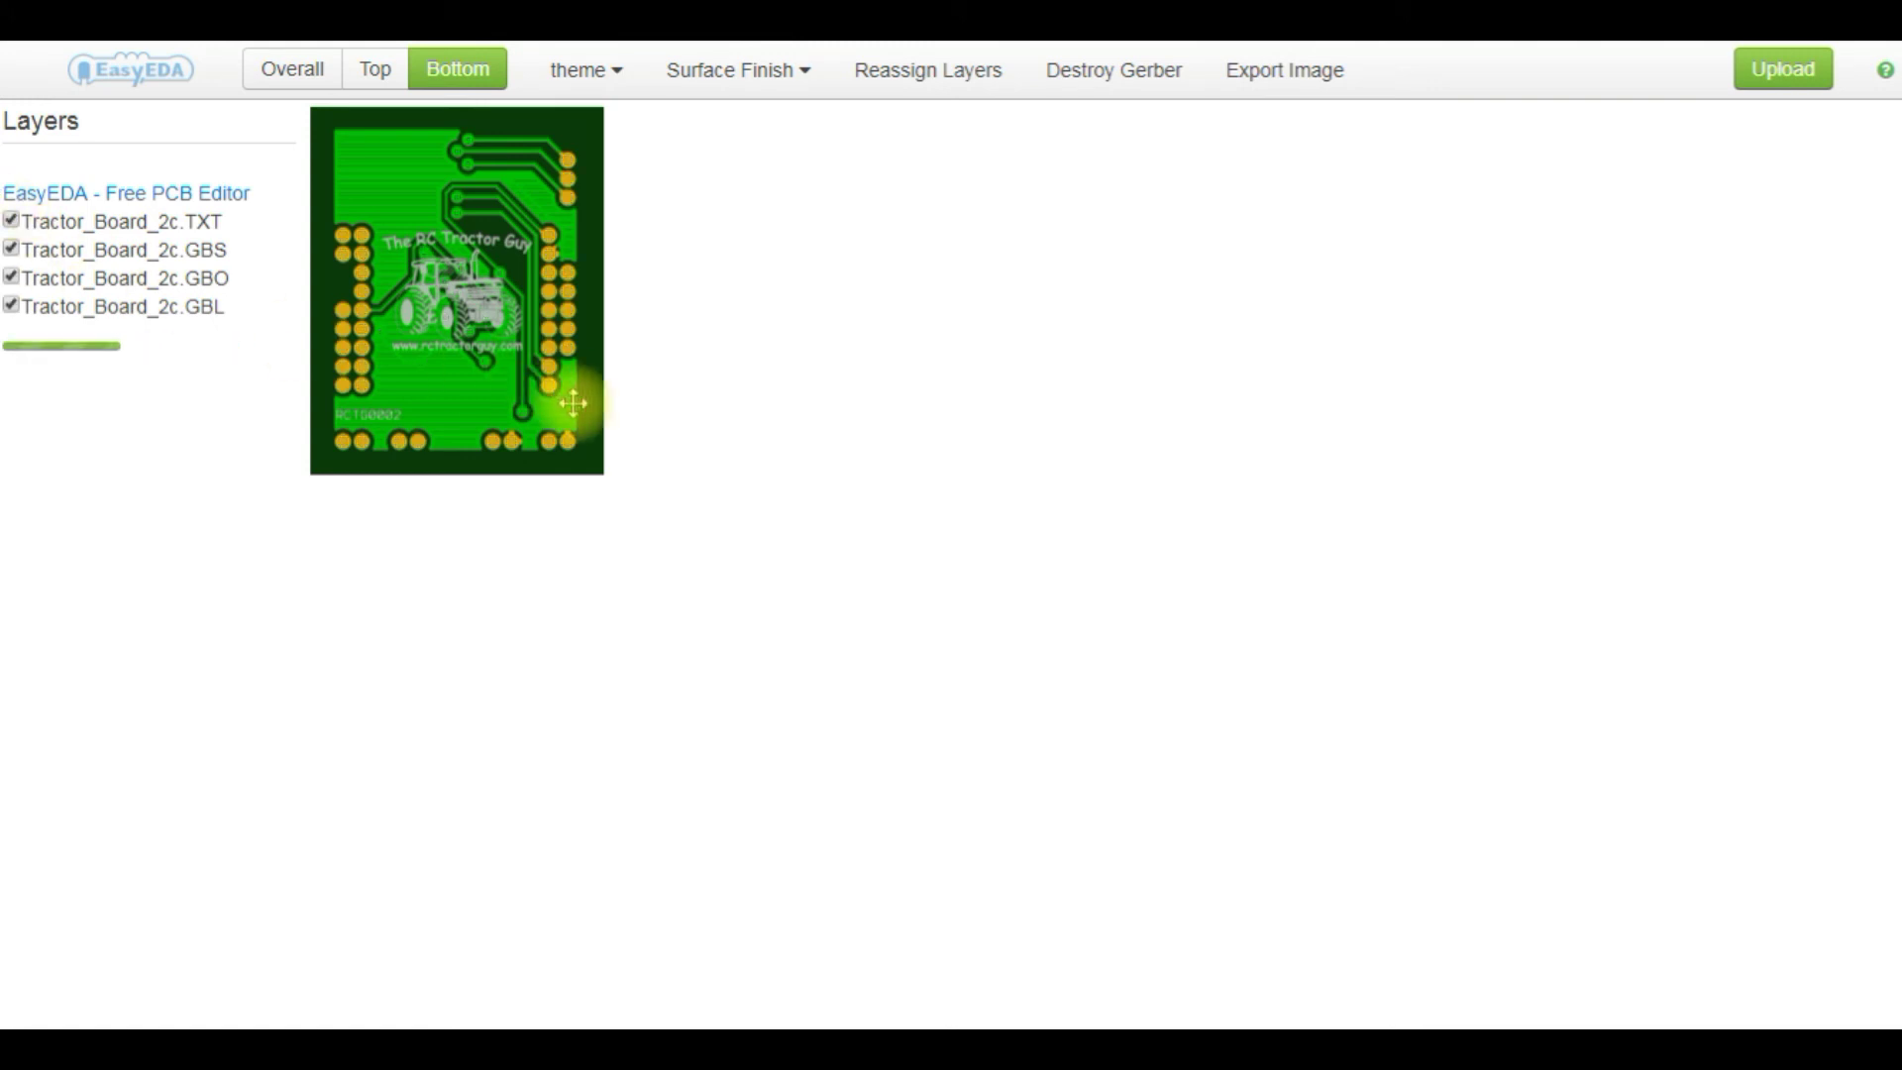
Switch to the Overall view combining all nine board layers.
click(314, 87)
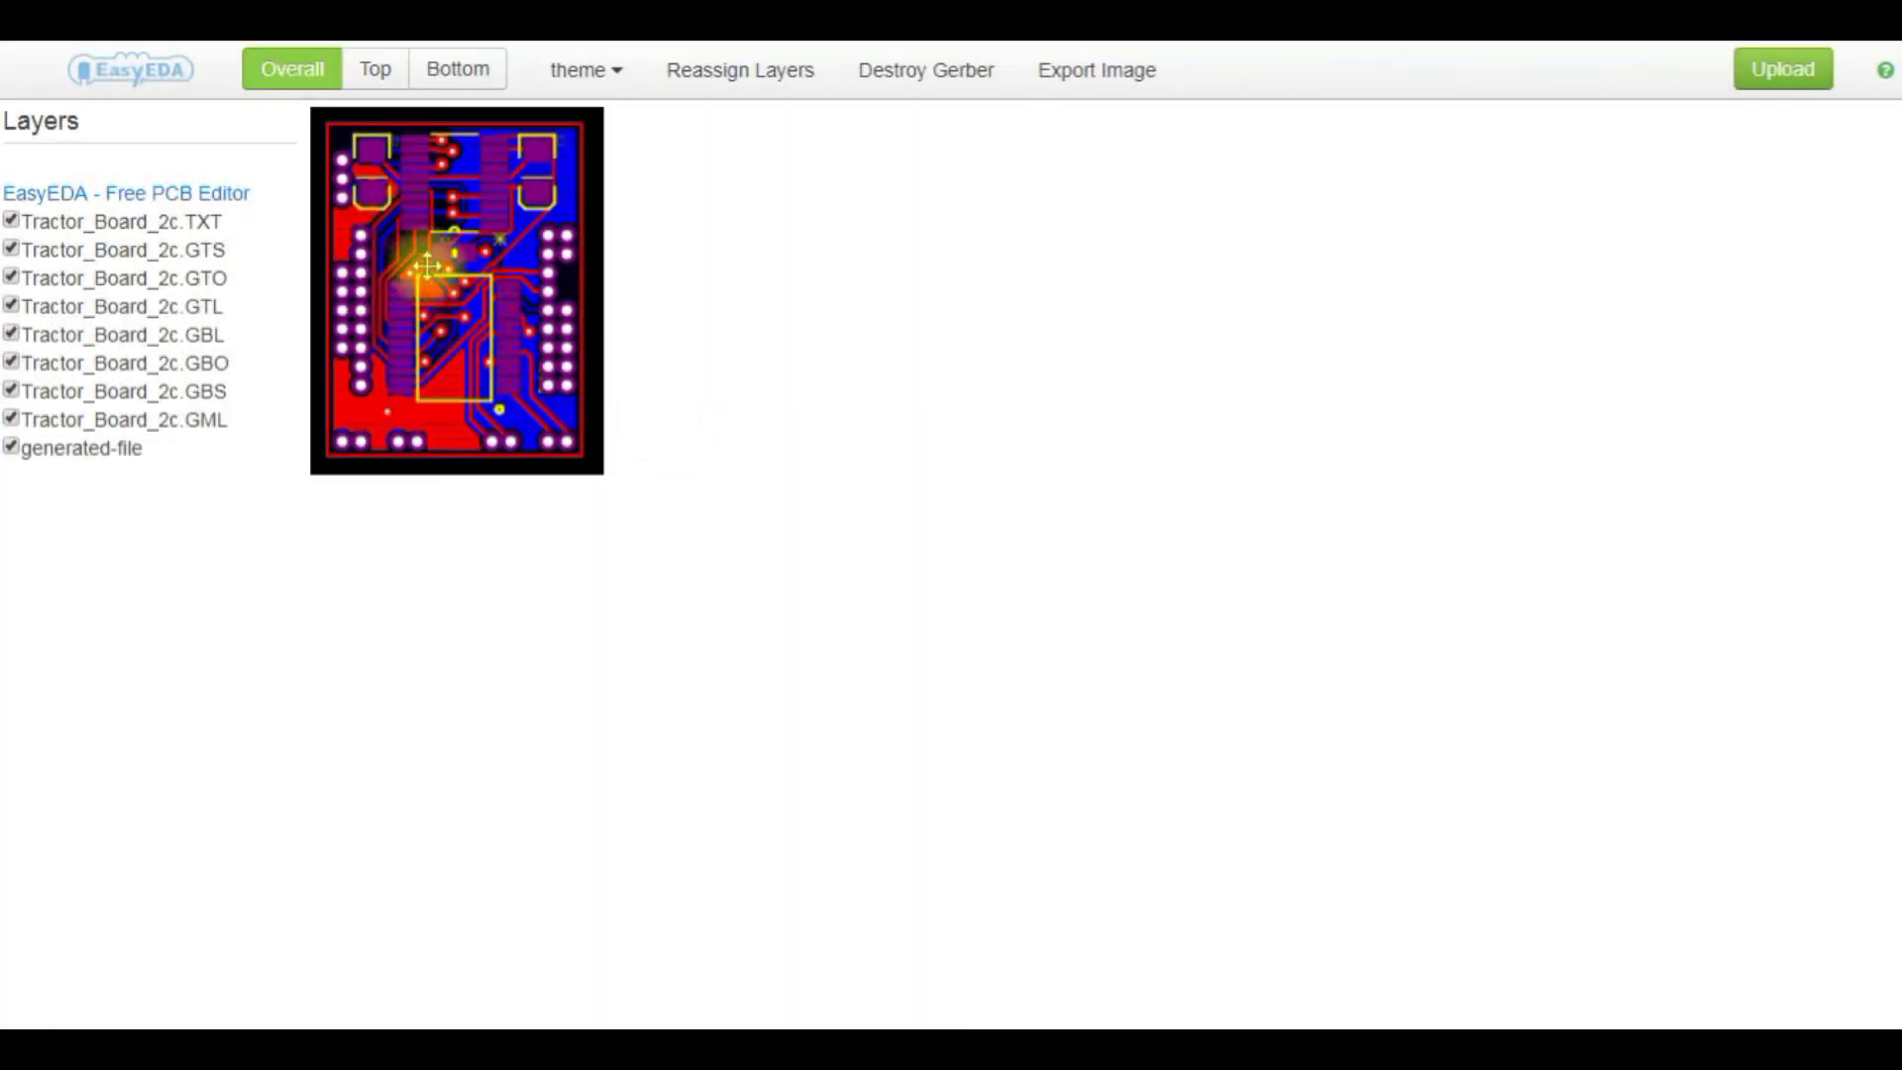